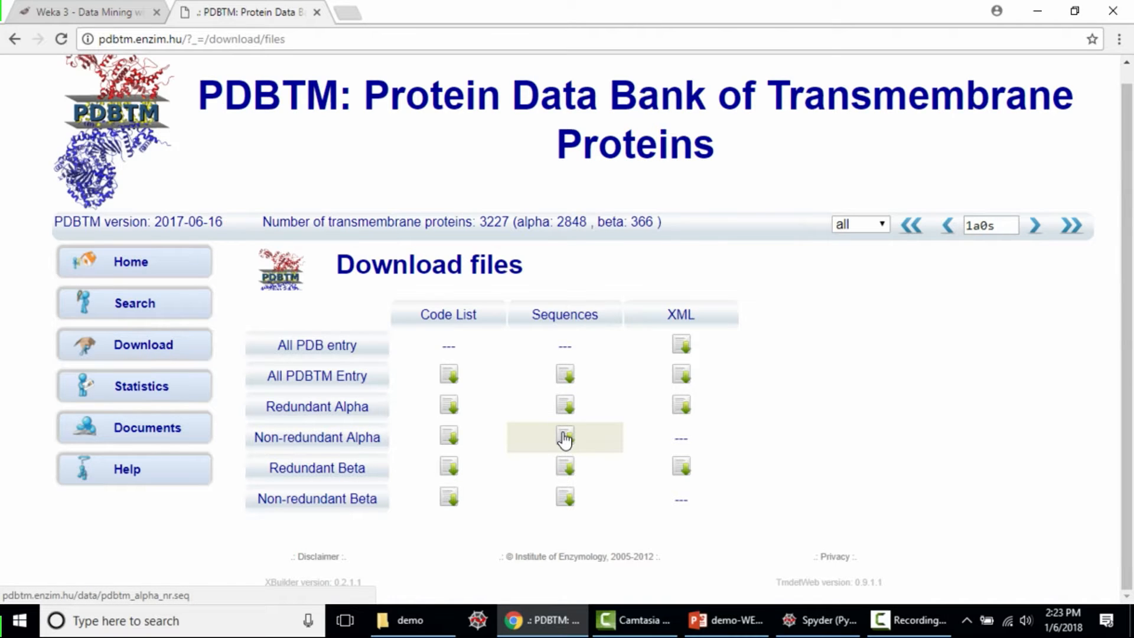
- Save the Non-redundant Alpha sequences file as pdbtm_alpha_nr in the demo folder
right_click(565, 437)
click(628, 270)
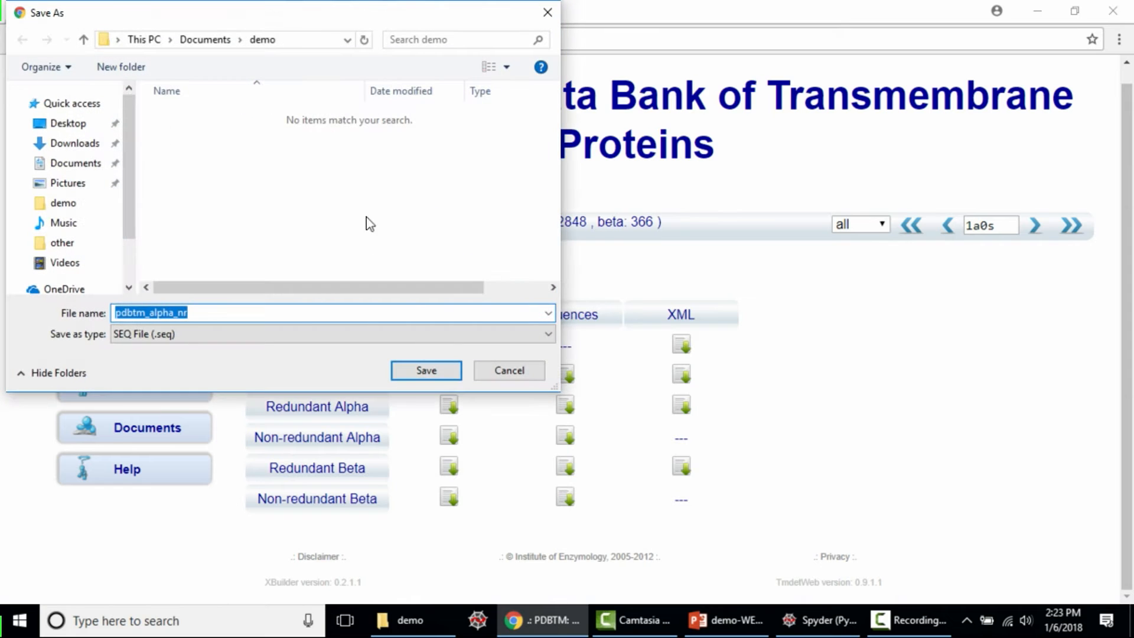
click(423, 372)
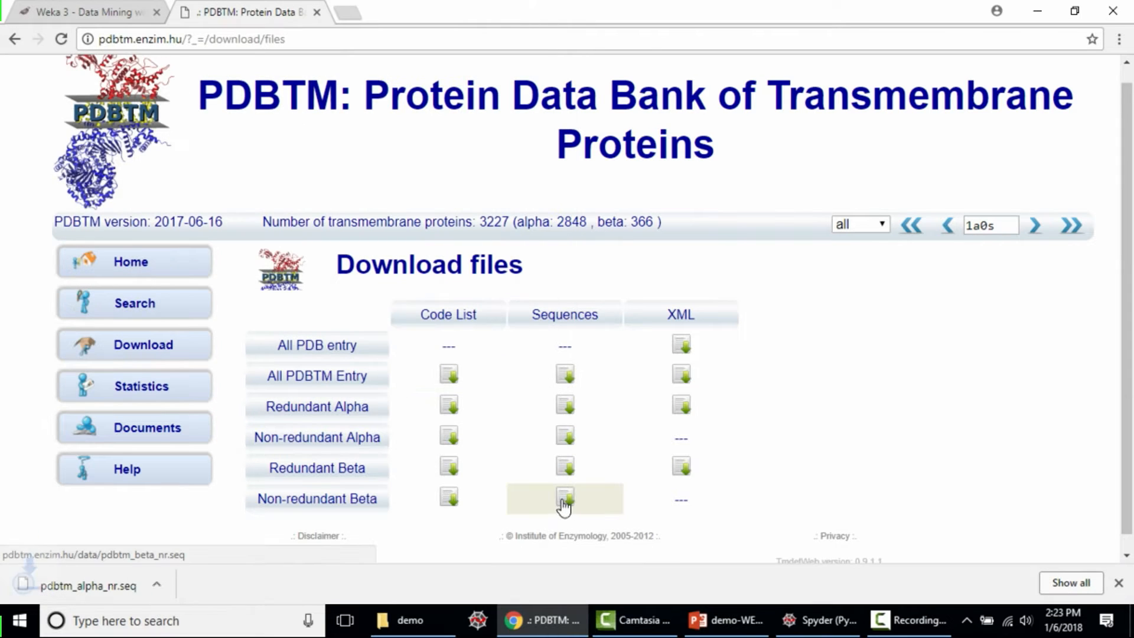
- Save the Non-redundant Beta sequences file as pdbtm_beta_nr in the demo folder
right_click(564, 497)
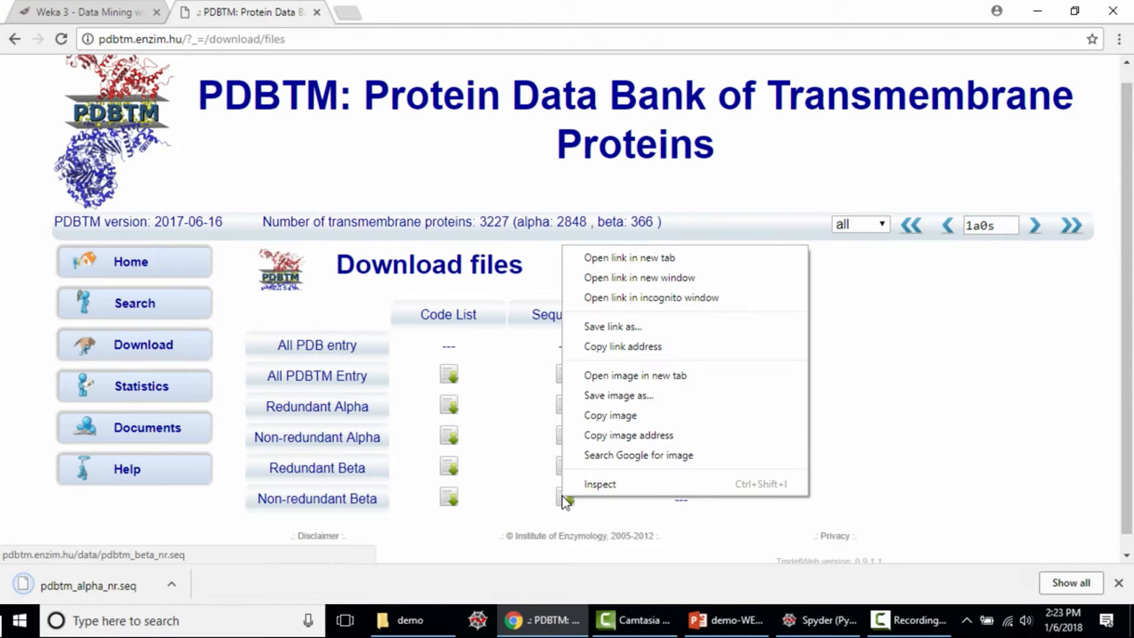
click(613, 327)
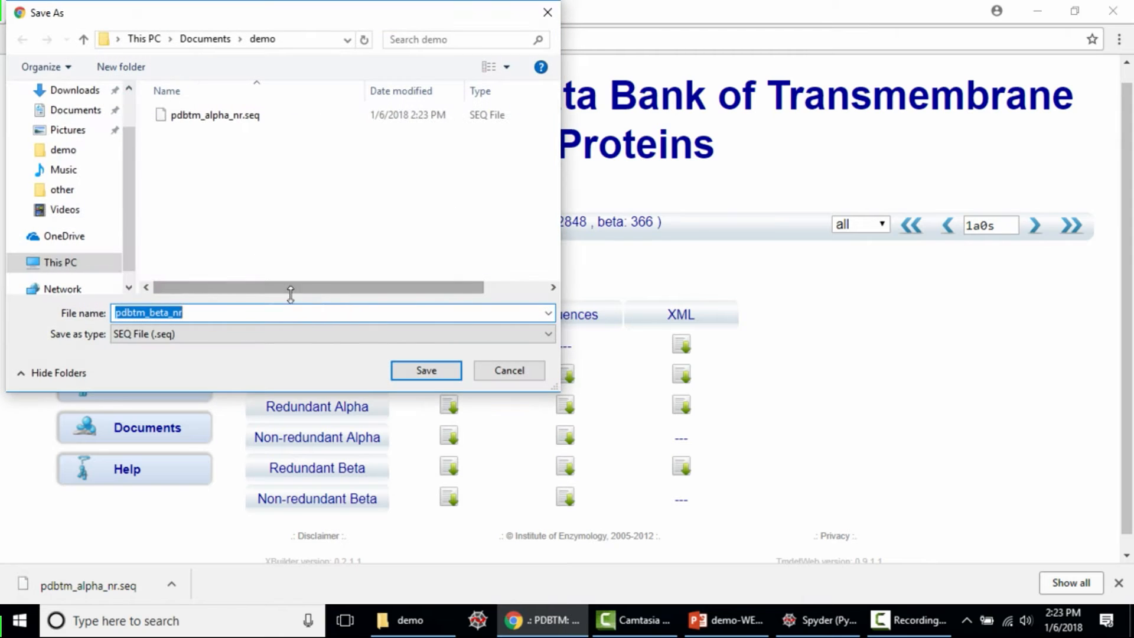
click(420, 373)
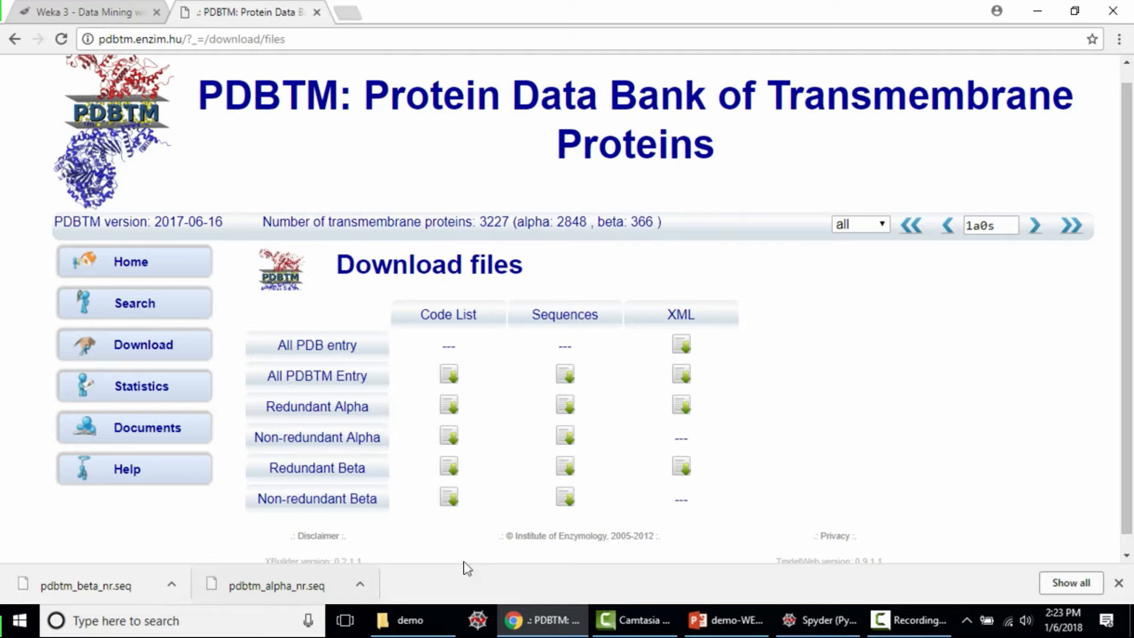
- Switch to Spyder and review the readfasta, seq2compos and compos2arff function definitions in cal_features.py
click(818, 620)
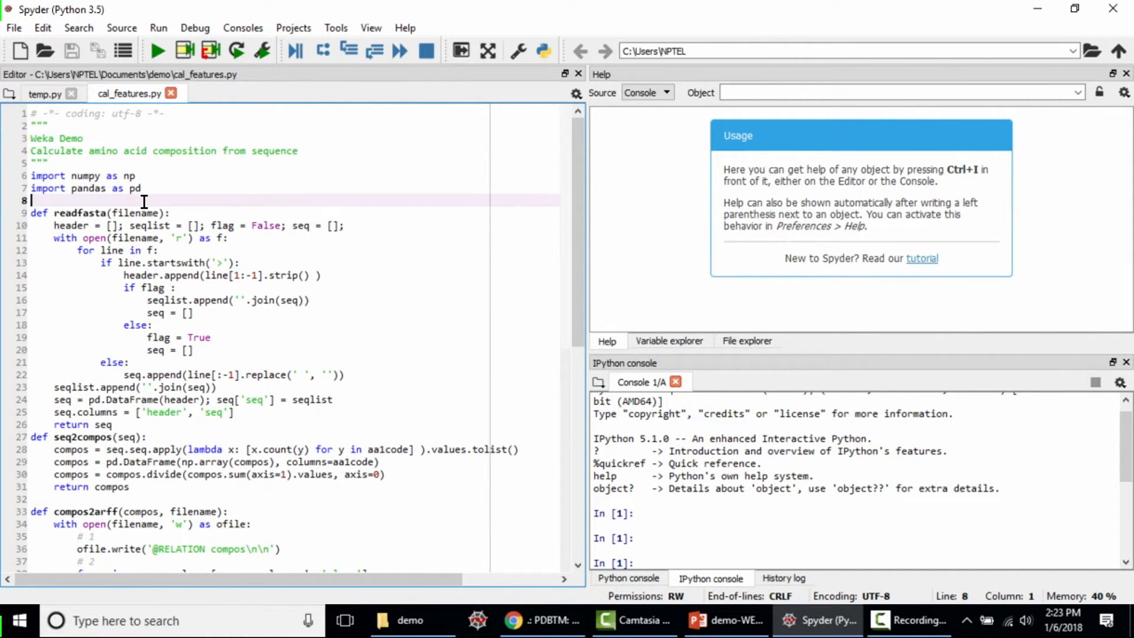
scroll(144, 201, down, 1)
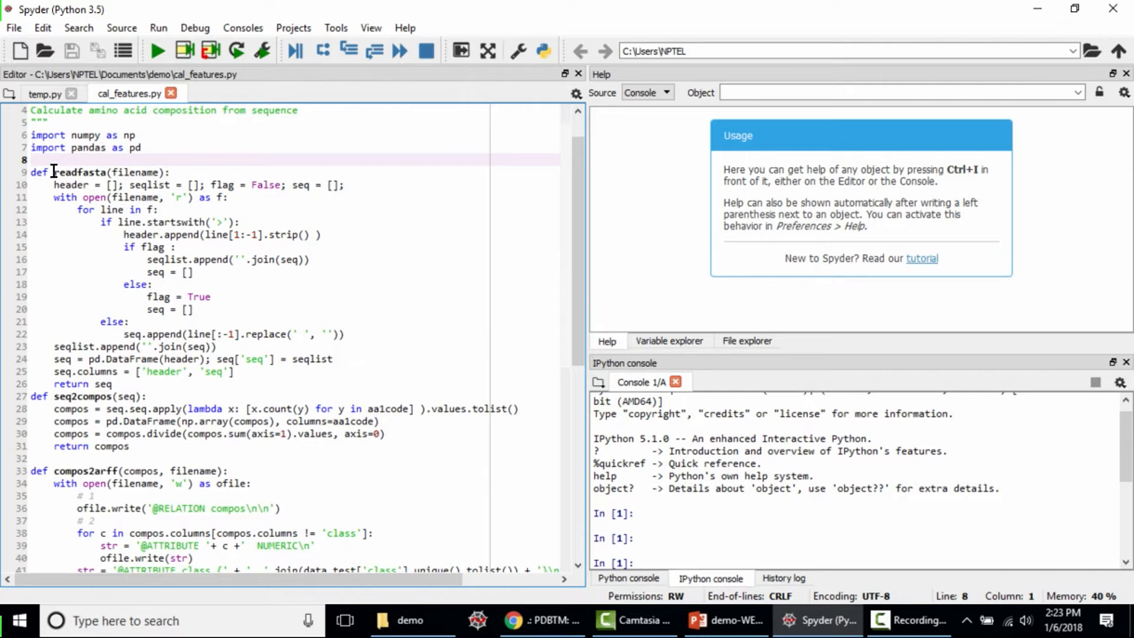
scroll(54, 171, down, 1)
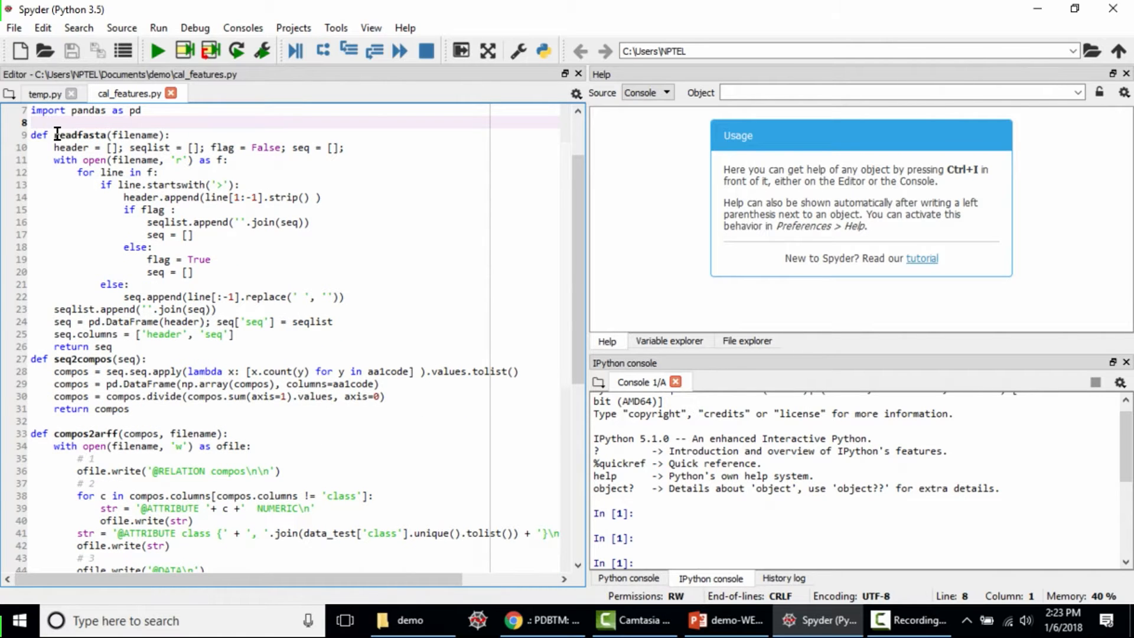
drag(53, 135, 107, 134)
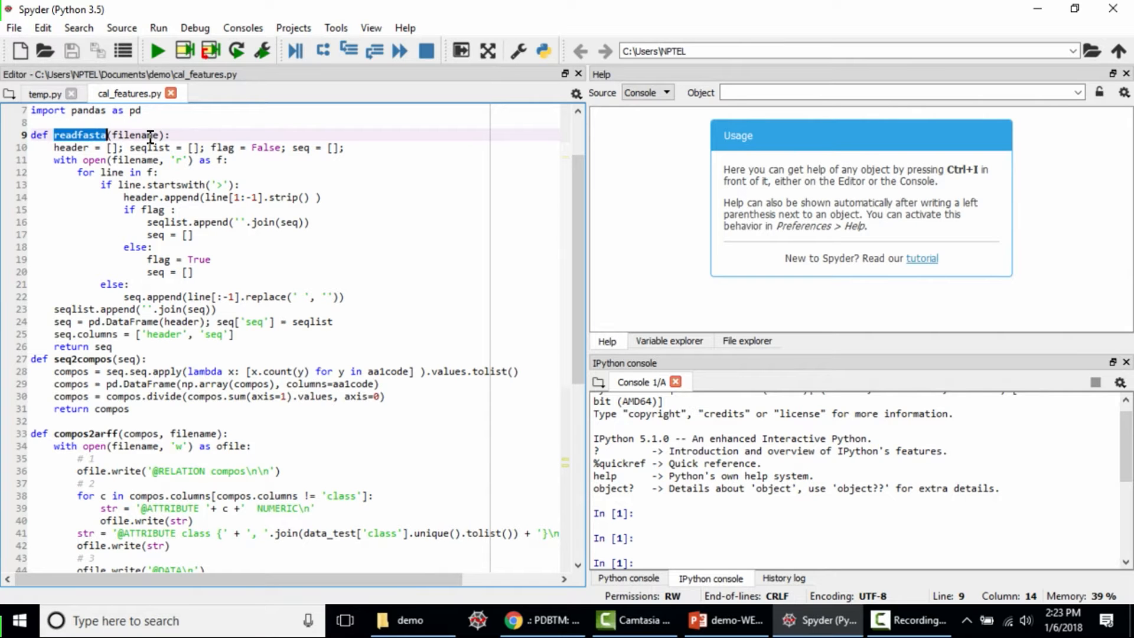
double_click(104, 346)
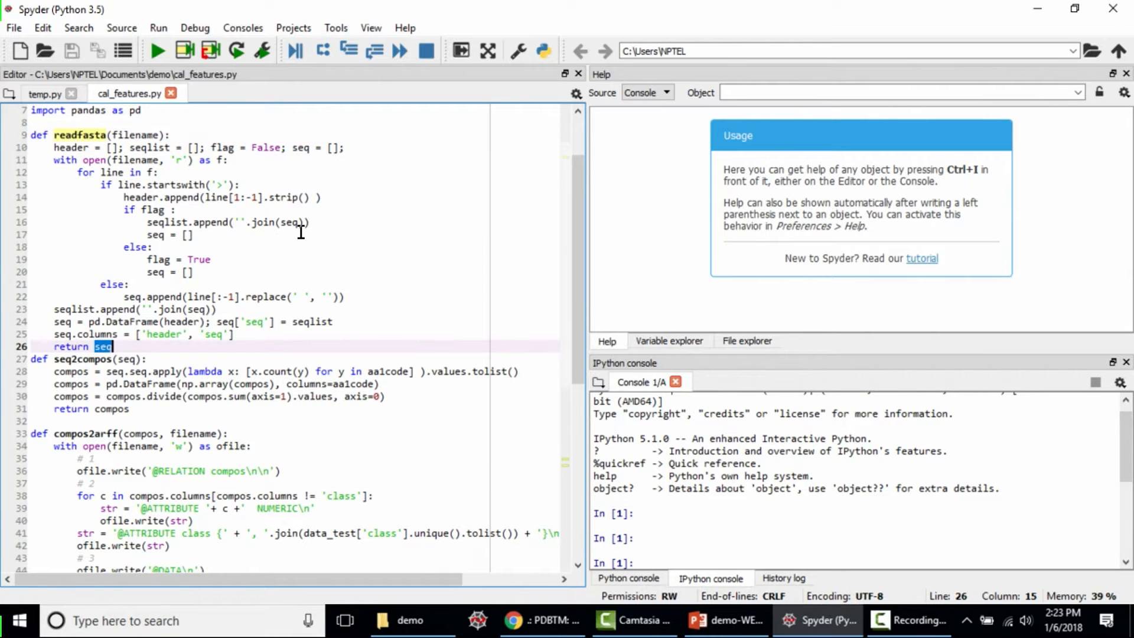
scroll(301, 232, down, 2)
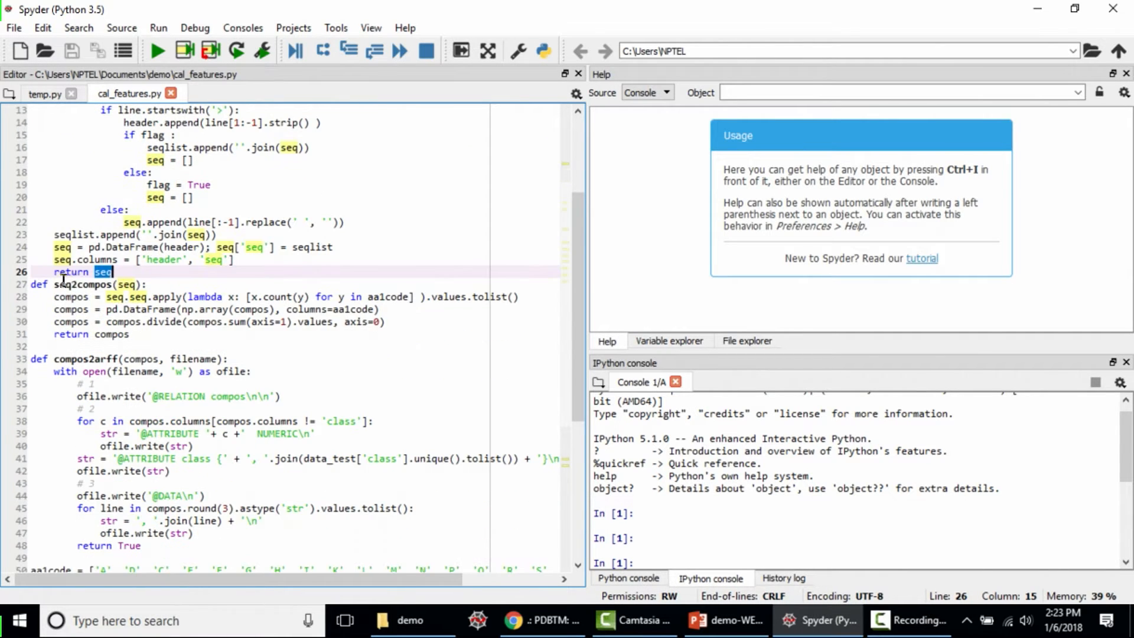
drag(54, 284, 113, 284)
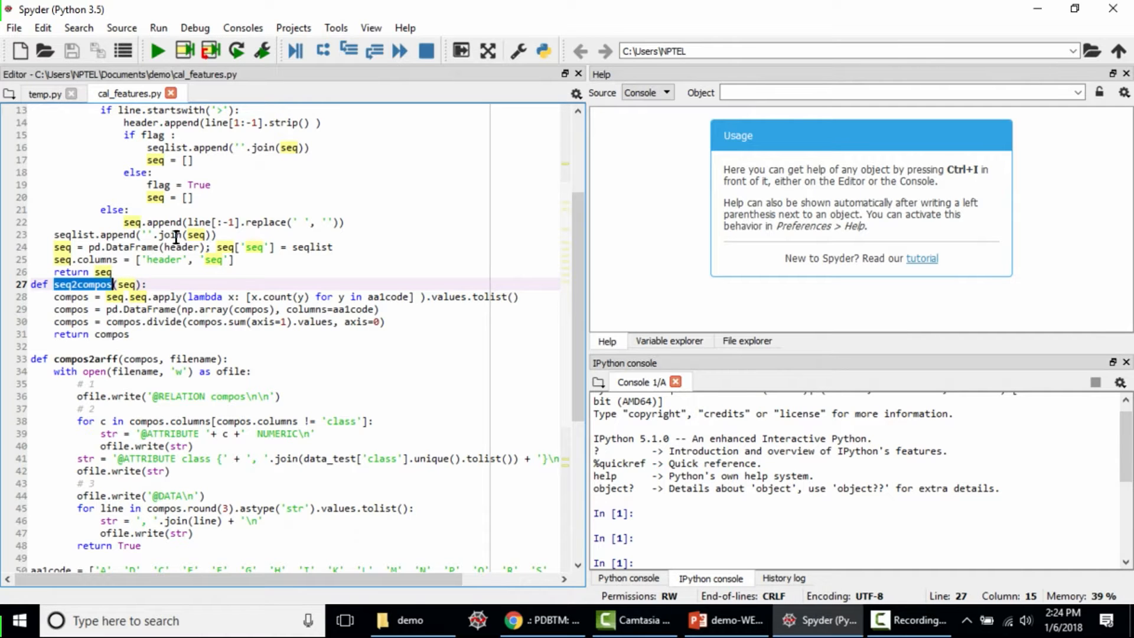
scroll(176, 237, down, 2)
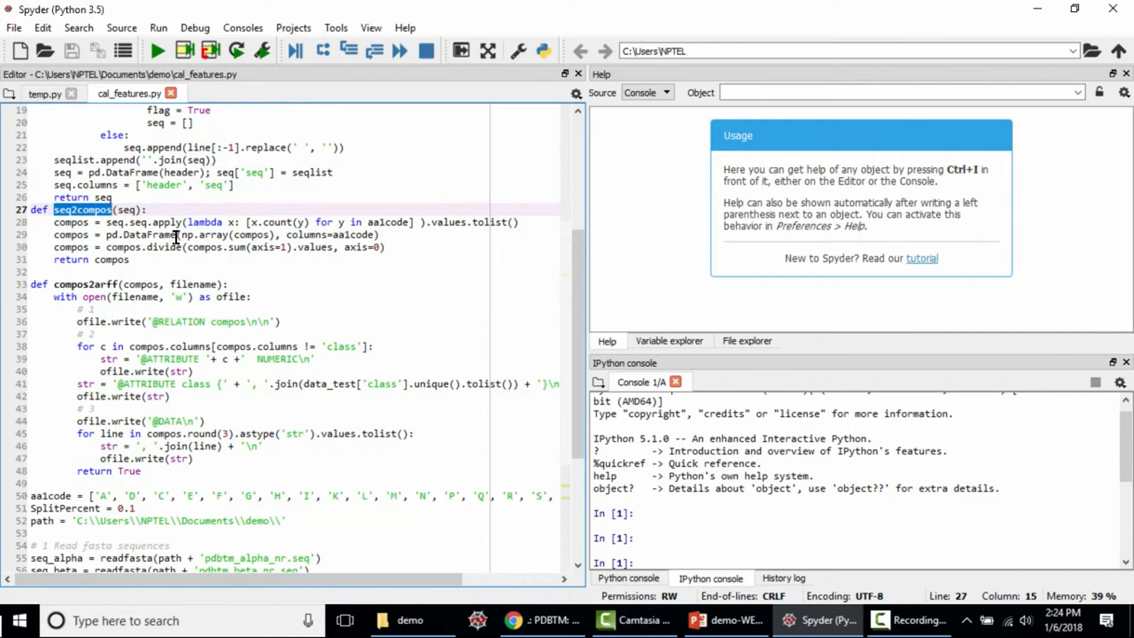
click(54, 284)
drag(55, 284, 117, 284)
click(117, 284)
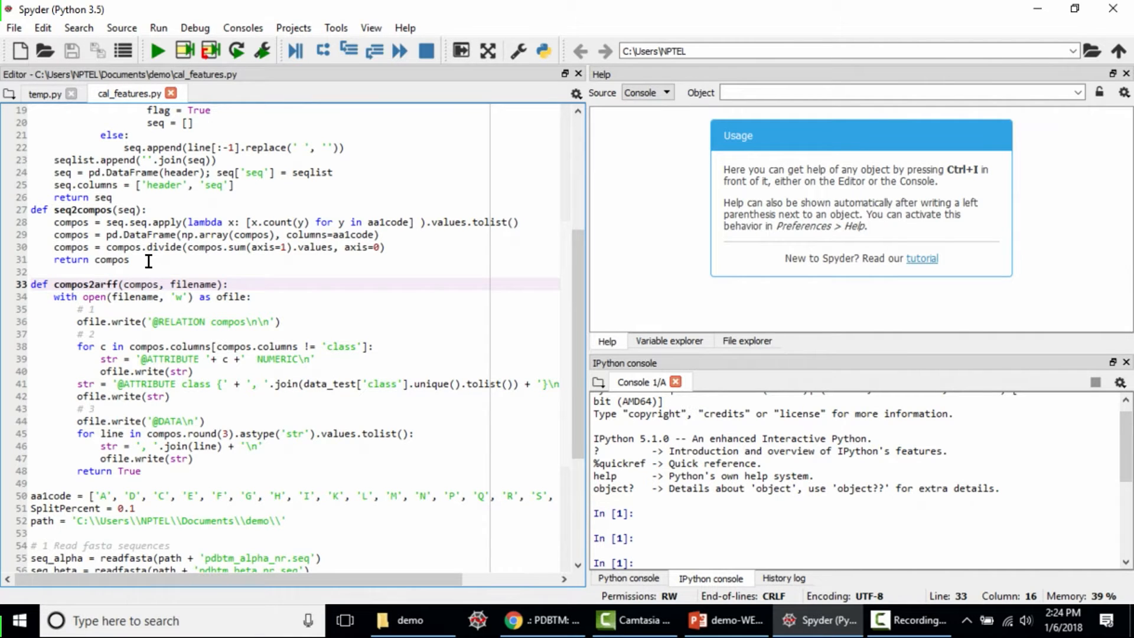
scroll(148, 260, down, 2)
scroll(145, 274, down, 3)
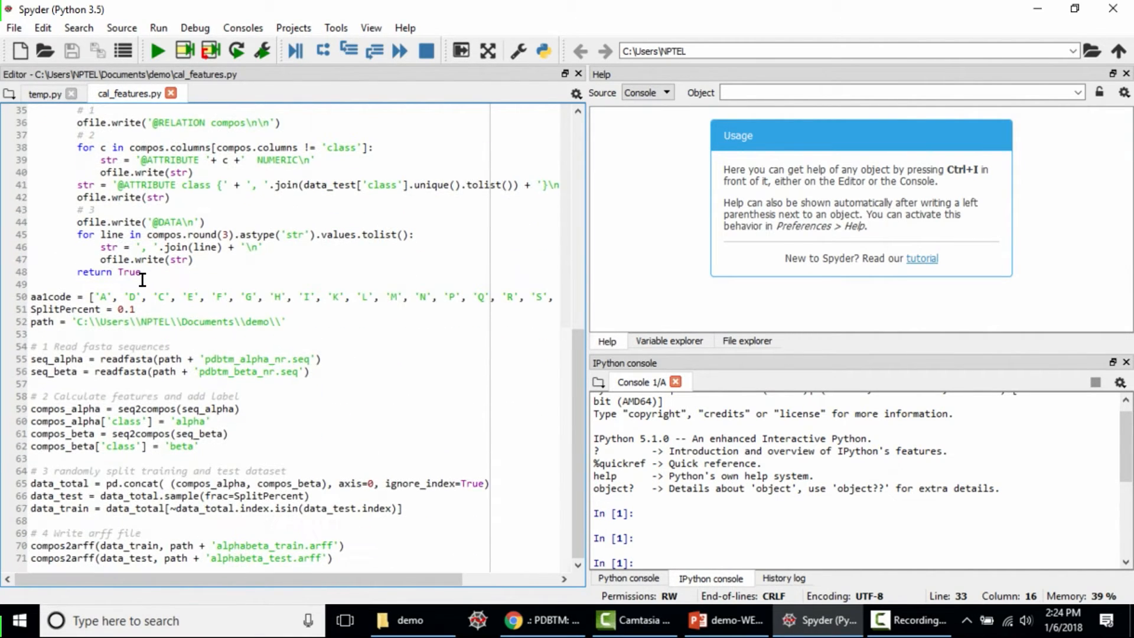
- Examine the script's main sections for reading sequences, labelling the alpha and beta classes, splitting the dataset and writing the ARFF files
click(32, 346)
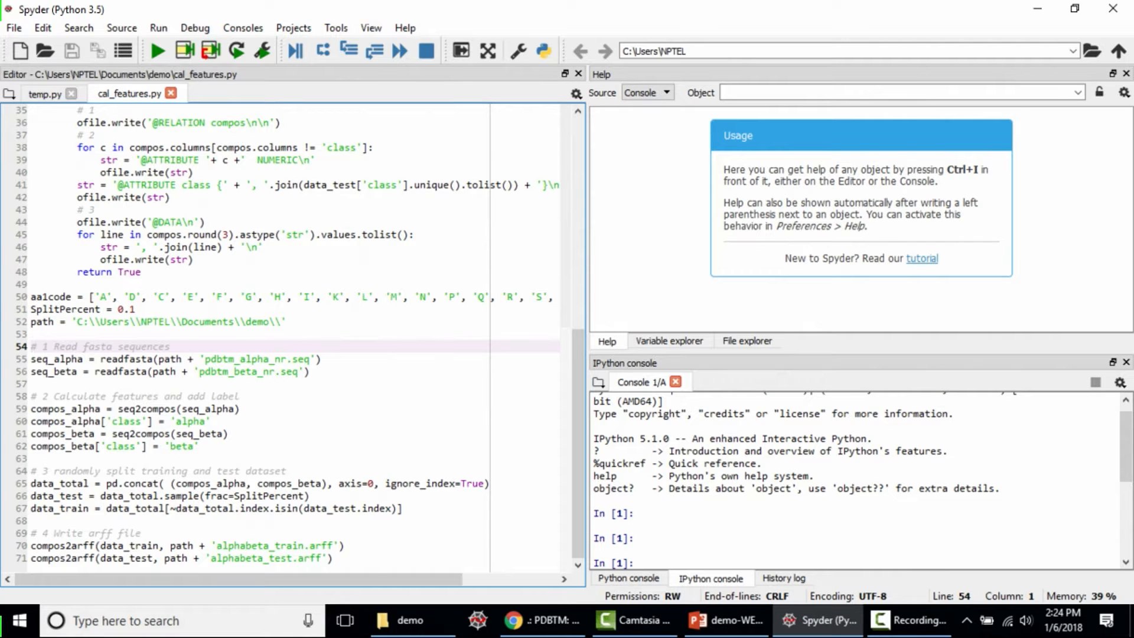
double_click(191, 422)
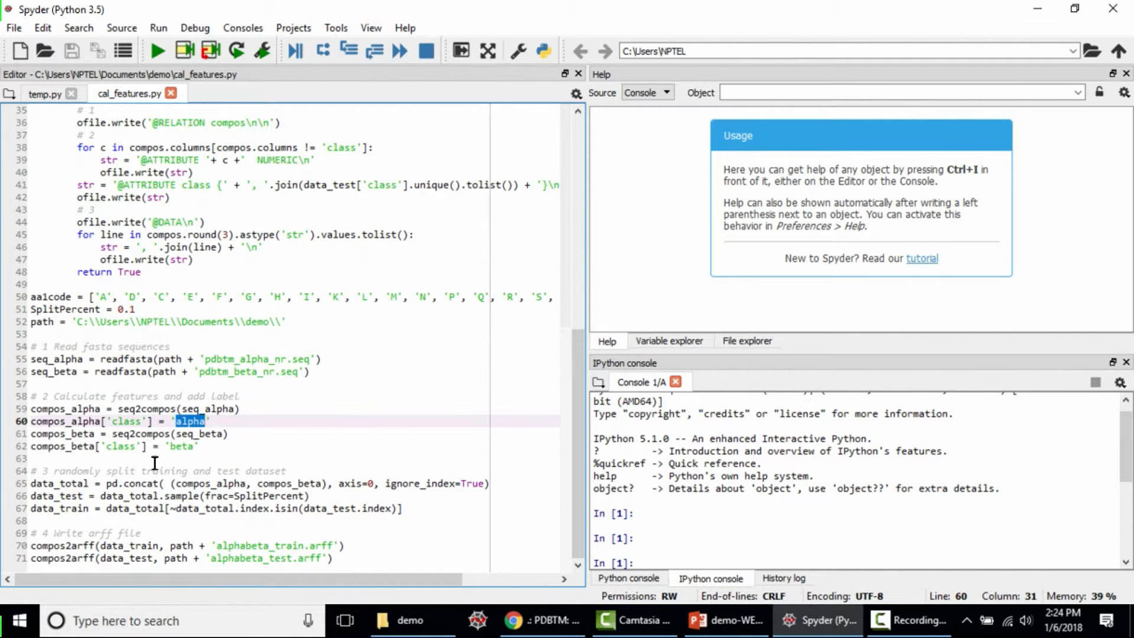
double_click(182, 447)
click(202, 446)
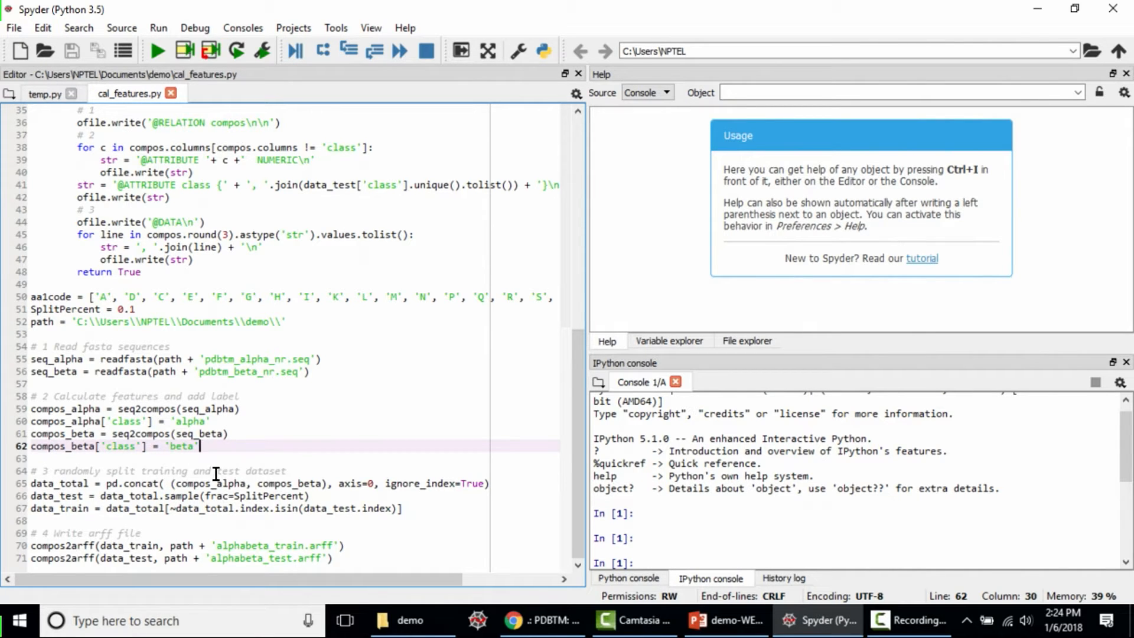
click(189, 471)
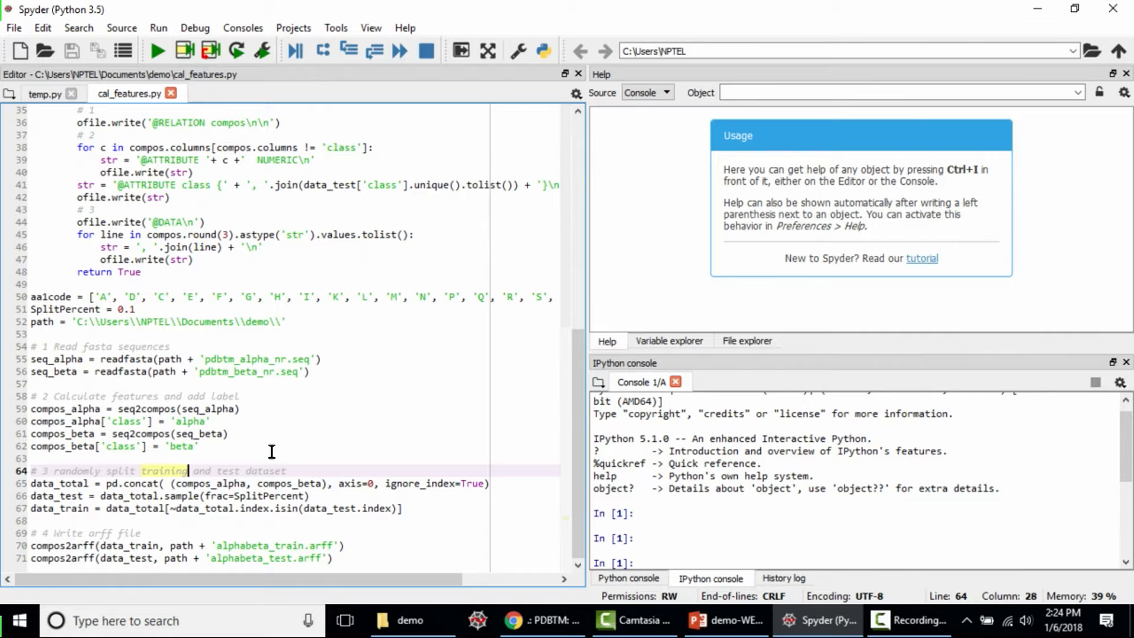
click(33, 544)
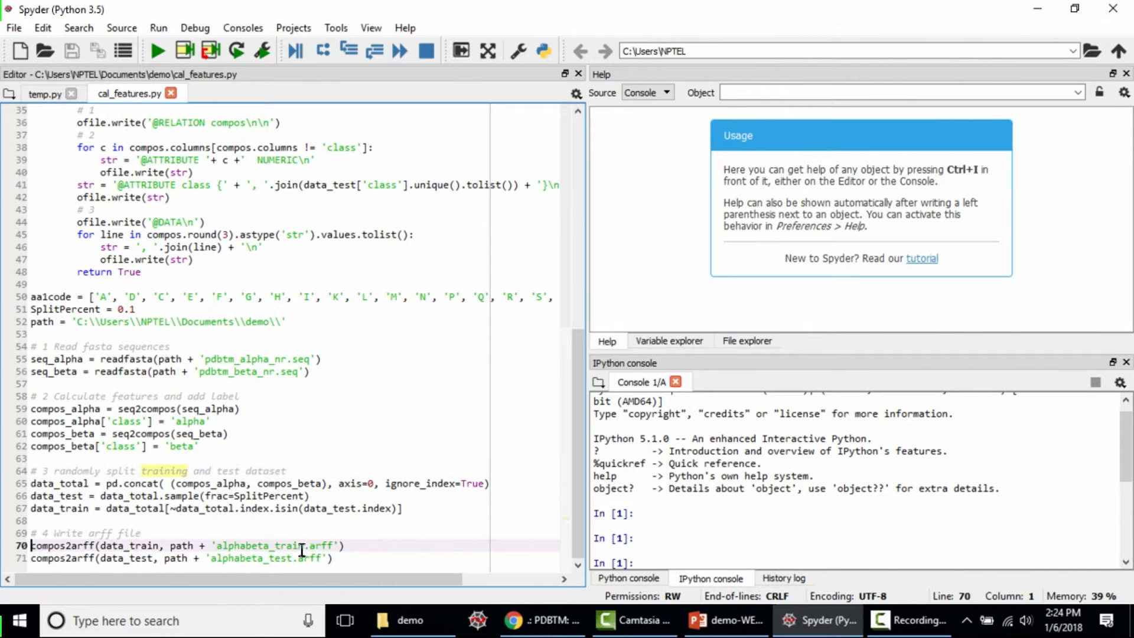
click(346, 544)
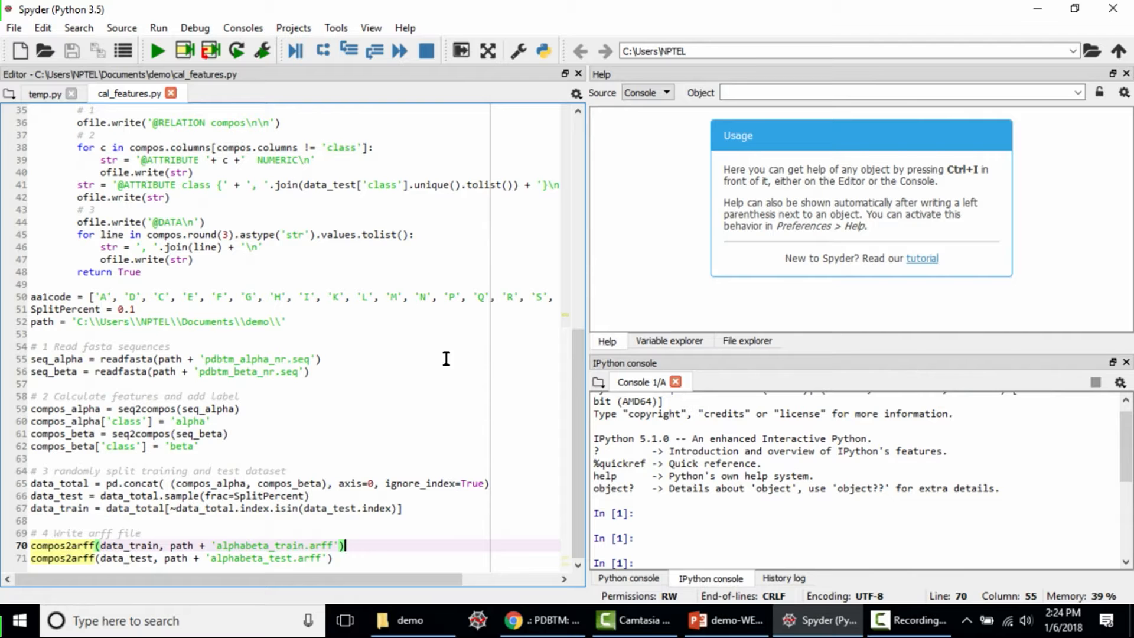
scroll(306, 303, up, 3)
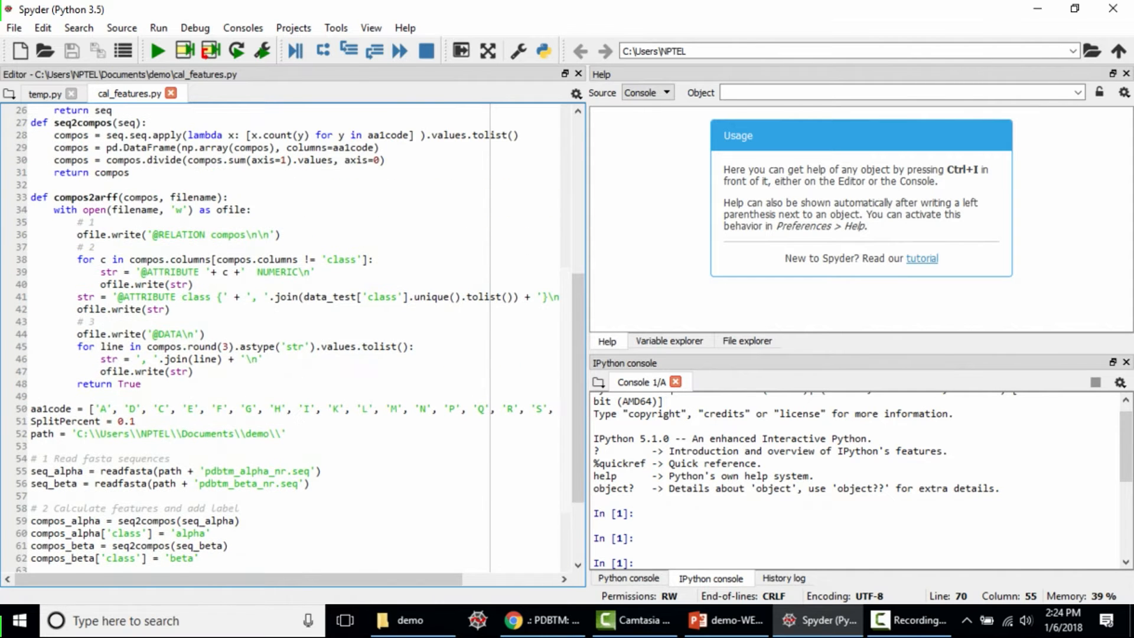
scroll(305, 302, up, 1)
scroll(368, 271, down, 3)
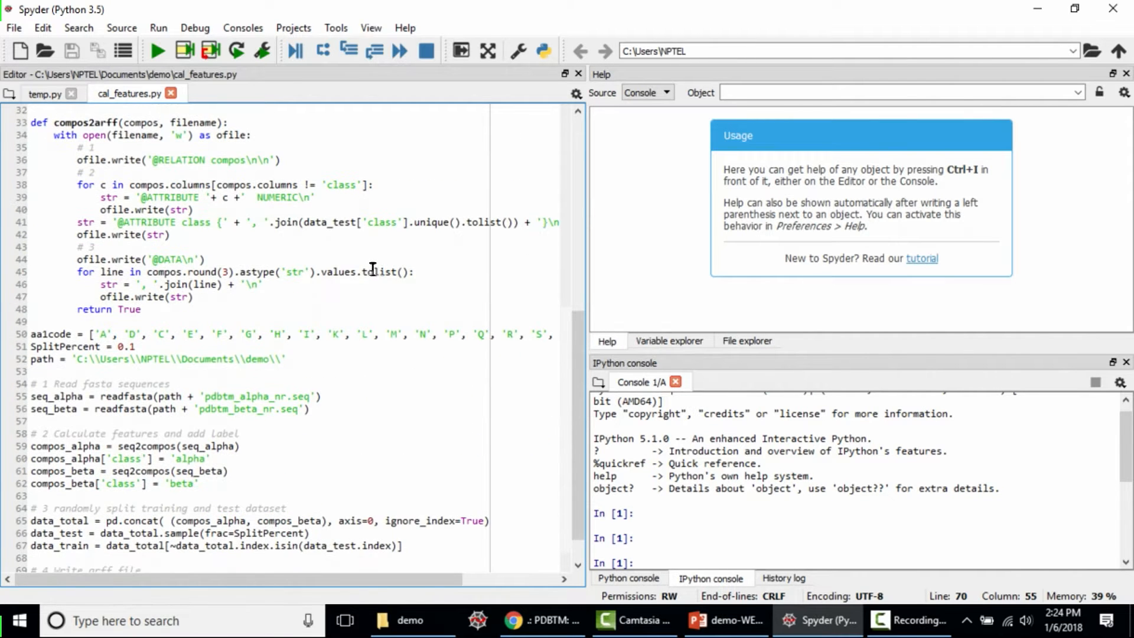
- Run the cal_features.py script to generate the training and test ARFF files
scroll(378, 264, up, 8)
click(337, 147)
click(157, 51)
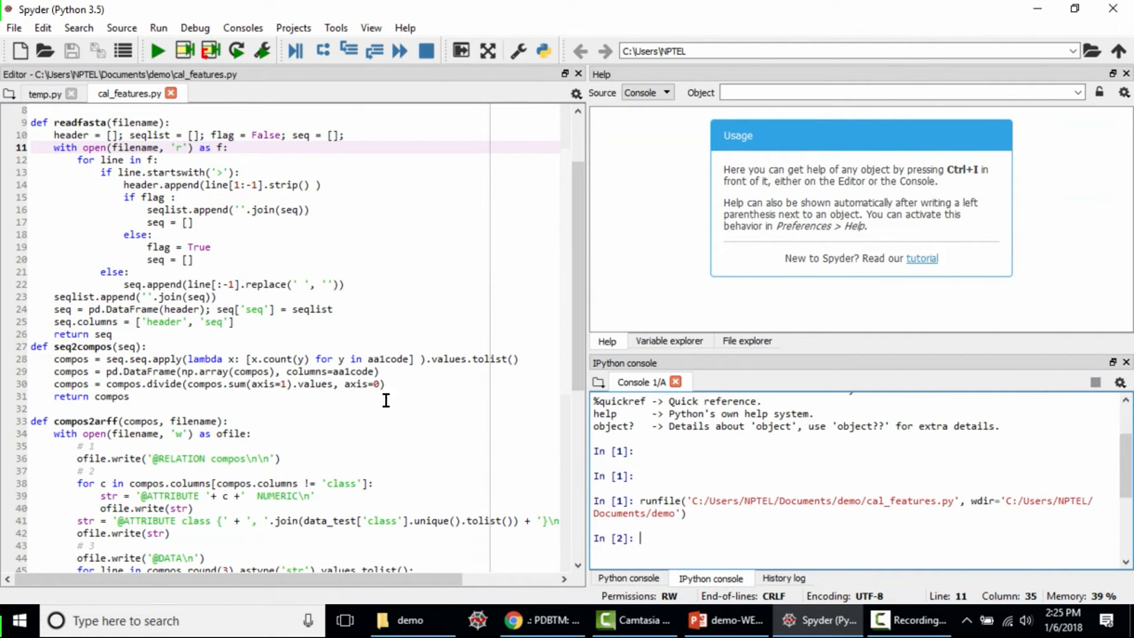
scroll(385, 400, down, 2)
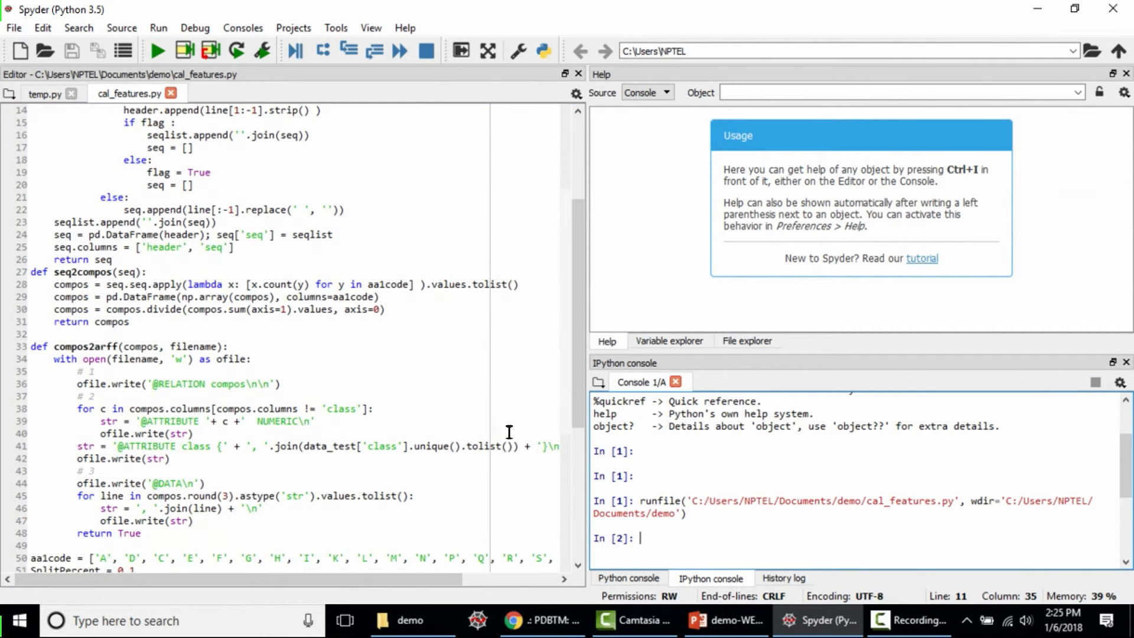
- Switch to the demo folder in File Explorer, maximize its window and select the alphabeta_test and alphabeta_train files
click(407, 622)
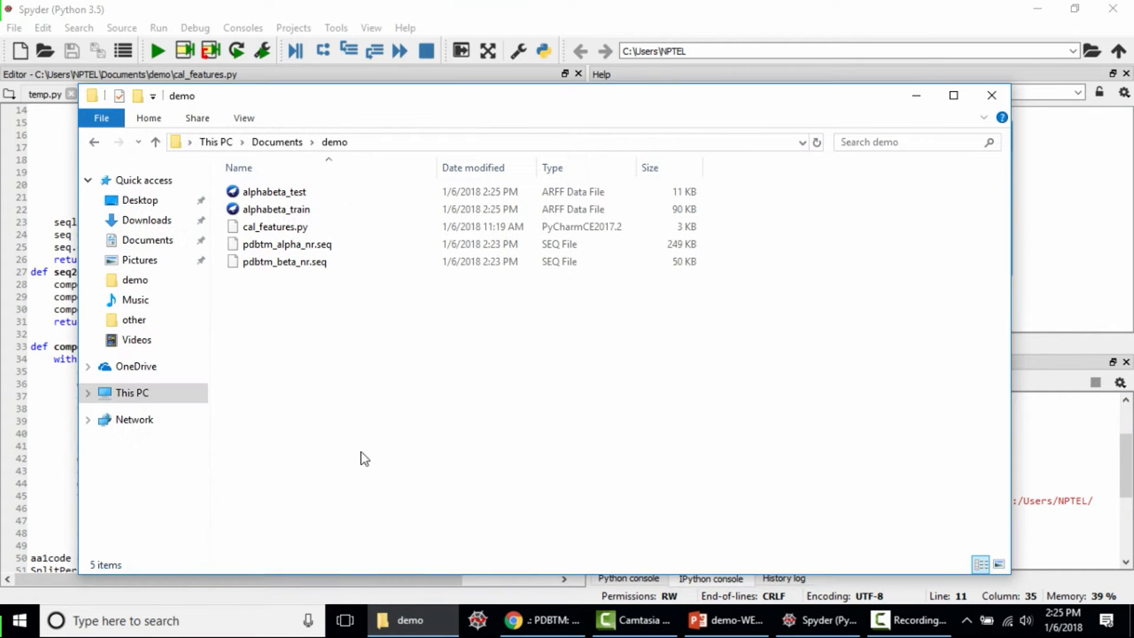
double_click(362, 100)
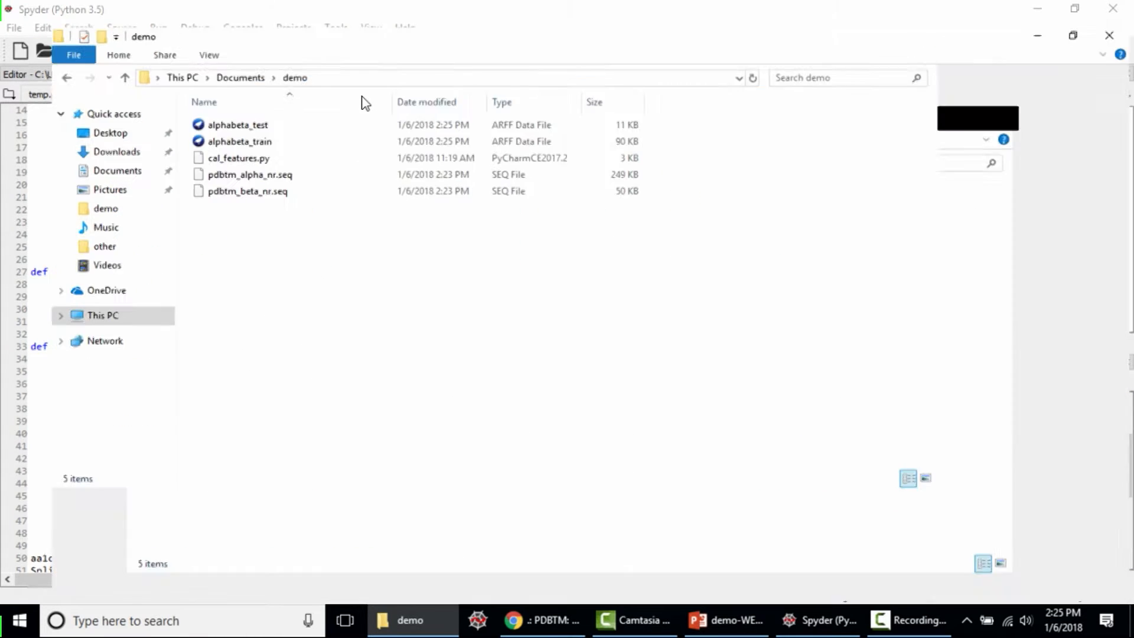
click(207, 109)
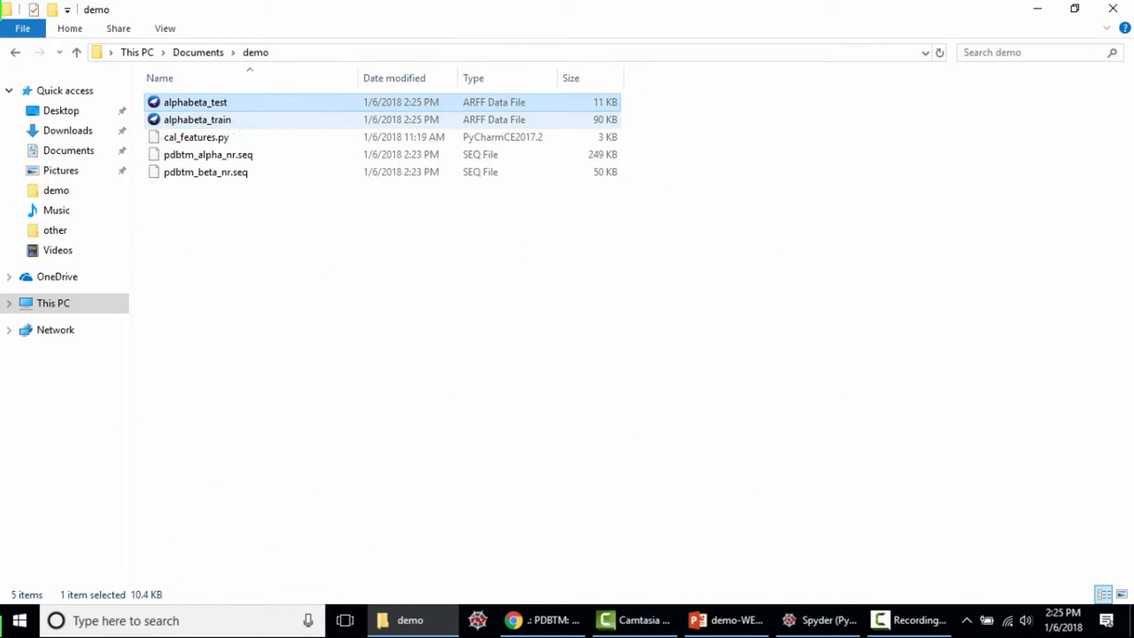
shift+click(234, 122)
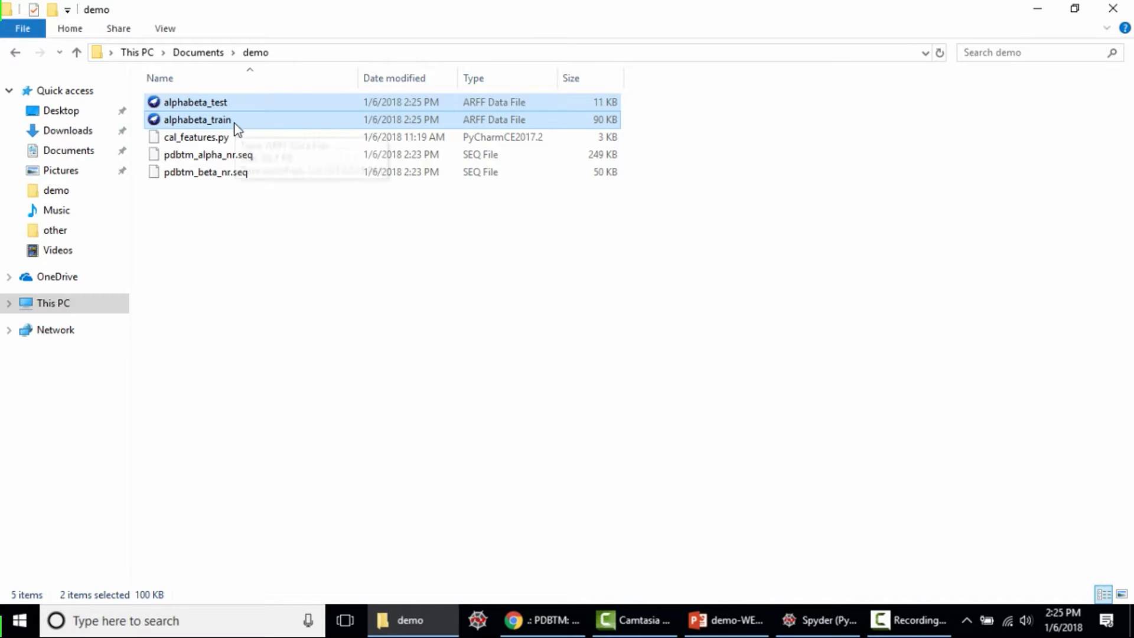
- Open only the alphabeta_train file for editing in Notepad++
click(258, 121)
right_click(262, 122)
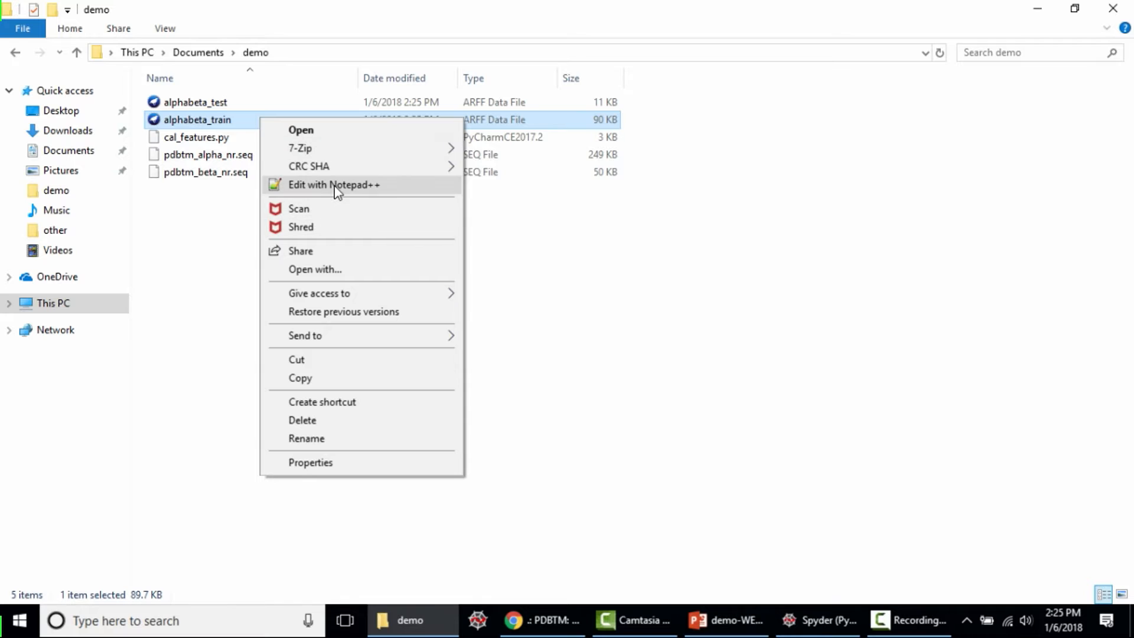
click(332, 186)
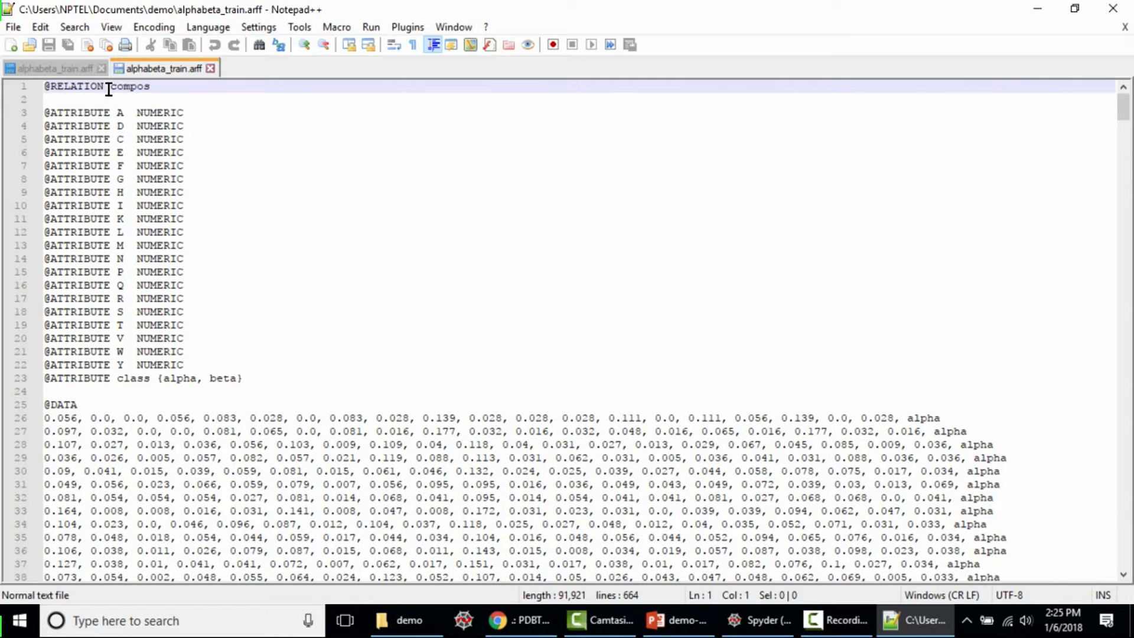
- Examine the header of alphabeta_train.arff: the relation name, the numeric amino acid attributes and the class attribute with its alpha and beta values
click(152, 87)
double_click(138, 89)
click(154, 86)
click(110, 112)
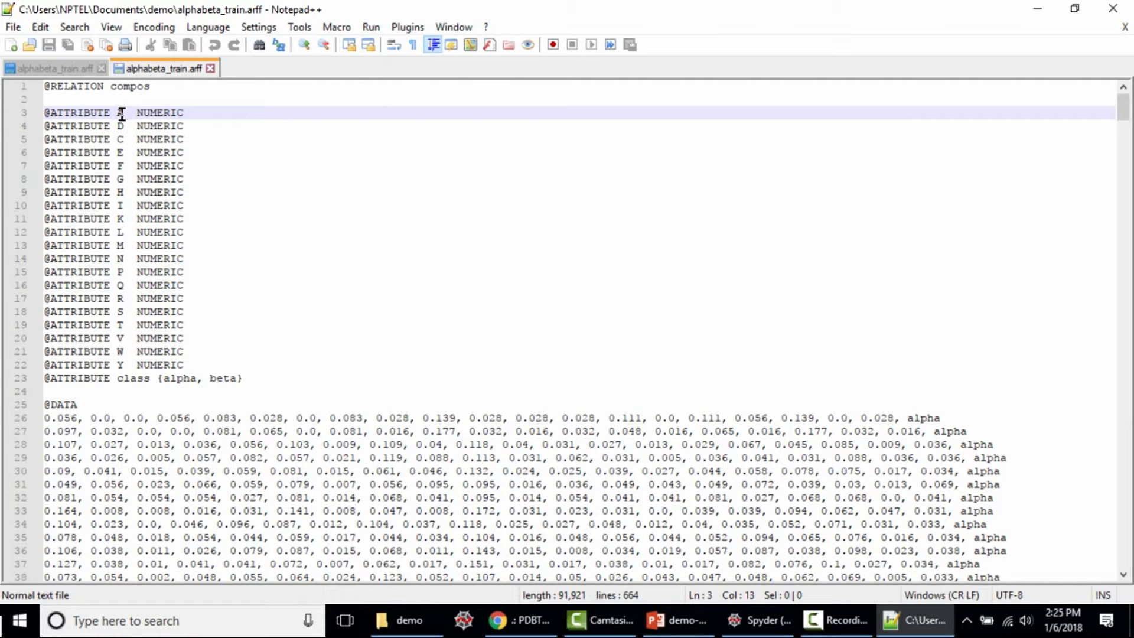
double_click(158, 113)
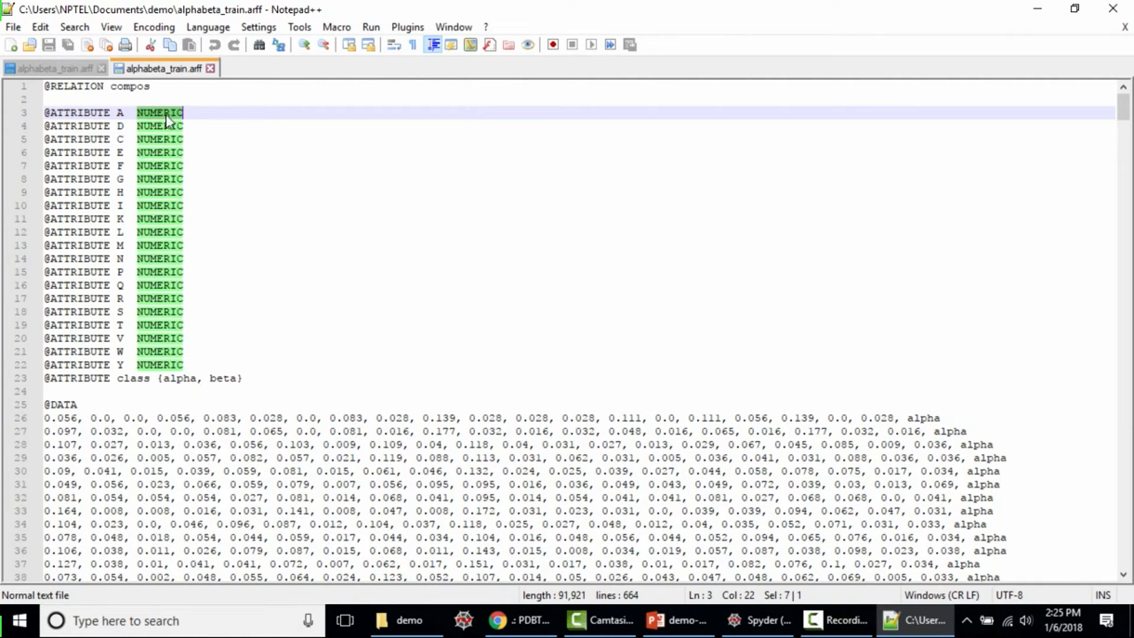
click(124, 125)
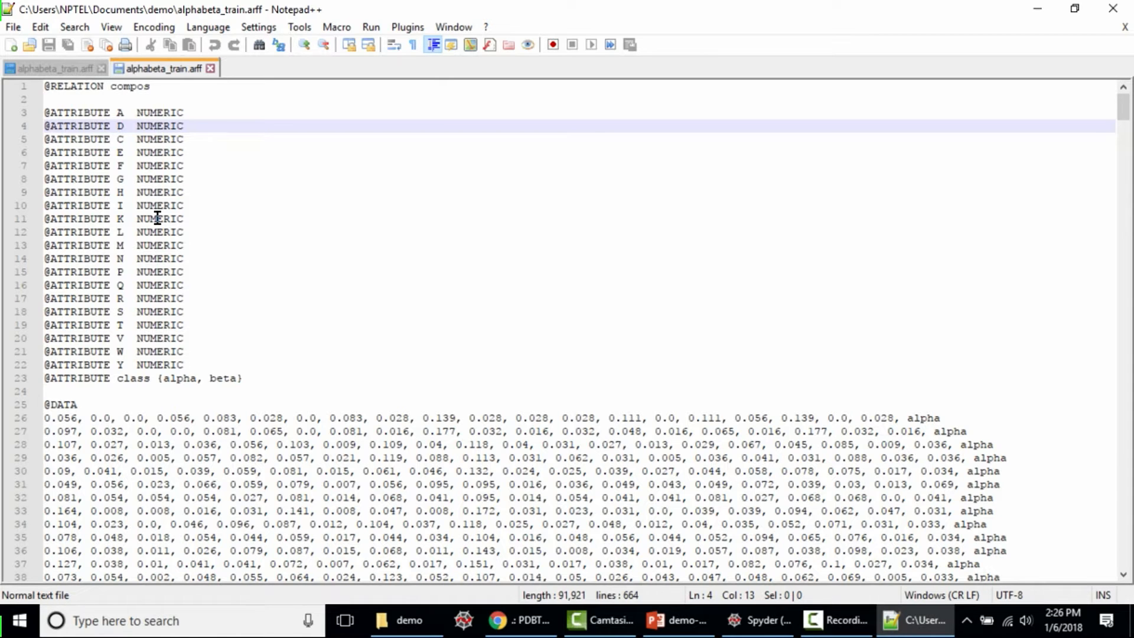
scroll(158, 218, down, 1)
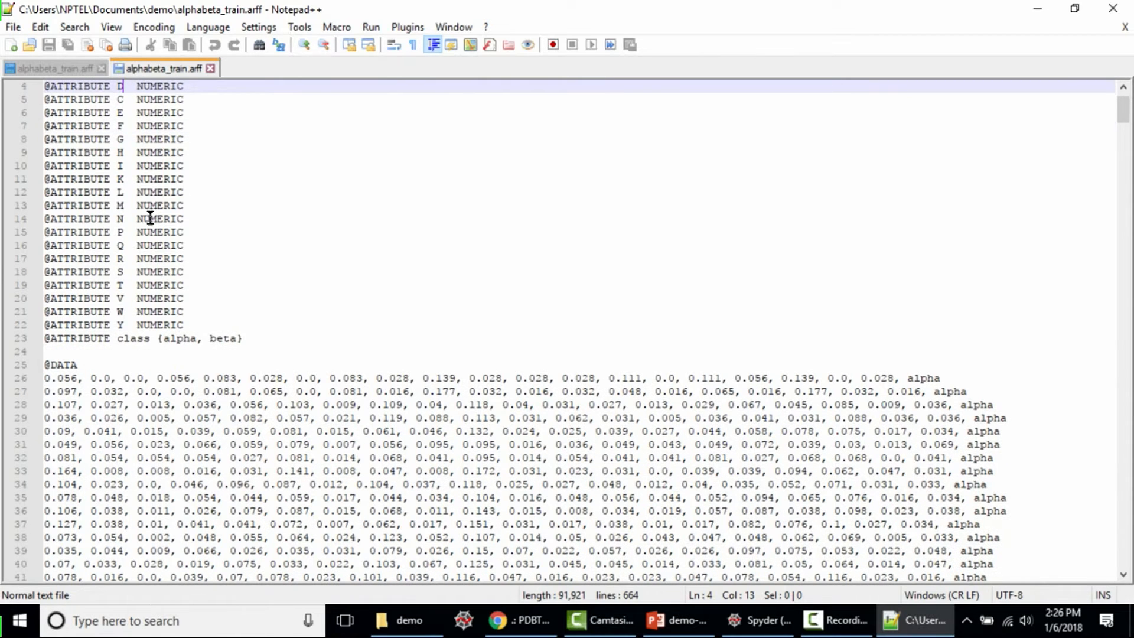
double_click(130, 339)
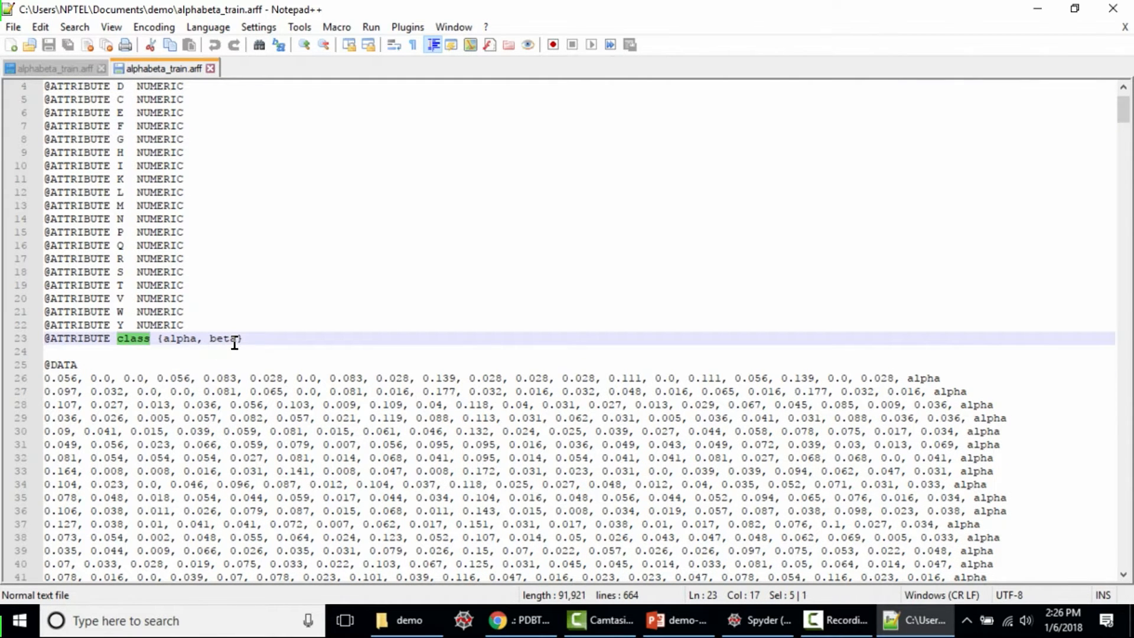
scroll(230, 347, up, 1)
click(157, 379)
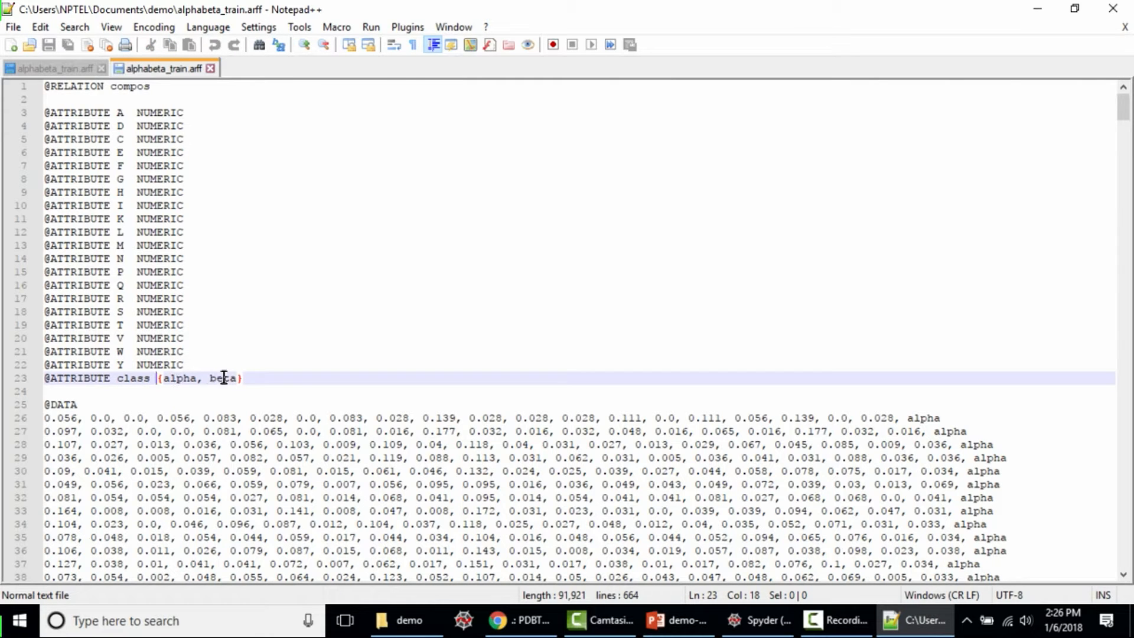
click(255, 378)
scroll(144, 314, down, 1)
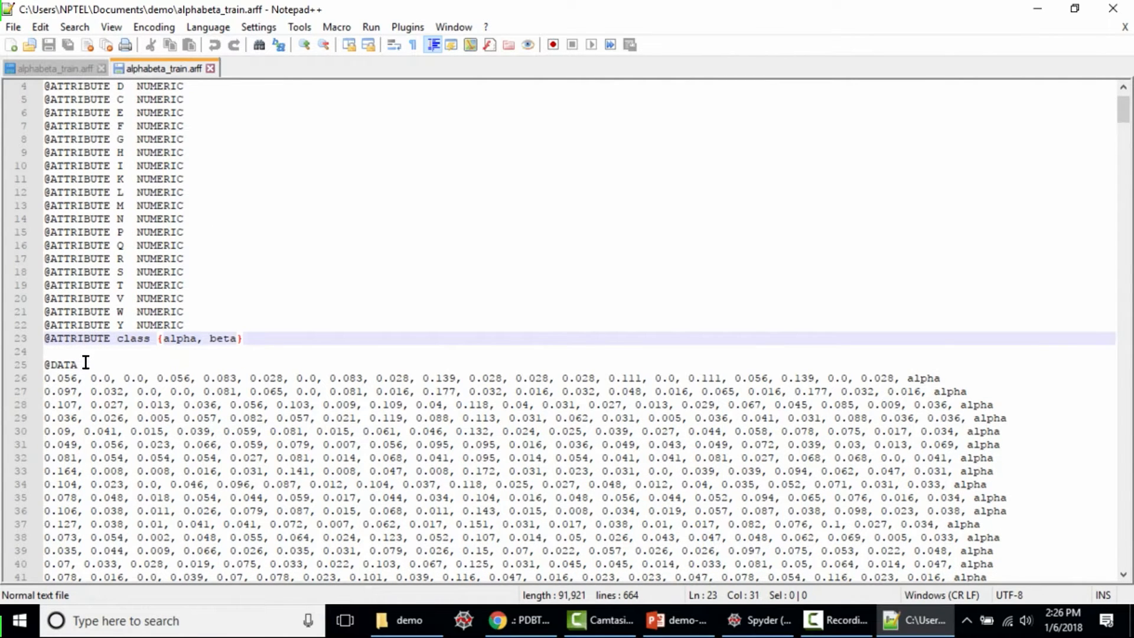
scroll(100, 352, down, 1)
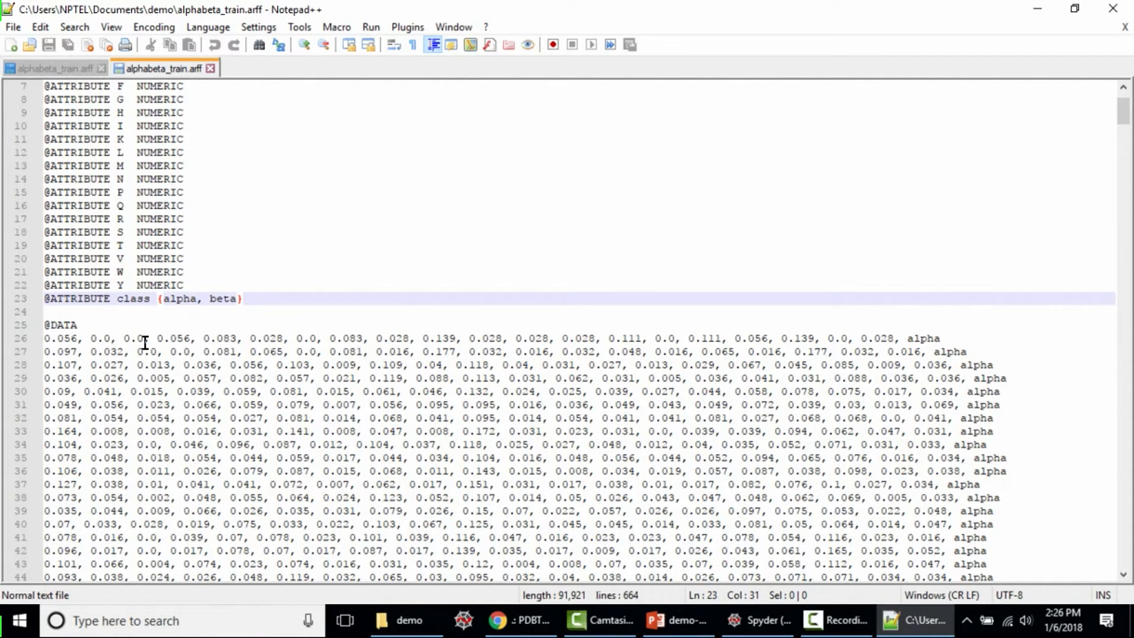
click(971, 337)
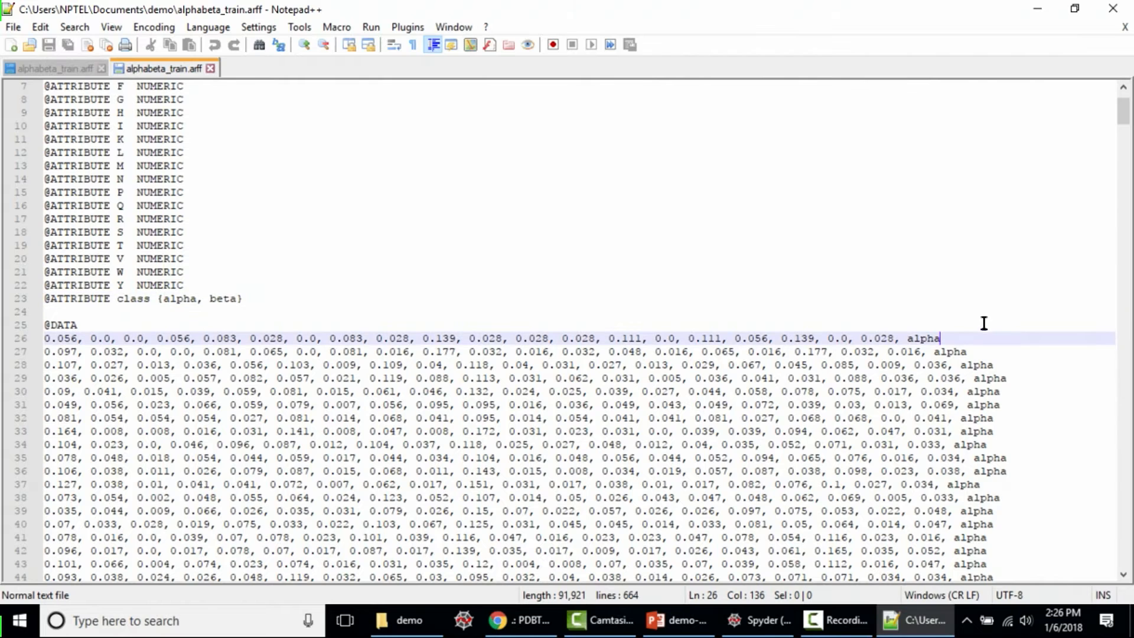
scroll(888, 256, down, 2)
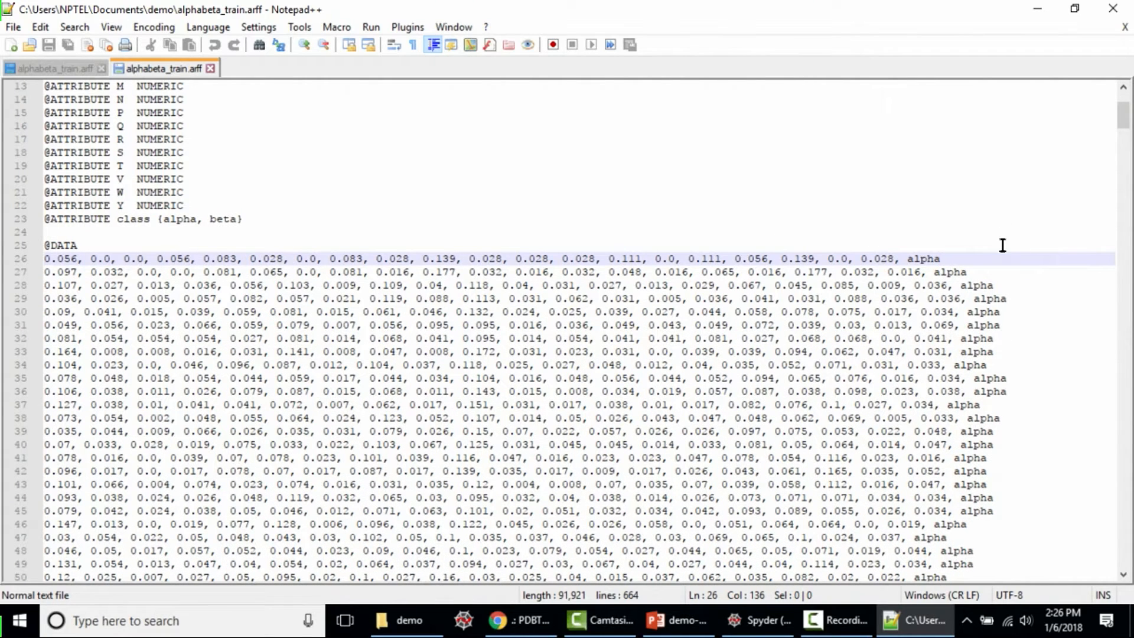
scroll(1002, 246, down, 1)
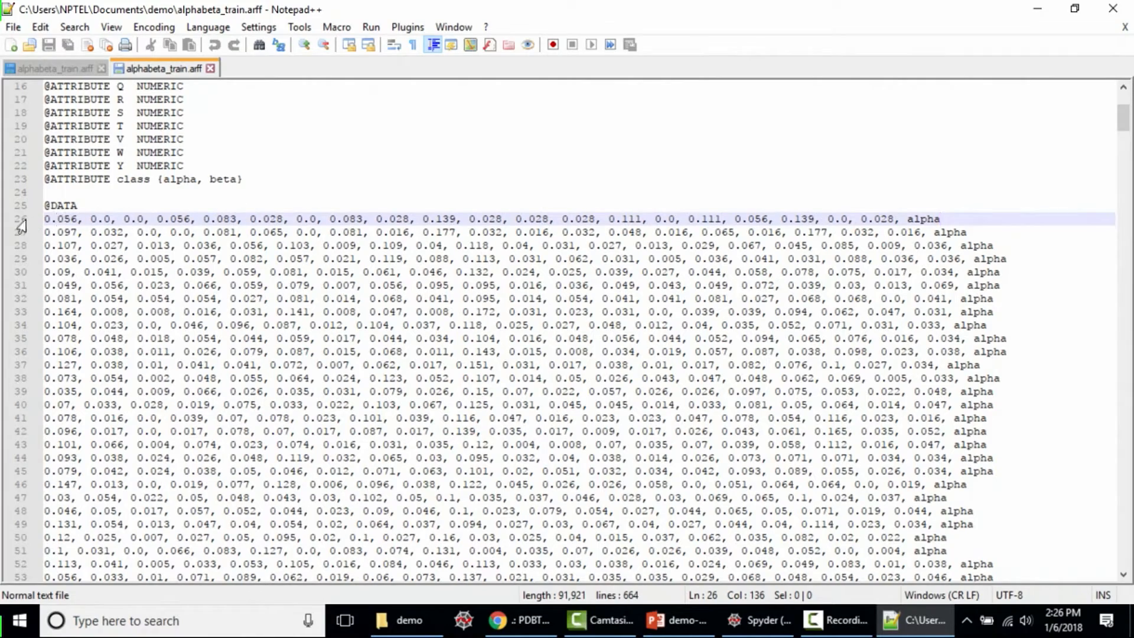
scroll(635, 243, down, 10)
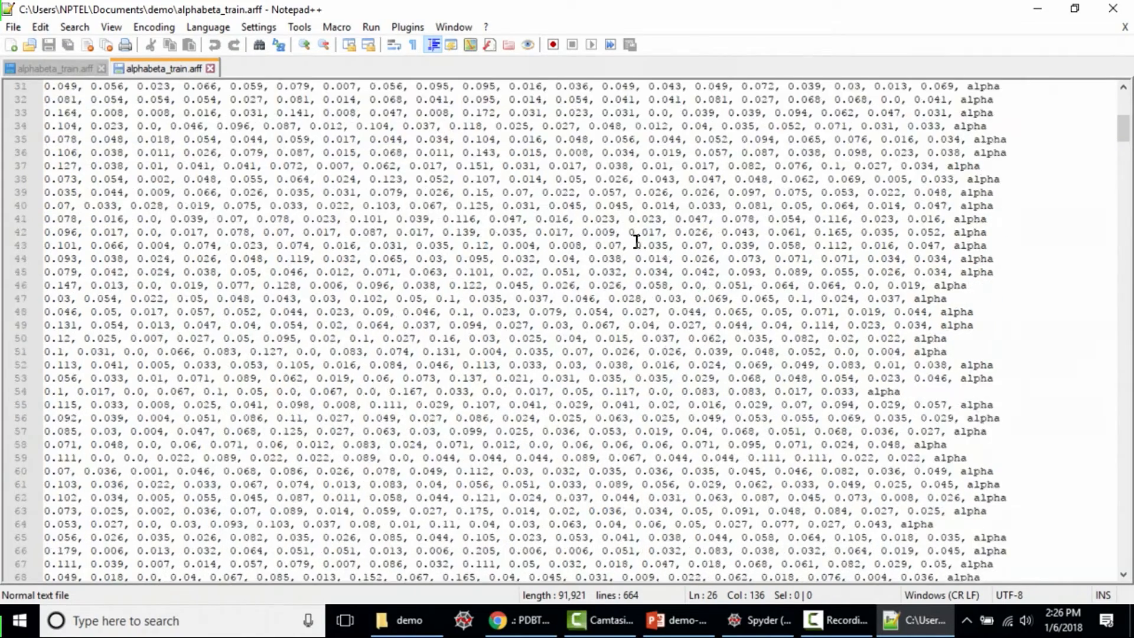
scroll(636, 243, down, 10)
- Return to the start of the file and compare the first data row's values with the order of the declared attributes
drag(1122, 157, 1120, 114)
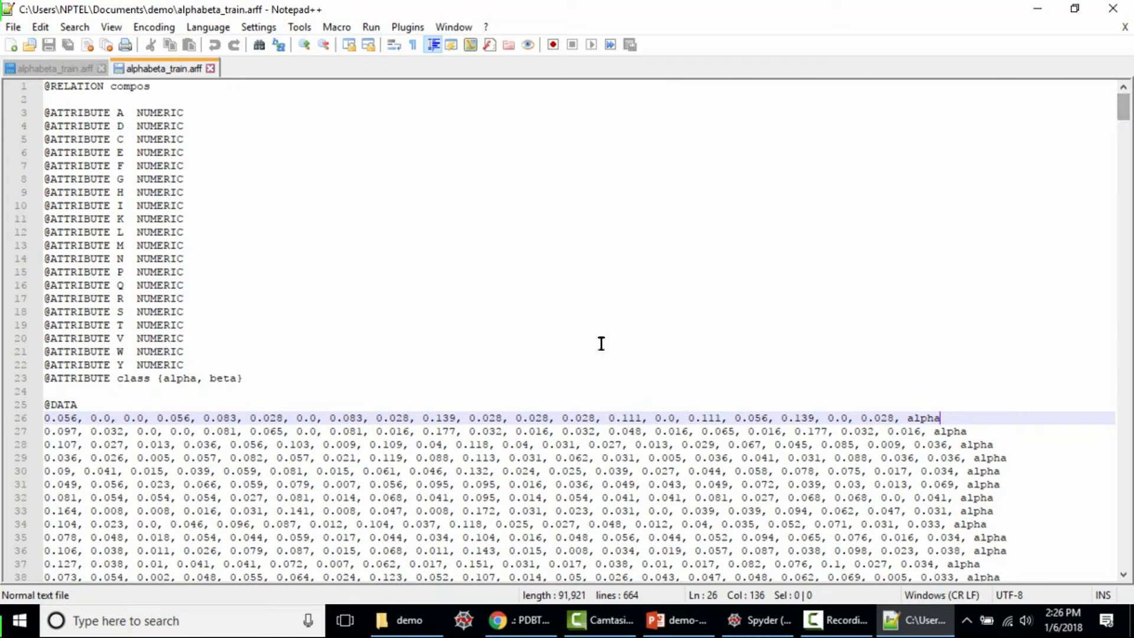
click(108, 414)
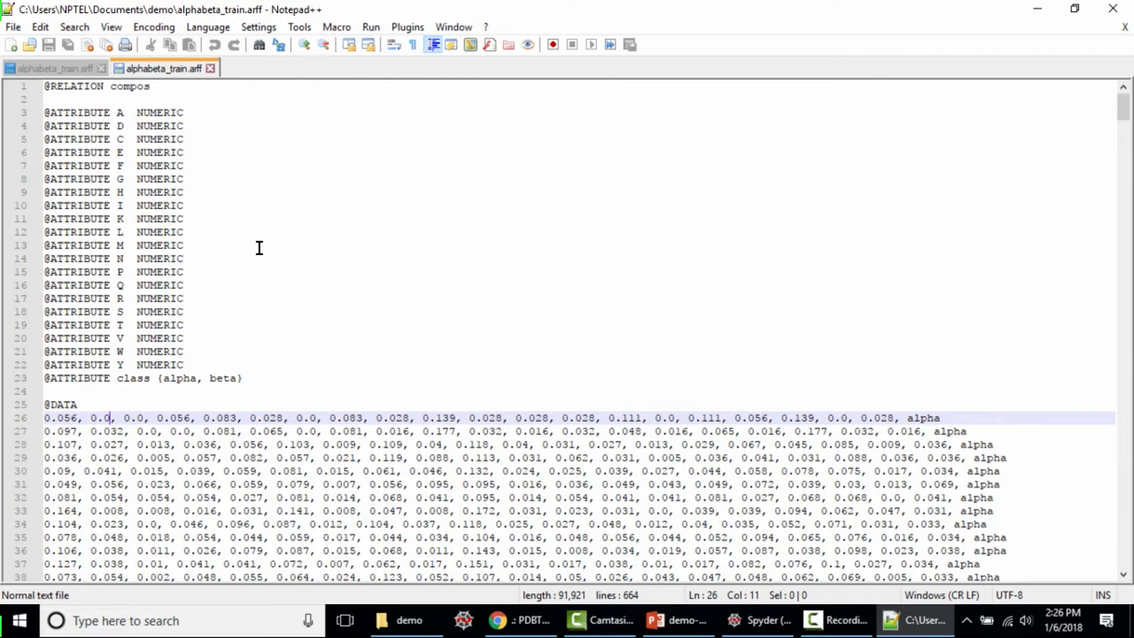
scroll(258, 247, down, 1)
scroll(259, 247, up, 1)
click(93, 407)
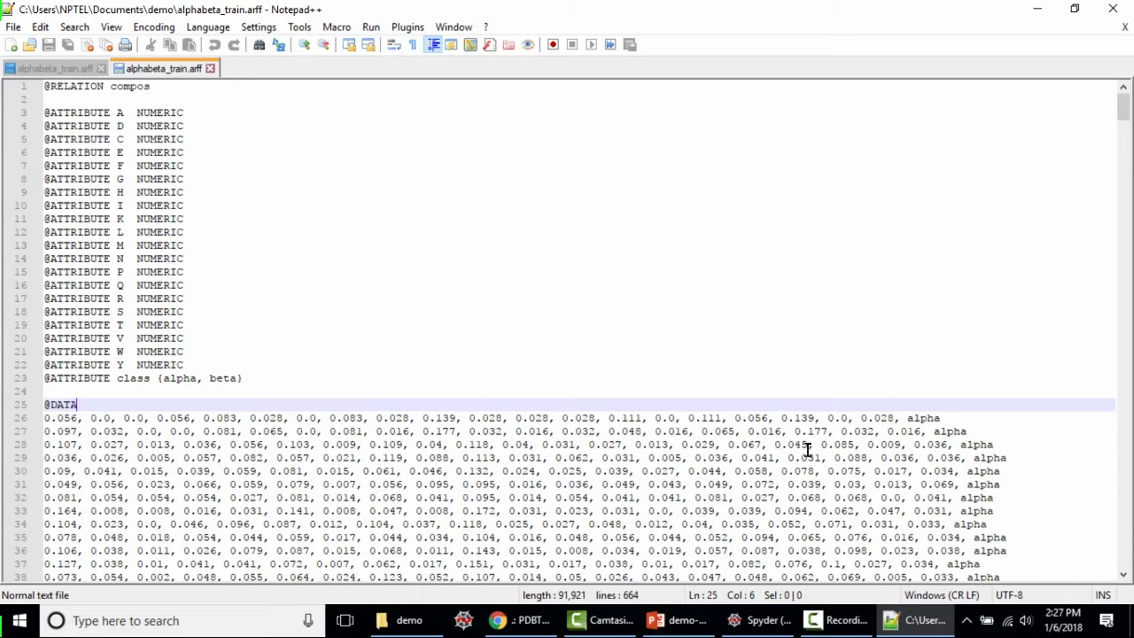
- Switch to Chrome and read the description of Weka 3 on the University of Waikato's Weka page
click(521, 634)
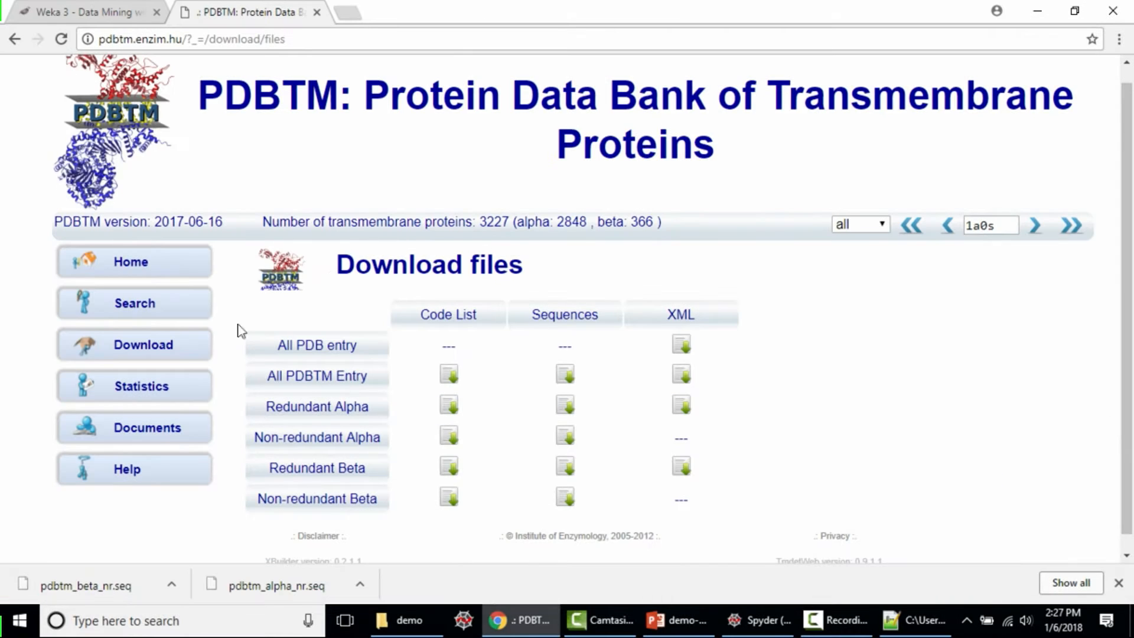
click(40, 18)
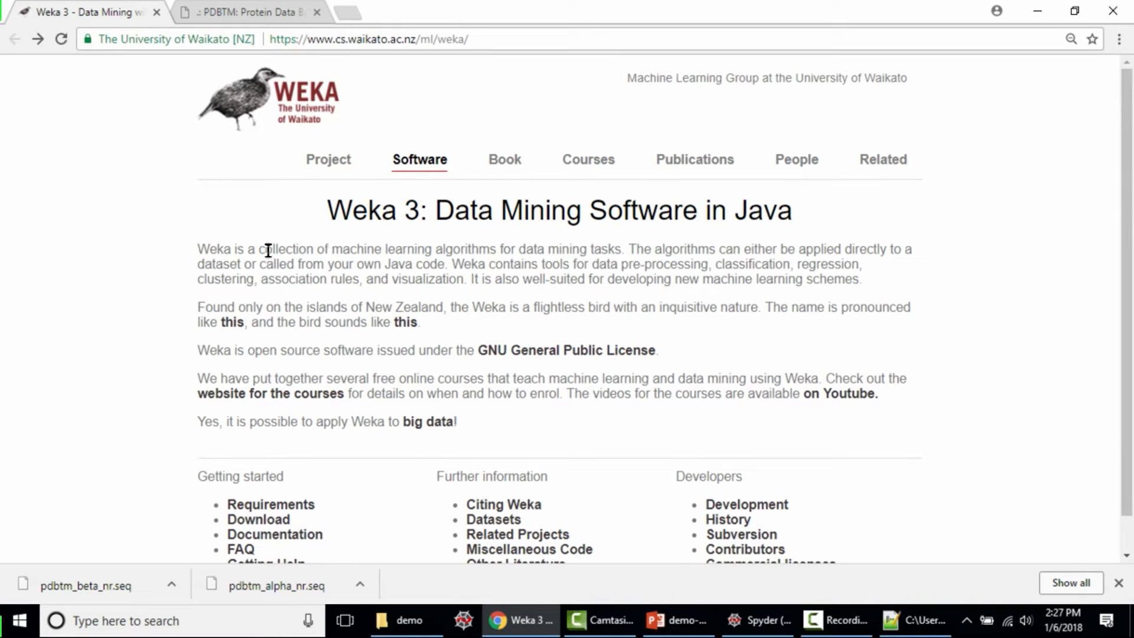
drag(263, 245, 499, 241)
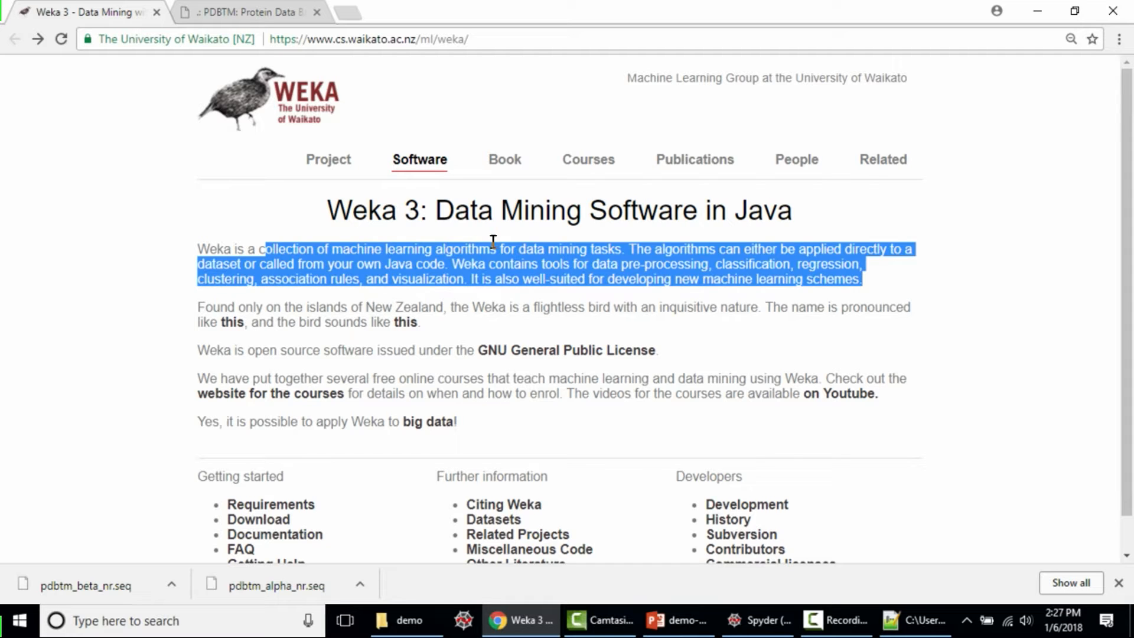
click(549, 233)
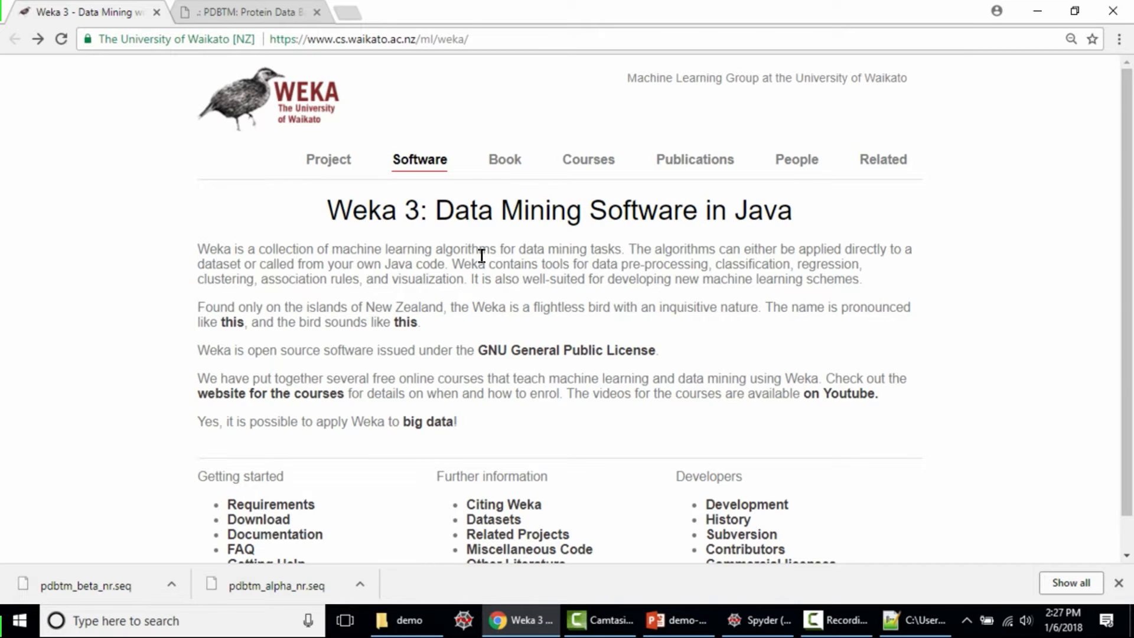
scroll(481, 256, down, 1)
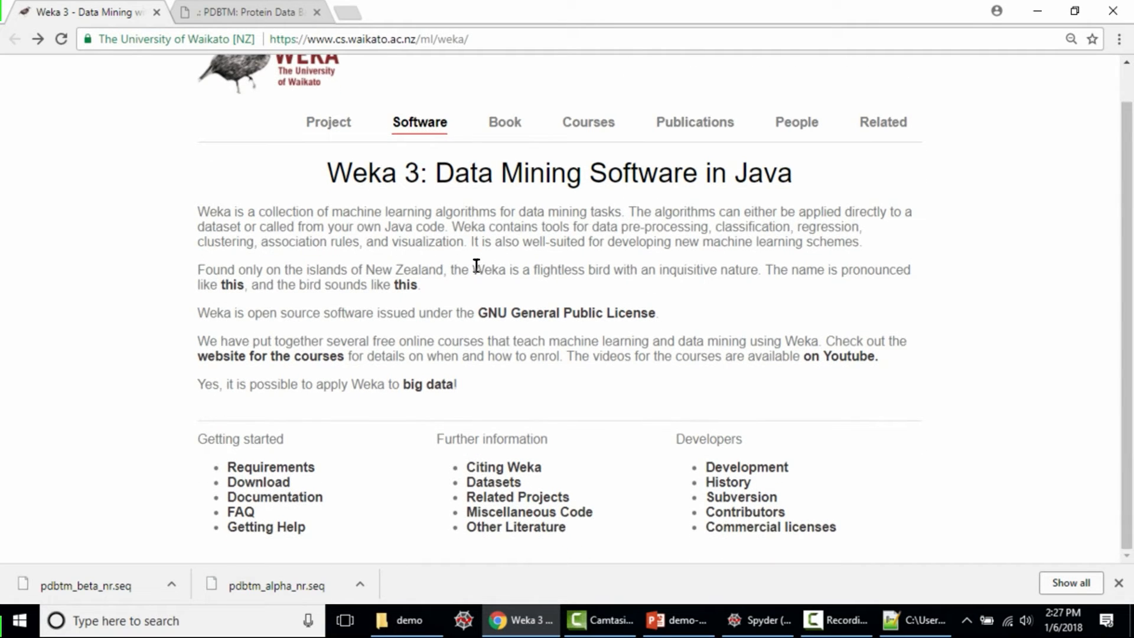
- Open Weka's download page and review the stable version's installation options for Windows, Mac OS X and other platforms
click(262, 484)
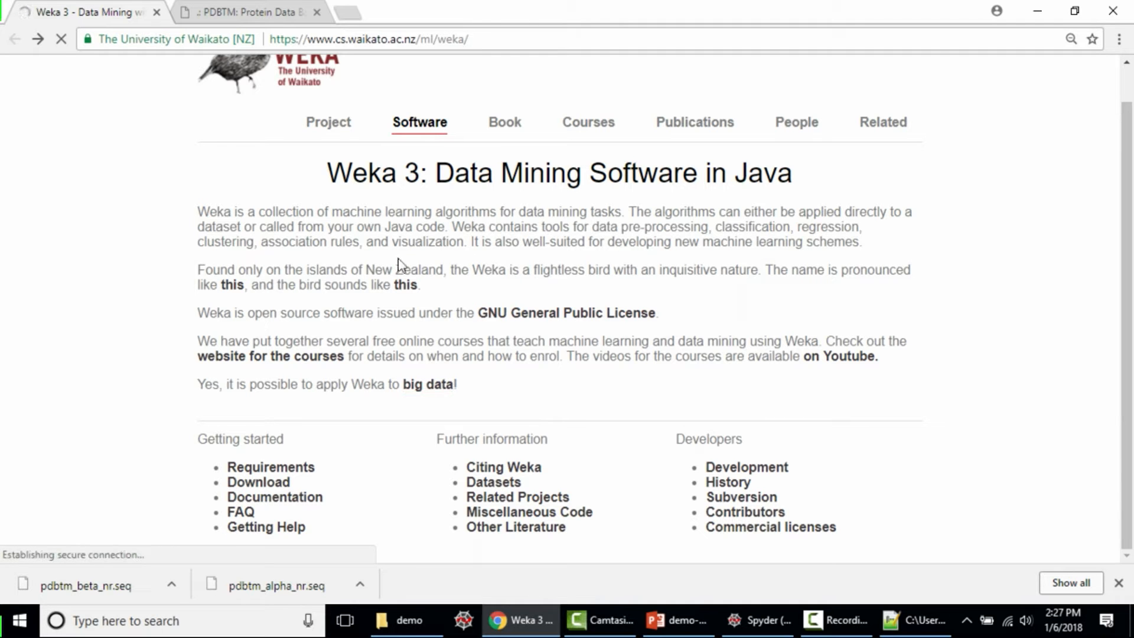
scroll(325, 259, down, 5)
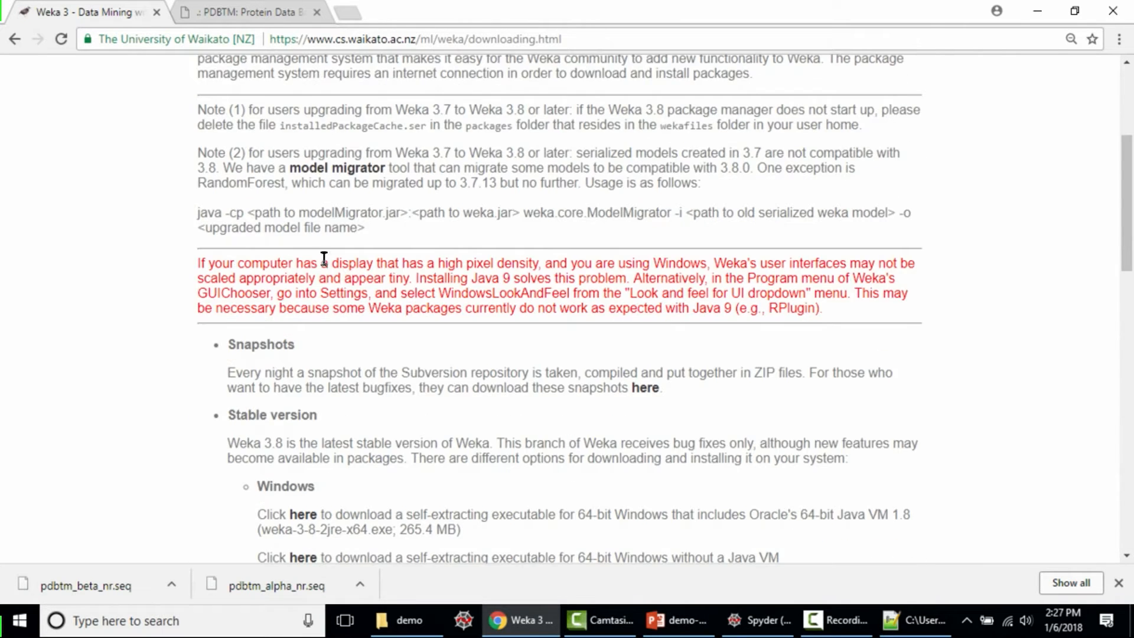
scroll(324, 259, down, 7)
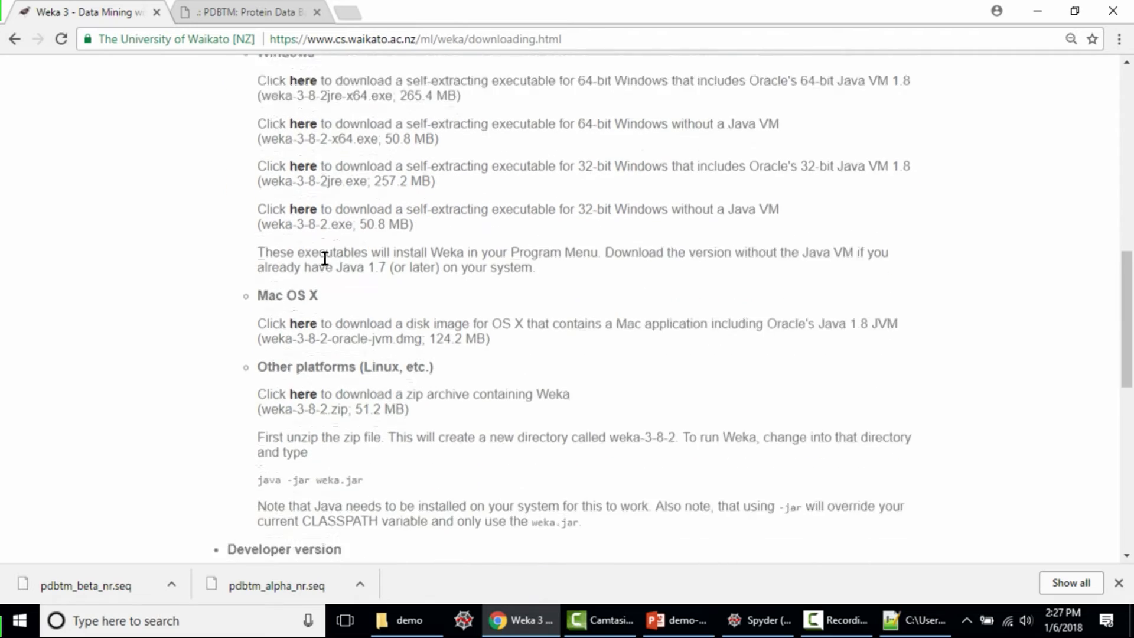
scroll(315, 277, down, 1)
scroll(378, 291, up, 5)
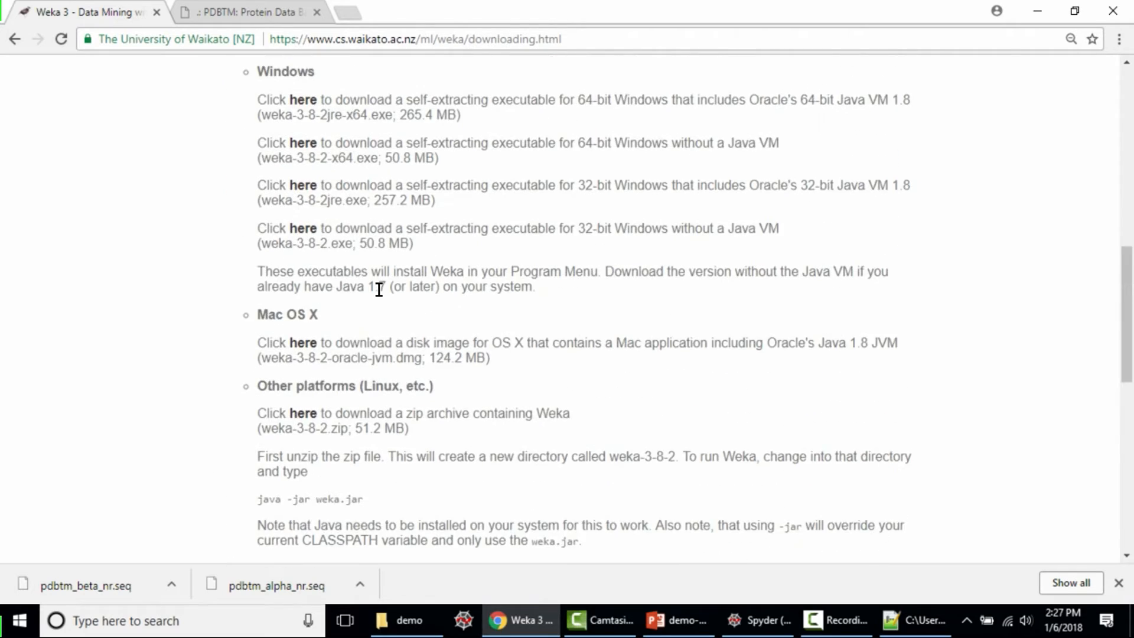
scroll(381, 287, up, 1)
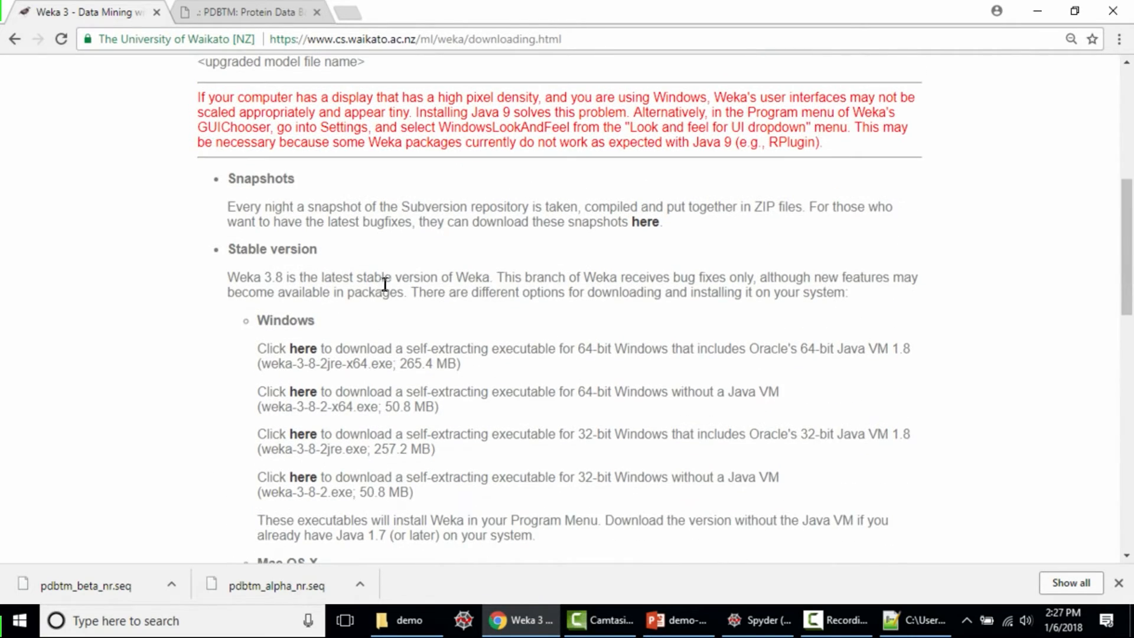
scroll(390, 284, up, 1)
scroll(390, 283, down, 2)
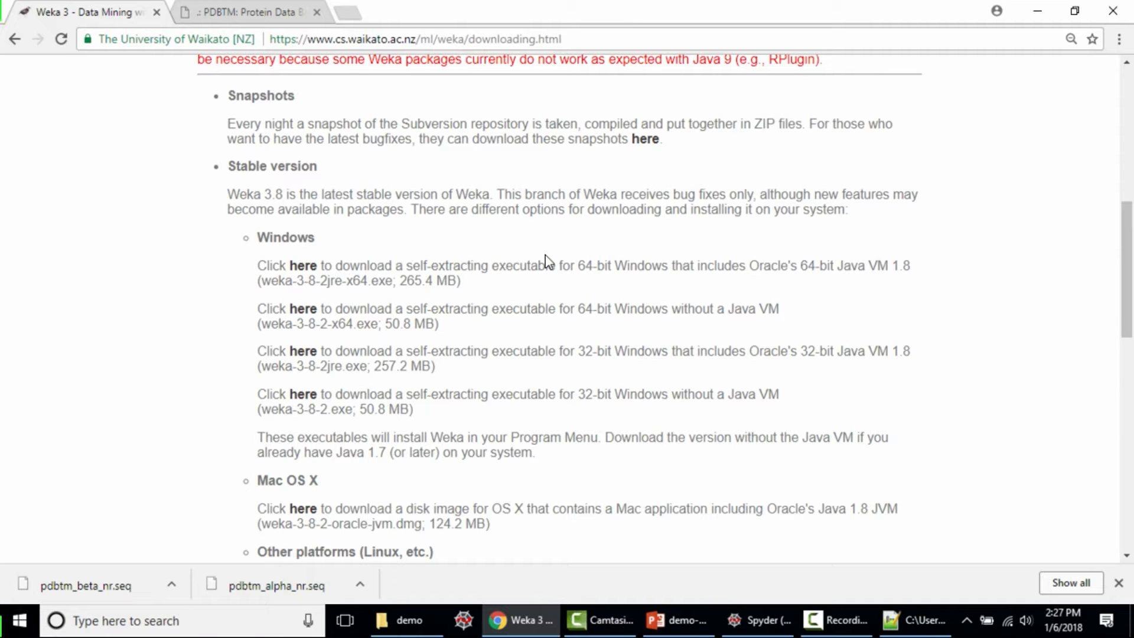
scroll(547, 260, up, 1)
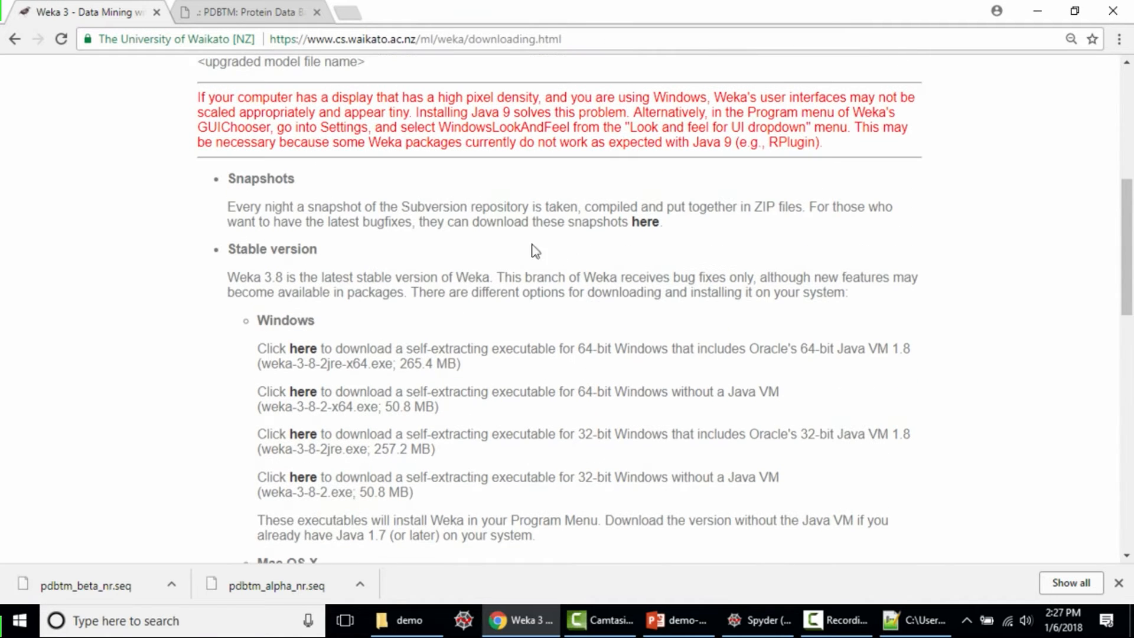
scroll(512, 251, down, 1)
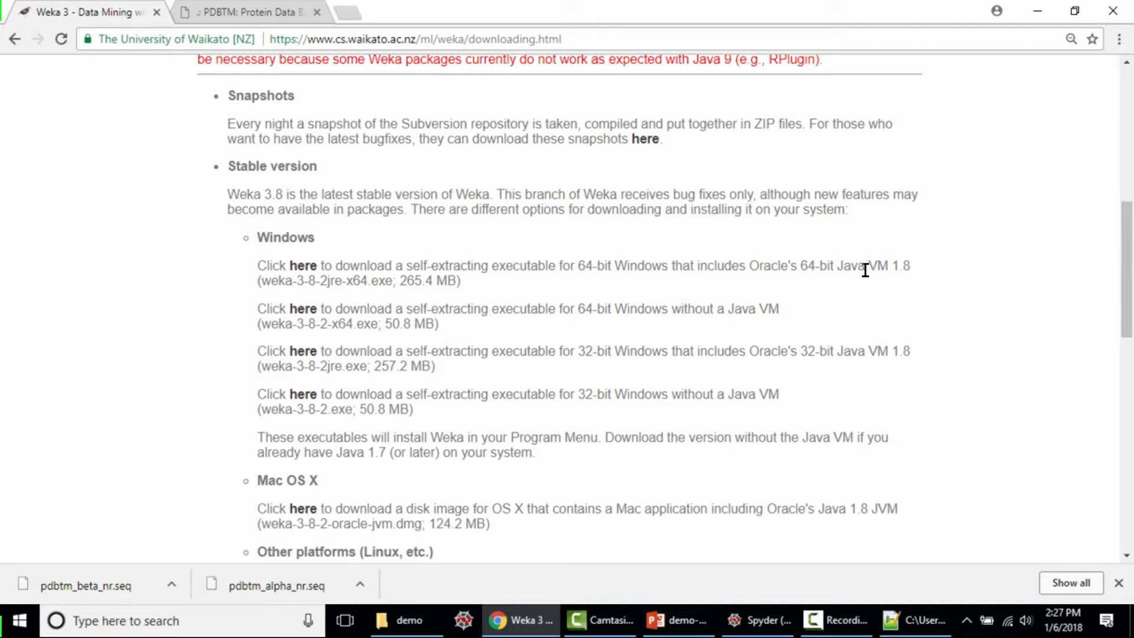
- Compare the 64-bit Windows installer with Java VM, weka-3-8-2jre-x64.exe, with the other stable Weka downloads and their Java requirements
drag(261, 281, 399, 280)
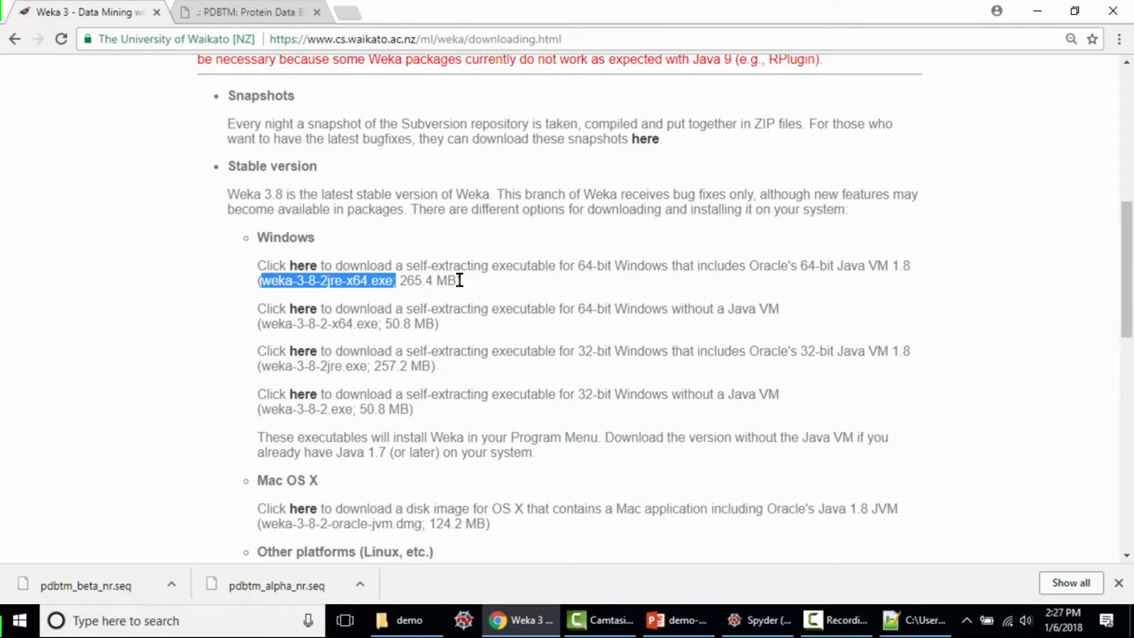
scroll(459, 280, down, 3)
click(425, 251)
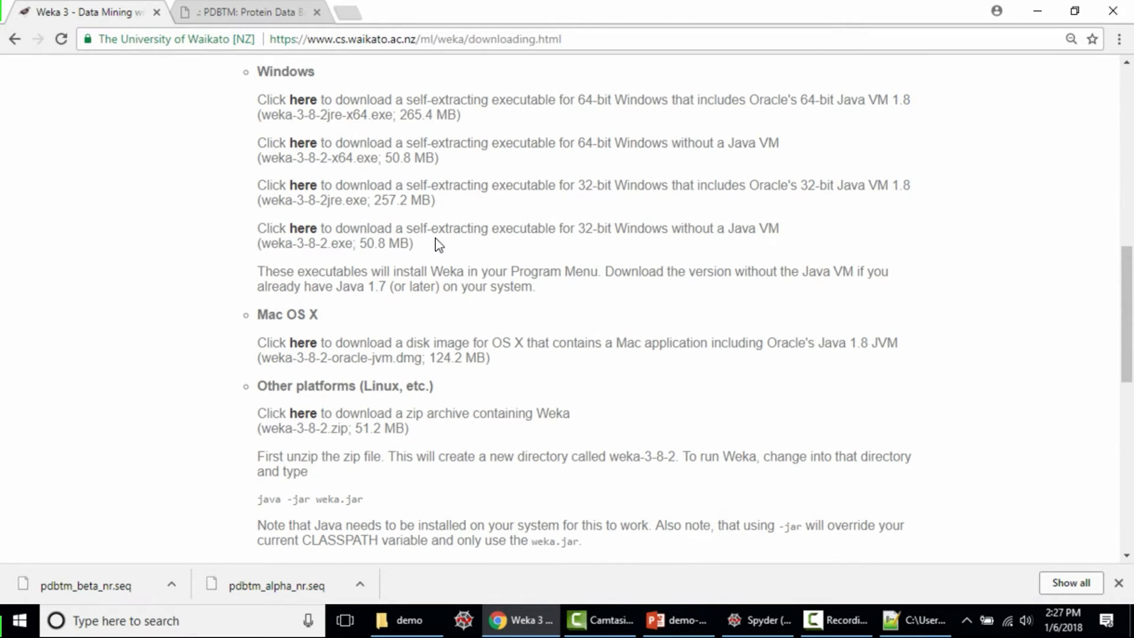
scroll(439, 244, up, 3)
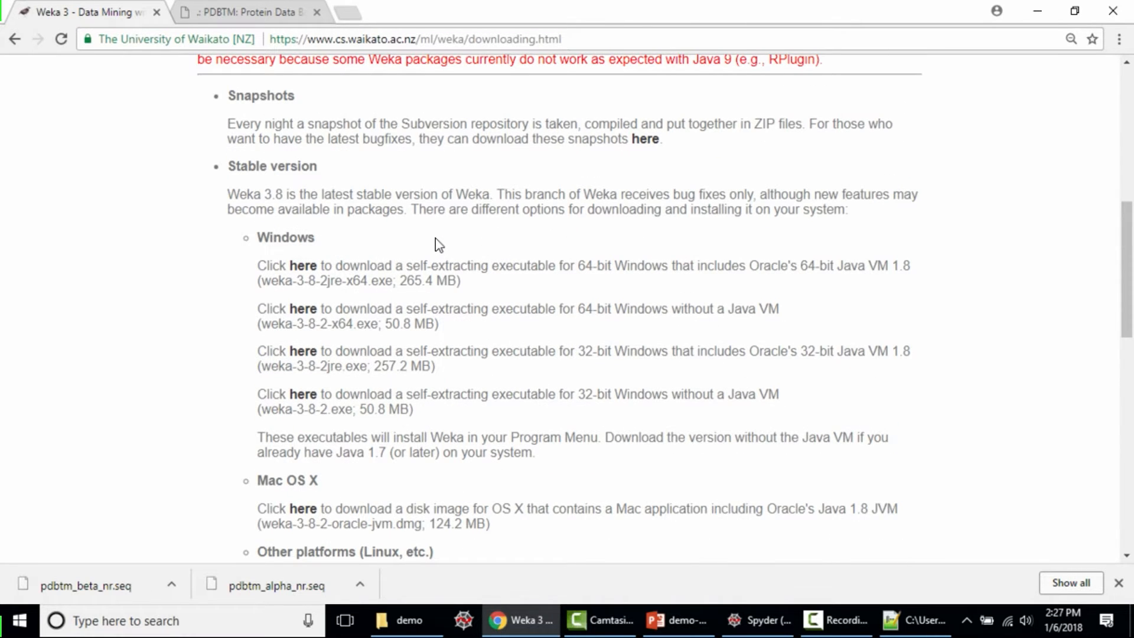
scroll(439, 245, down, 3)
scroll(439, 245, up, 4)
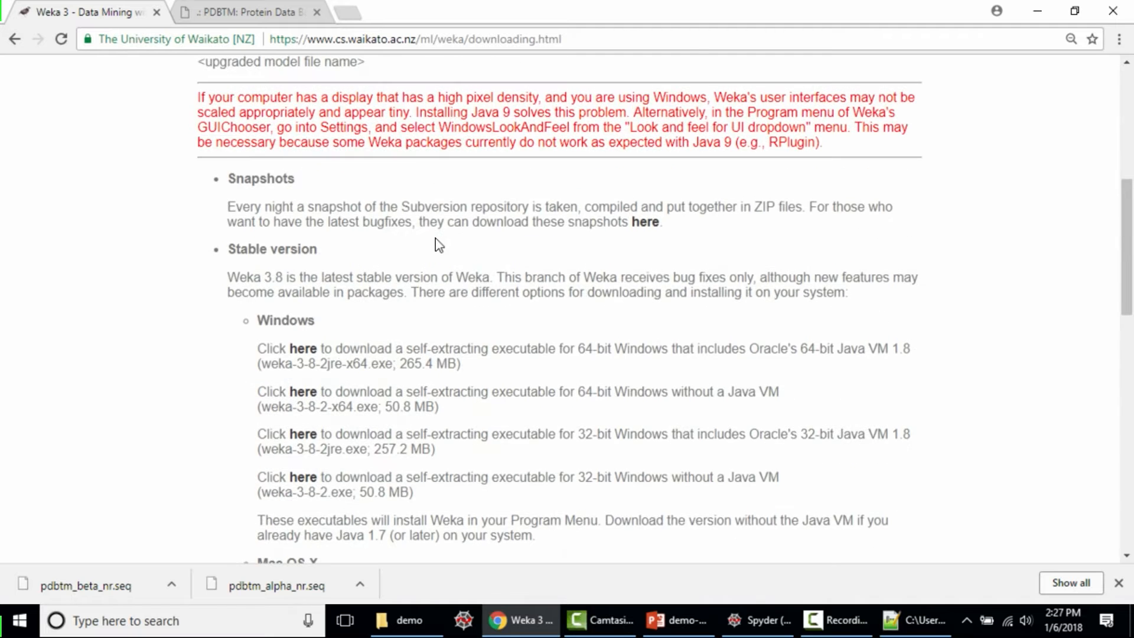
scroll(439, 245, down, 6)
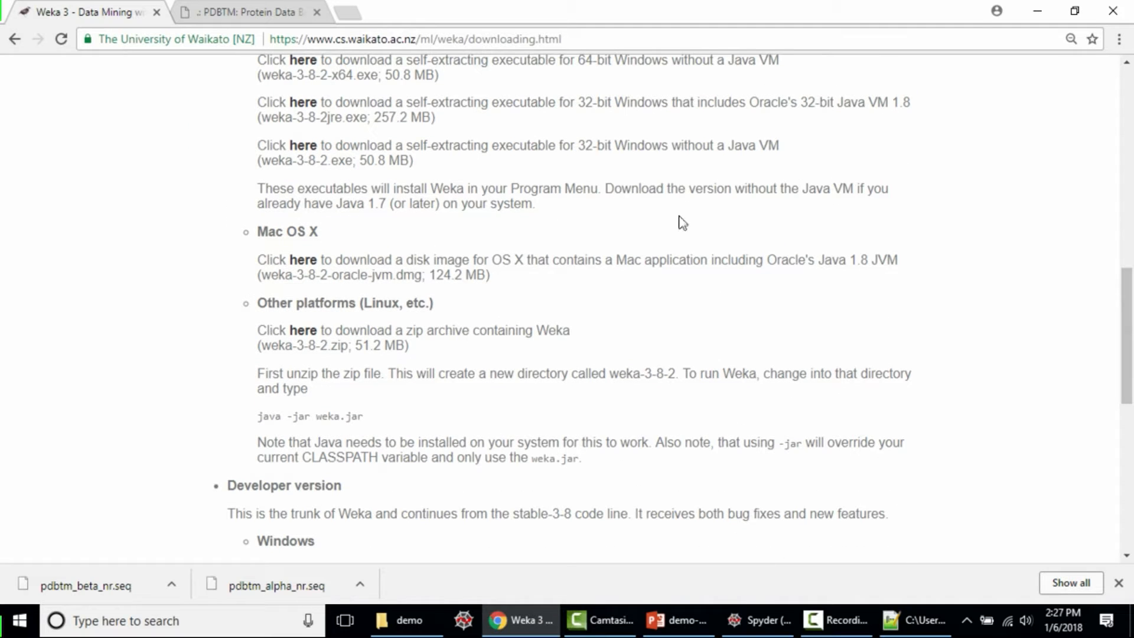
scroll(632, 247, up, 4)
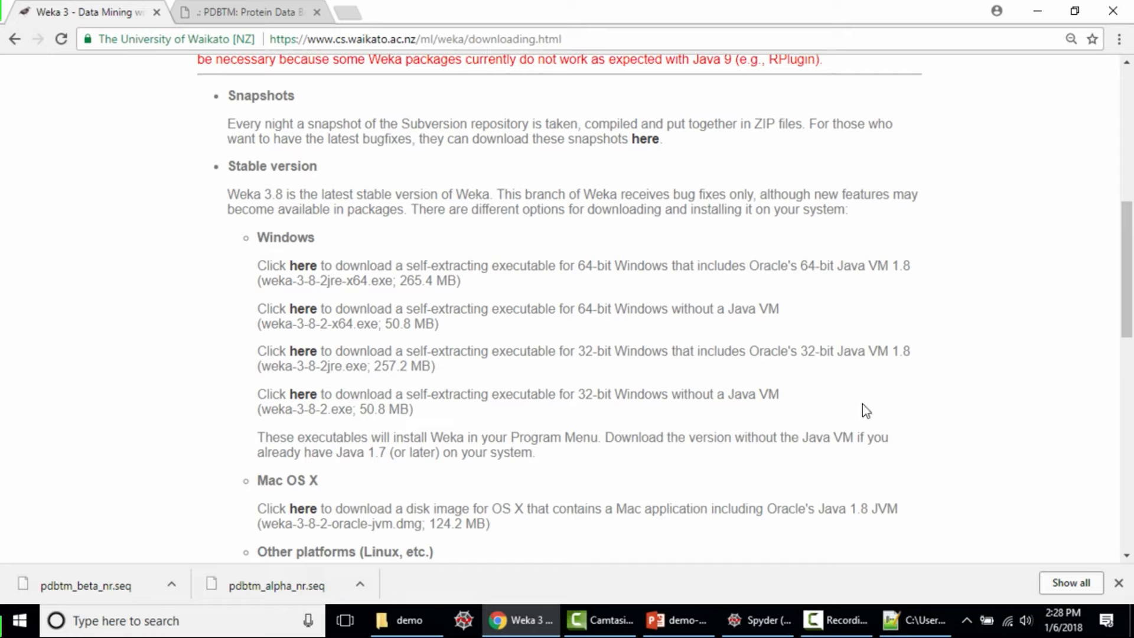
- Launch Weka 3.8, minimise the browser and bring the Weka GUI Chooser into clear view on the desktop
key(super)
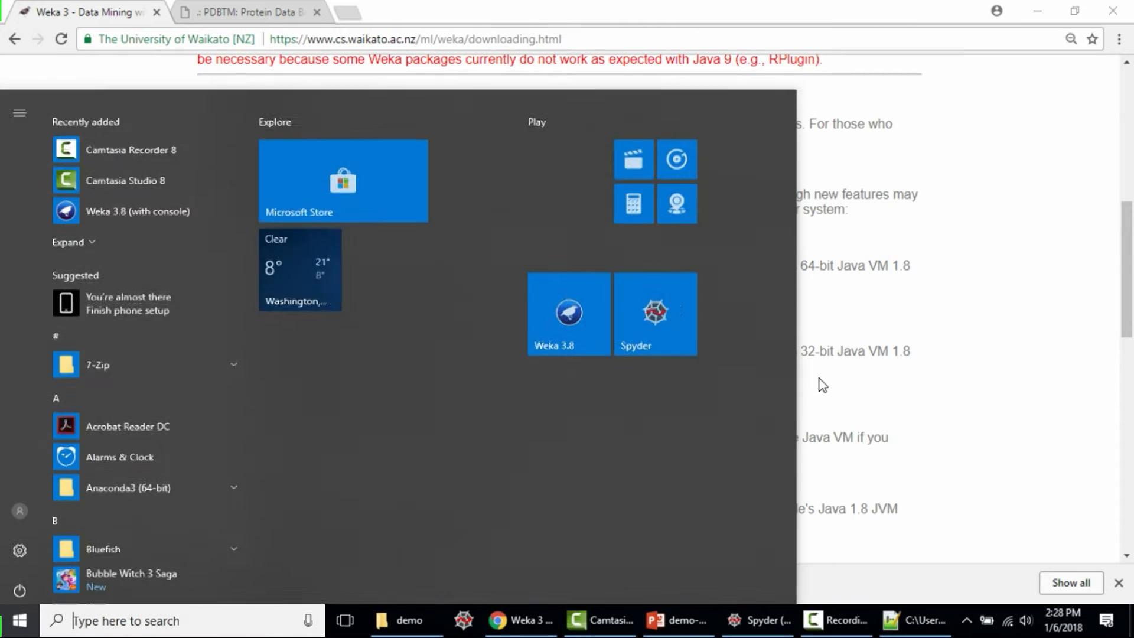
click(558, 292)
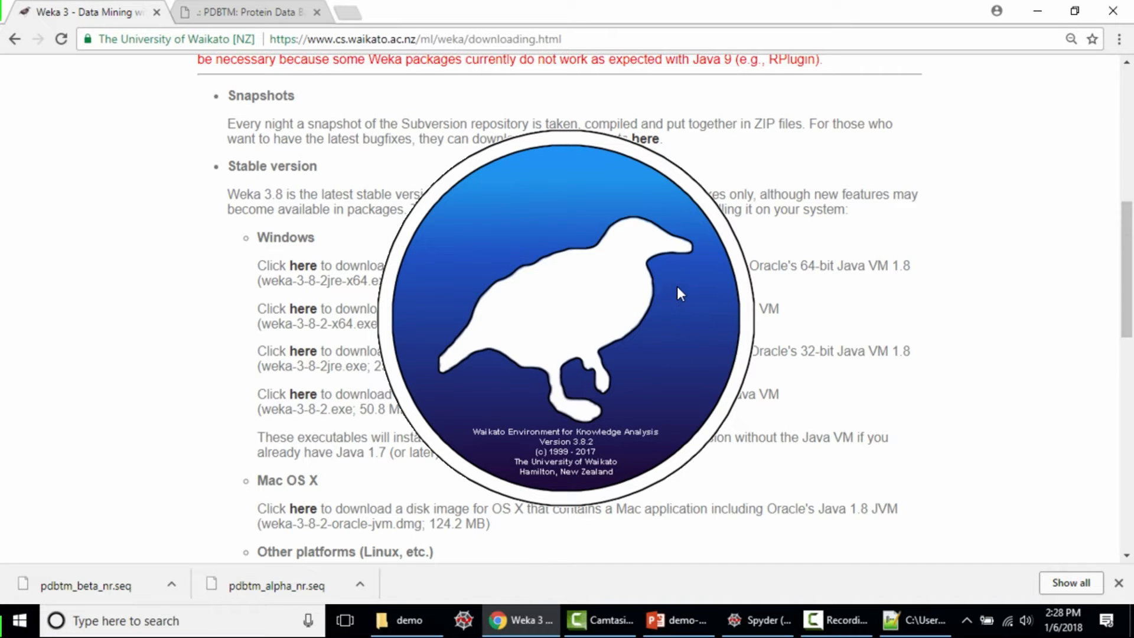
click(1037, 12)
click(1033, 13)
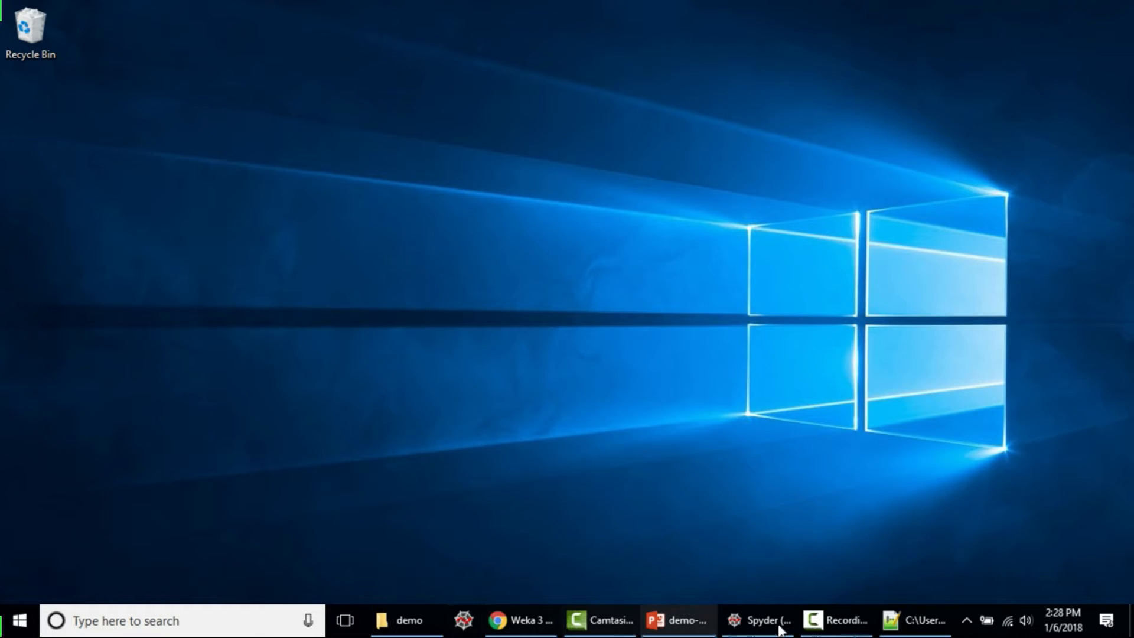
click(930, 622)
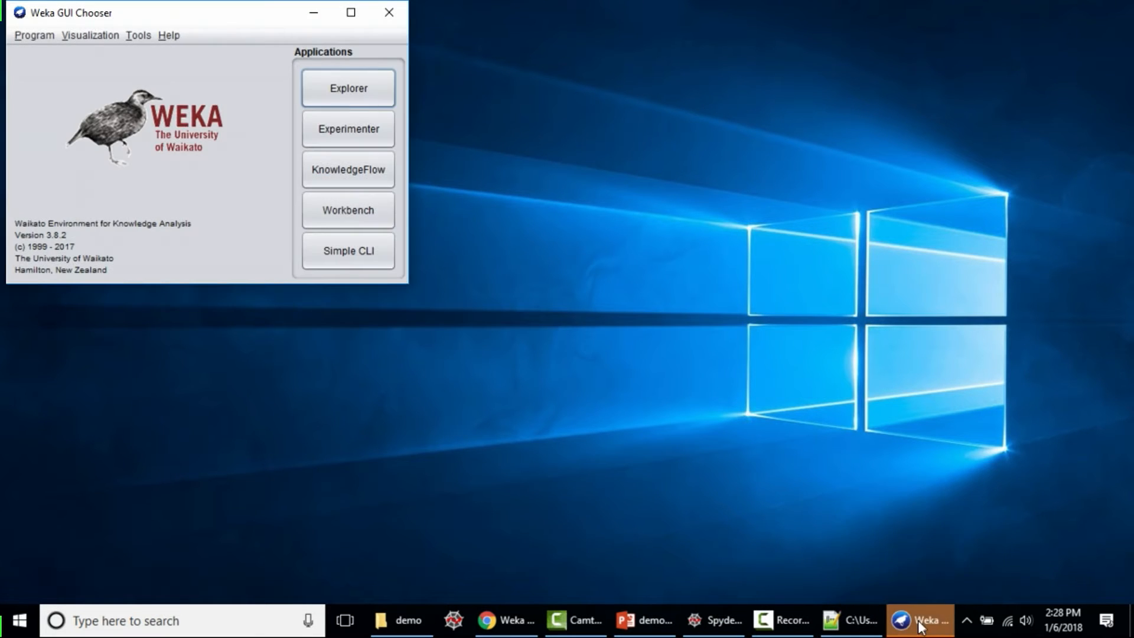
drag(179, 12, 298, 52)
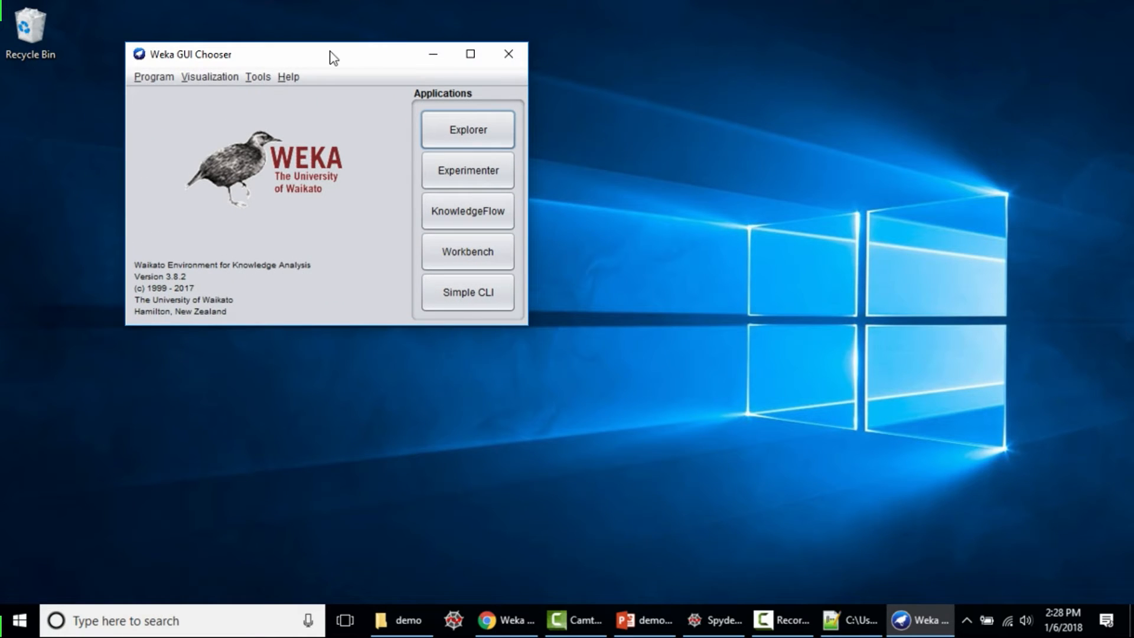
drag(328, 57, 348, 62)
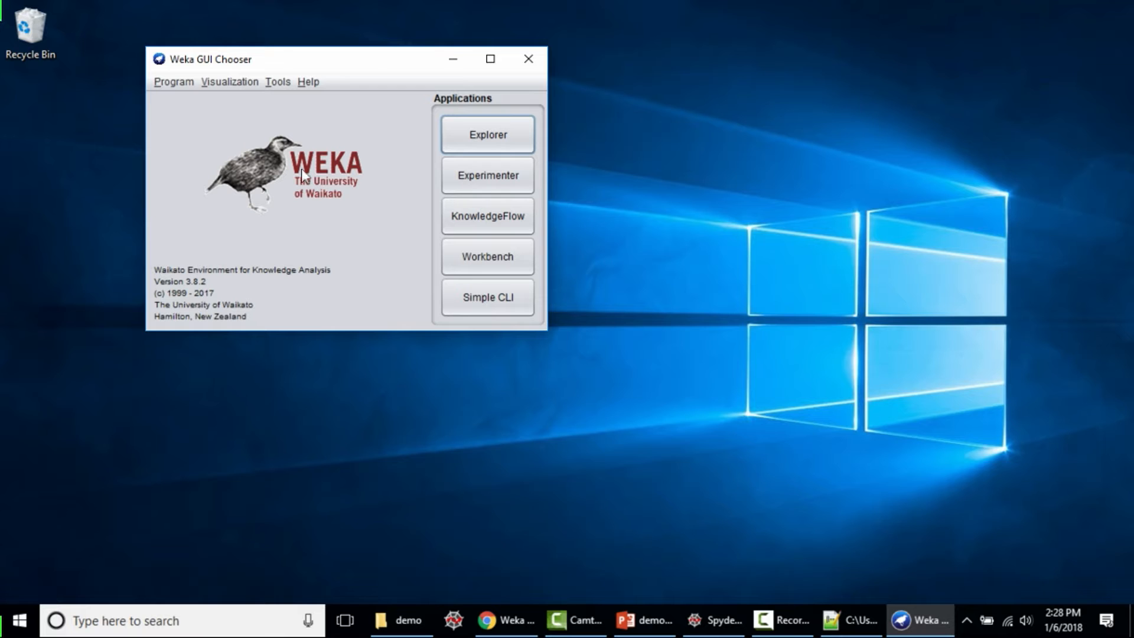
click(170, 82)
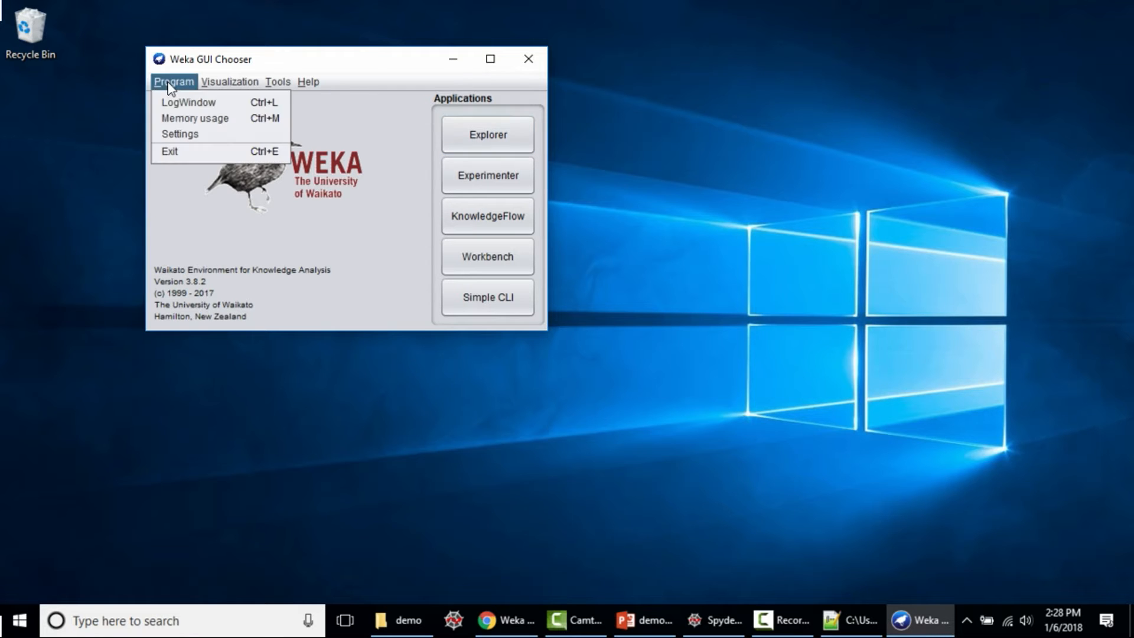
click(199, 84)
click(231, 83)
click(278, 84)
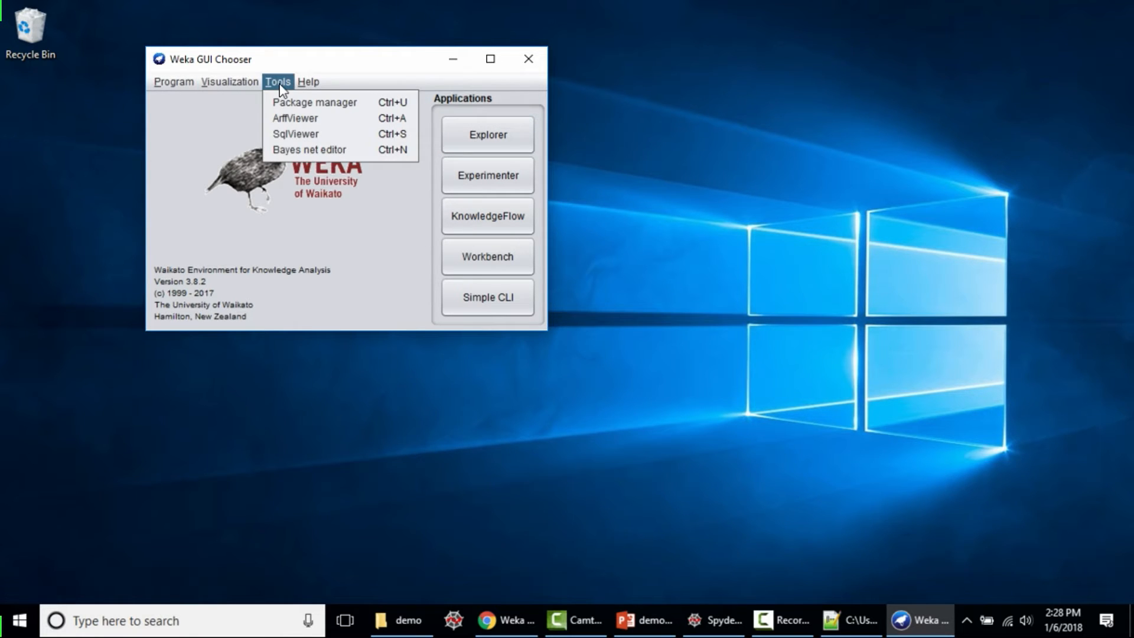
click(308, 84)
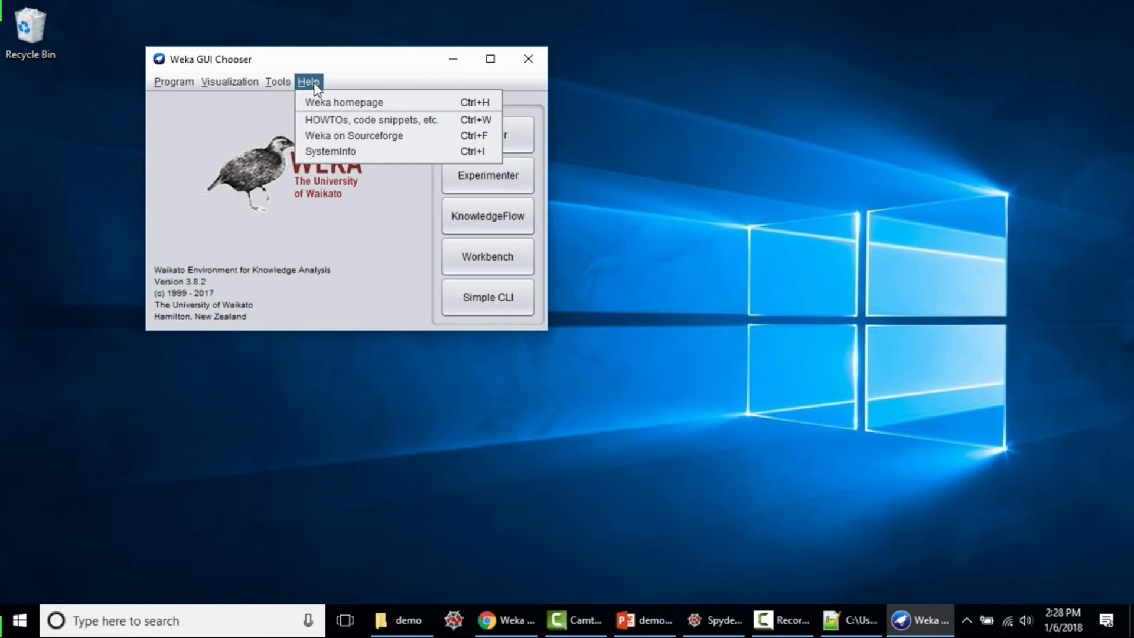
click(352, 66)
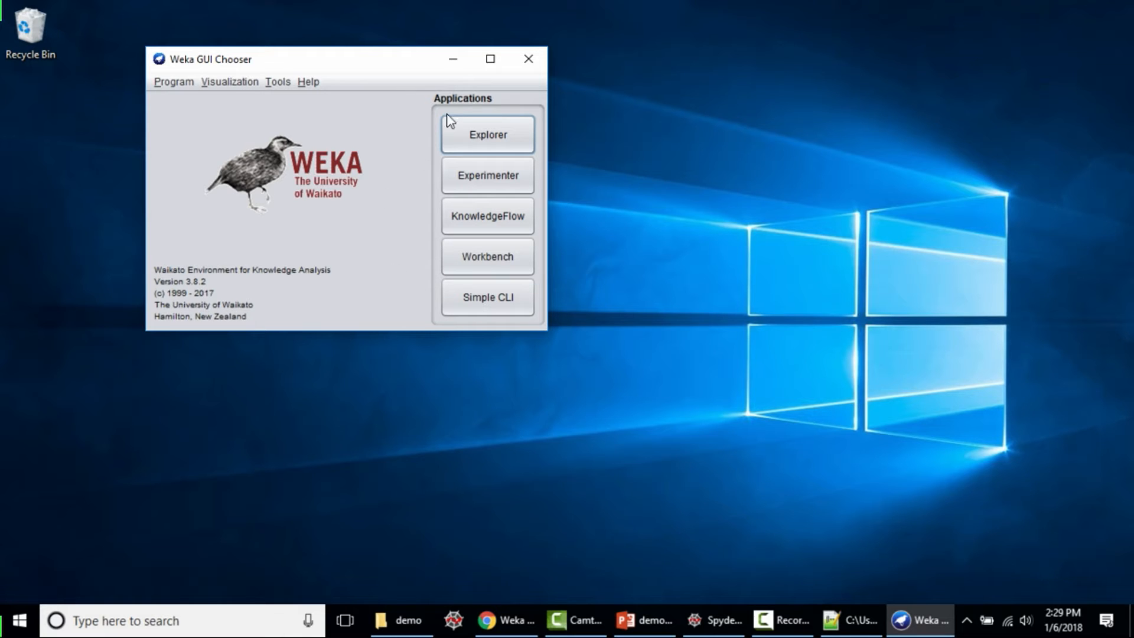
- Open Weka's Simple CLI, look over its command help and close it
click(468, 304)
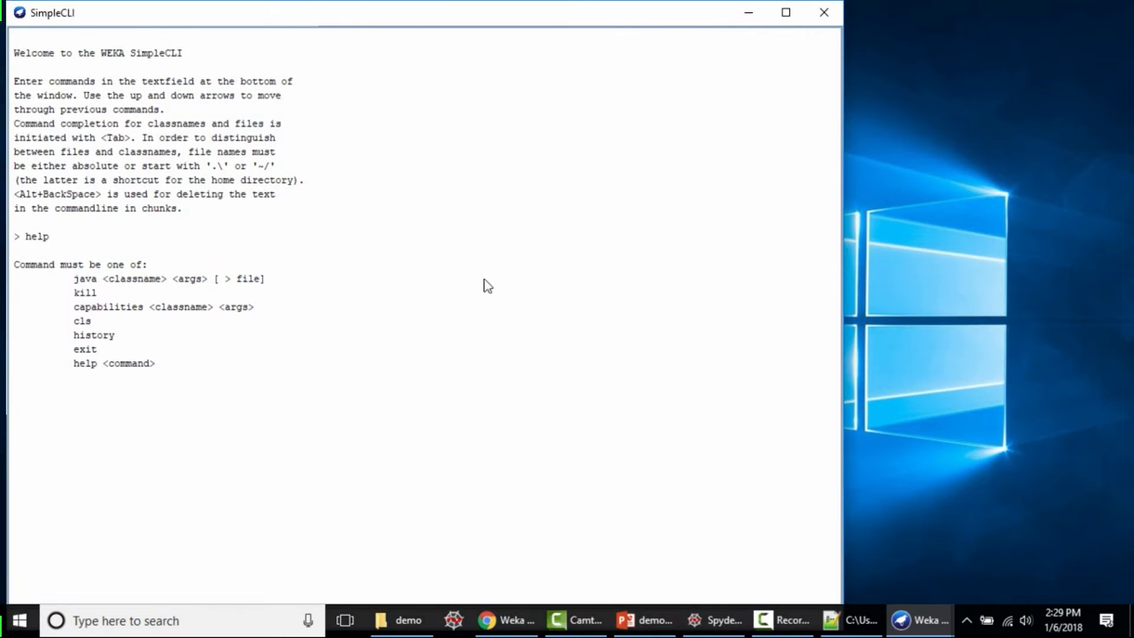
click(825, 12)
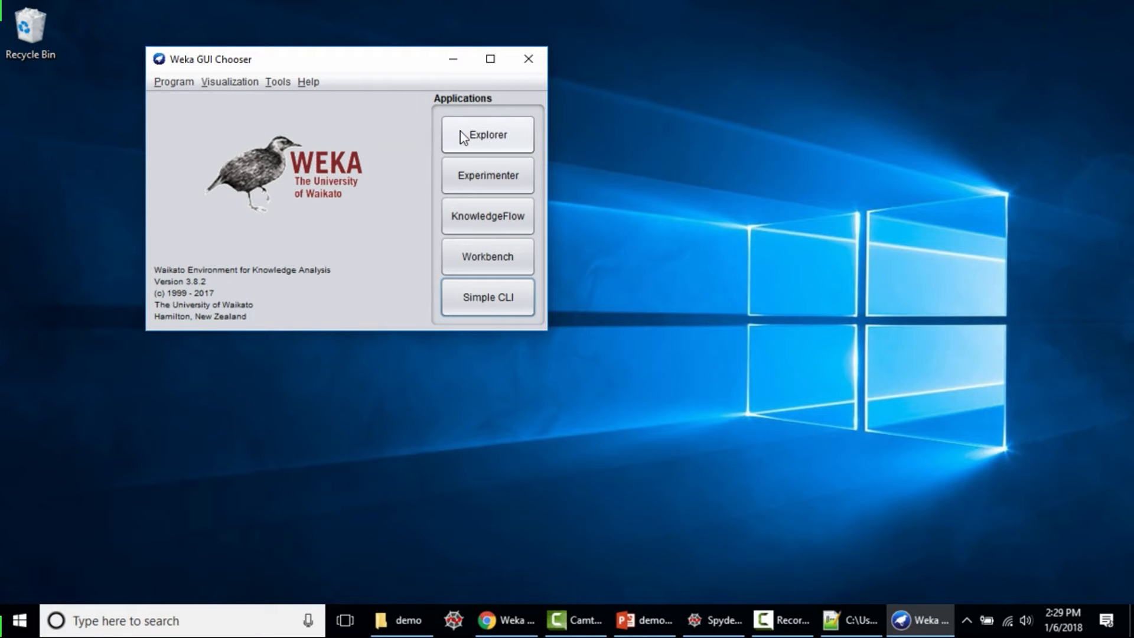
- Open the Weka Explorer and load the training data file alphabeta_train.arff from the demo folder
click(489, 134)
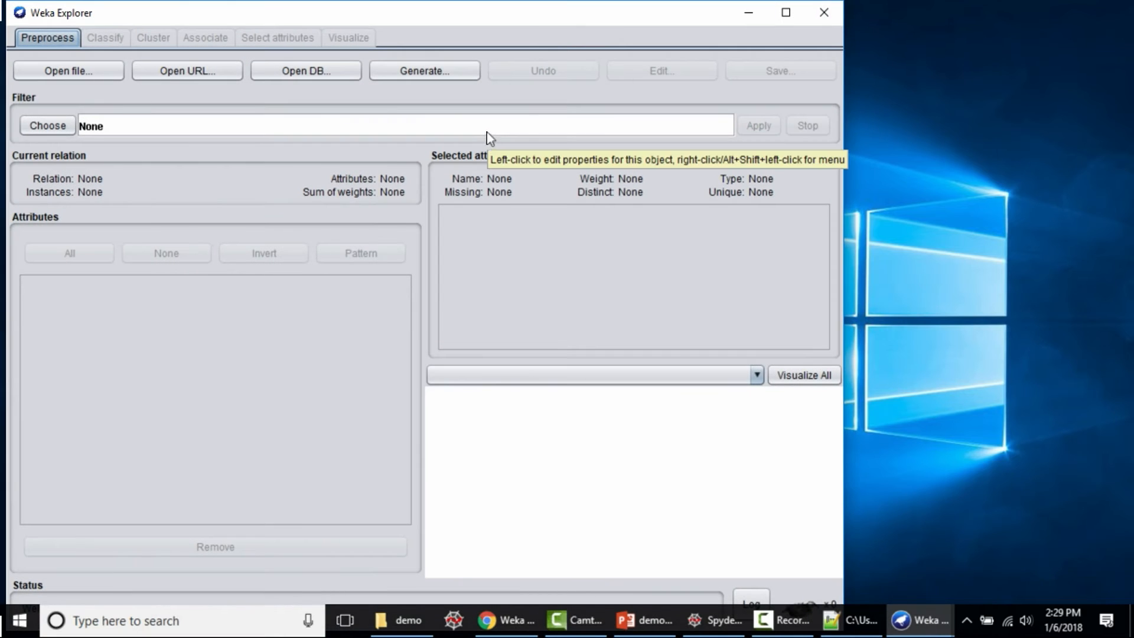
drag(504, 11, 613, 16)
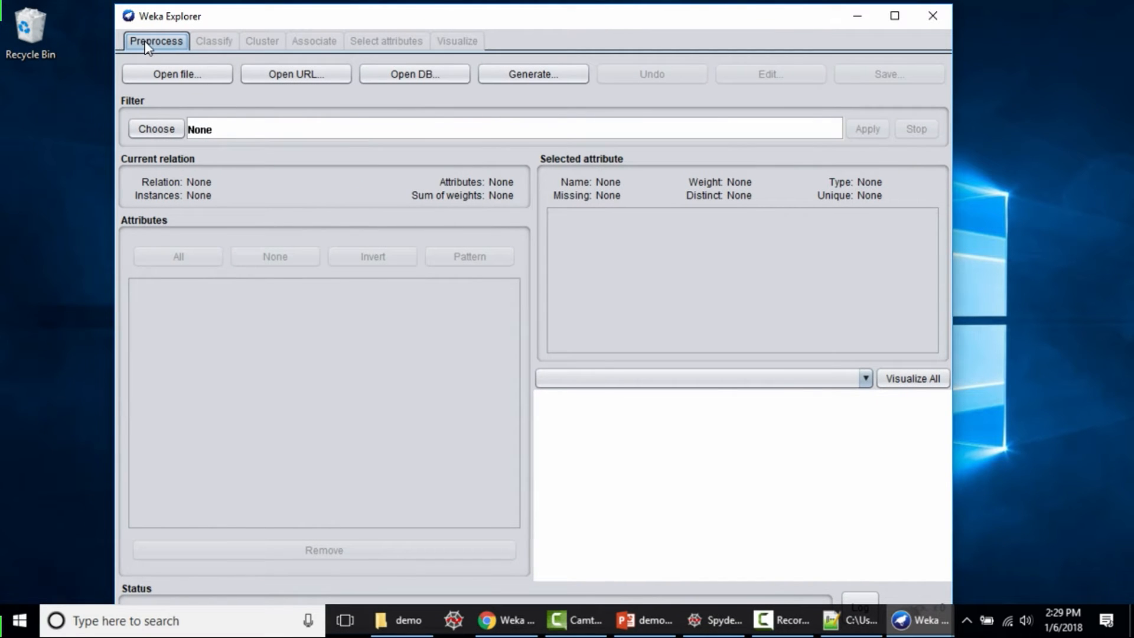
click(176, 75)
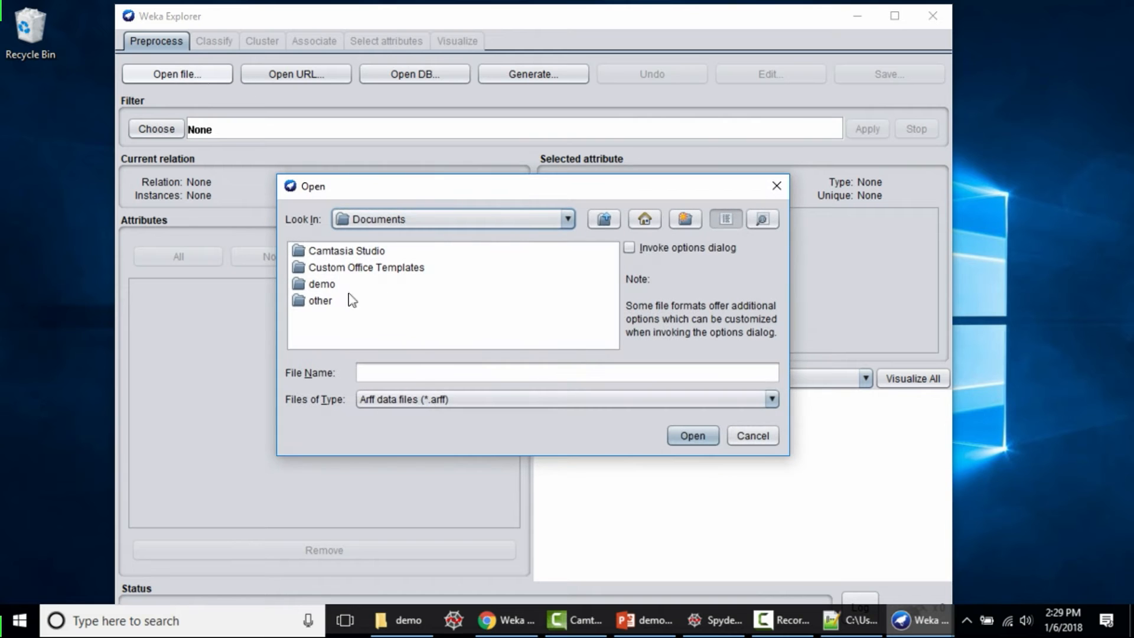
double_click(318, 285)
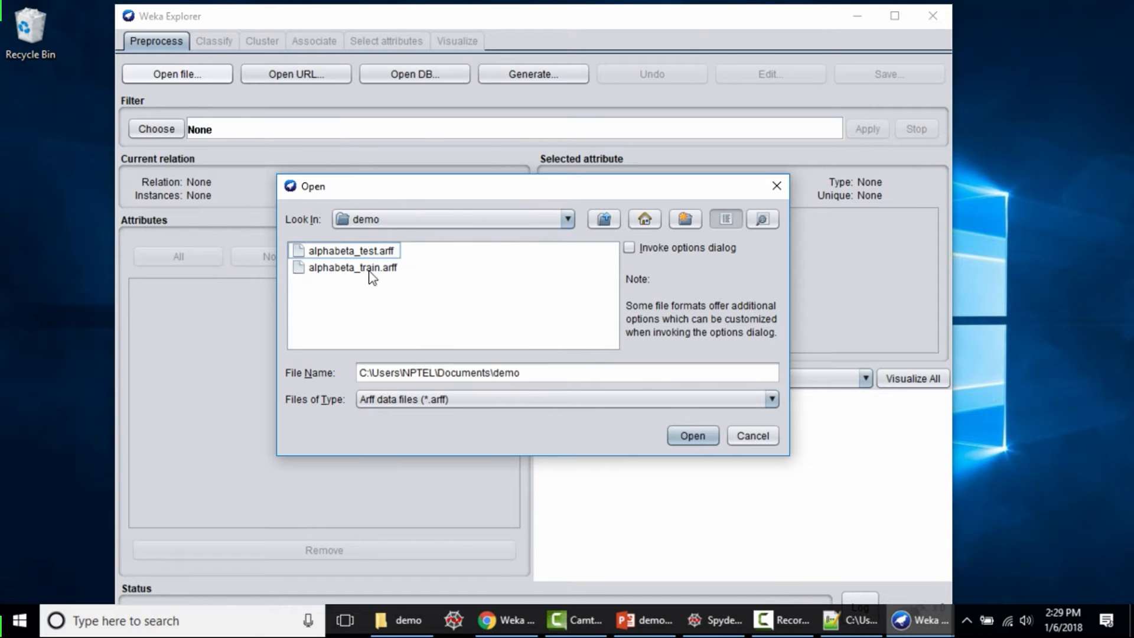
click(378, 270)
click(677, 445)
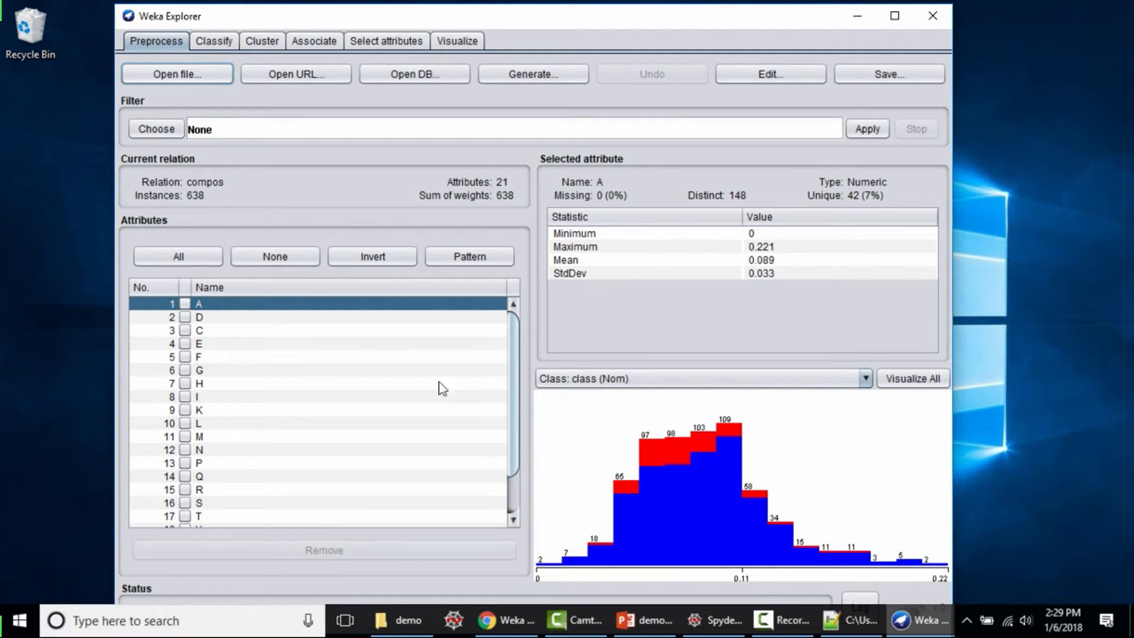
- Inspect the statistics and histograms of attributes D, C and I, and the alpha and beta counts of the class attribute
click(225, 320)
click(225, 332)
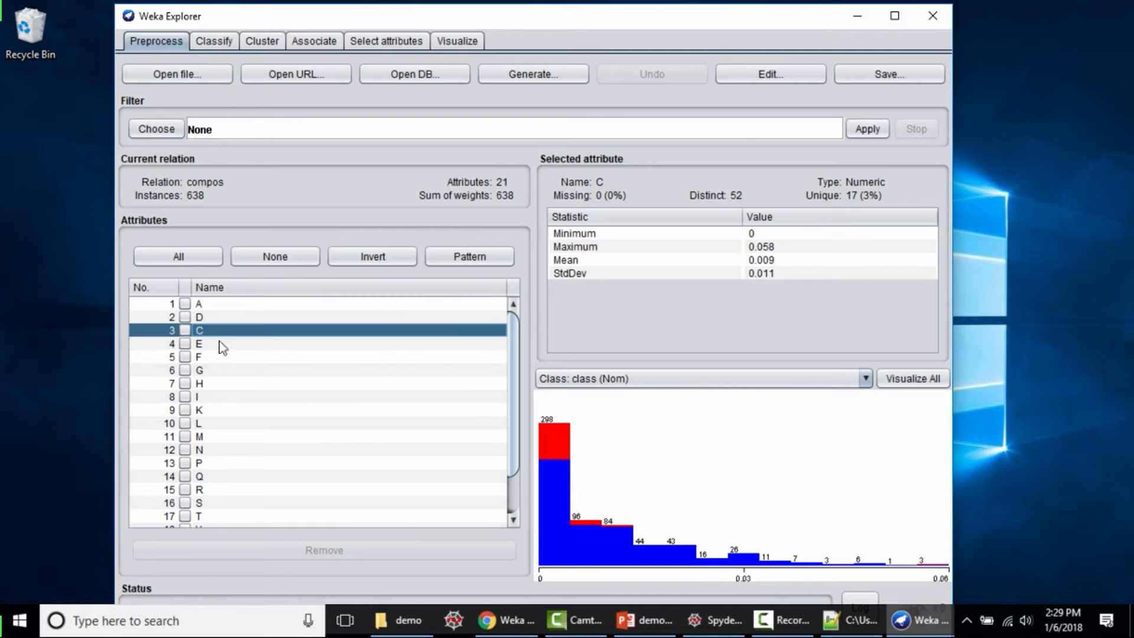
click(185, 316)
click(185, 318)
click(283, 397)
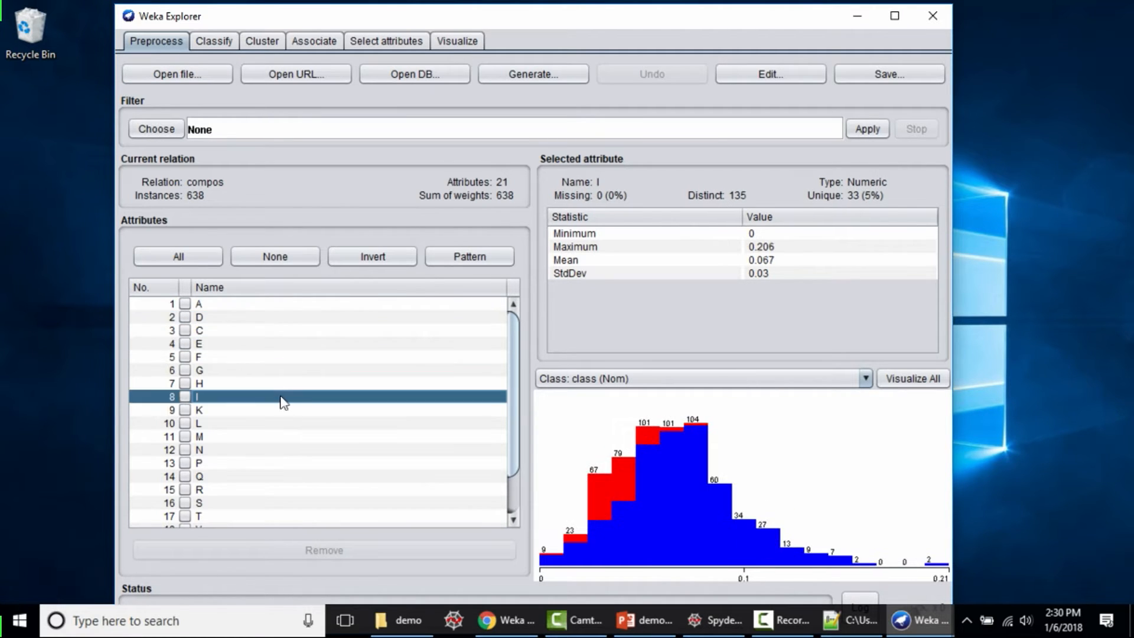
scroll(293, 426, down, 2)
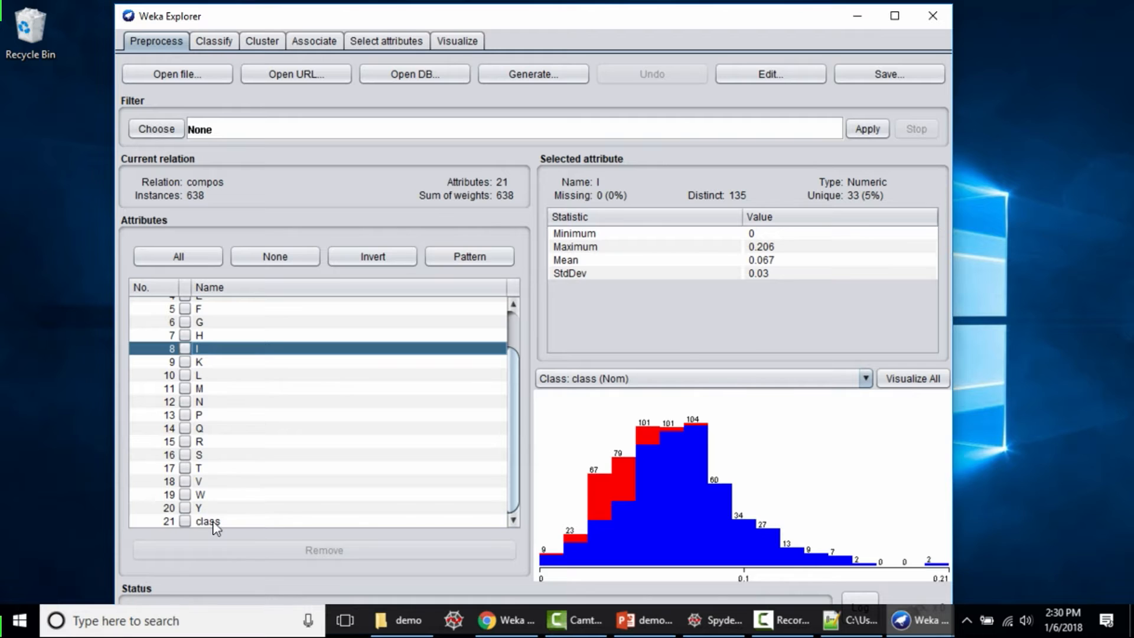
click(239, 521)
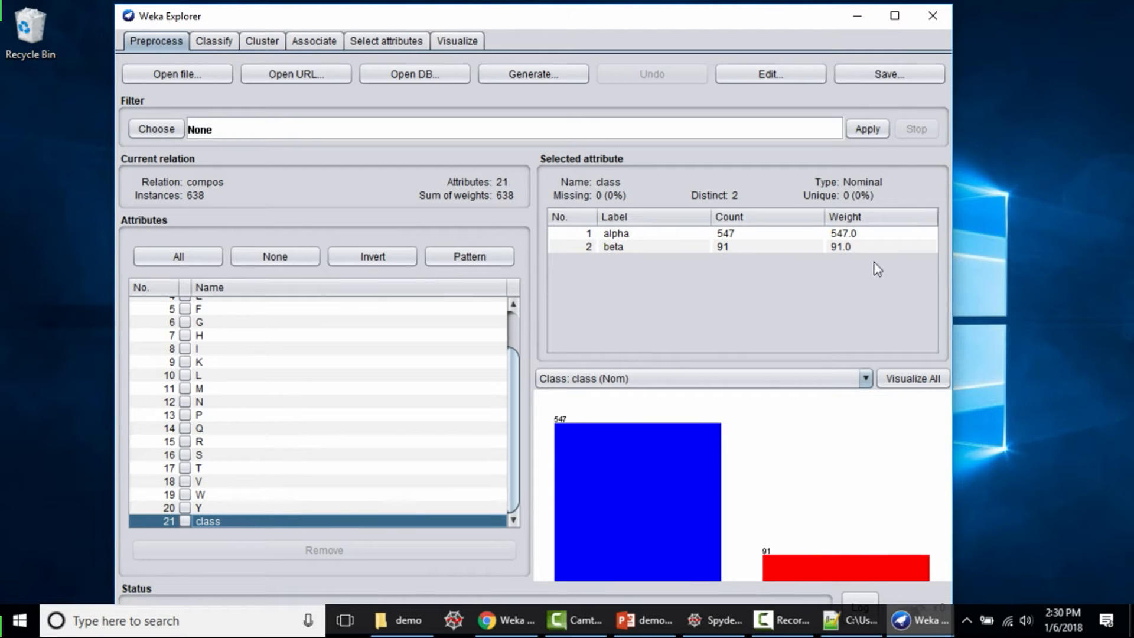
- Compare the statistics and class-coloured histograms of attributes Y, T, A and C
click(213, 507)
click(239, 473)
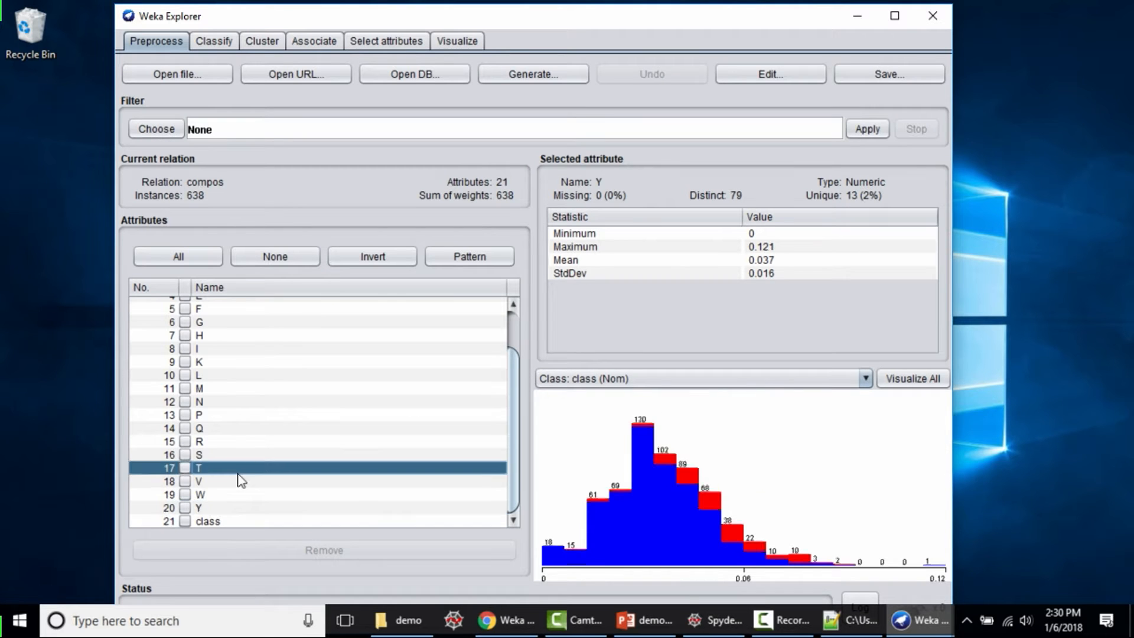
scroll(260, 449, up, 2)
click(204, 304)
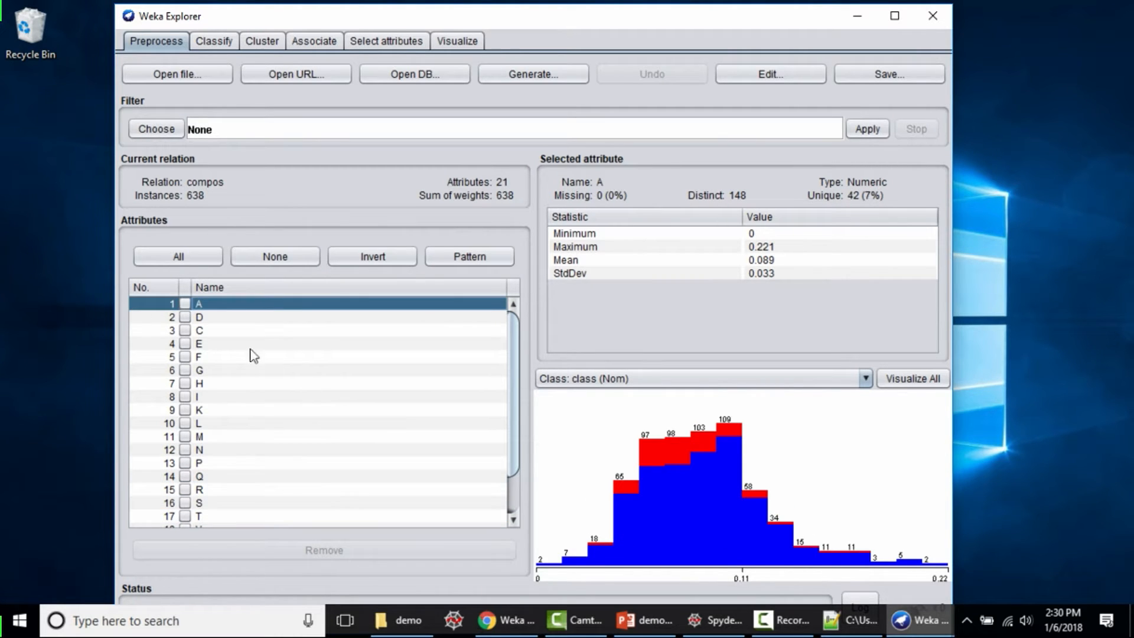
click(227, 333)
click(212, 306)
scroll(254, 371, down, 1)
scroll(252, 370, up, 1)
- Open the scatter plot matrix and examine how alpha and beta proteins separate across the attribute pairs
click(458, 40)
scroll(572, 224, down, 3)
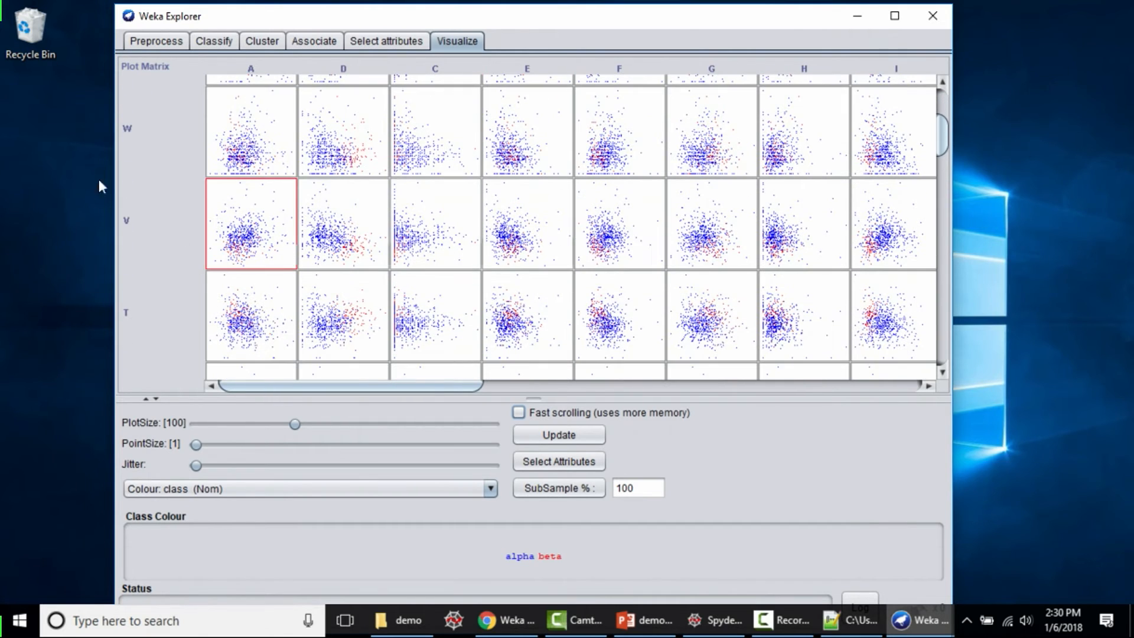
scroll(143, 109, up, 3)
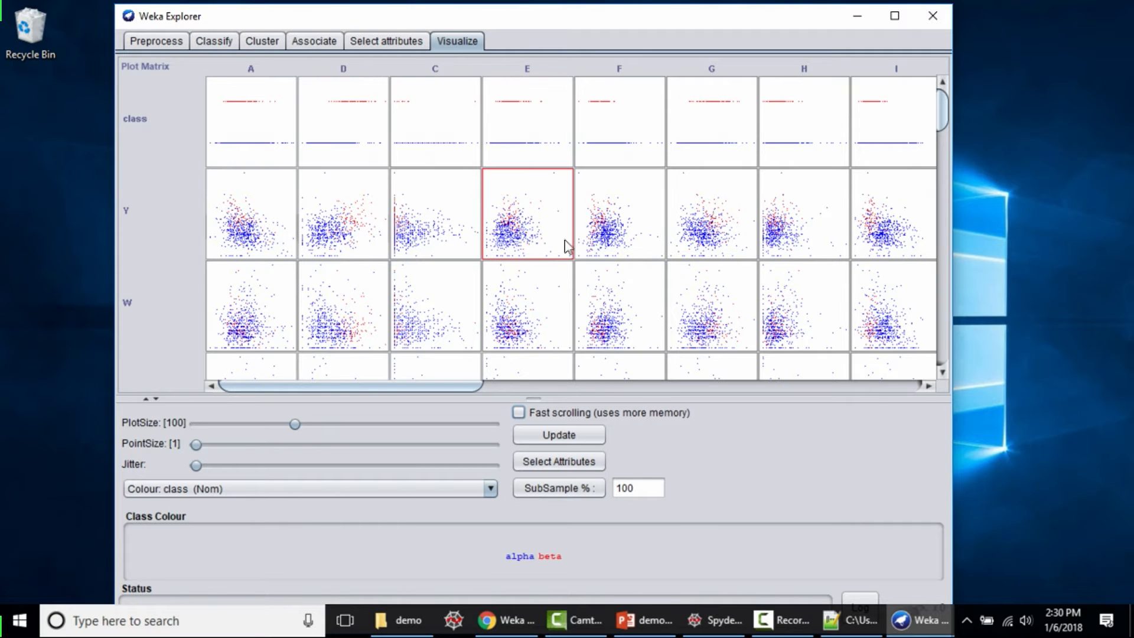
scroll(591, 248, down, 3)
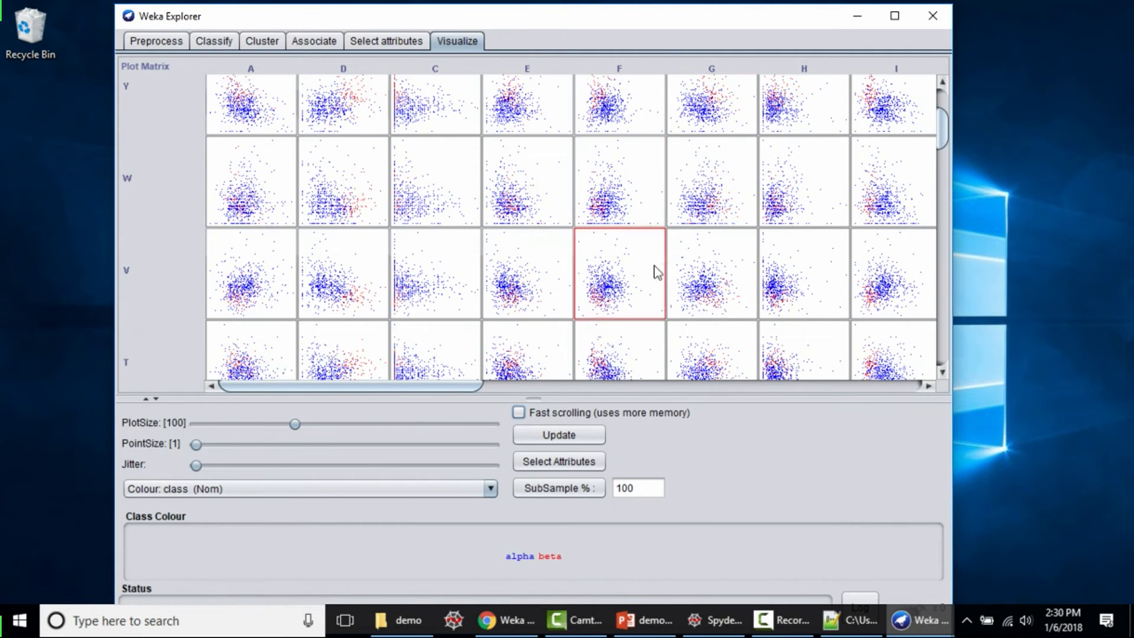
scroll(676, 267, down, 5)
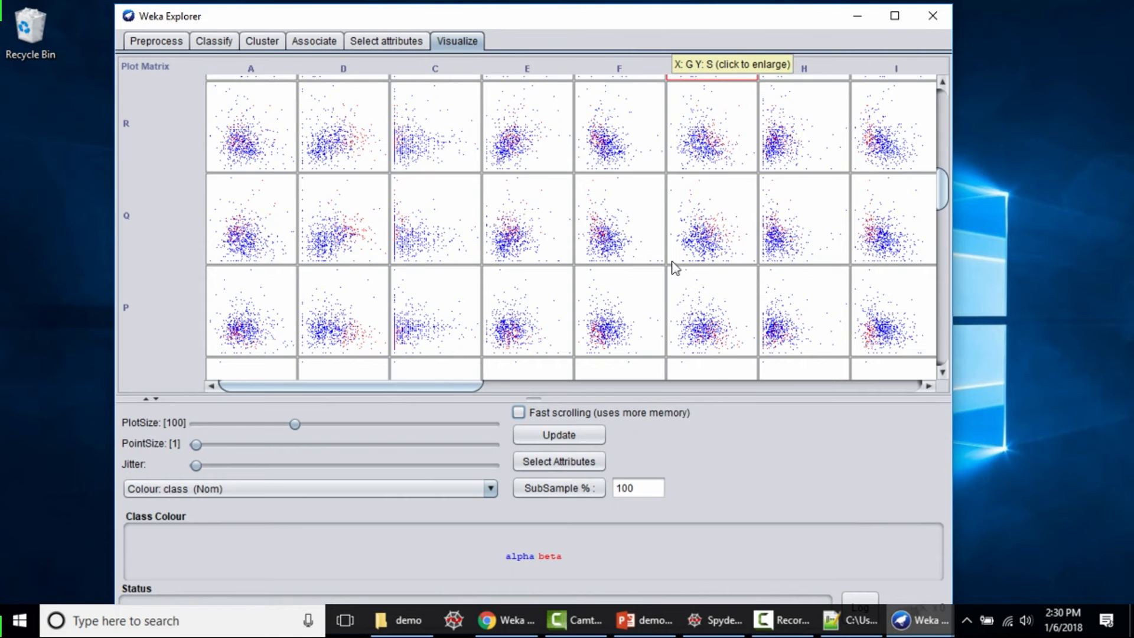
scroll(678, 263, down, 1)
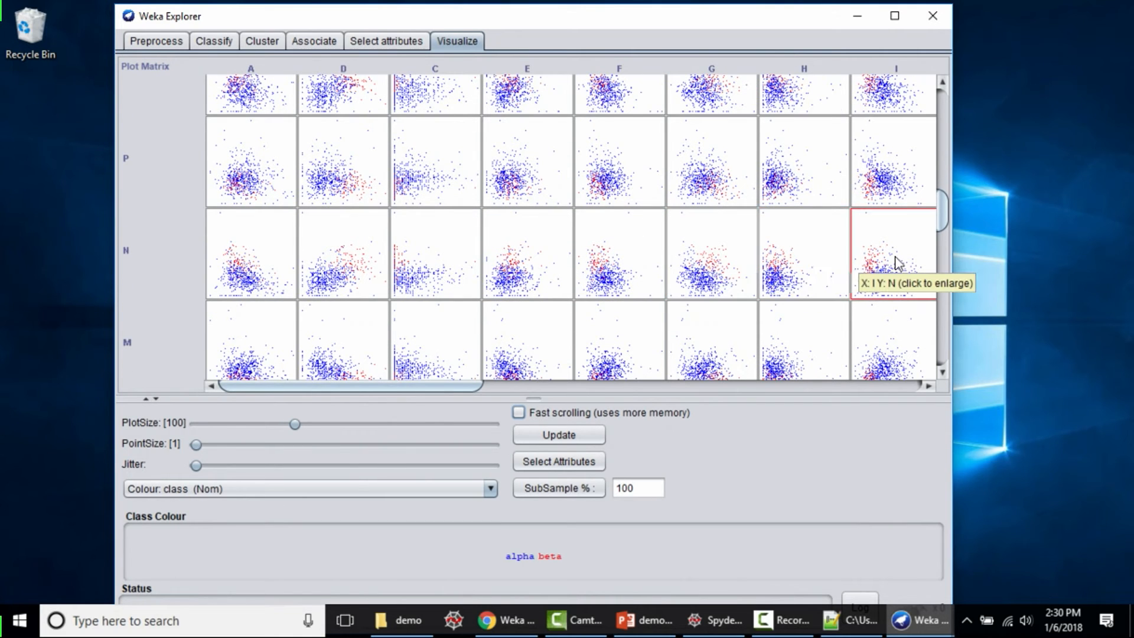
scroll(789, 255, down, 1)
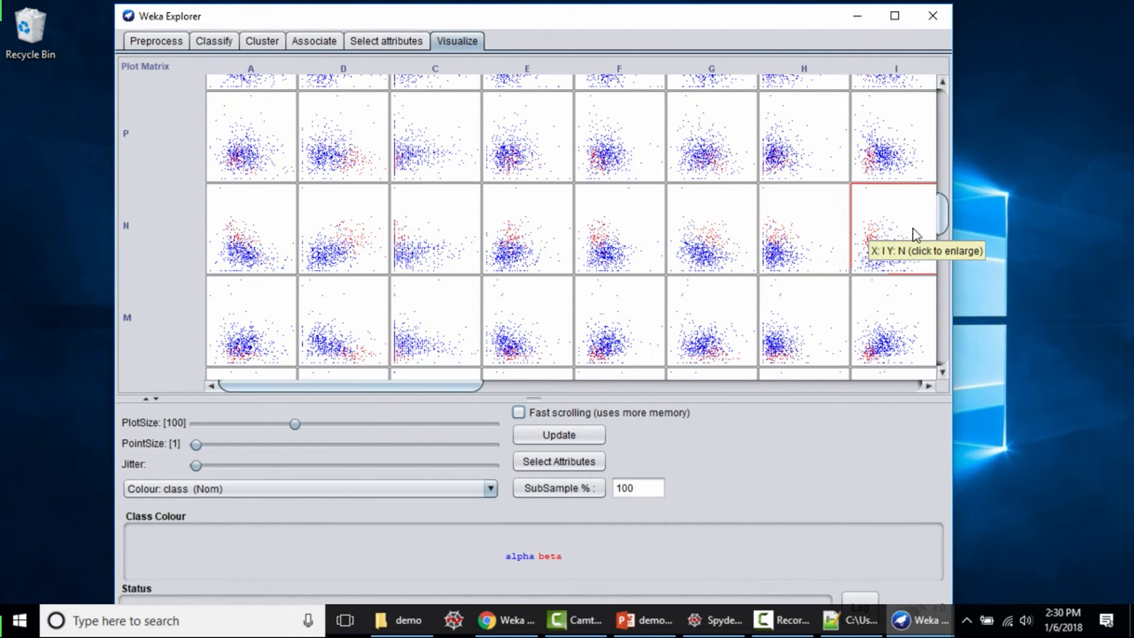
- Enlarge the scatter plot of E against N and examine the points and the per-attribute distribution strips
click(519, 252)
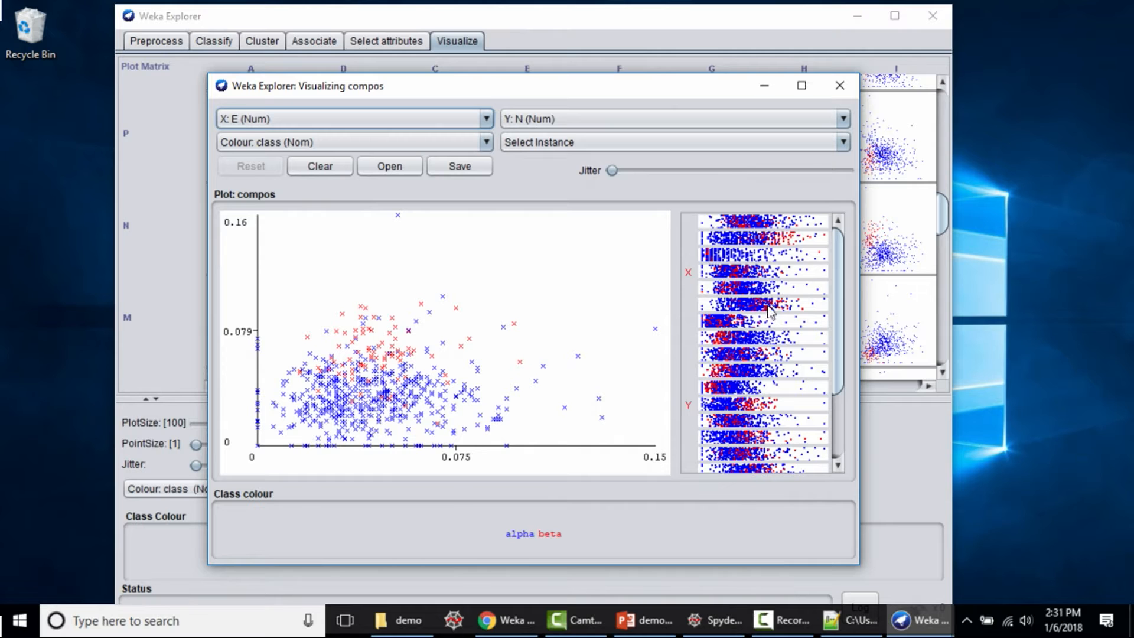
scroll(807, 330, down, 3)
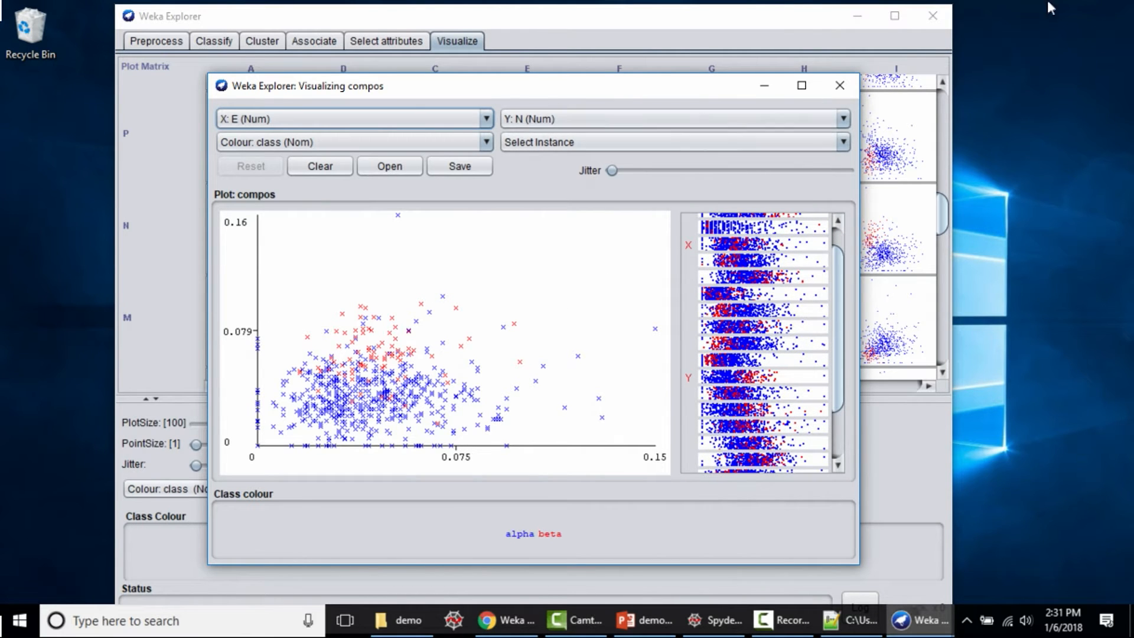
- Plot attribute V and then W on the Y axis against E, and close the enlarged plot
click(538, 118)
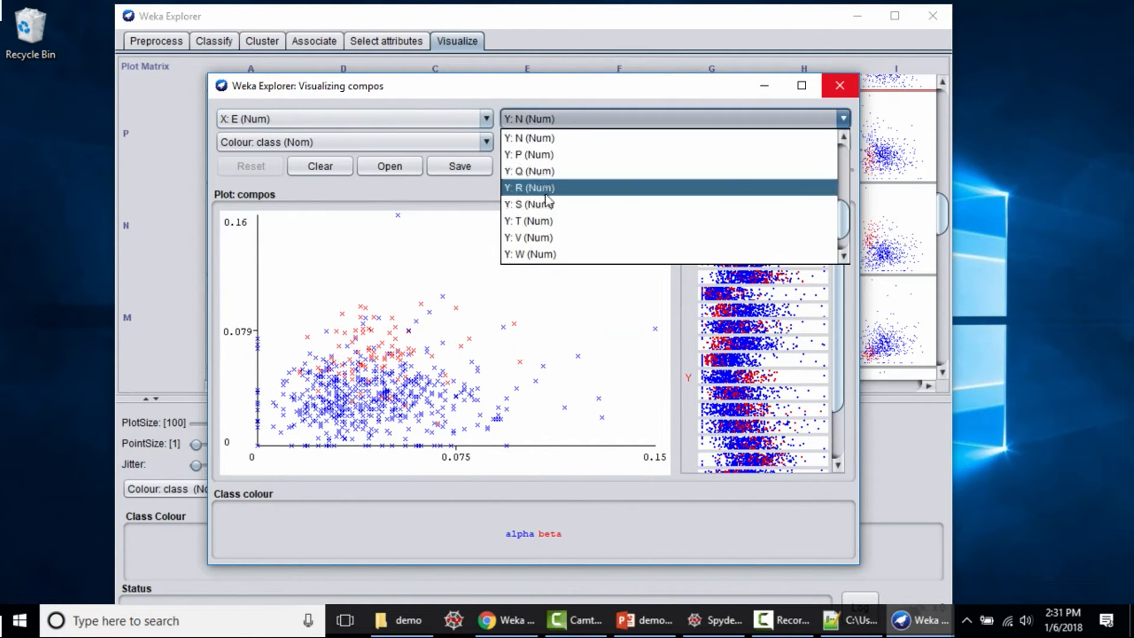
click(545, 238)
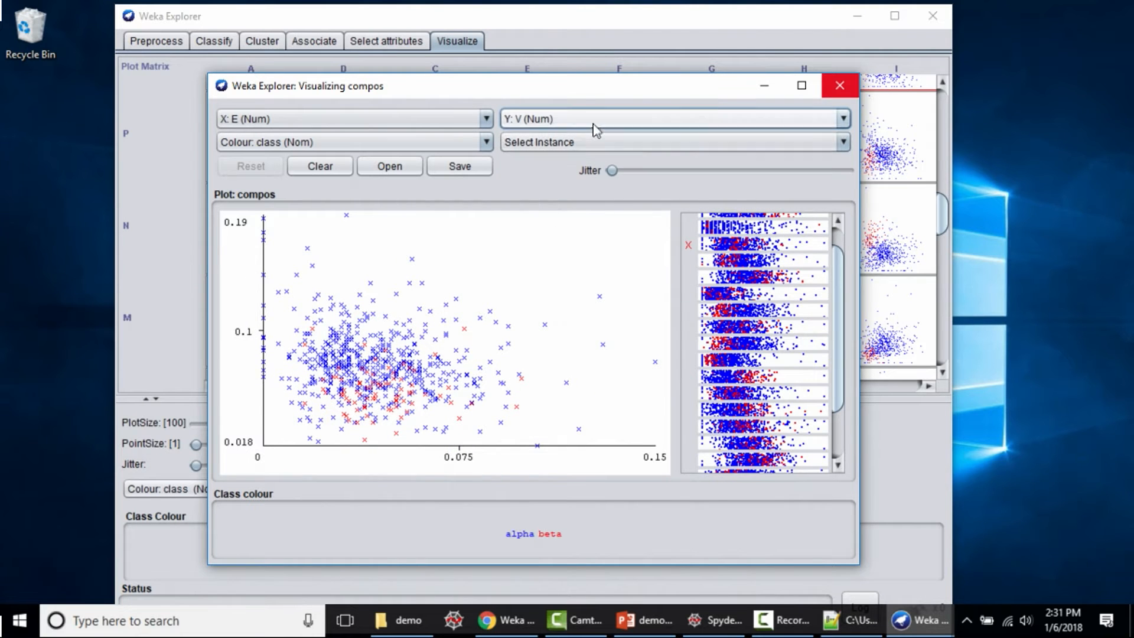
click(597, 128)
scroll(582, 224, down, 1)
click(582, 223)
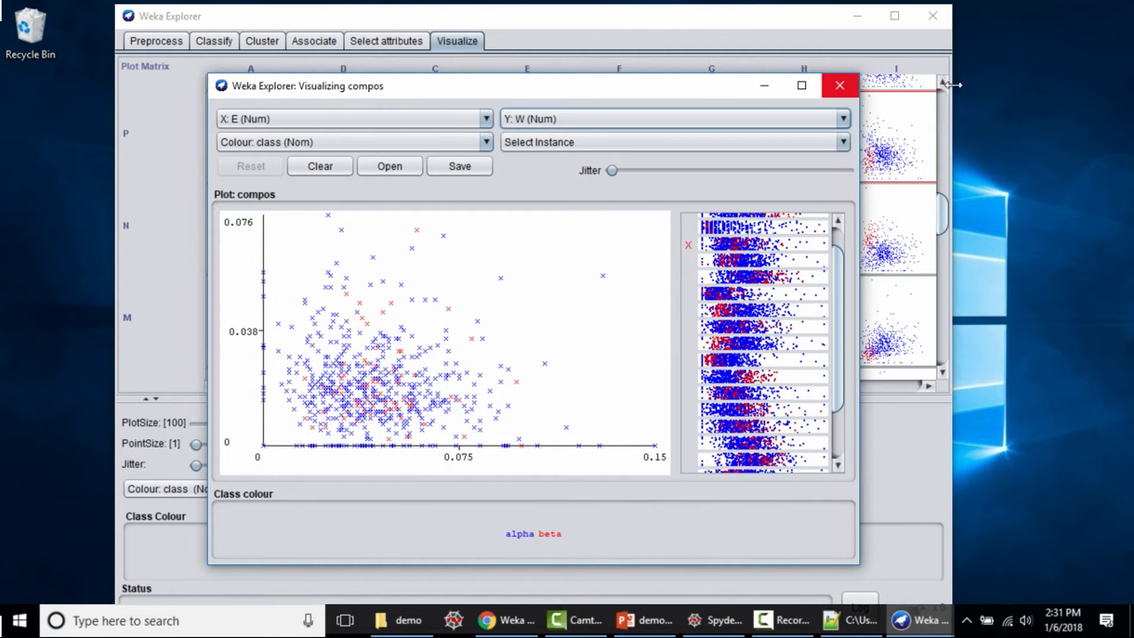
click(840, 89)
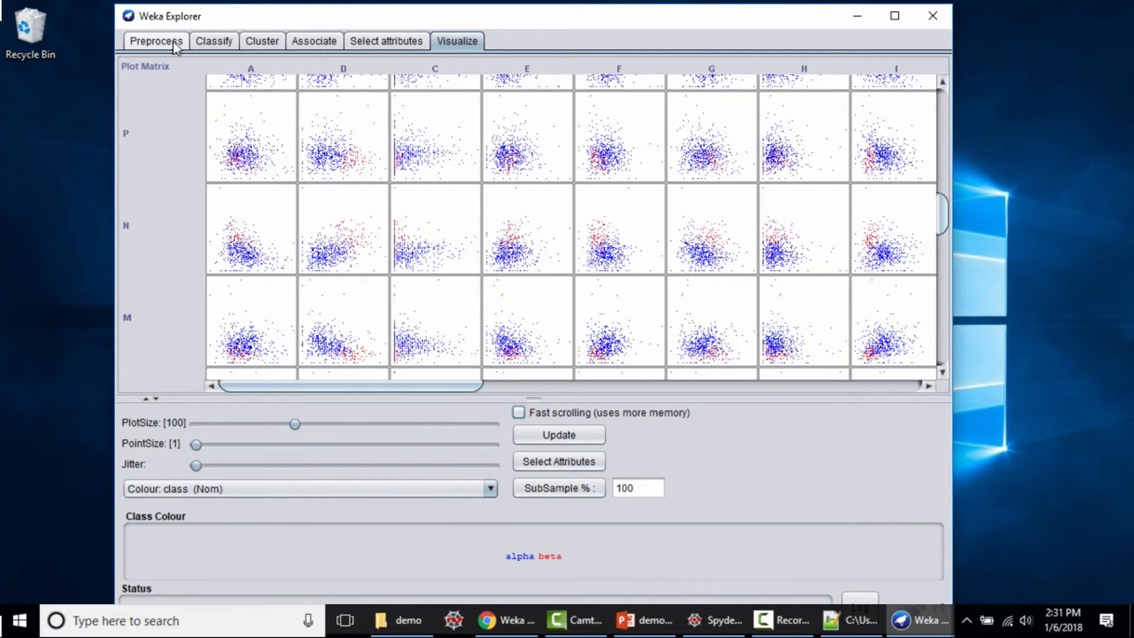
- Examine the supervised attribute and instance filters available for preprocessing, without choosing a filter
click(156, 40)
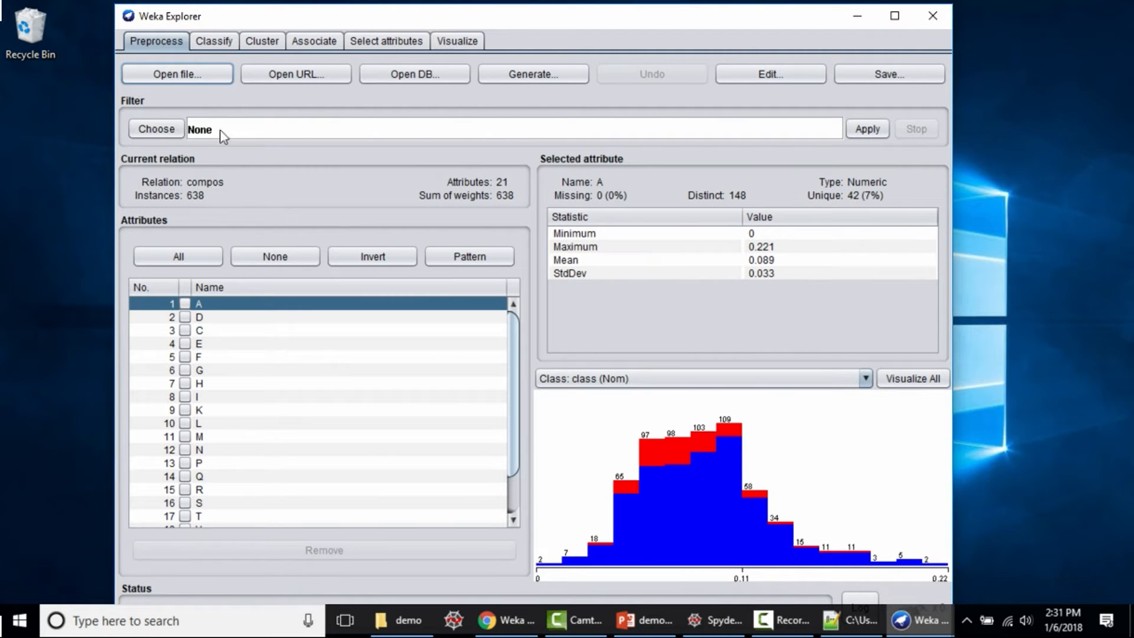
click(163, 129)
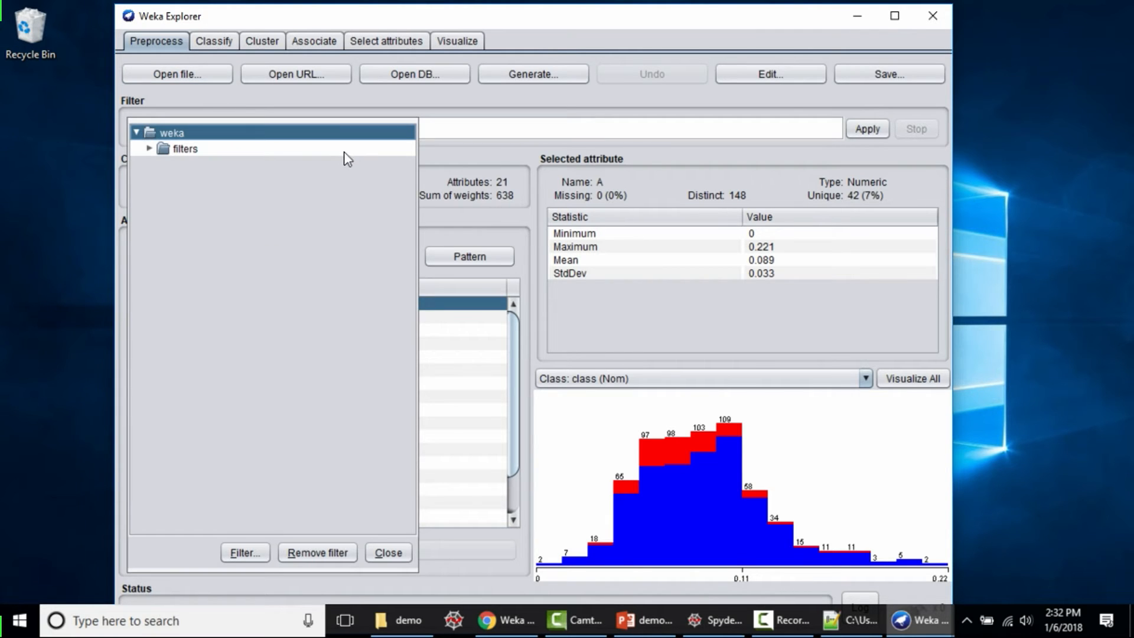
click(150, 148)
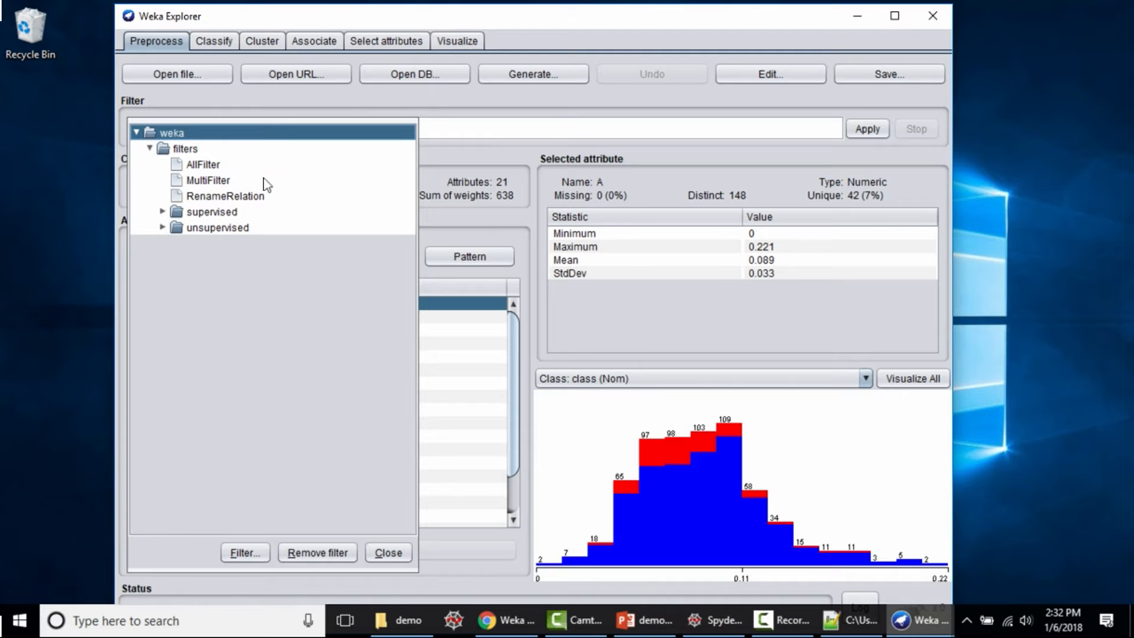
click(160, 227)
click(163, 212)
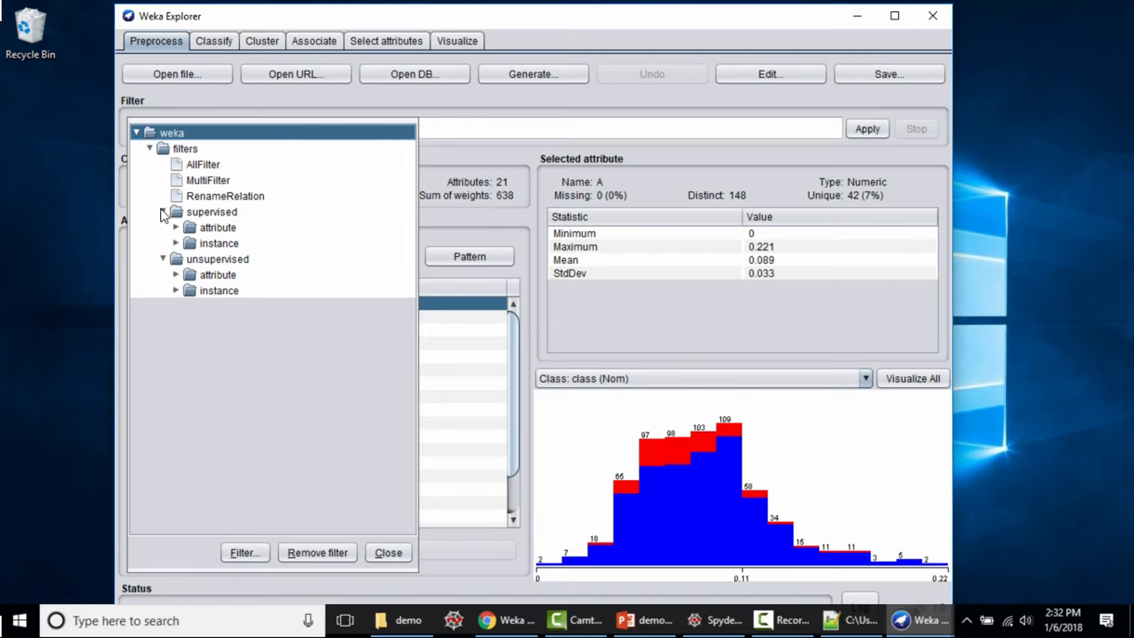
click(176, 228)
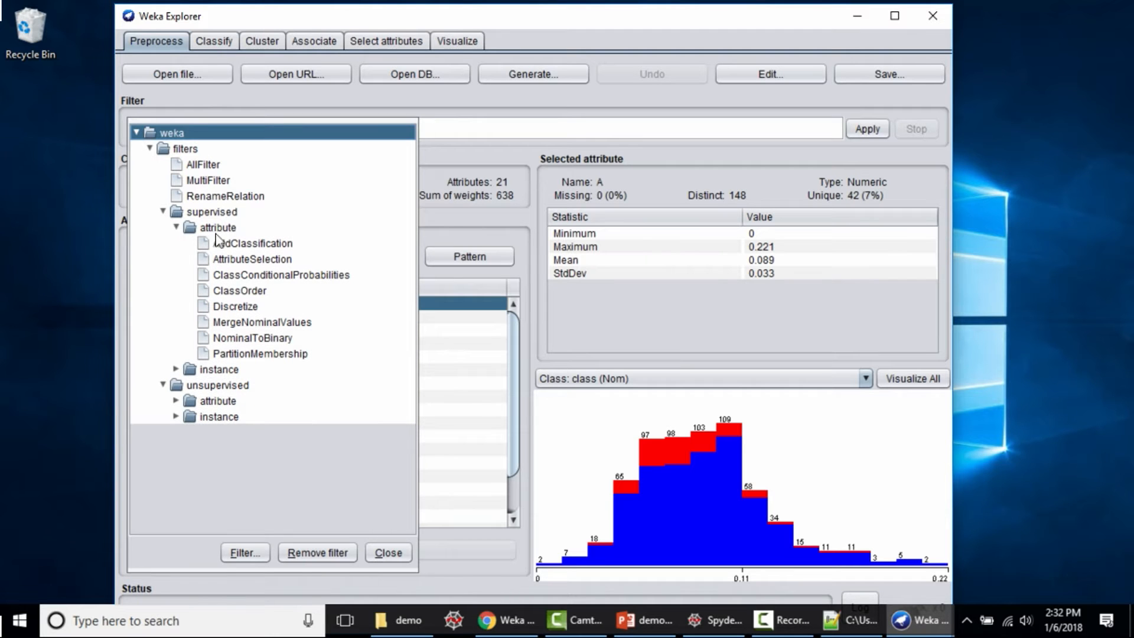
click(176, 228)
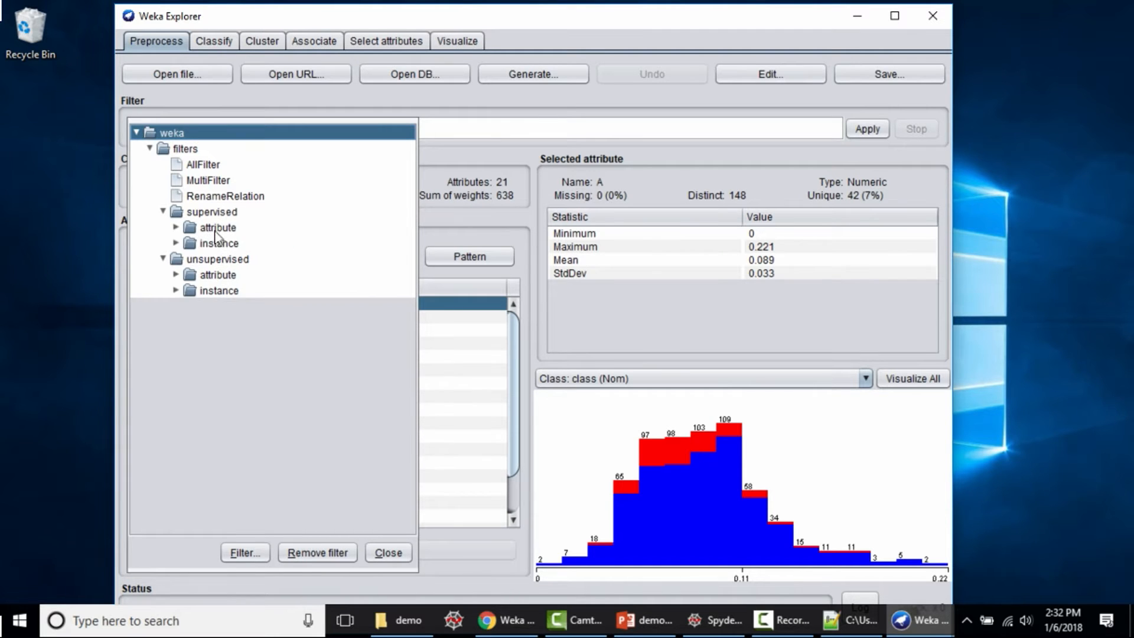
click(176, 228)
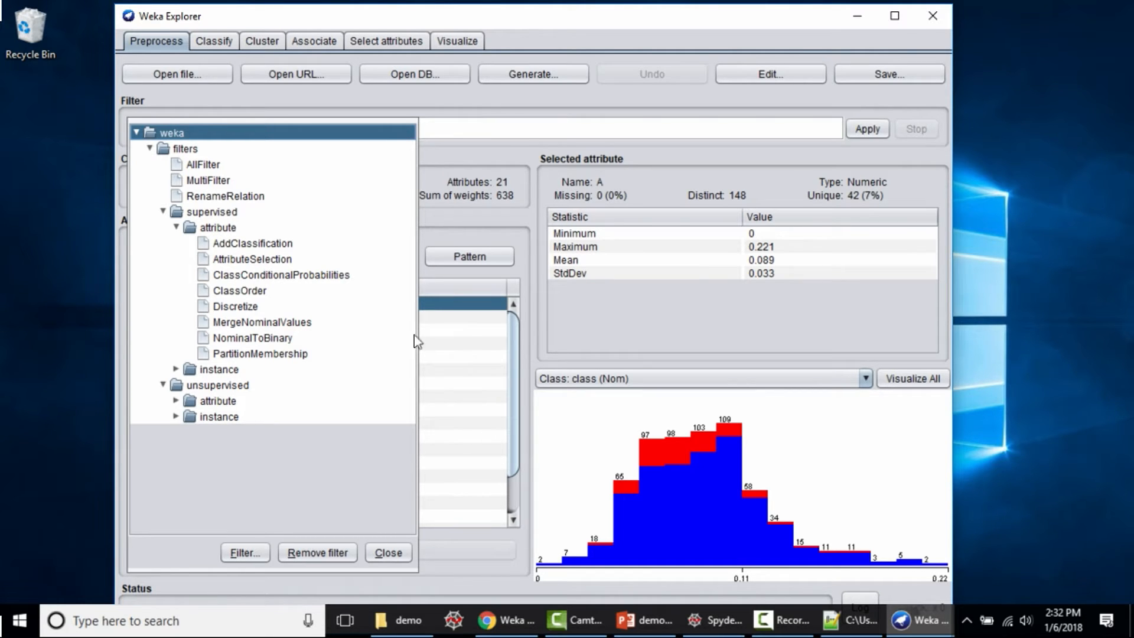
click(176, 370)
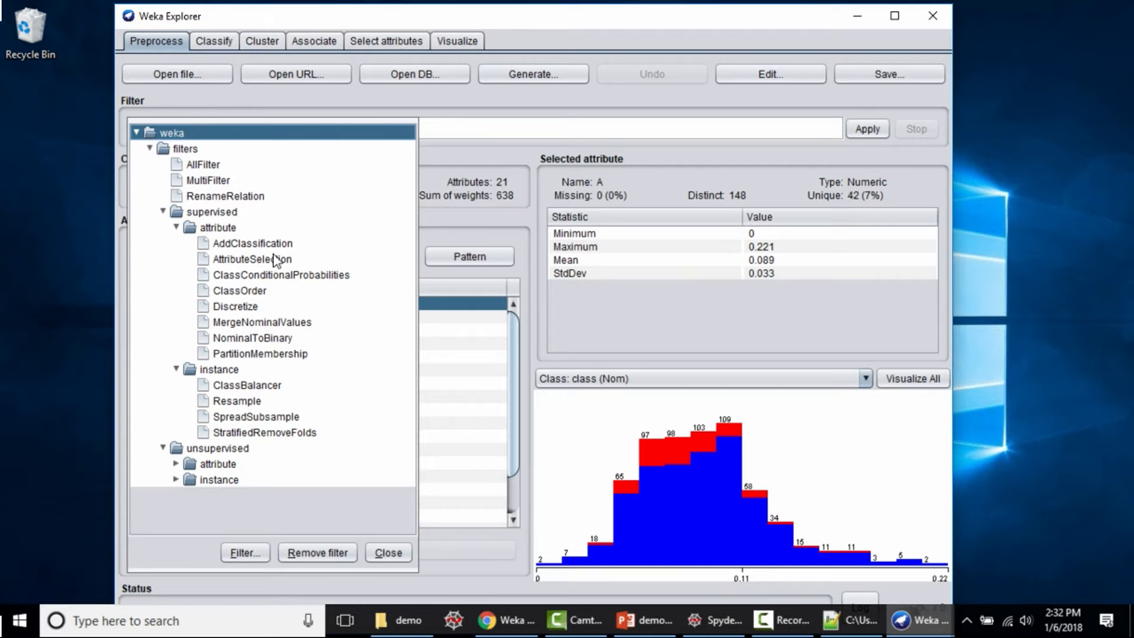
key(Escape)
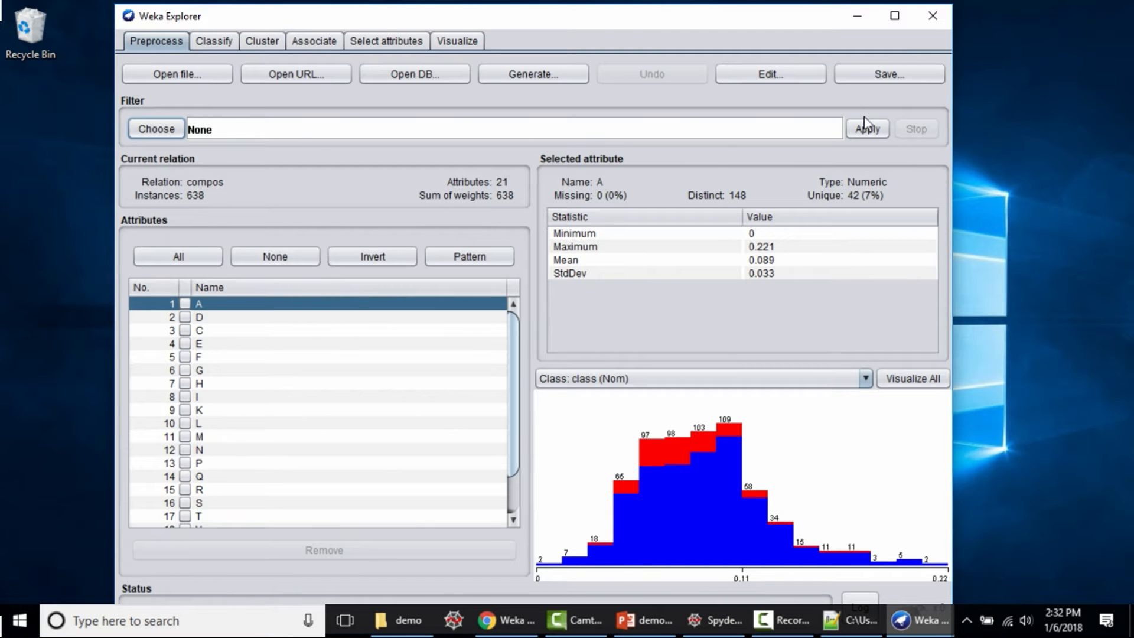
- View the statistics of attribute E, examine the dataset's instances in the data viewer, and close it without changes
click(236, 344)
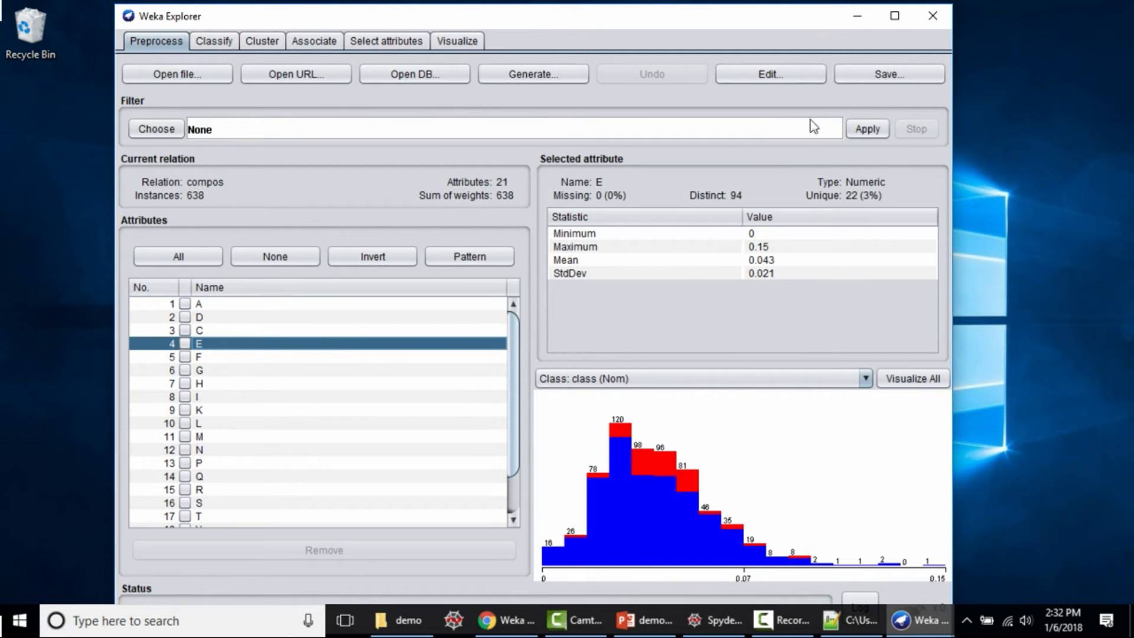
click(779, 78)
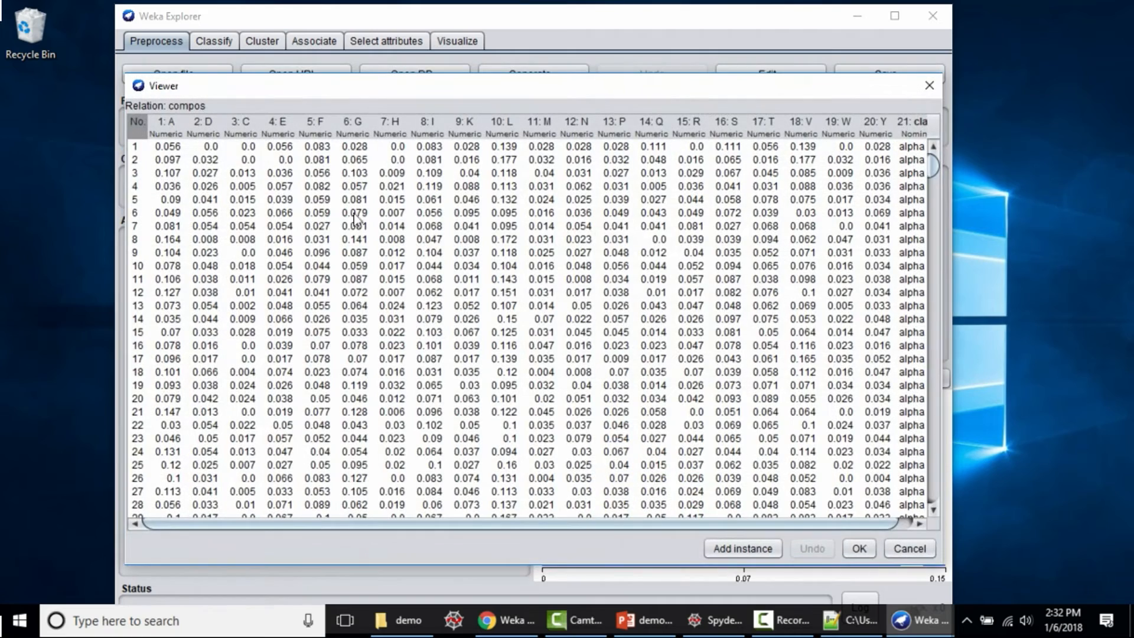
scroll(266, 290, down, 3)
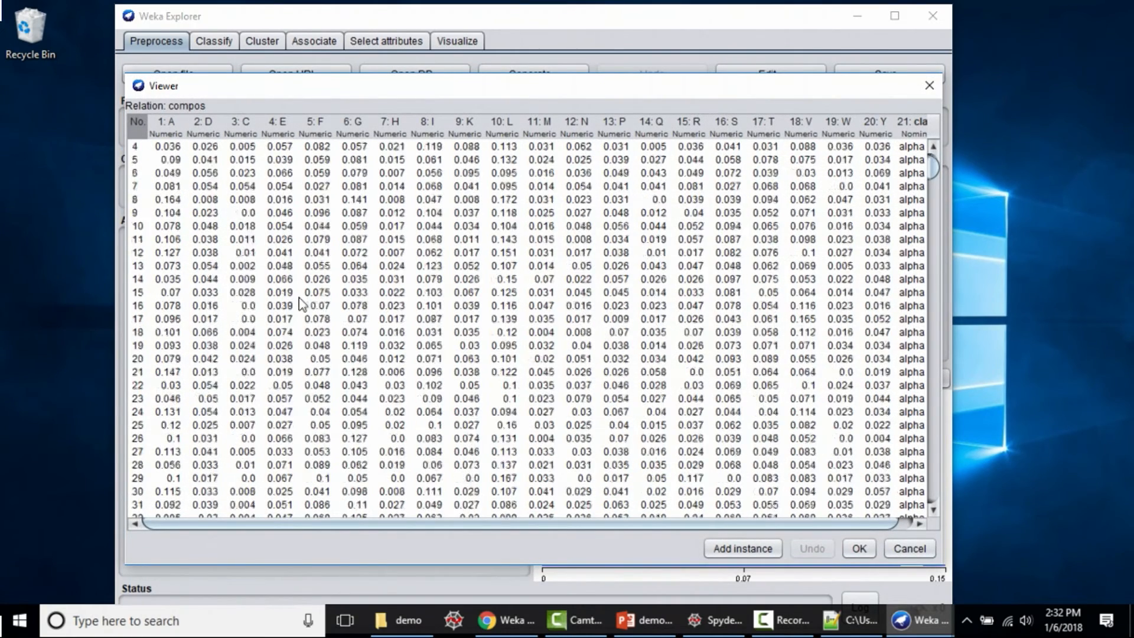
scroll(831, 338, up, 3)
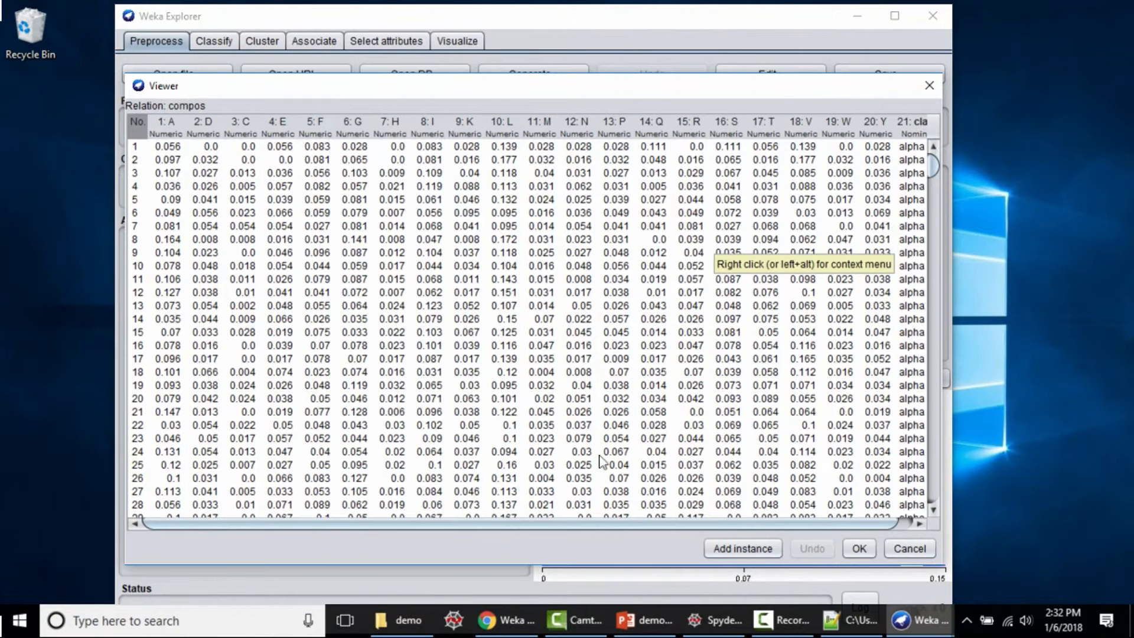
click(910, 548)
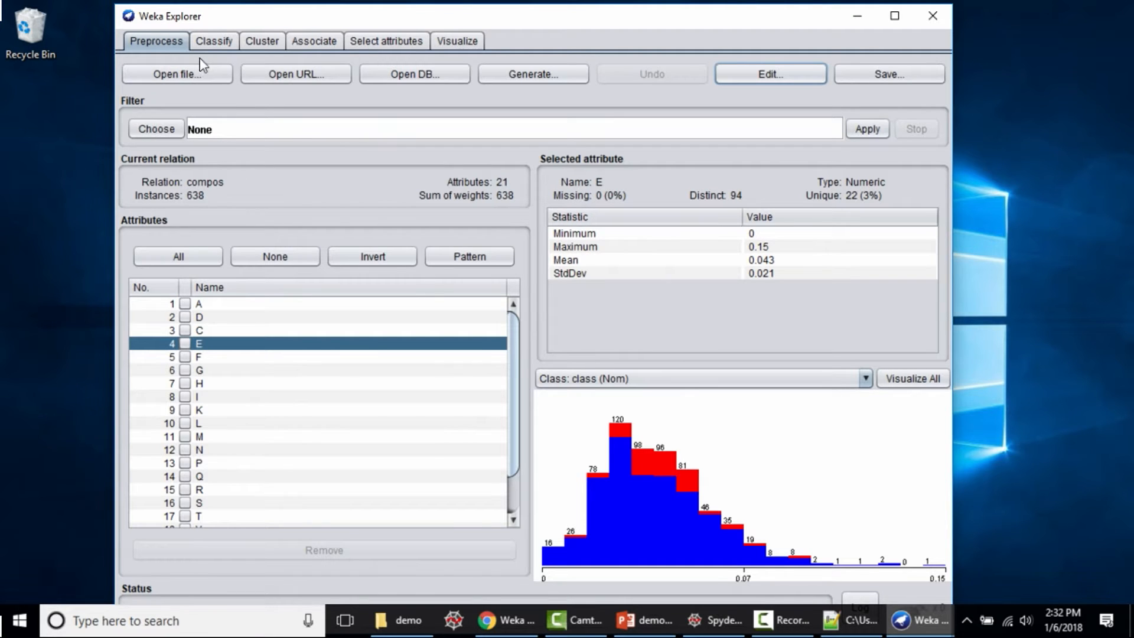
- Examine the available classifiers in the bayes, trees and rules groups for the classification task
click(209, 40)
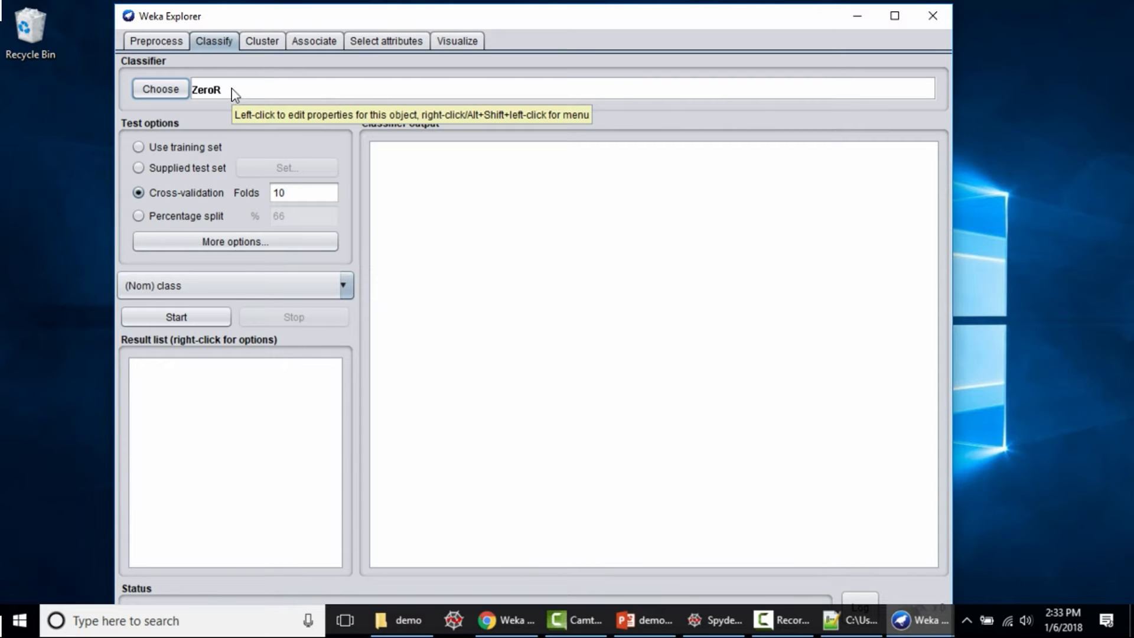
click(179, 90)
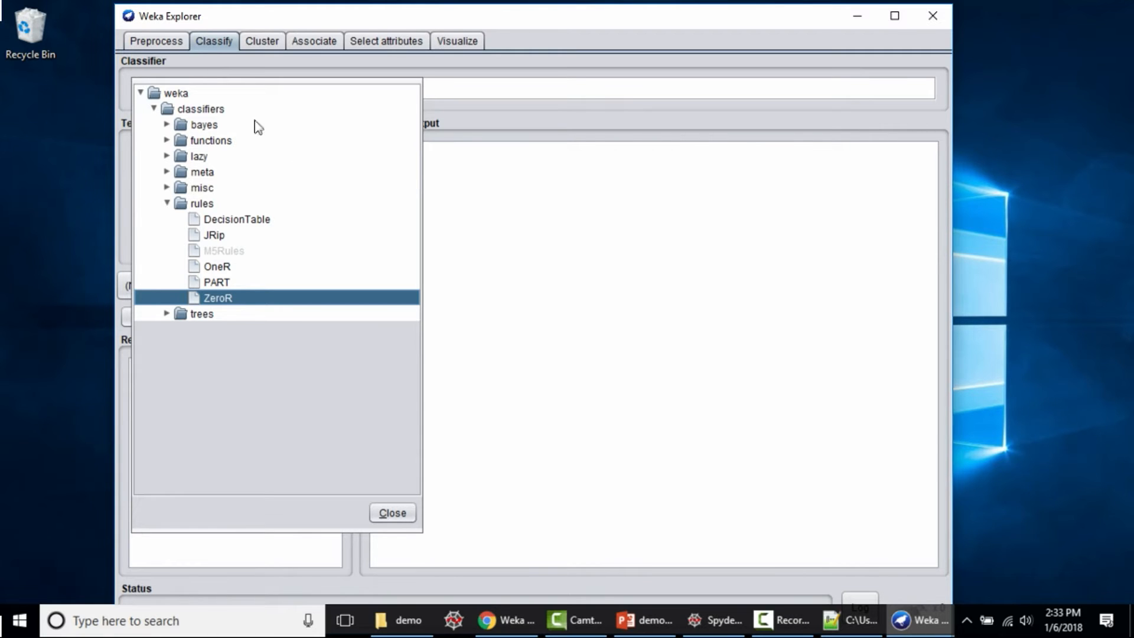
click(168, 125)
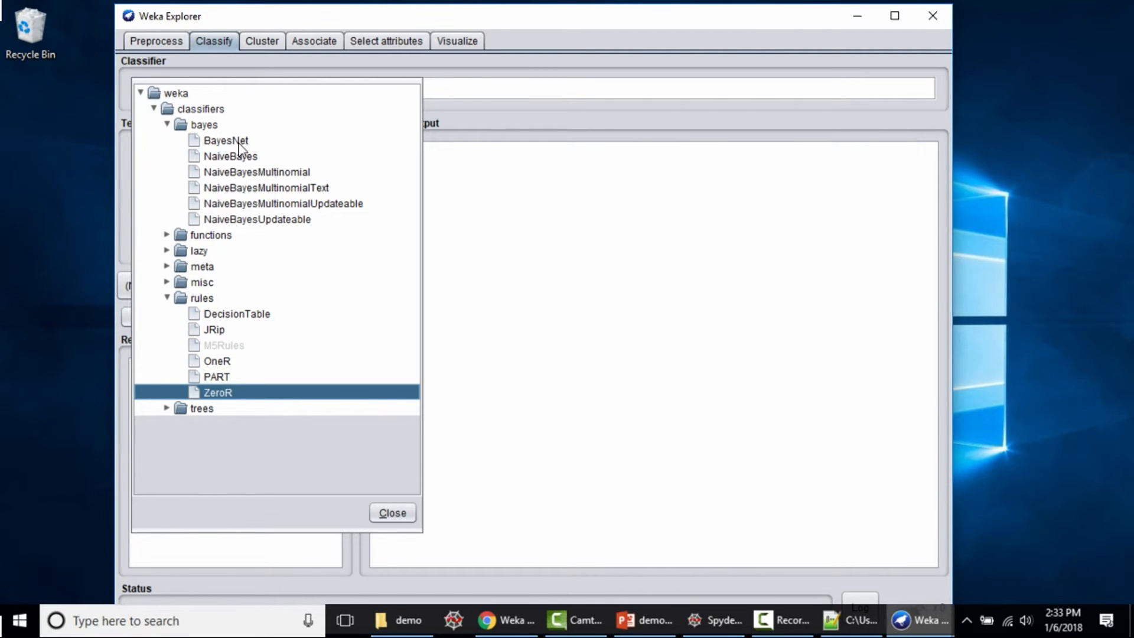
mouse_move(239, 145)
click(168, 125)
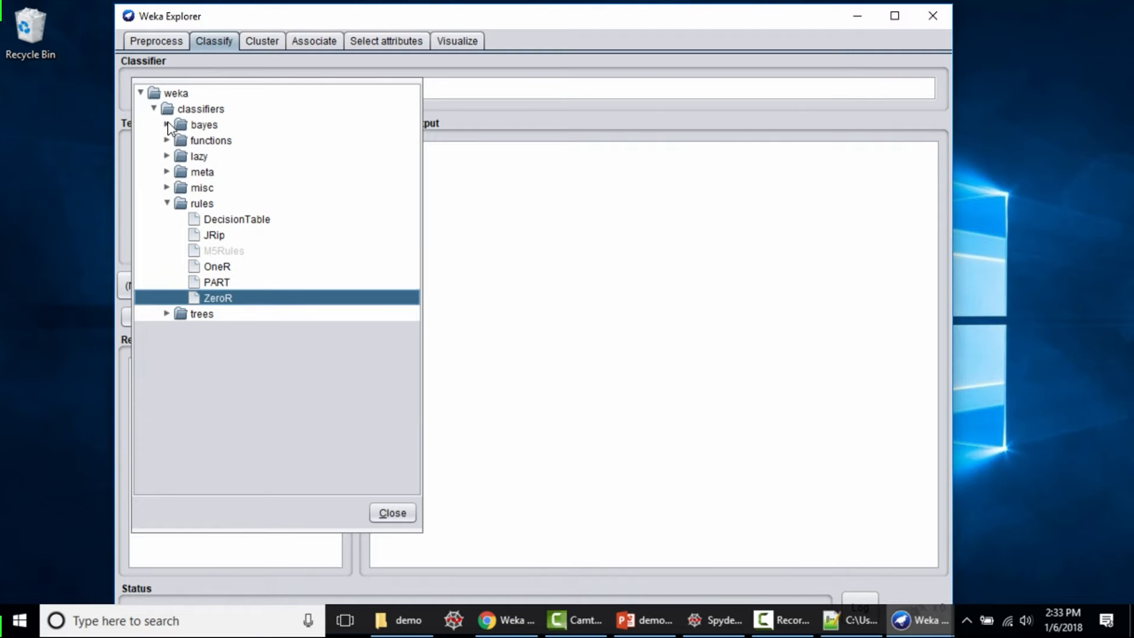
click(168, 314)
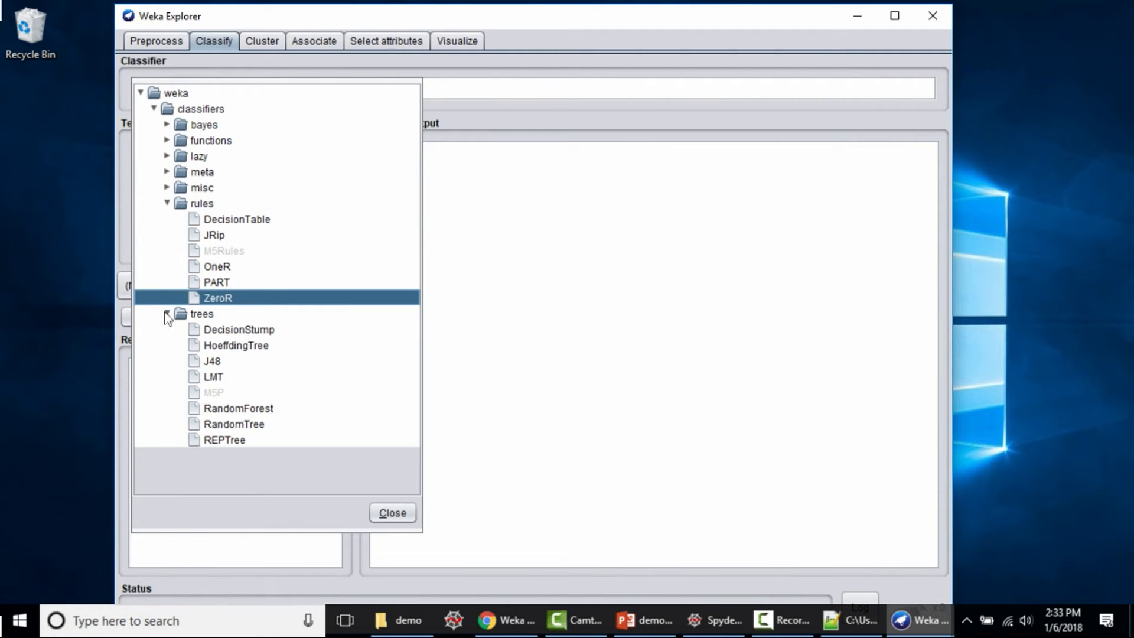
click(168, 314)
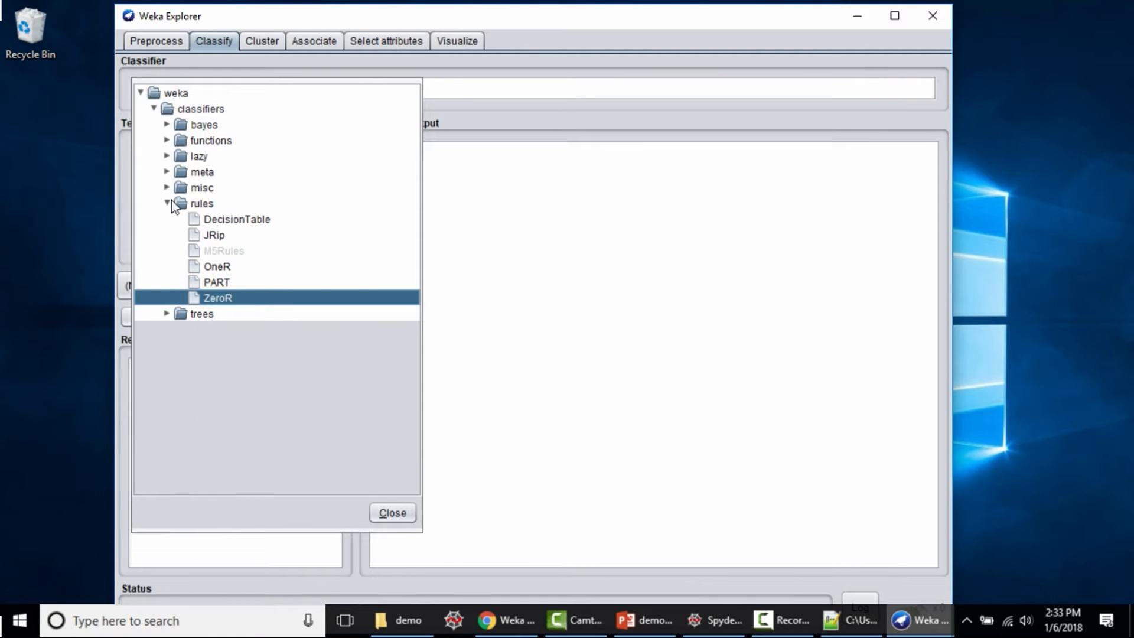
click(168, 204)
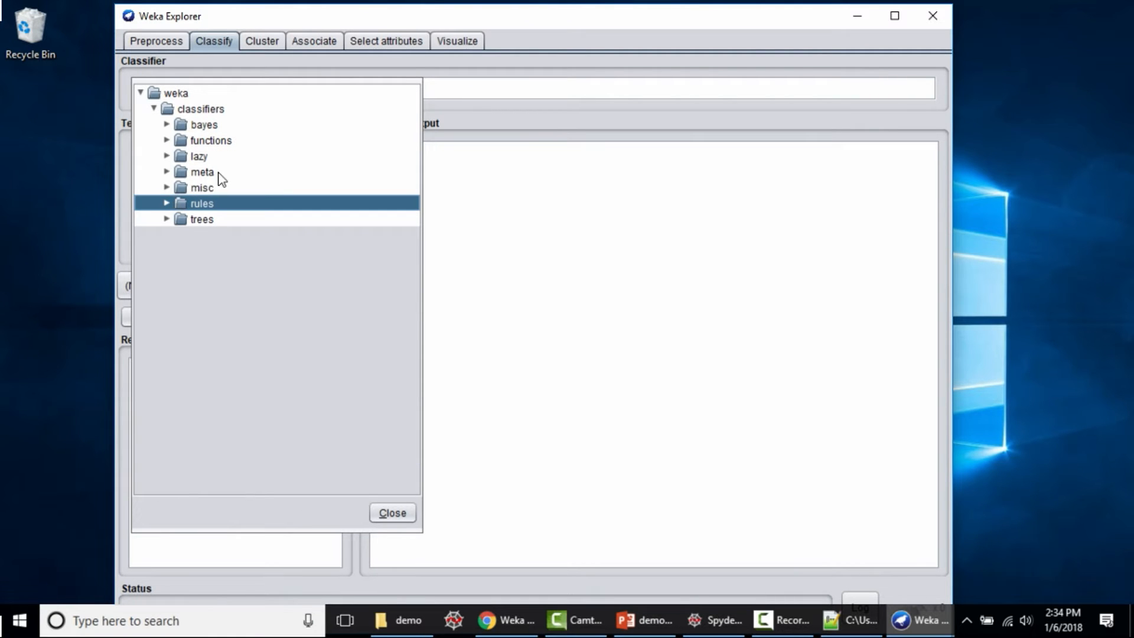
- Examine the meta classifiers, such as AdaBoostM1 and Bagging, and read their descriptions
click(168, 172)
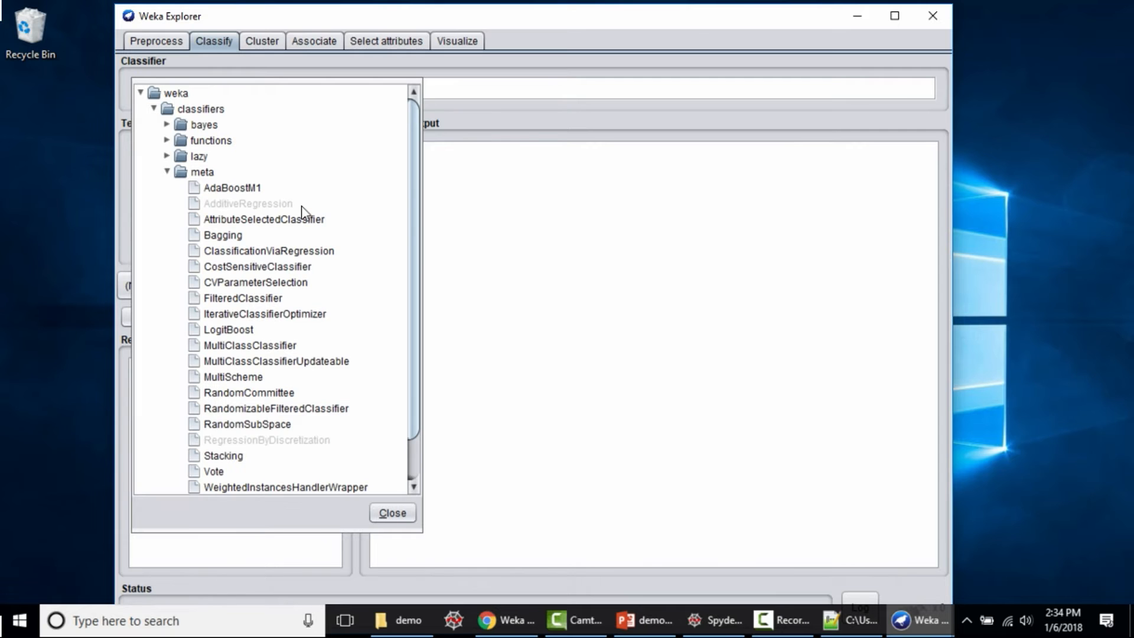
scroll(288, 250, down, 1)
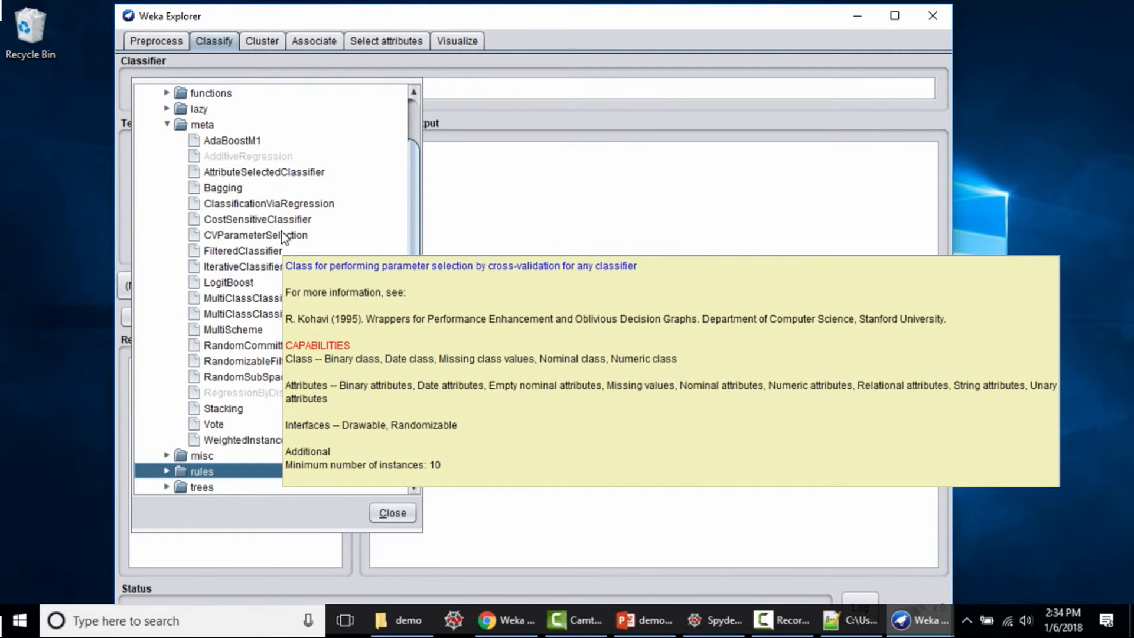
scroll(282, 233, up, 1)
mouse_move(225, 190)
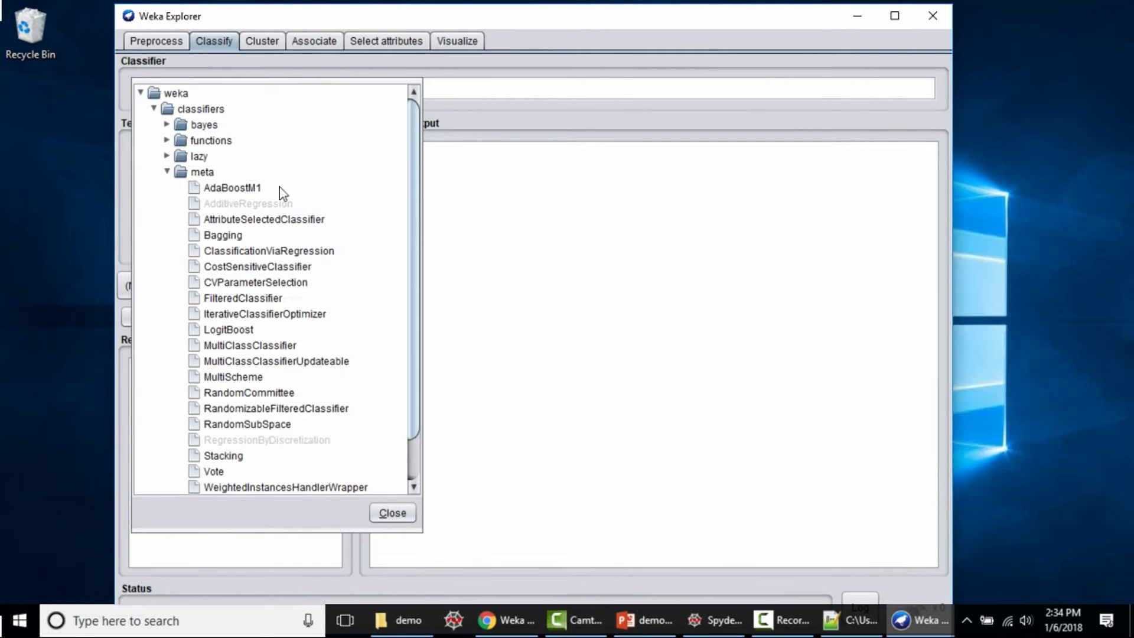
scroll(274, 213, down, 1)
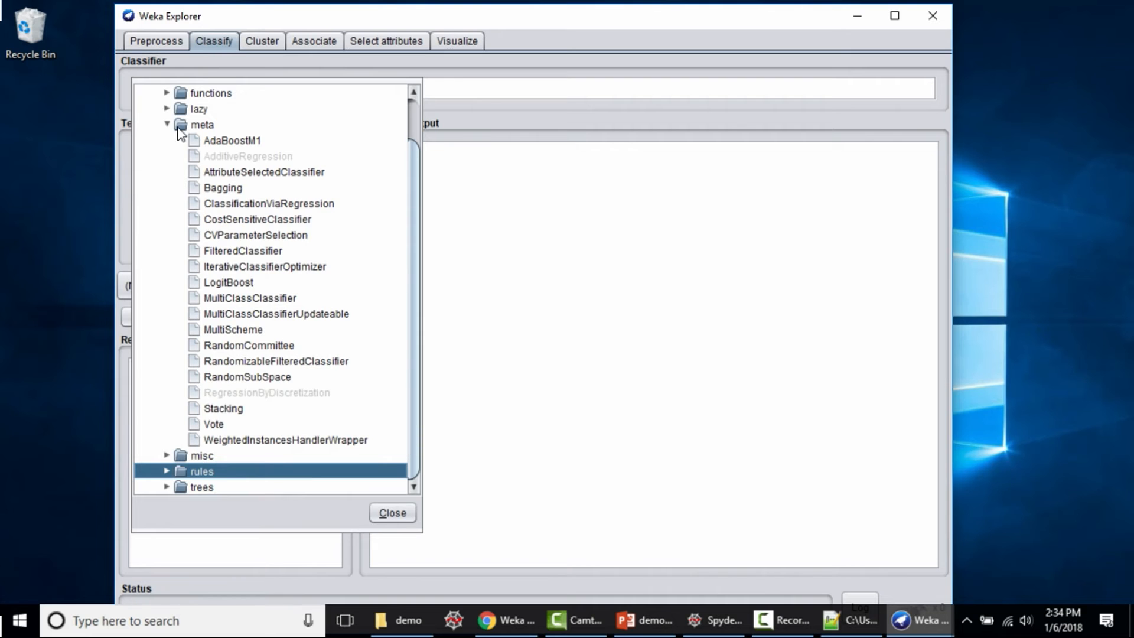
scroll(196, 182, up, 1)
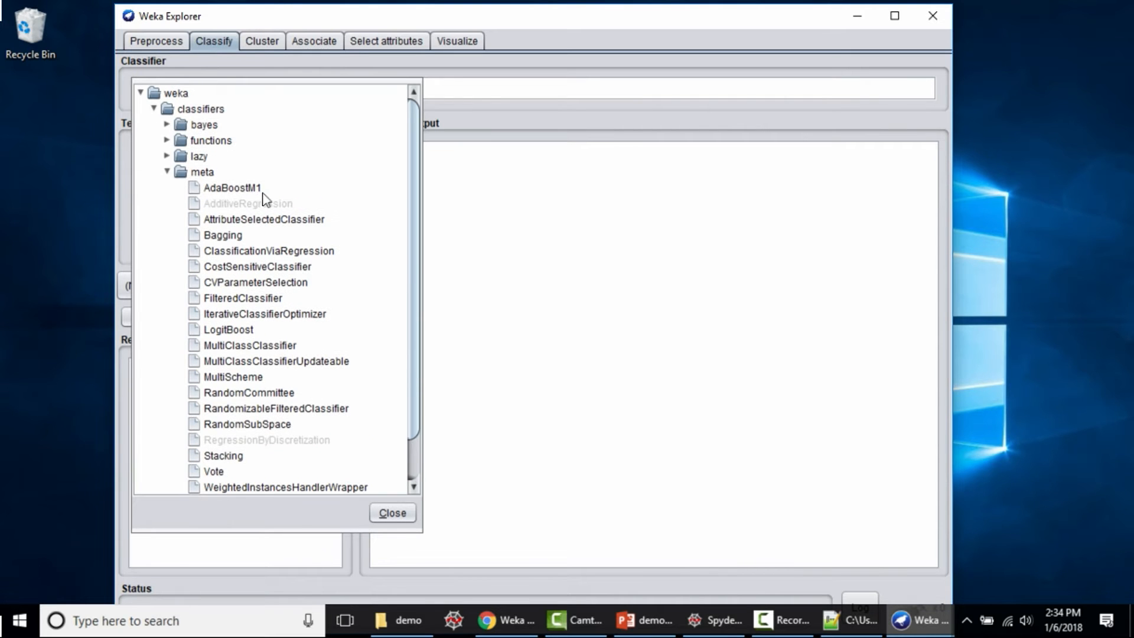
- Select BayesNet from the bayes group as the classifier
click(168, 171)
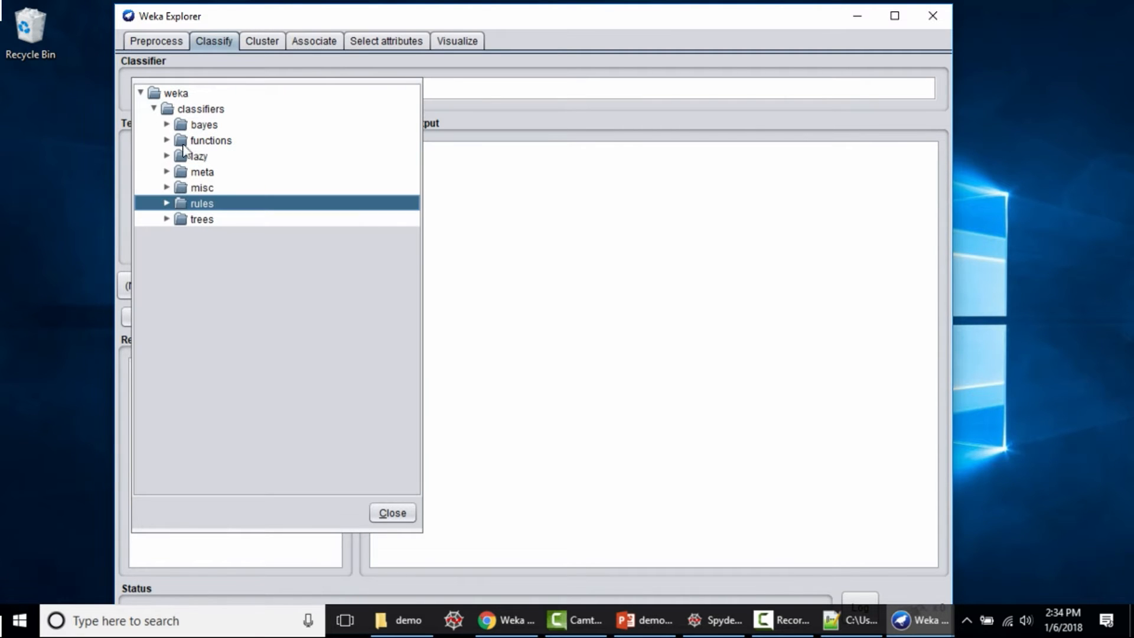
click(167, 124)
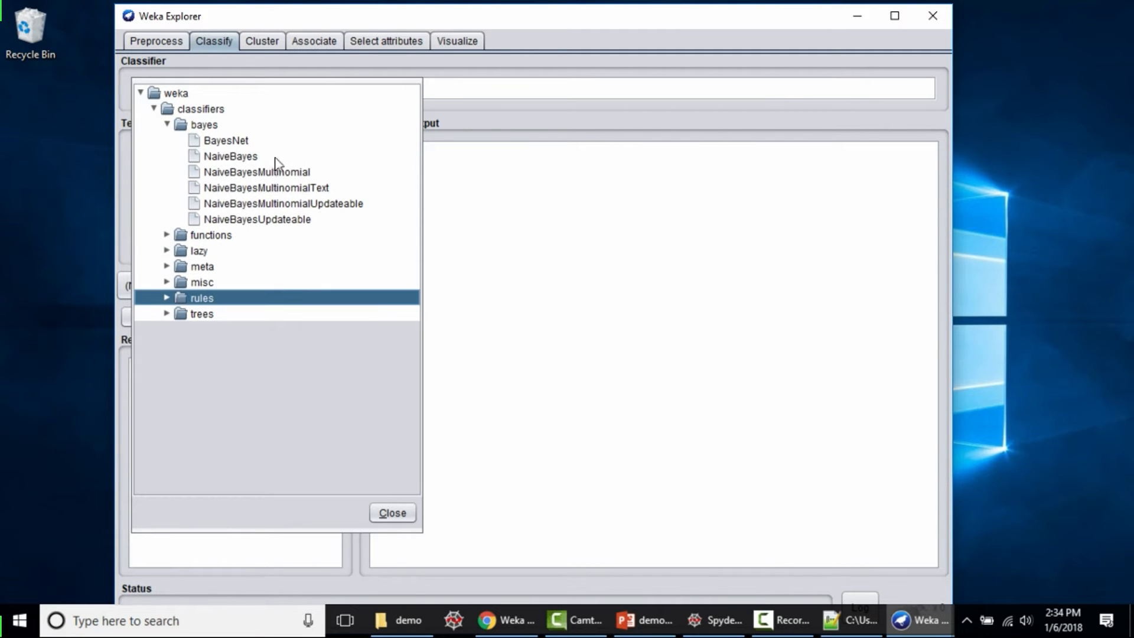
click(228, 142)
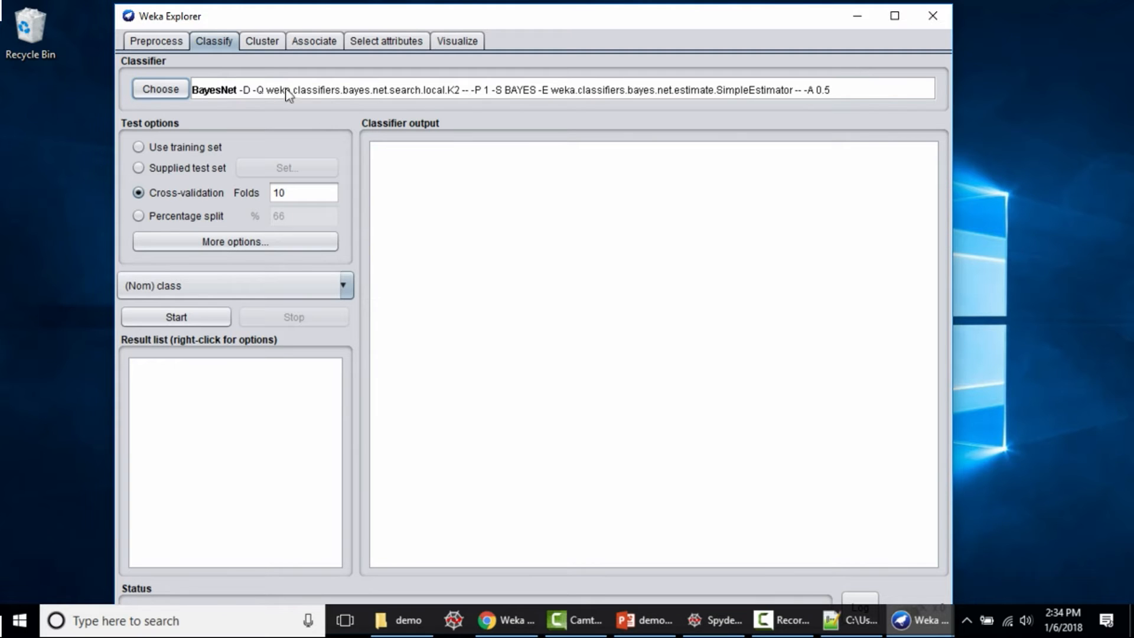
- Open the BayesNet settings and read the classifier's synopsis, its option descriptions and its capabilities
click(396, 90)
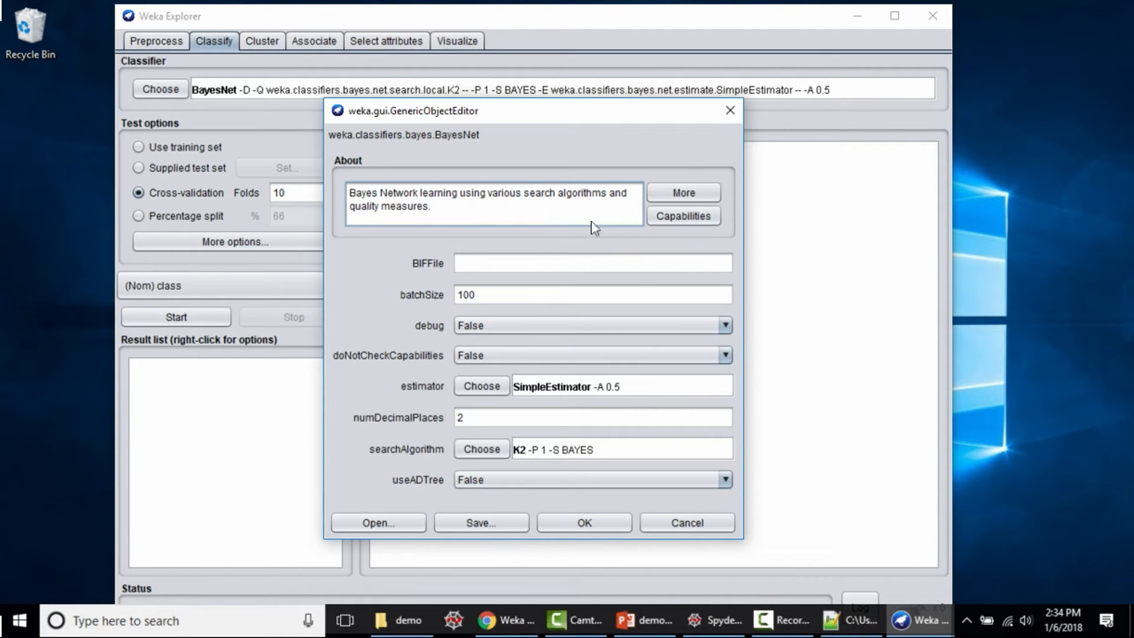
click(686, 195)
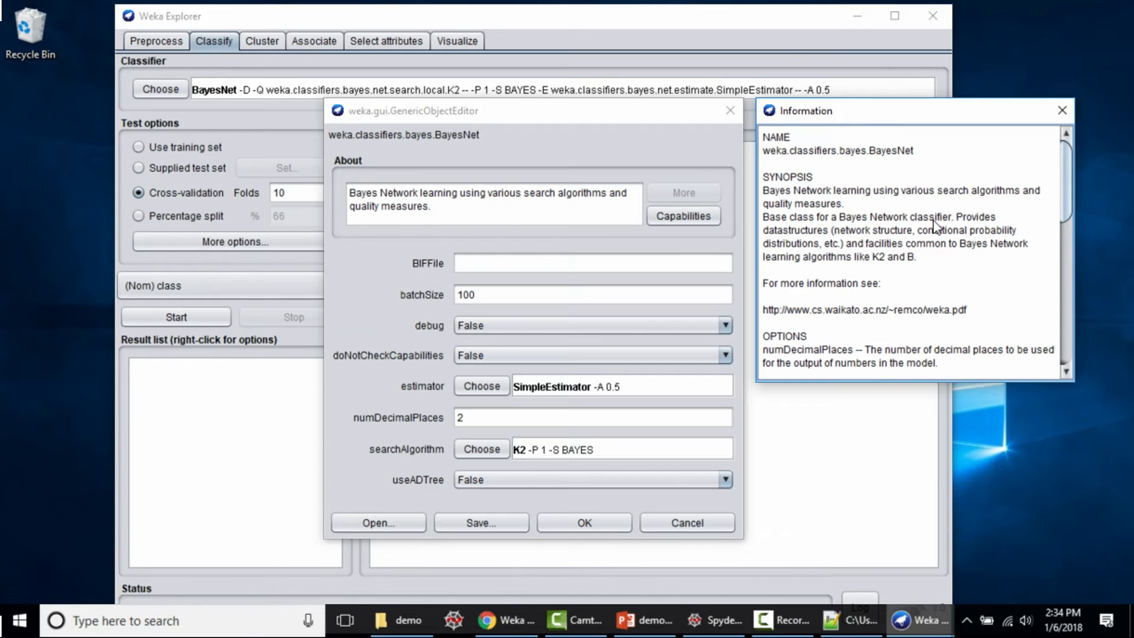
scroll(934, 226, down, 10)
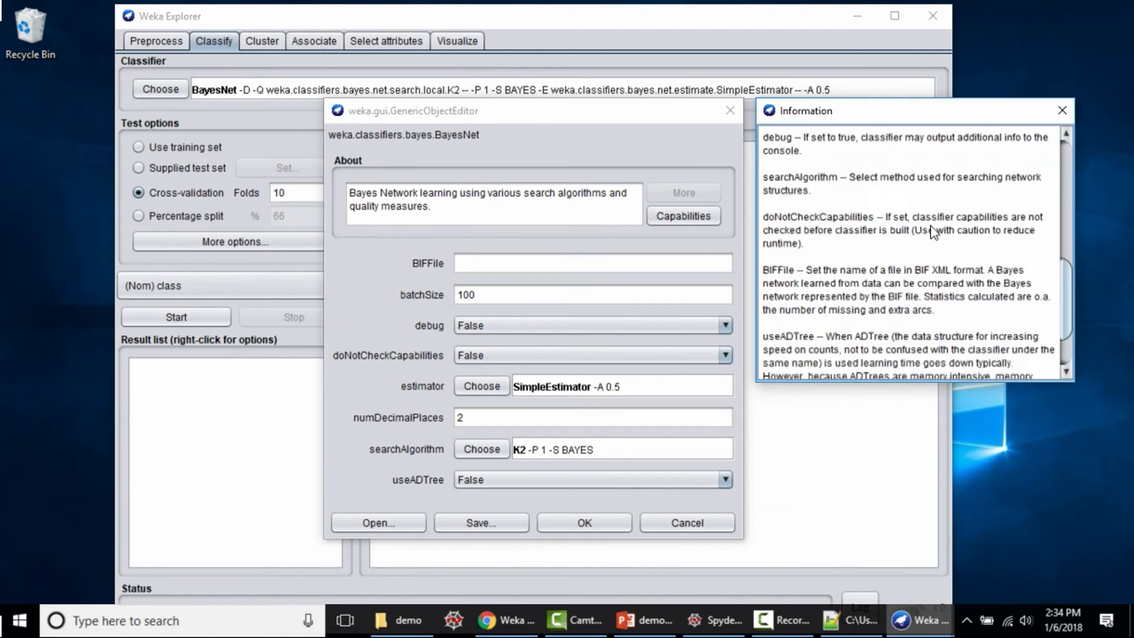
scroll(933, 231, down, 2)
scroll(933, 231, up, 6)
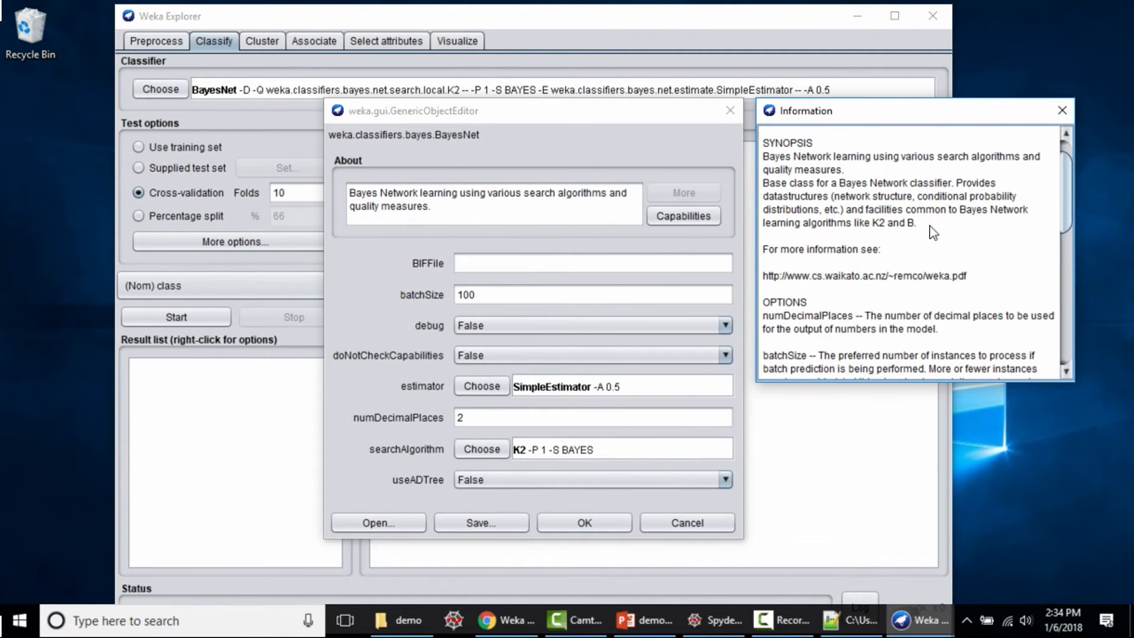
scroll(933, 232, up, 1)
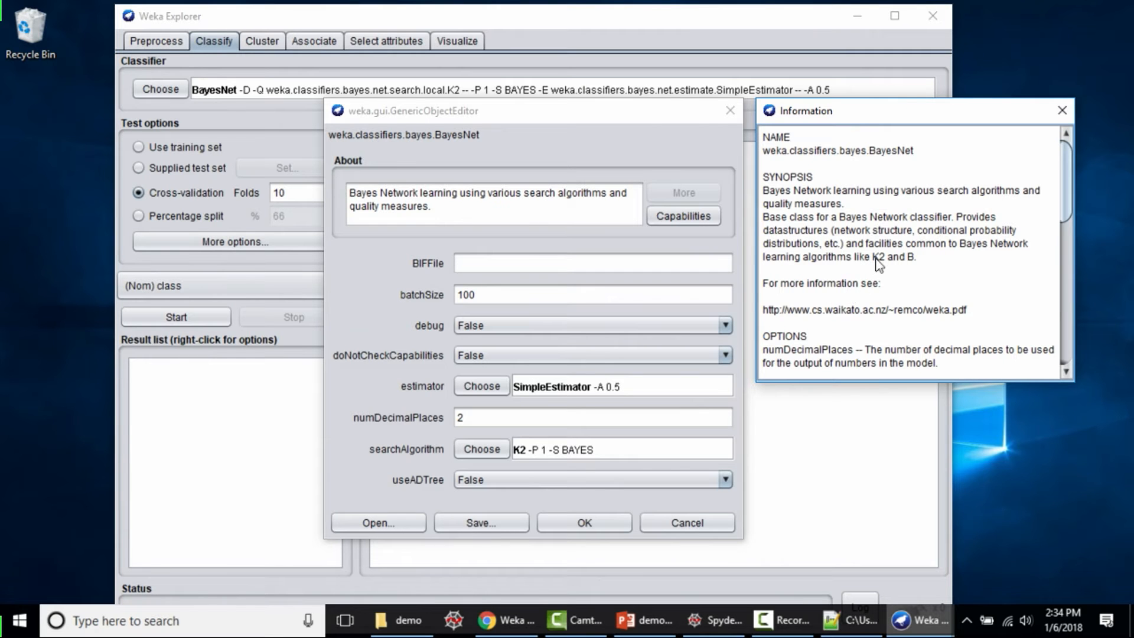
click(1061, 111)
click(703, 215)
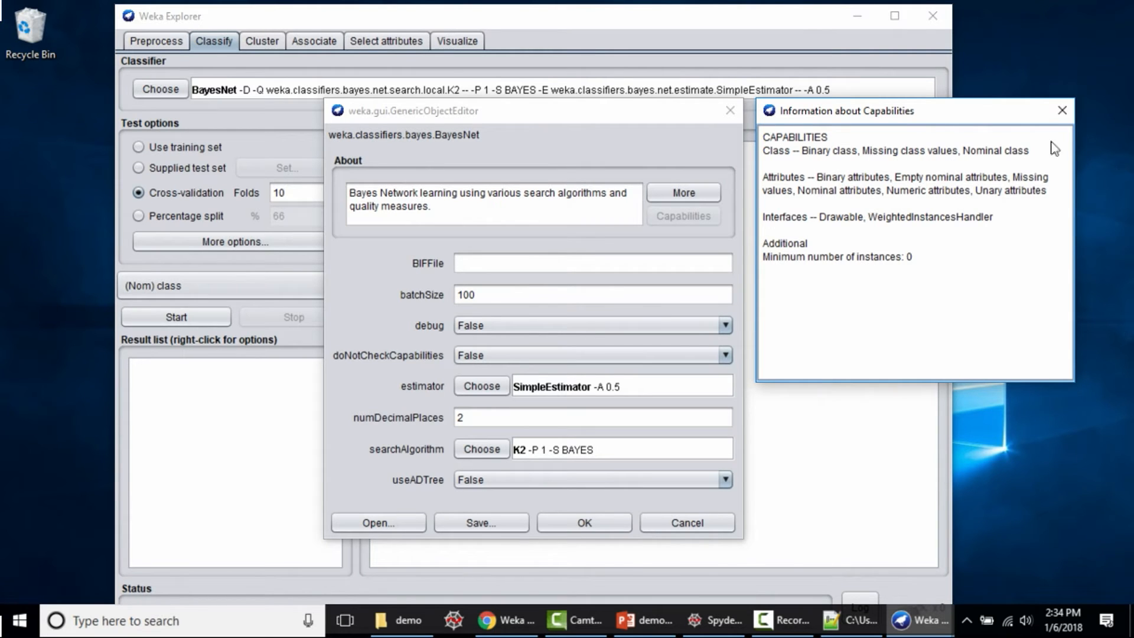
- Close the BayesNet capabilities information and cancel out of the classifier's settings
click(1070, 104)
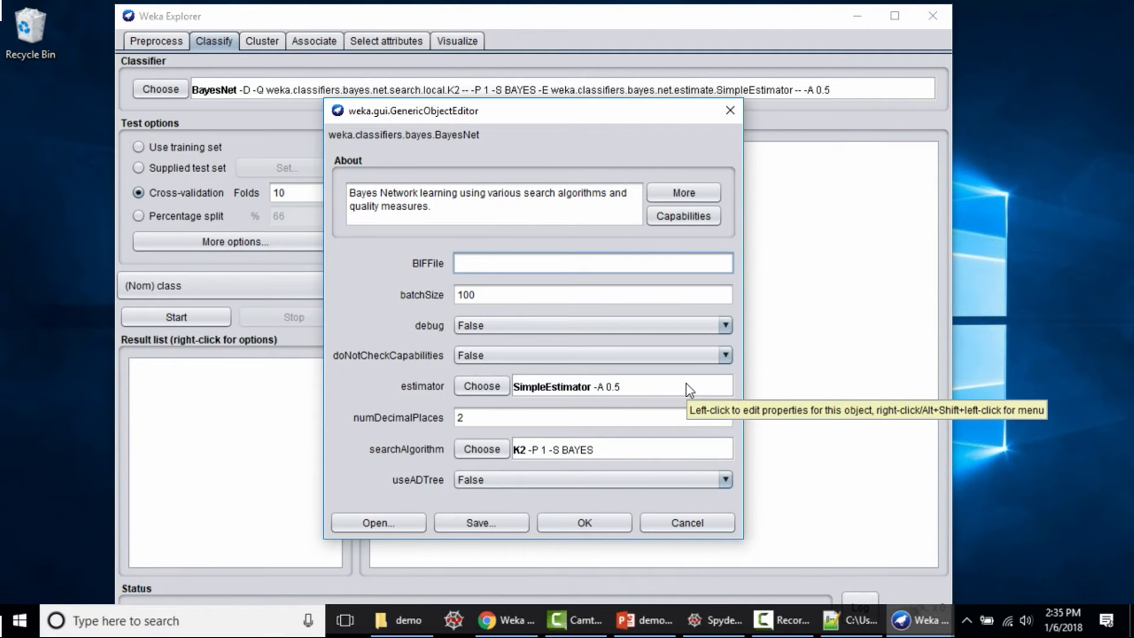
click(685, 523)
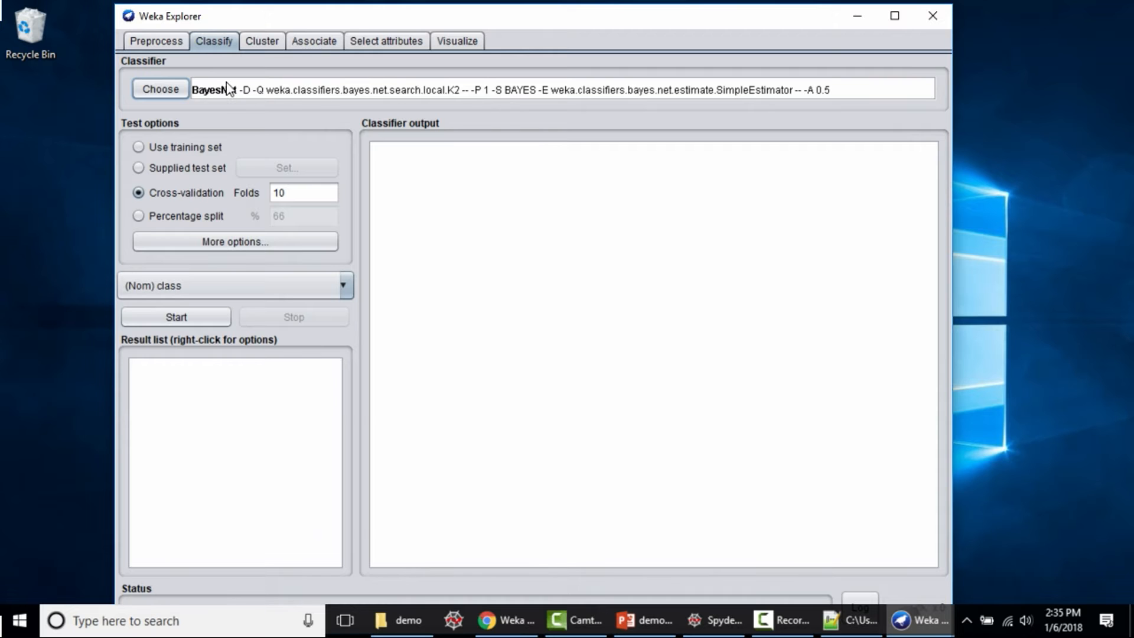
- Try the training set, supplied test set and cross-validation test options one after another
click(193, 151)
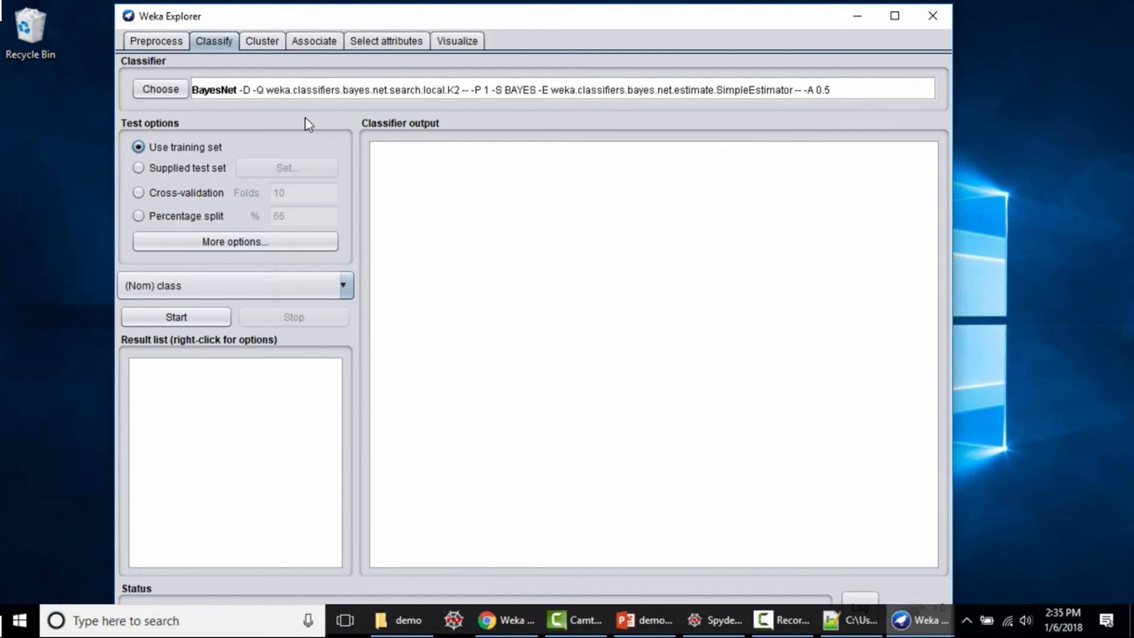
click(184, 168)
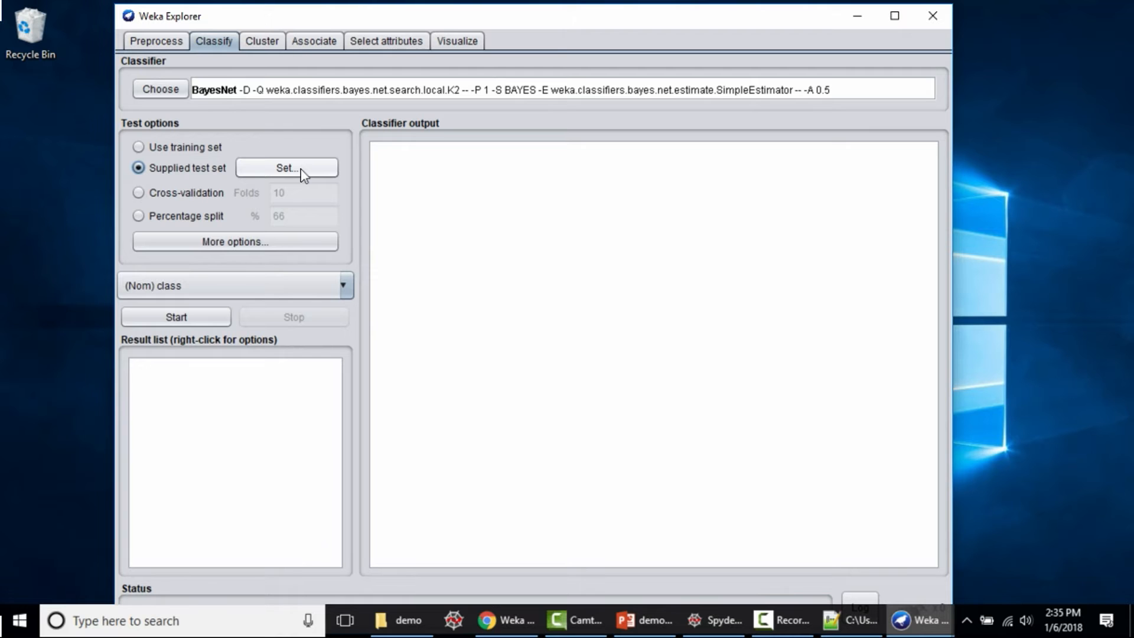
click(185, 194)
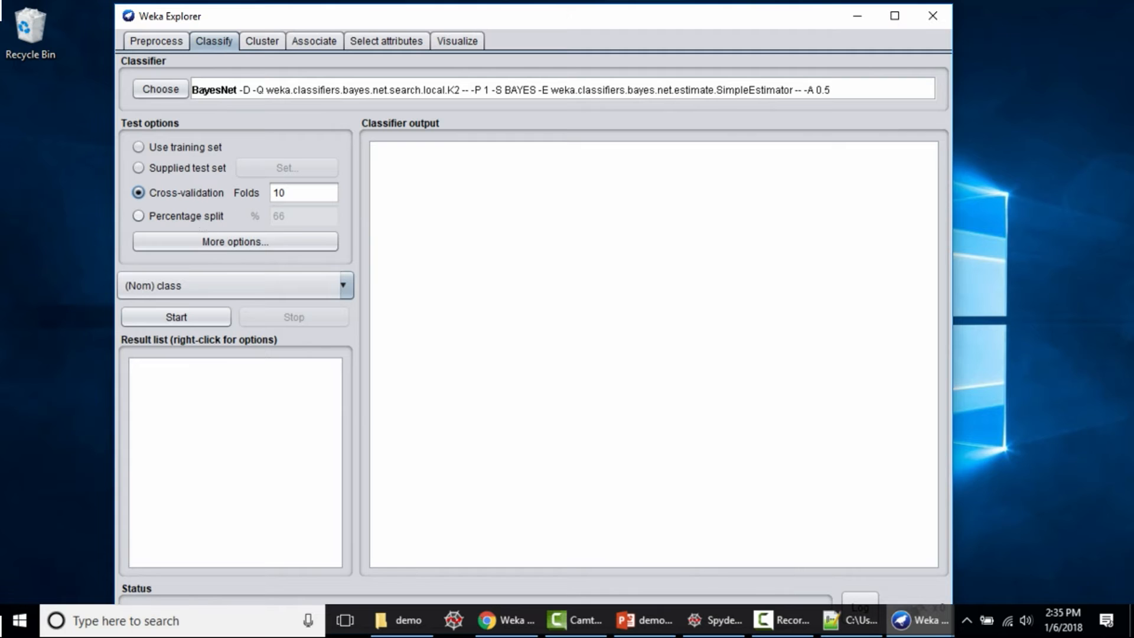
- Set the test option to a percentage split of 70%
click(167, 219)
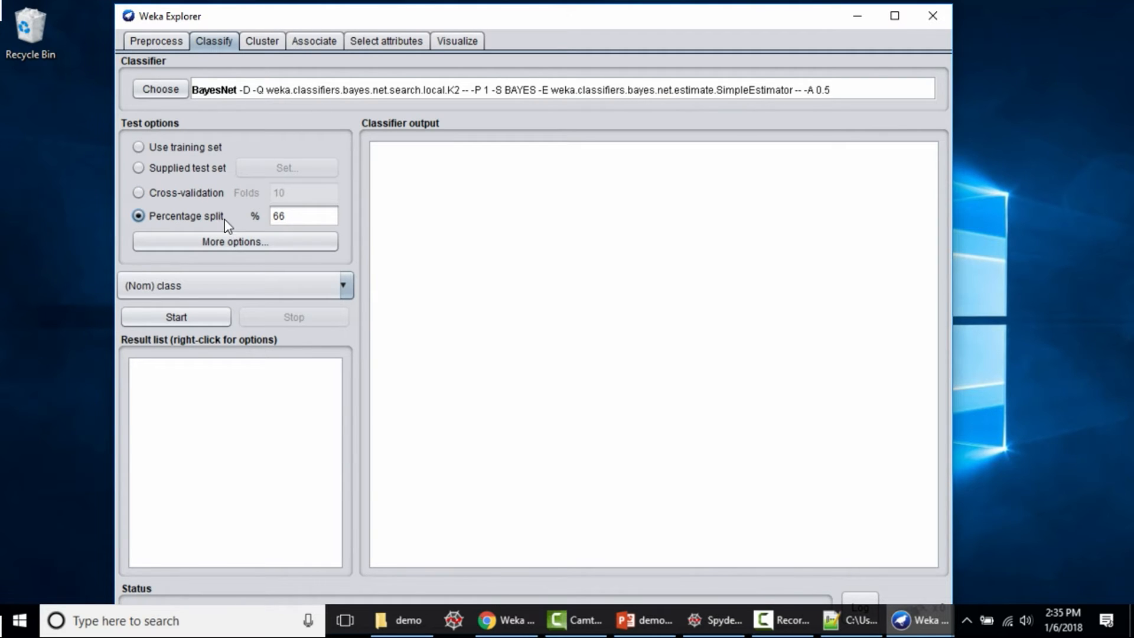
double_click(288, 215)
text(70)
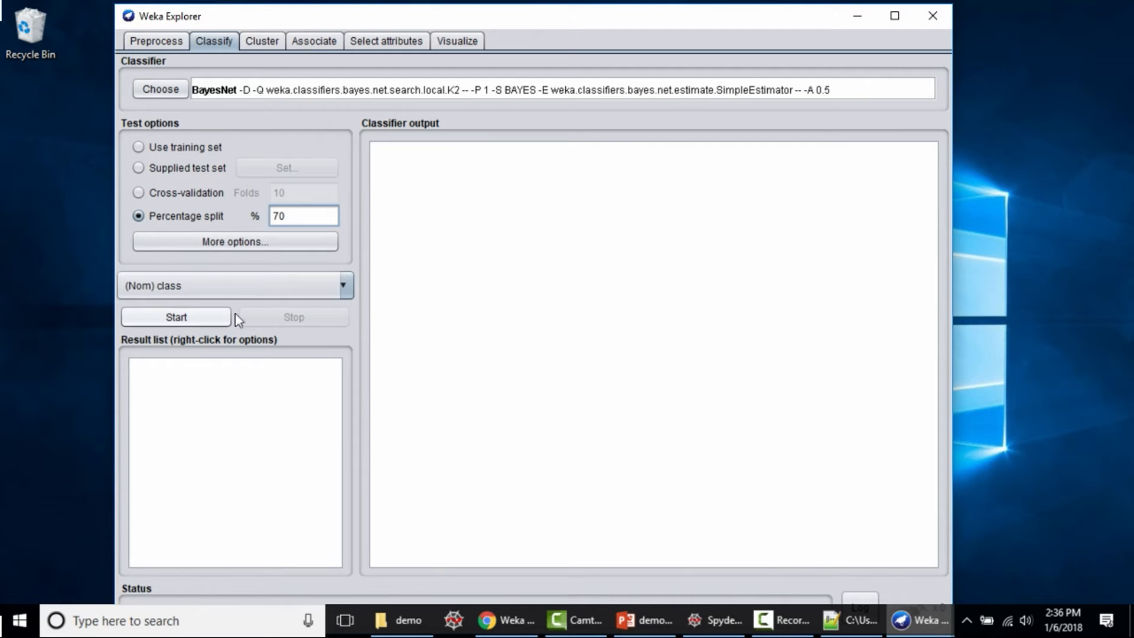
- Choose the nominal class attribute as the prediction target and run the BayesNet classifier
click(344, 289)
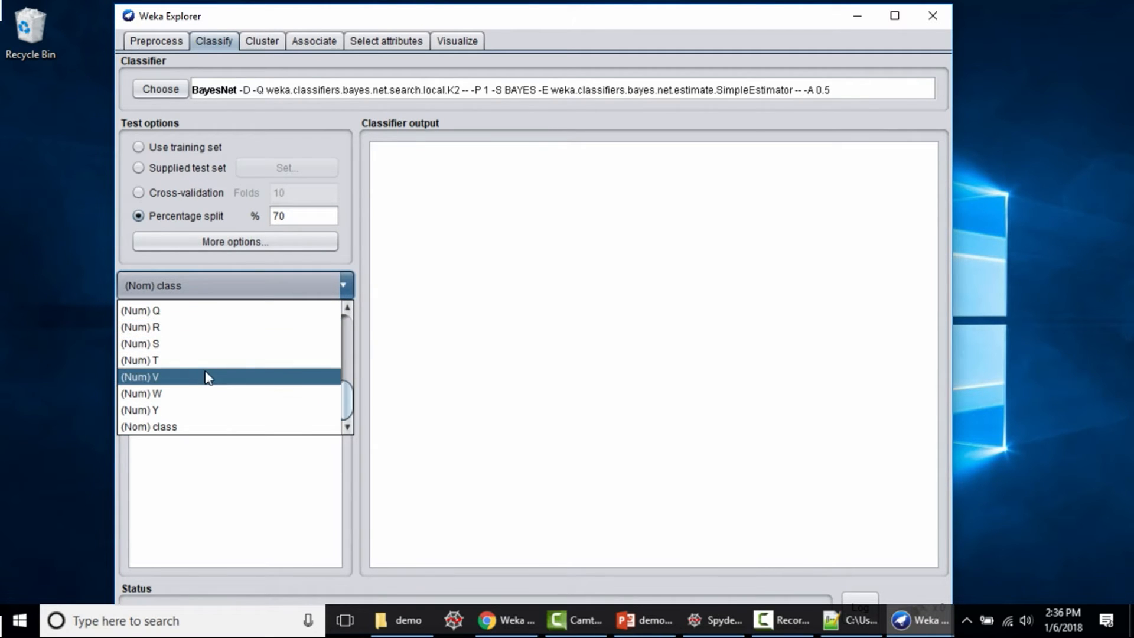
click(185, 427)
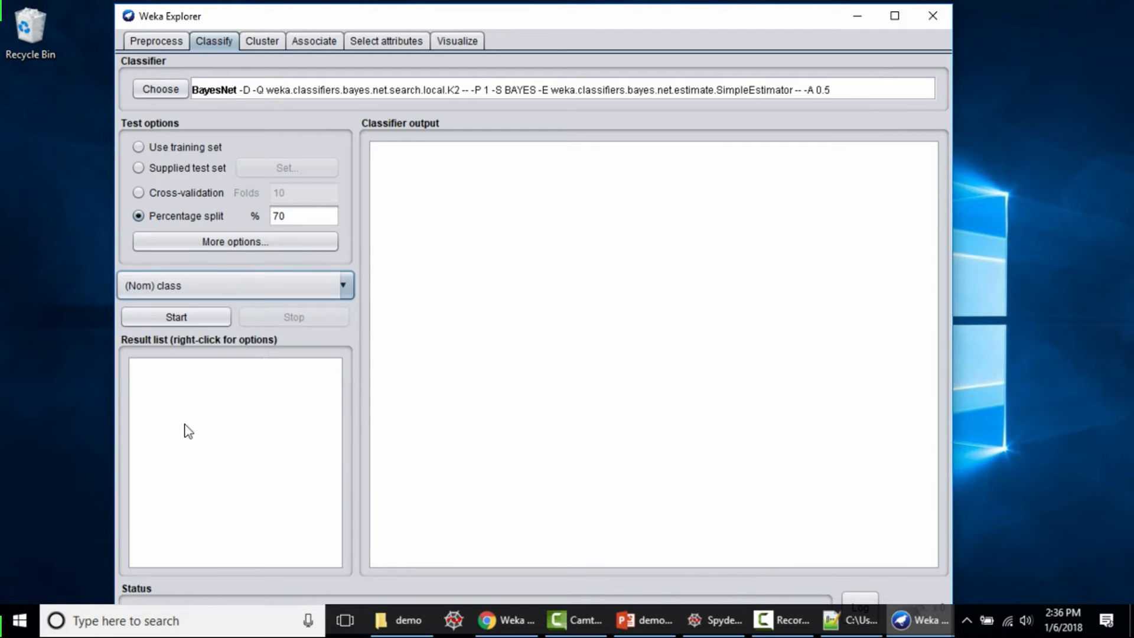
click(344, 288)
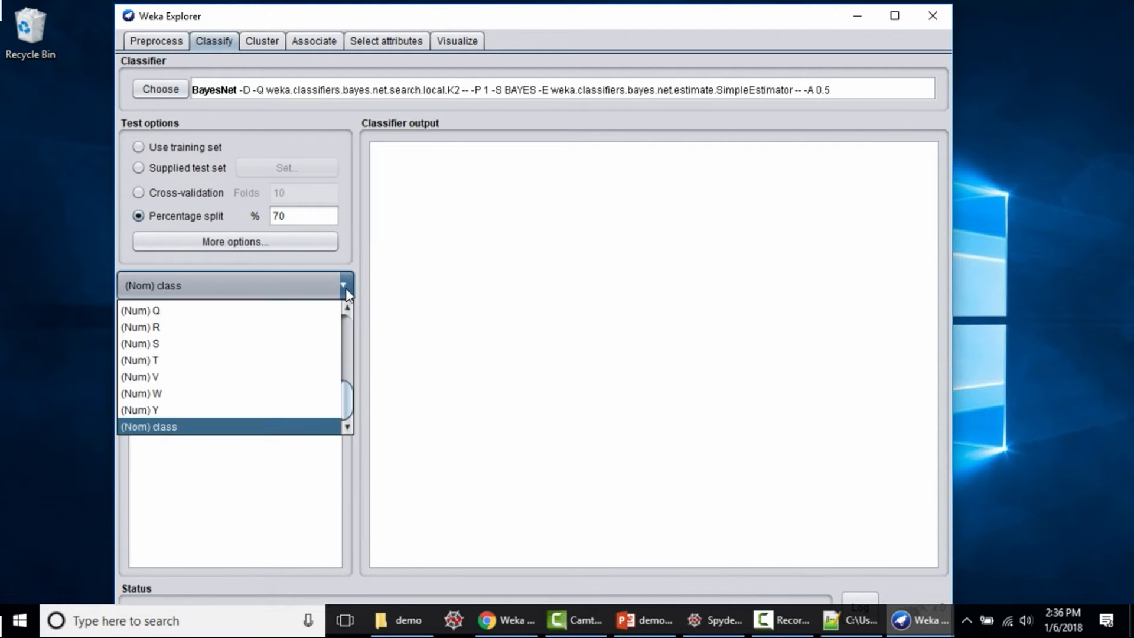
scroll(277, 353, up, 3)
scroll(277, 353, down, 3)
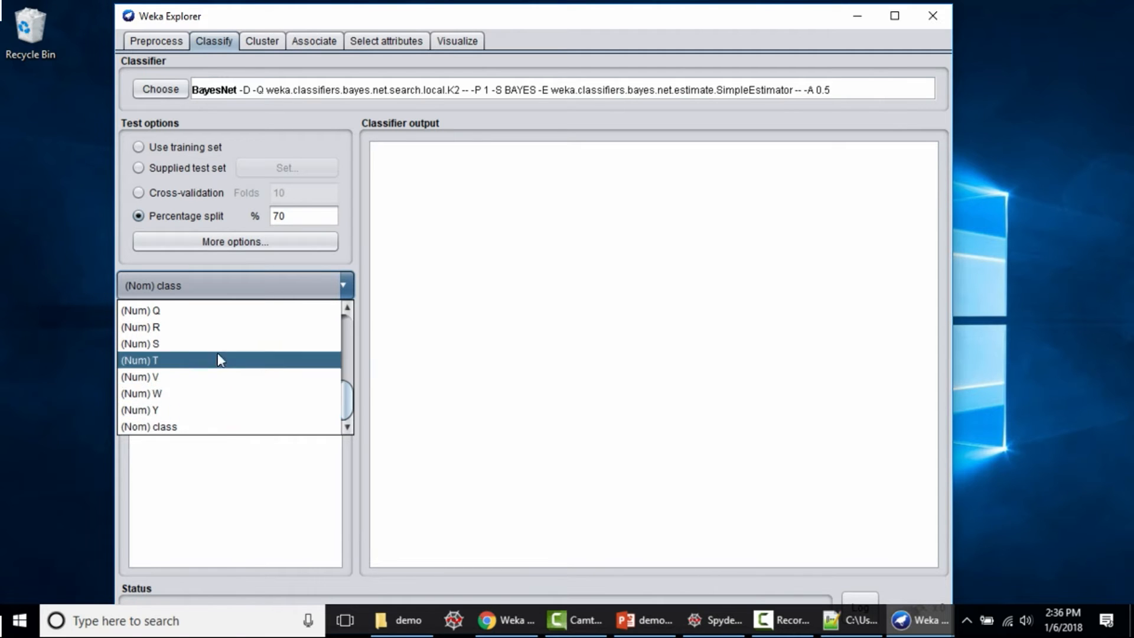
click(216, 428)
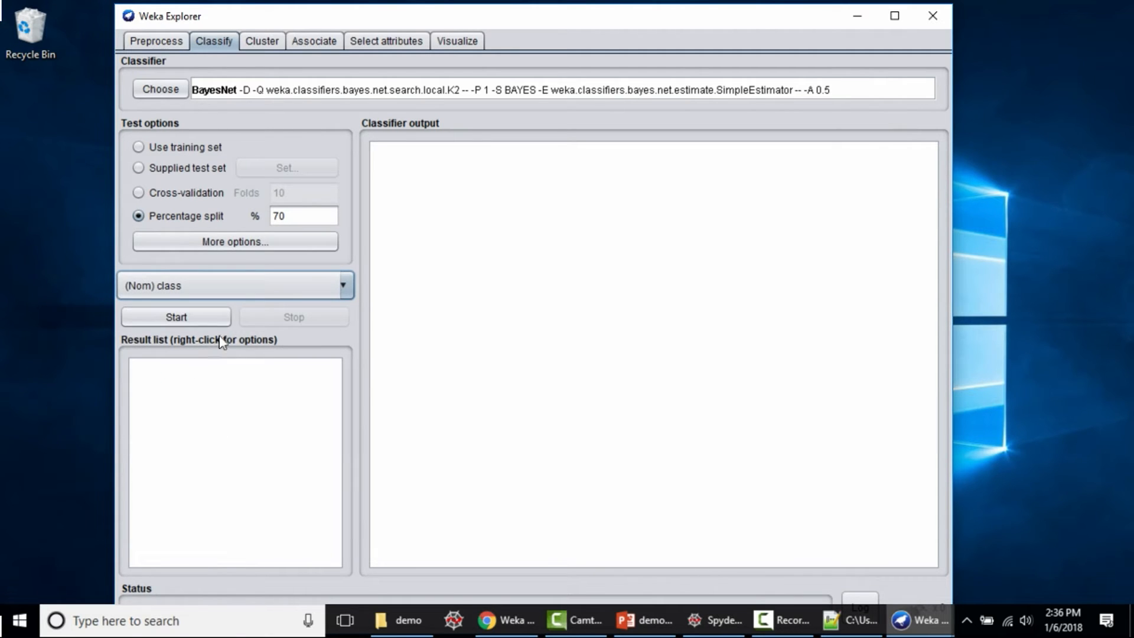
click(192, 317)
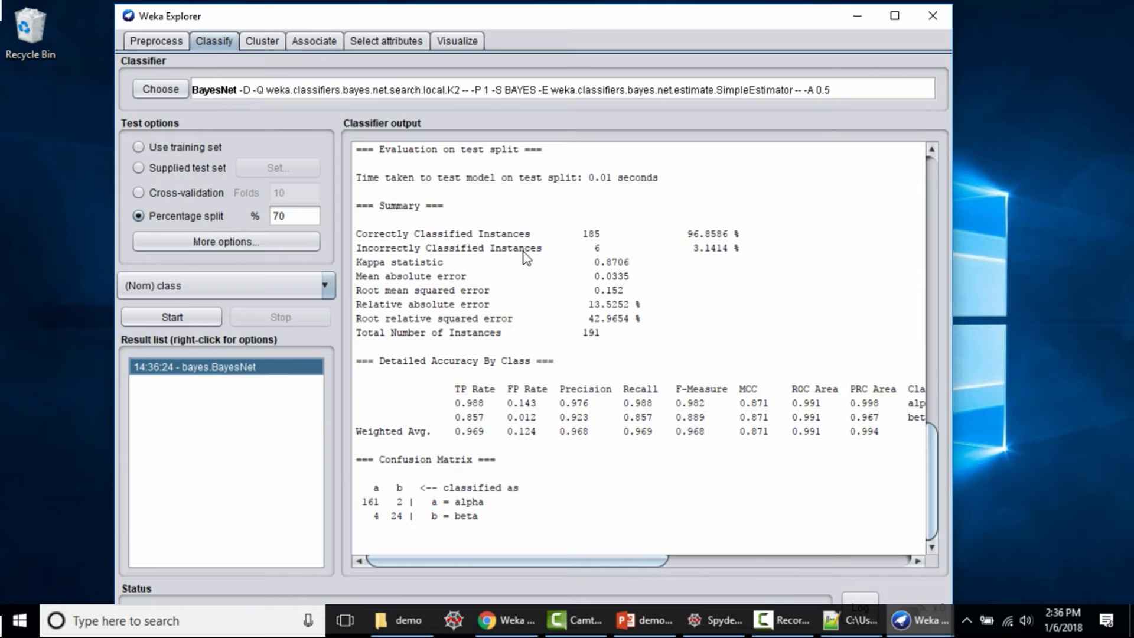
- Read through the BayesNet output from the run information and network structure to the evaluation summary and confusion matrix
scroll(532, 258, up, 9)
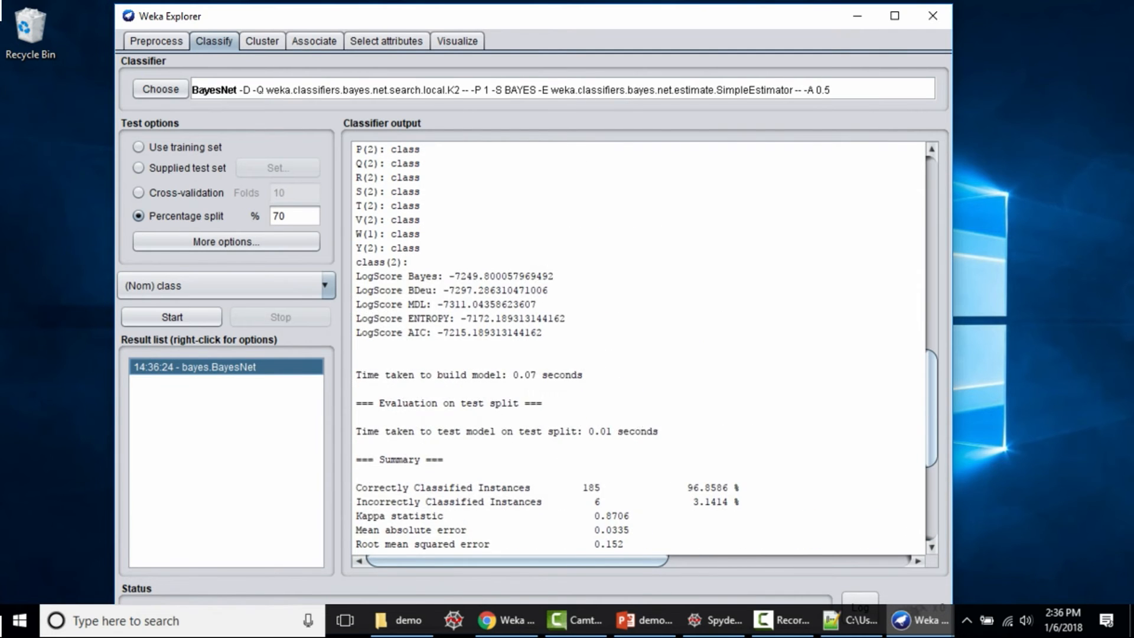
drag(936, 349, 766, 179)
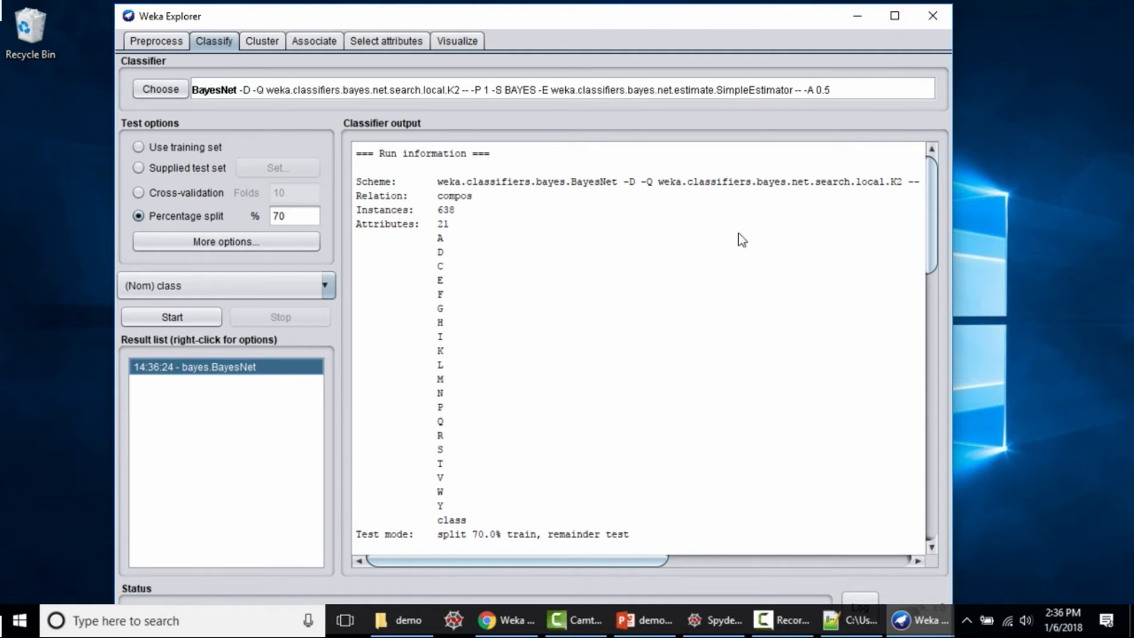
scroll(742, 241, down, 1)
scroll(742, 241, down, 16)
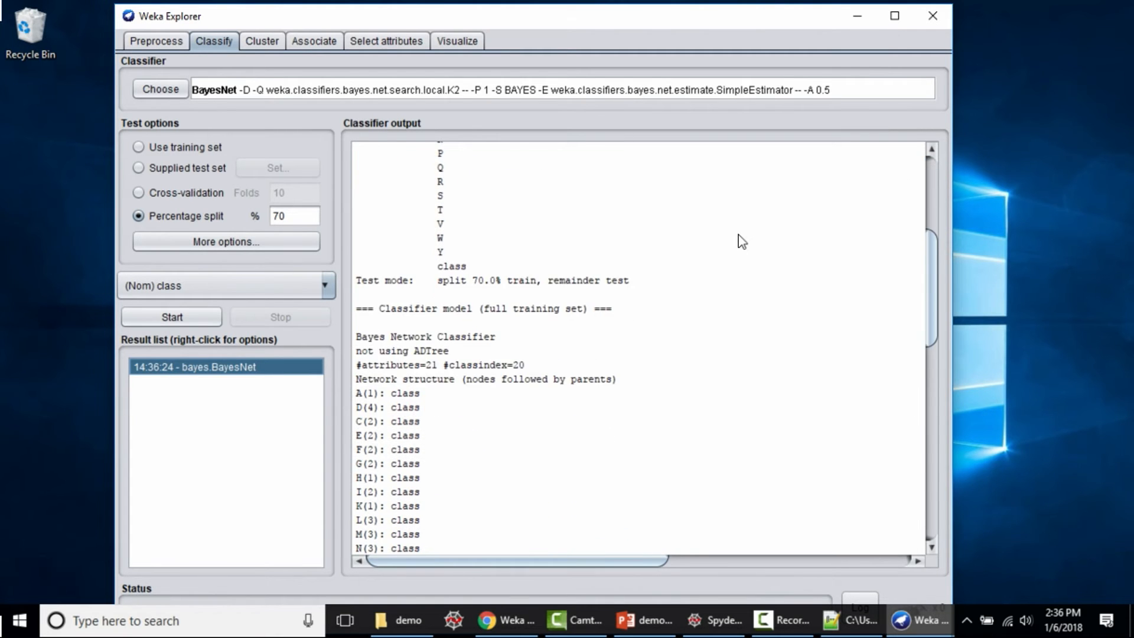
scroll(744, 249, down, 4)
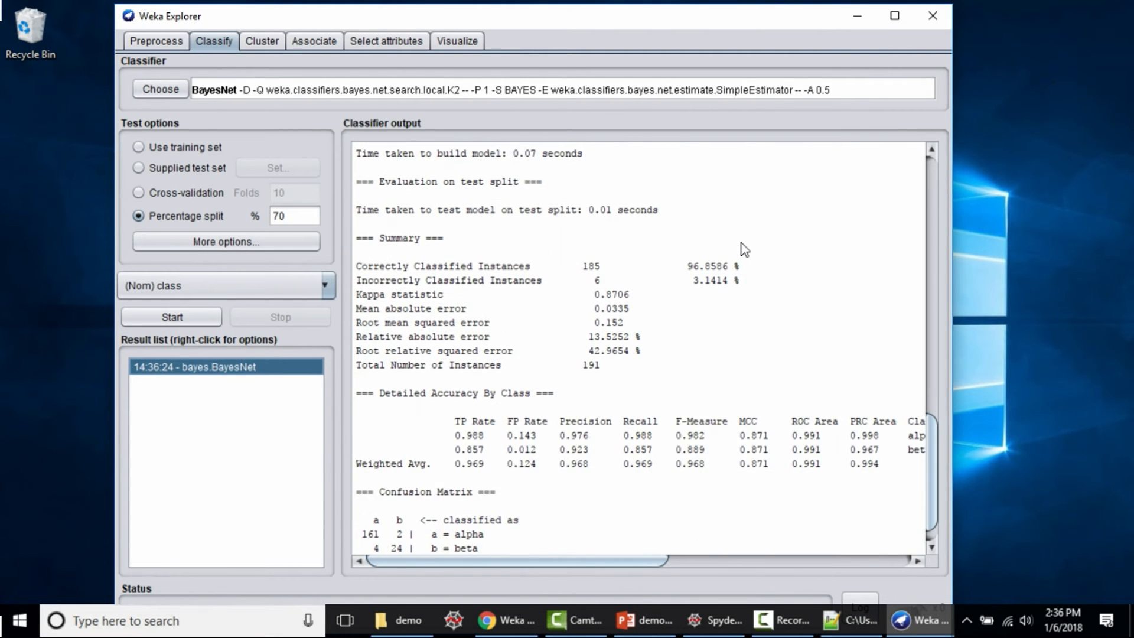
scroll(743, 248, down, 1)
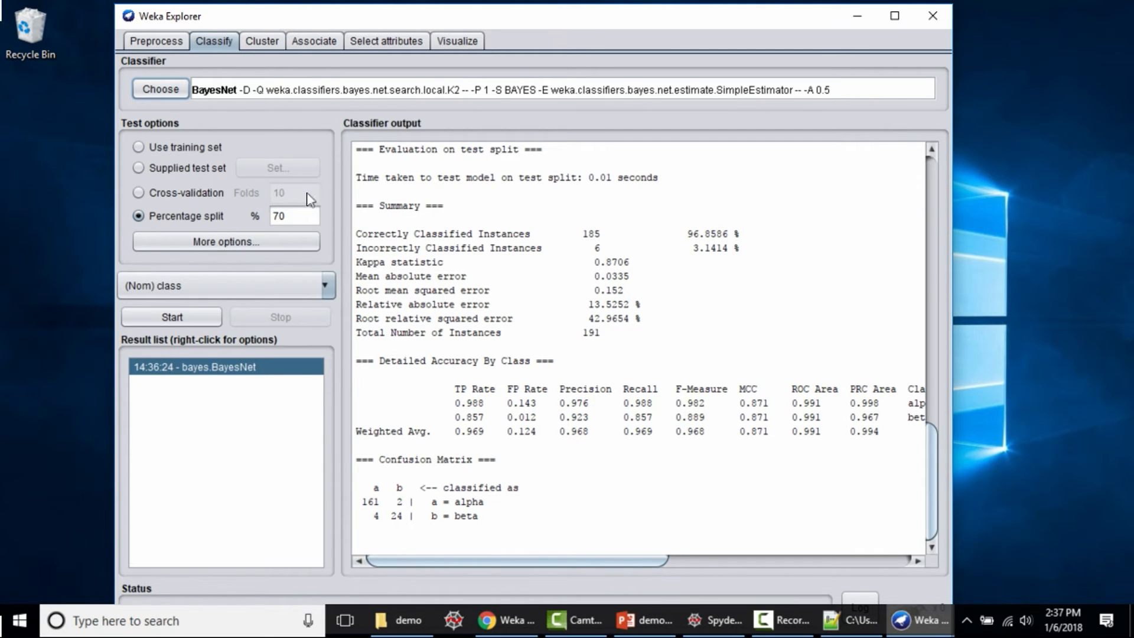
- Check the alpha and beta class distribution of the data and examine the correctly and incorrectly classified instances in the summary
click(157, 40)
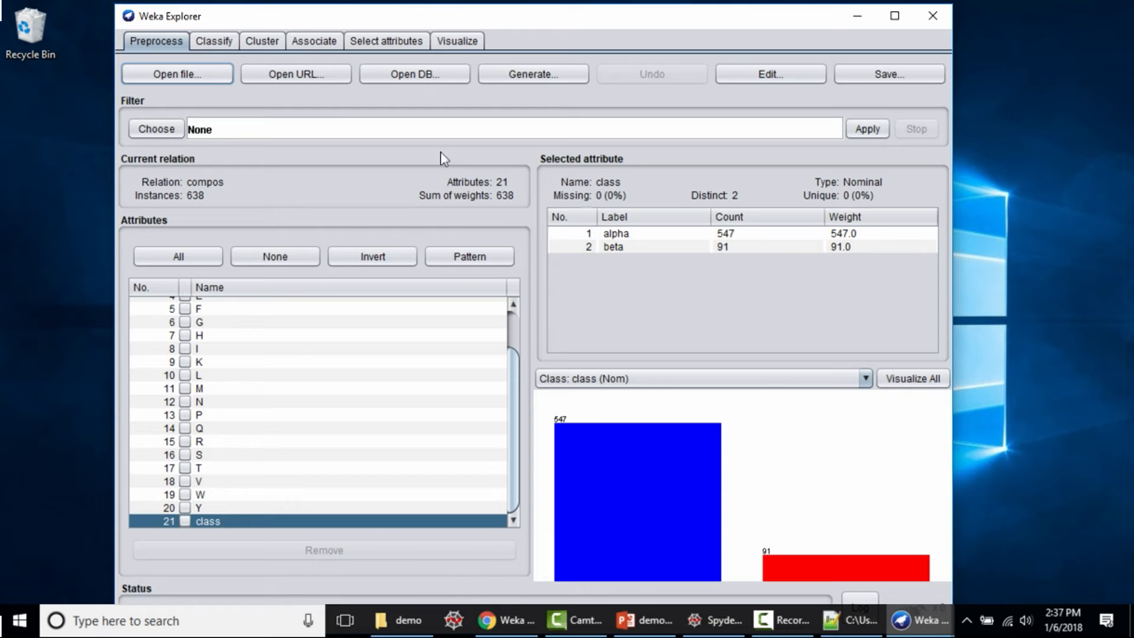
click(215, 43)
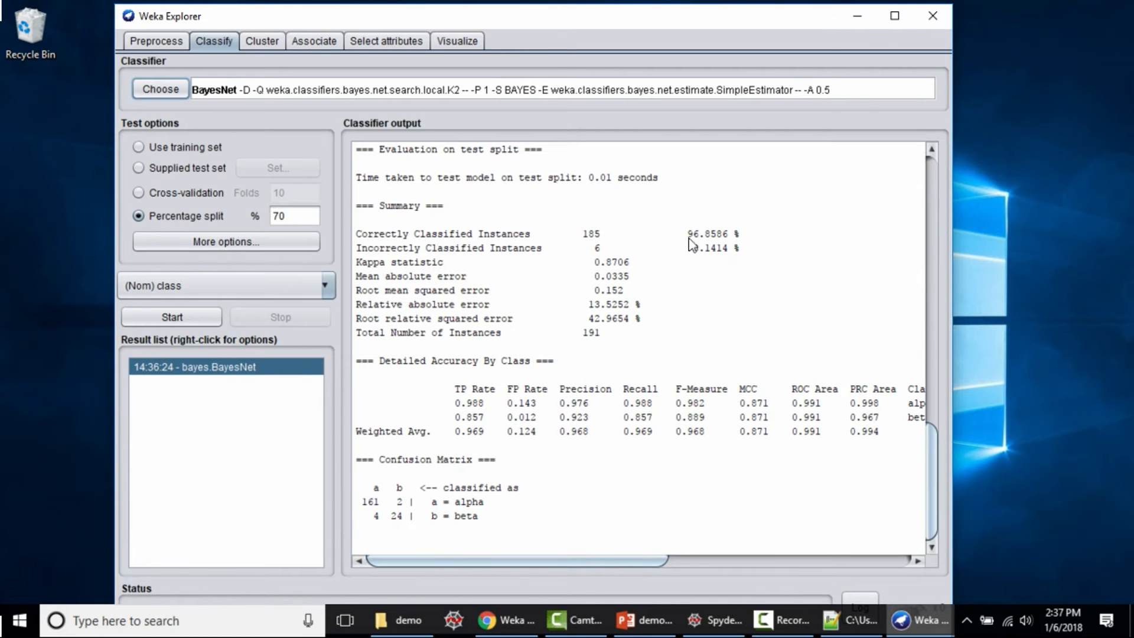
drag(689, 235, 739, 240)
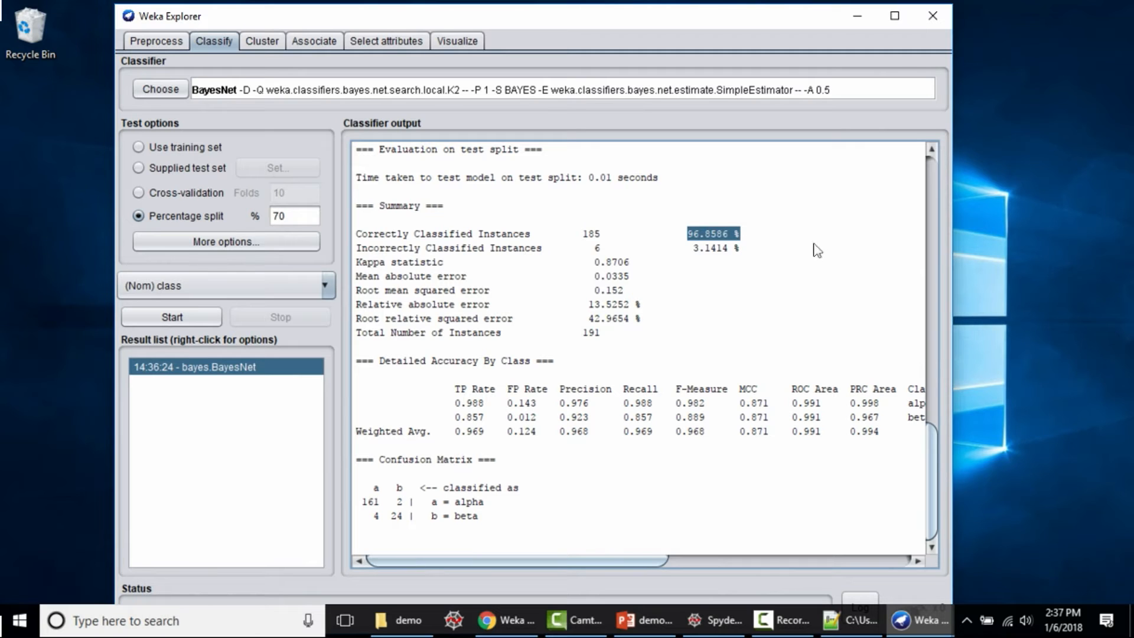
click(766, 245)
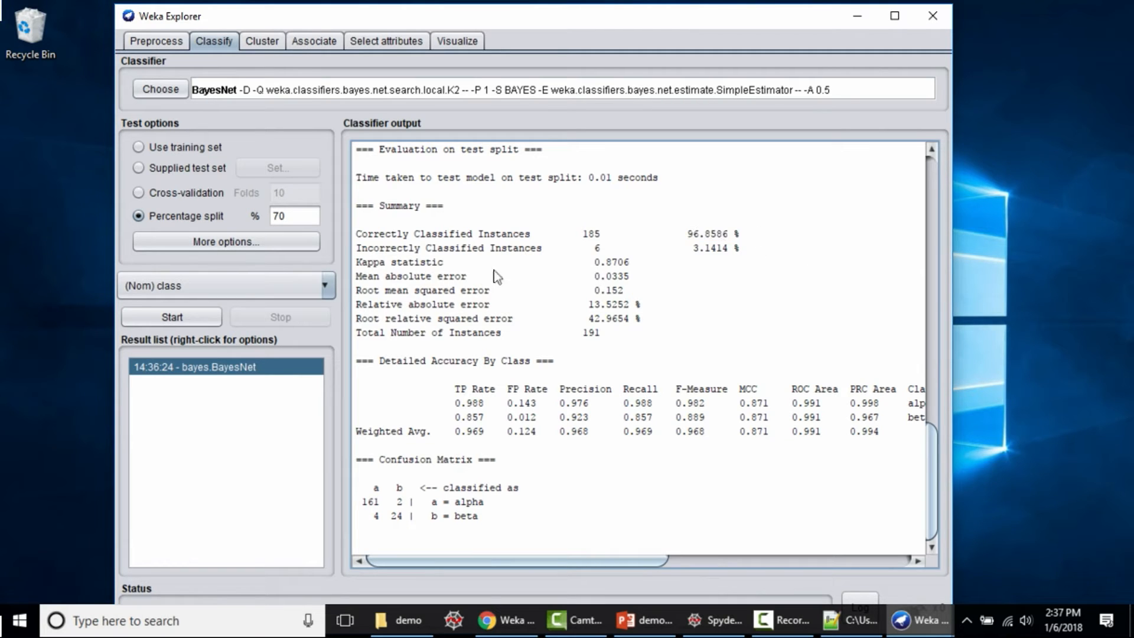
double_click(594, 250)
click(487, 384)
- Examine the detailed accuracy by class, including the per-class TP rates and weighted average, and look back over the classifier output
drag(660, 567, 747, 562)
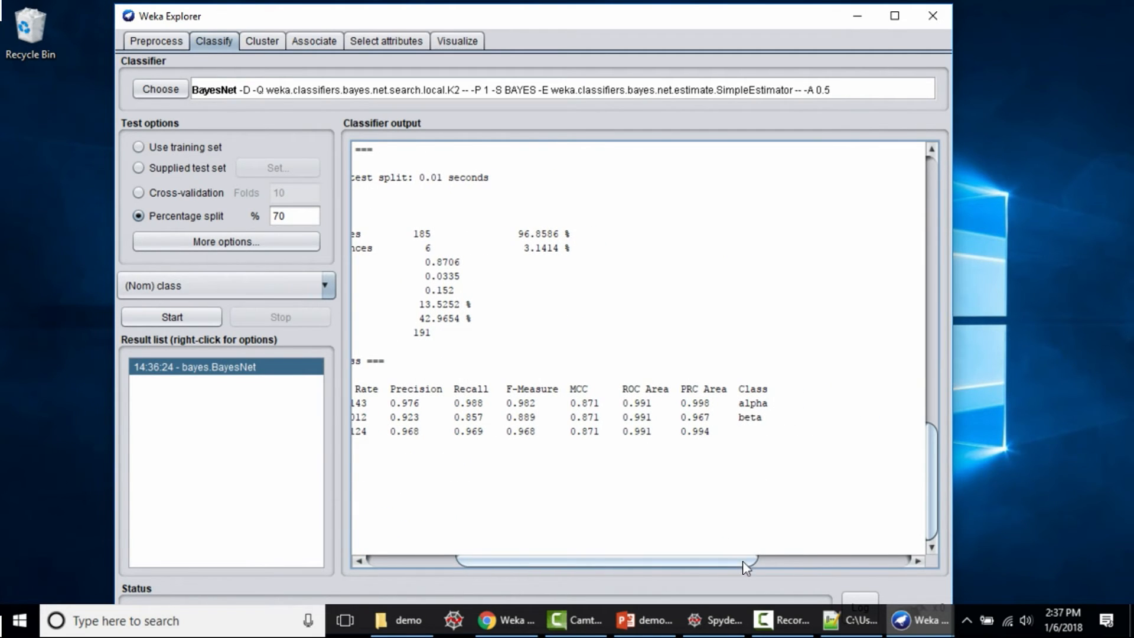
drag(747, 562, 588, 564)
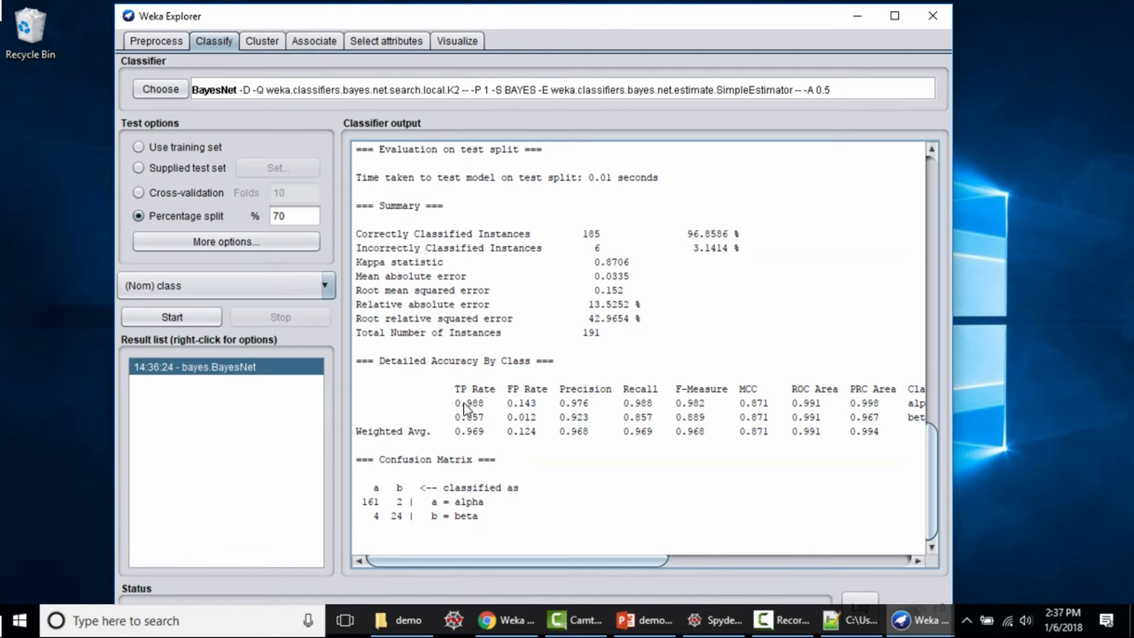
drag(458, 404, 485, 424)
click(416, 444)
drag(458, 432, 485, 436)
click(542, 481)
scroll(556, 372, up, 10)
scroll(558, 354, up, 12)
scroll(572, 360, down, 2)
scroll(569, 355, down, 10)
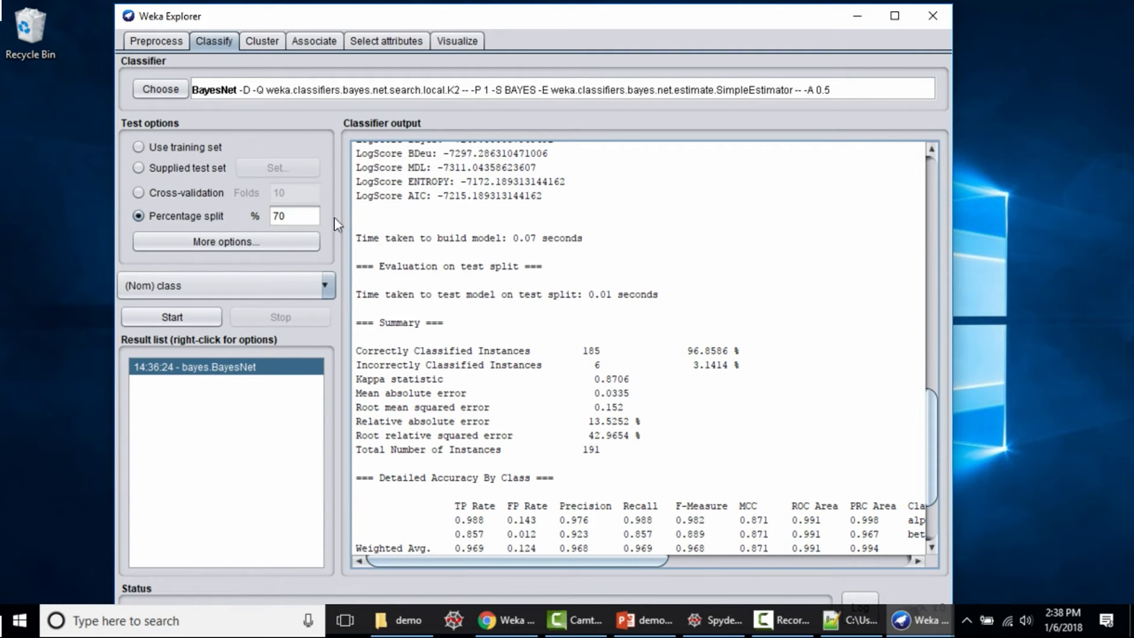
- View the classifier evaluation options and return to the test split results at the end of the output
click(279, 243)
drag(270, 260, 390, 134)
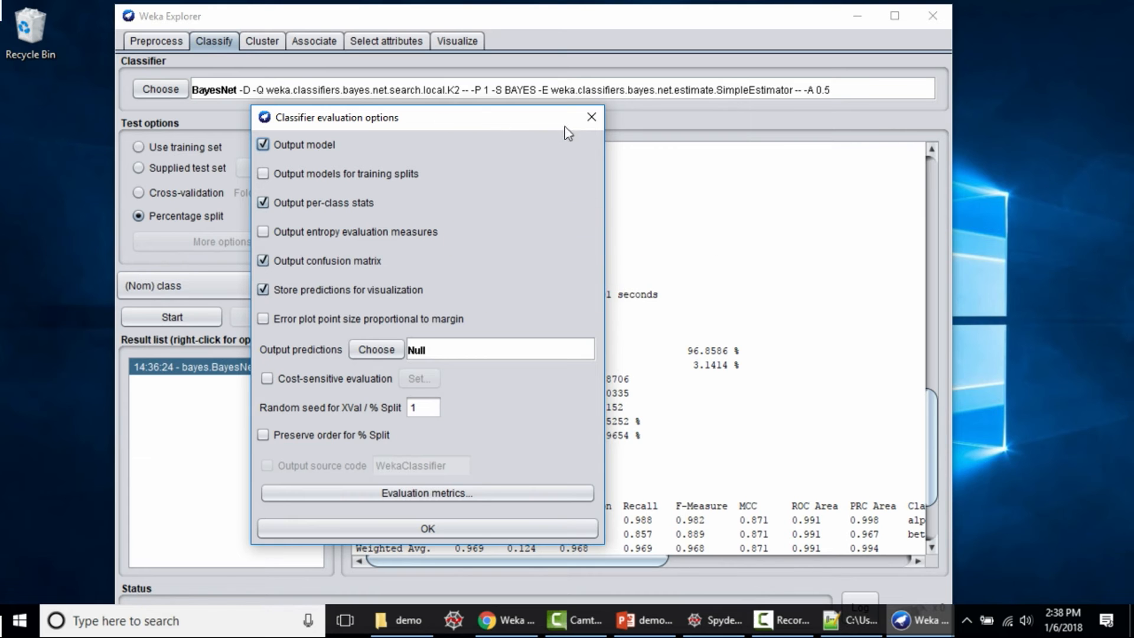
click(592, 117)
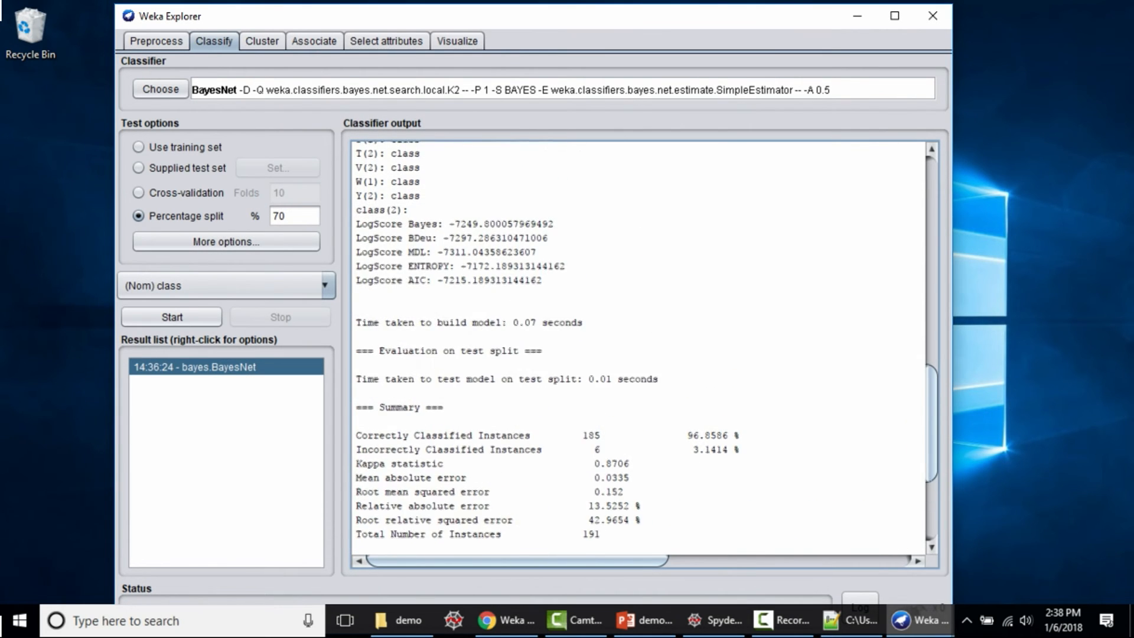
scroll(654, 324, down, 5)
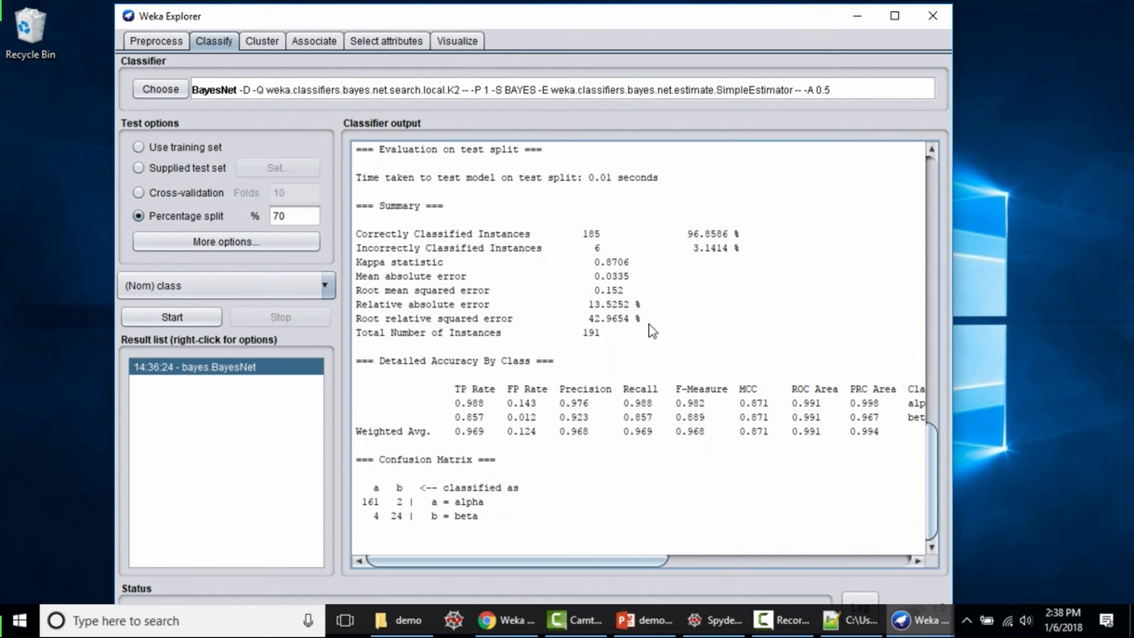
- Rerun BayesNet with the same 70% split and check the percentage of correctly classified instances
click(165, 316)
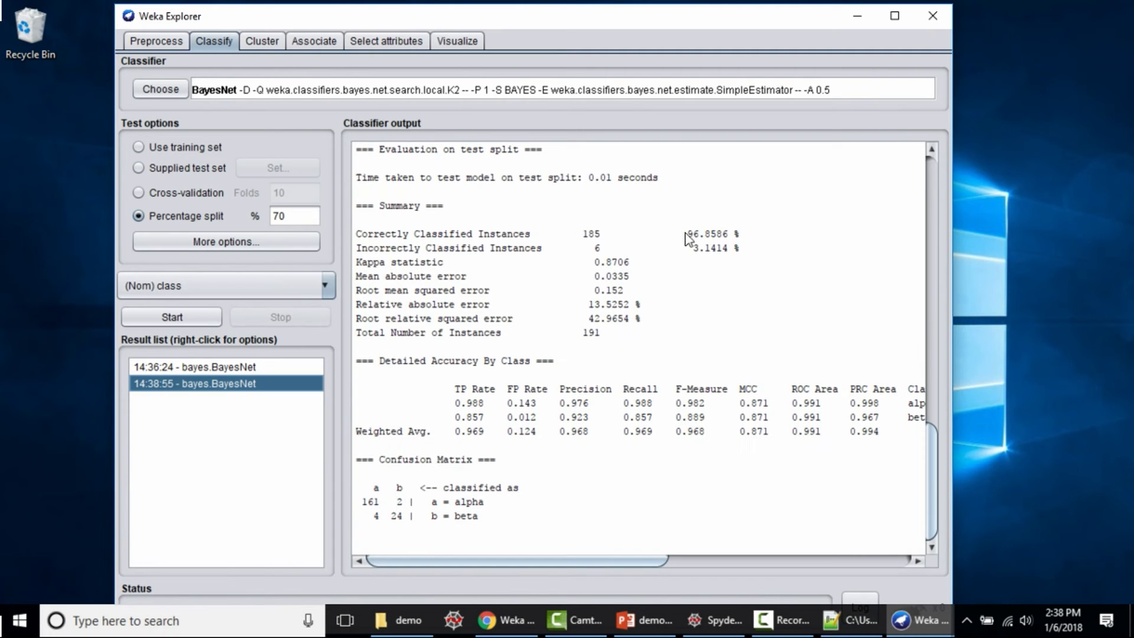
double_click(706, 234)
click(659, 295)
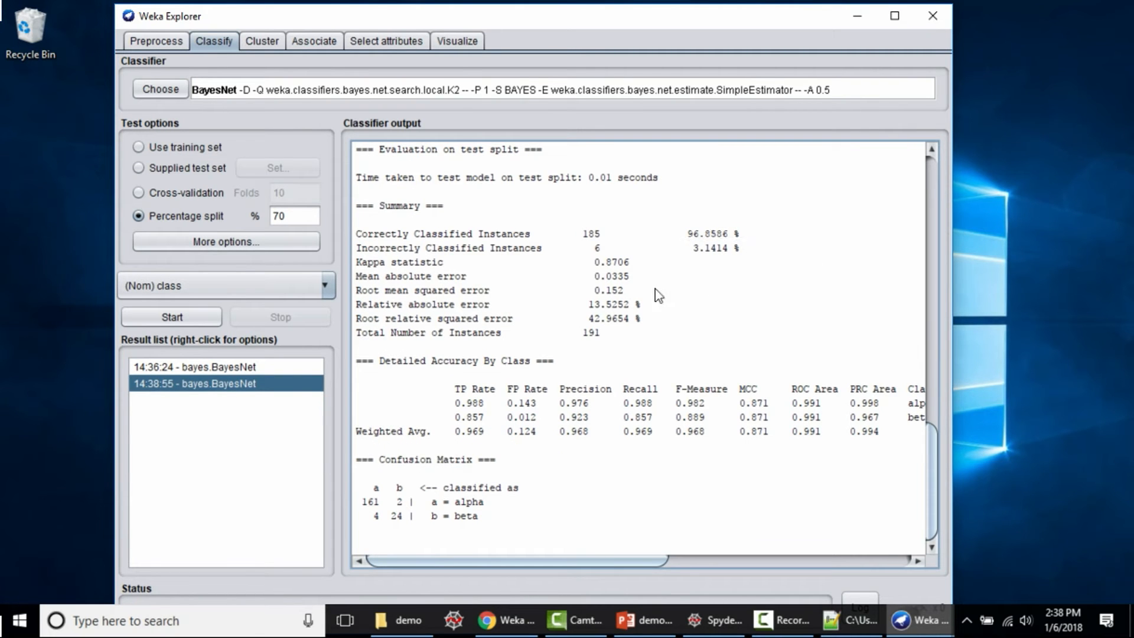
click(226, 241)
drag(396, 248, 534, 121)
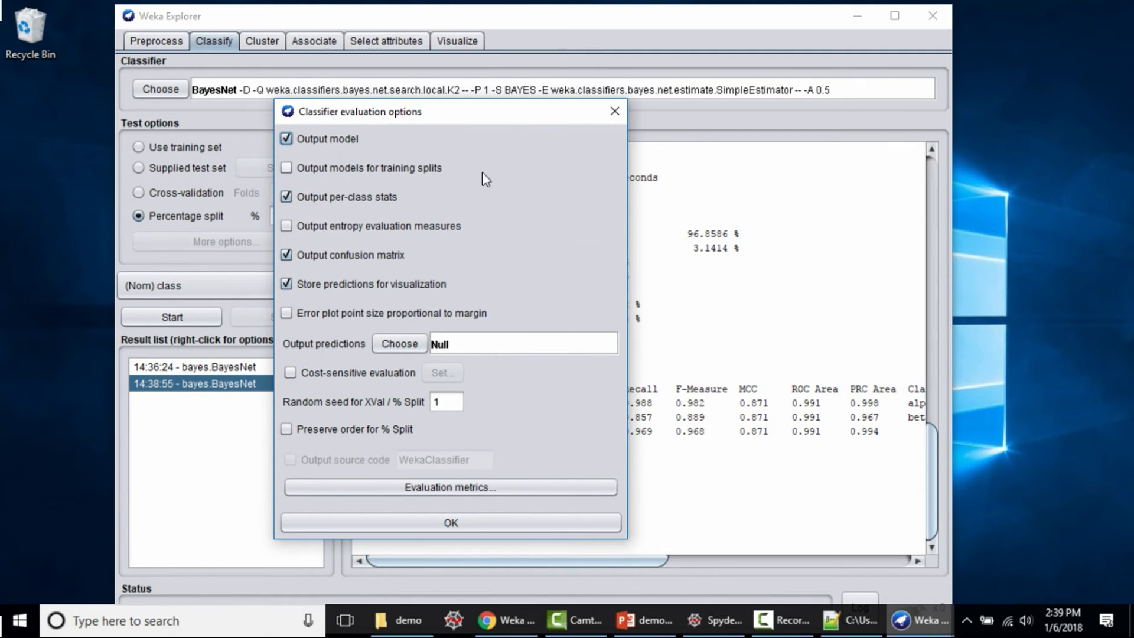
drag(448, 116, 510, 84)
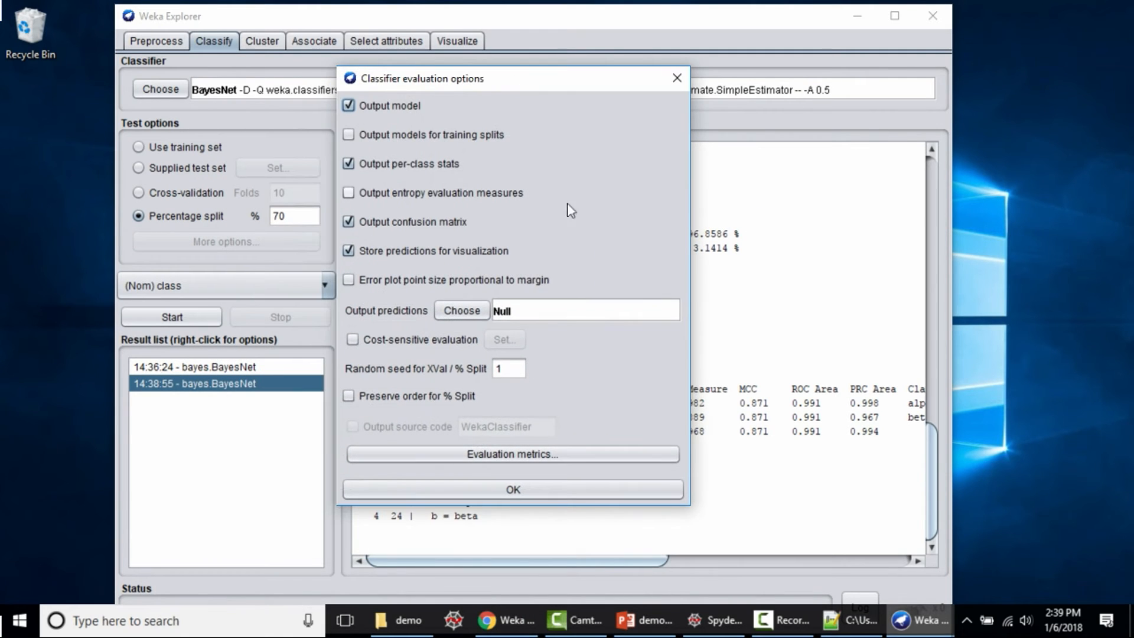
drag(434, 84, 531, 88)
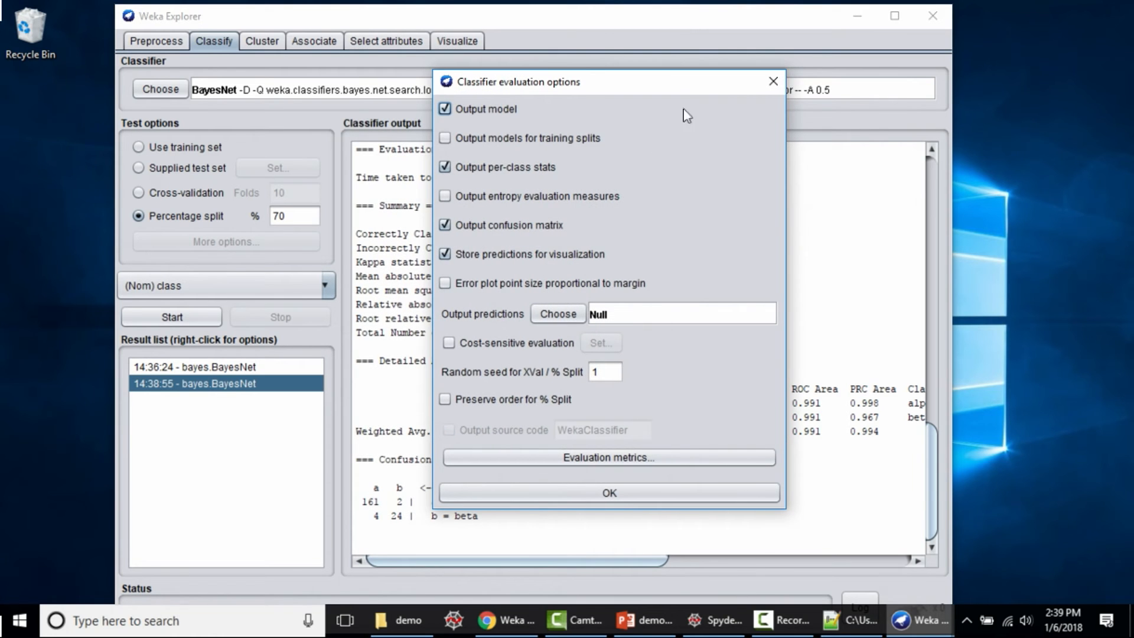
click(774, 81)
- Edit the random seed for the percentage split in the classifier evaluation options and confirm the options
click(227, 242)
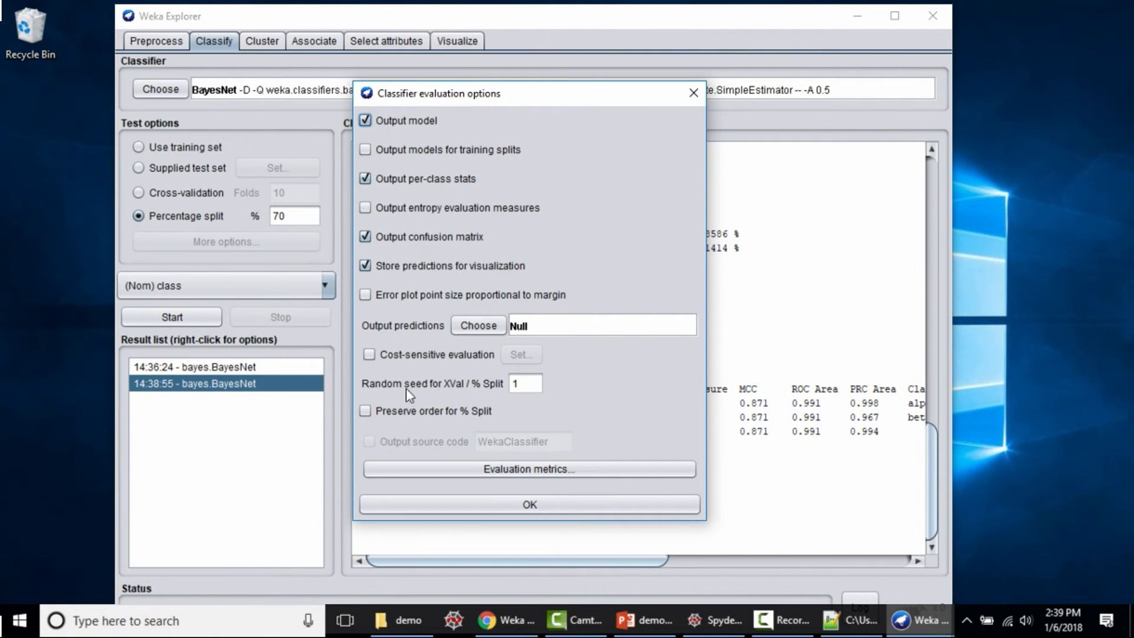
double_click(533, 386)
click(570, 504)
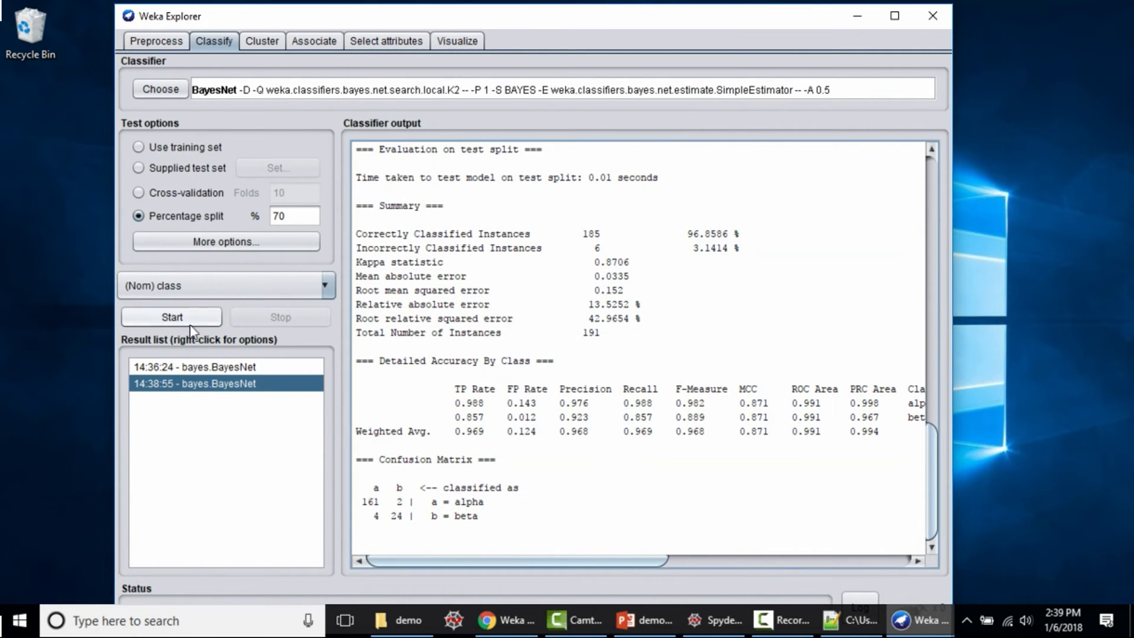
- Run BayesNet on the 70% split with the edited random seed and examine the percentage of correctly classified instances
click(177, 322)
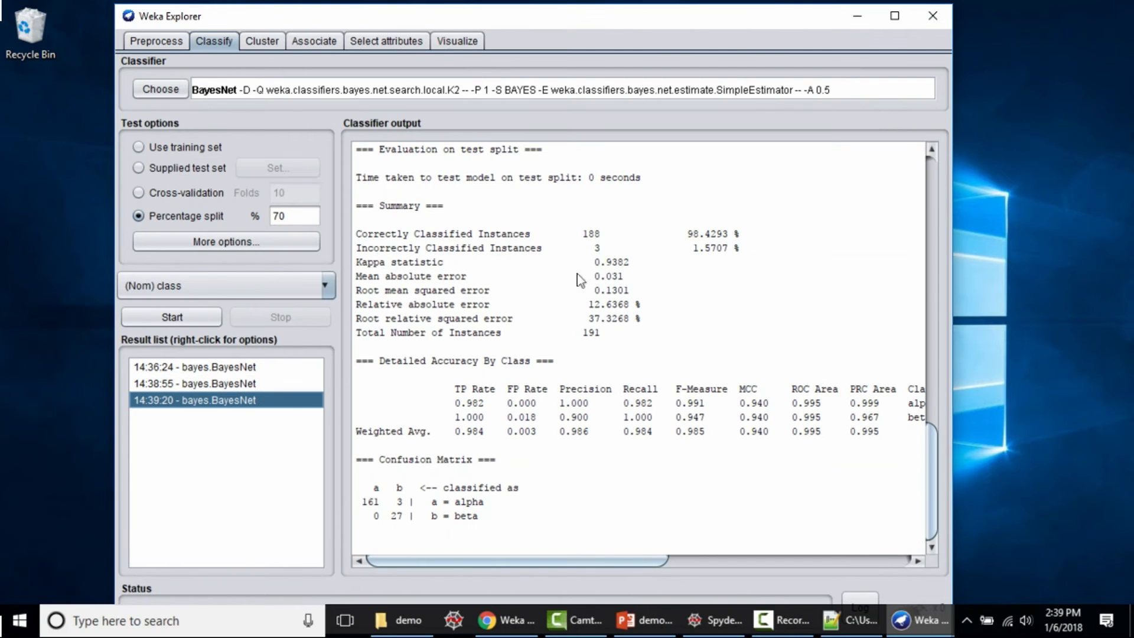
drag(683, 234, 740, 234)
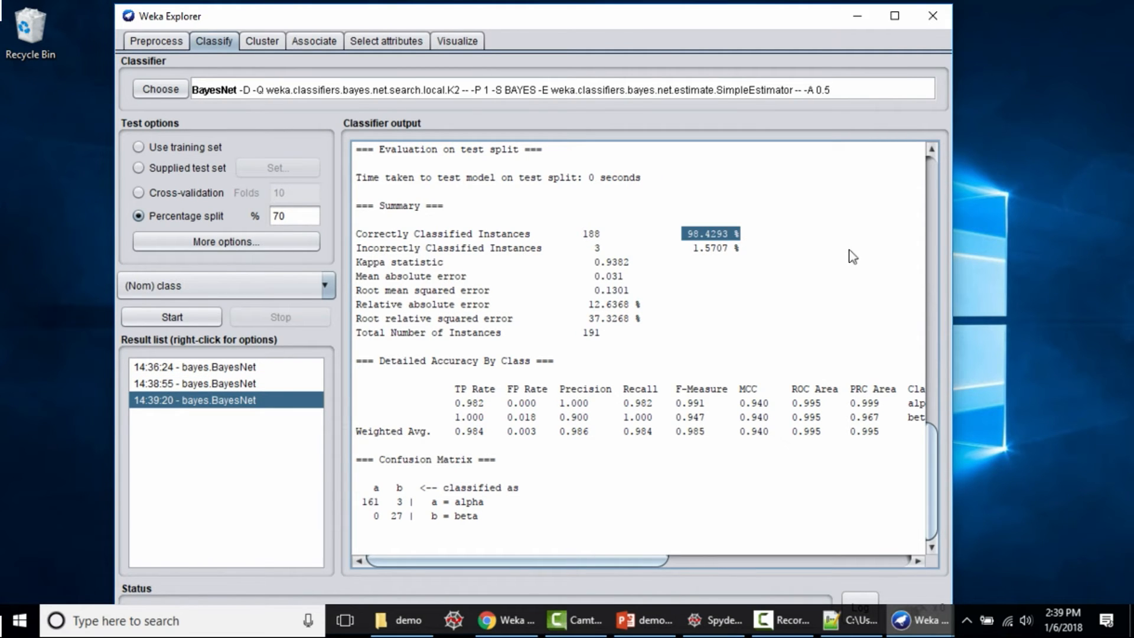
click(697, 253)
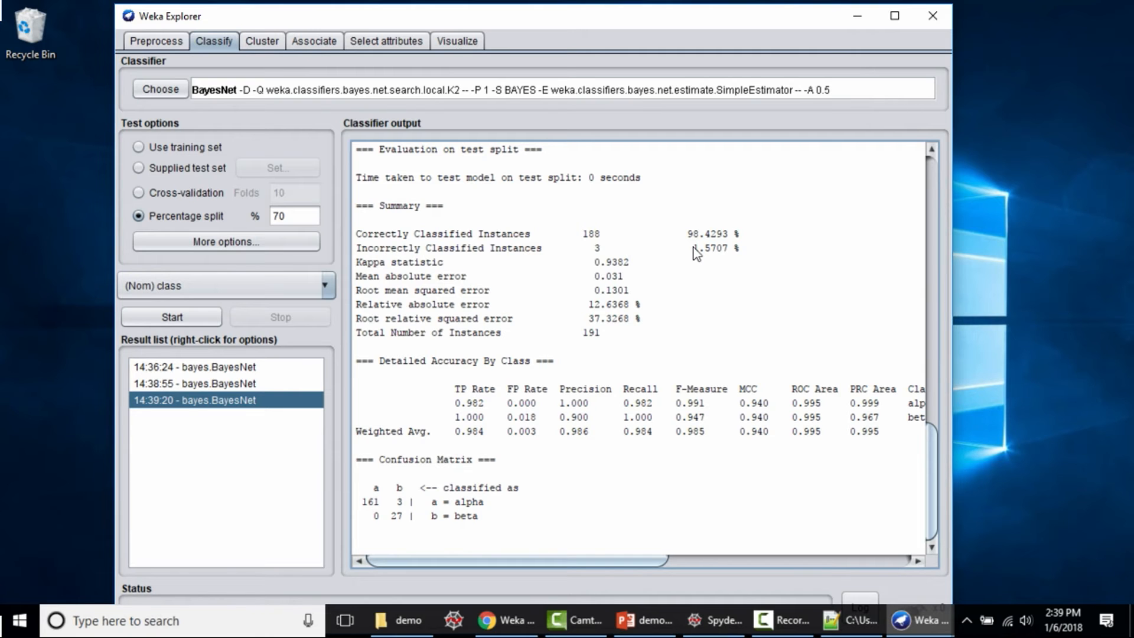
double_click(295, 216)
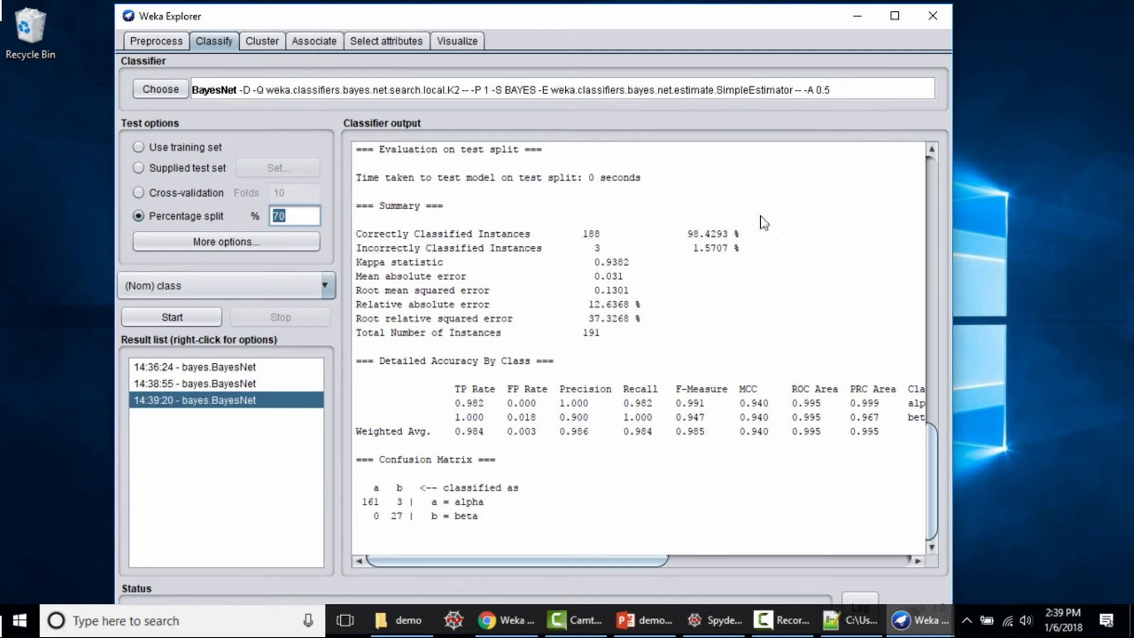
drag(682, 232, 731, 237)
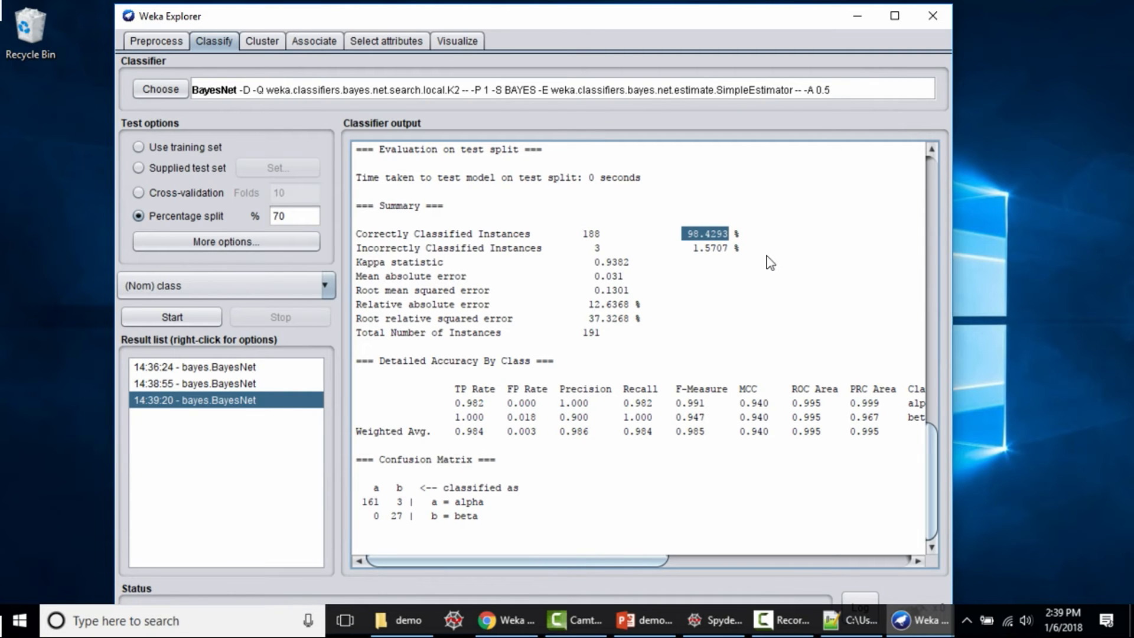
click(659, 261)
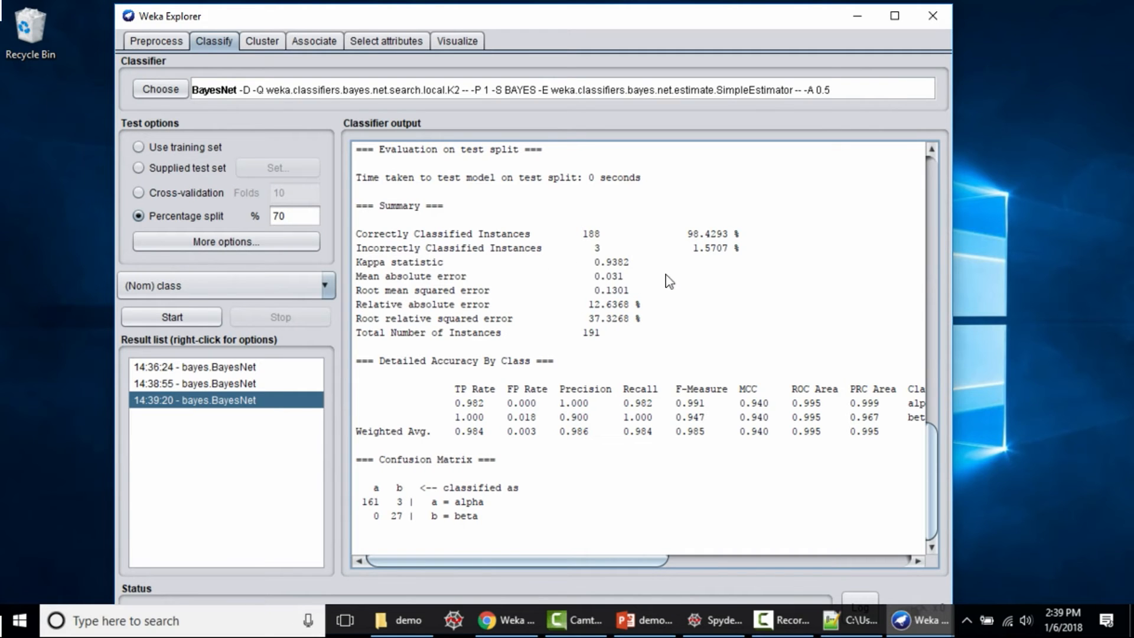
drag(688, 233, 740, 234)
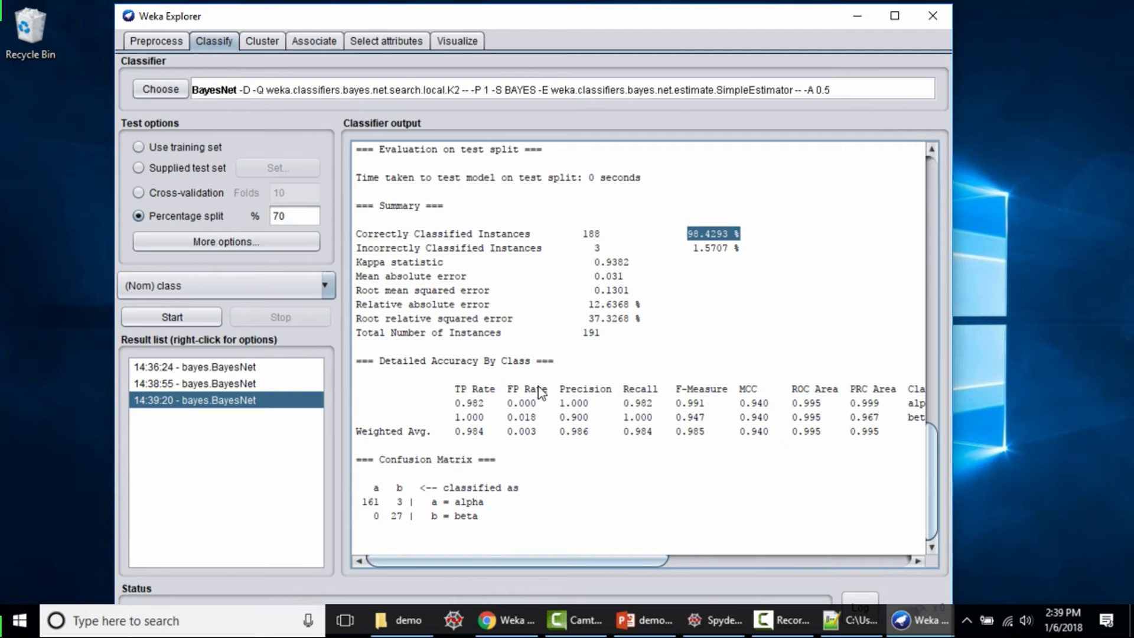
click(539, 387)
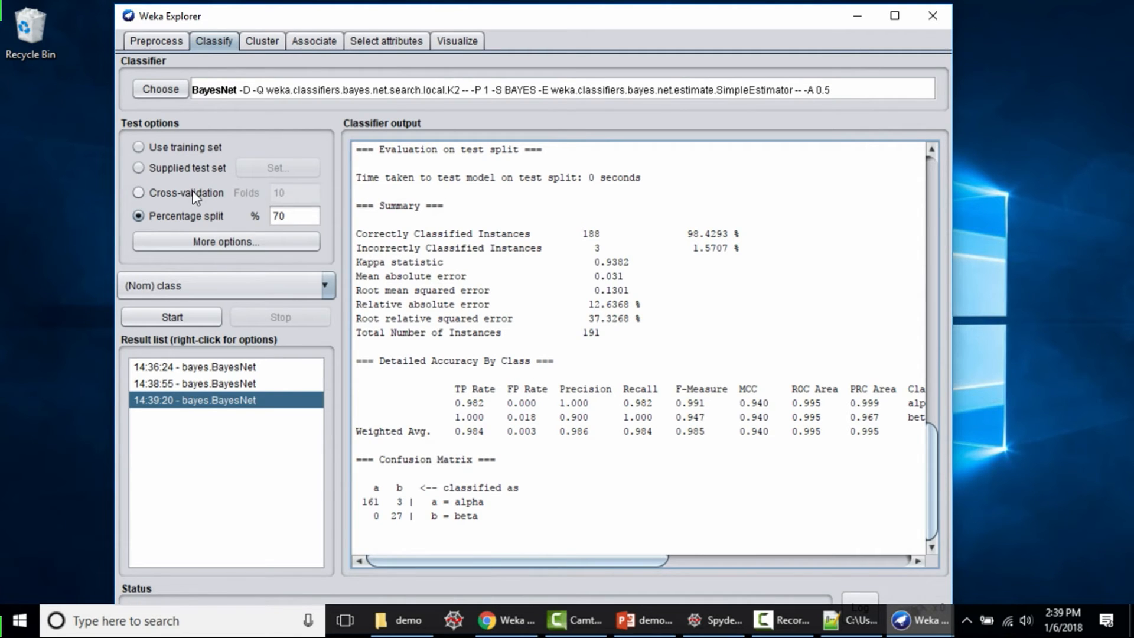
- Evaluate BayesNet with 10-fold cross-validation and check the percentage of correctly classified instances
click(221, 195)
double_click(275, 190)
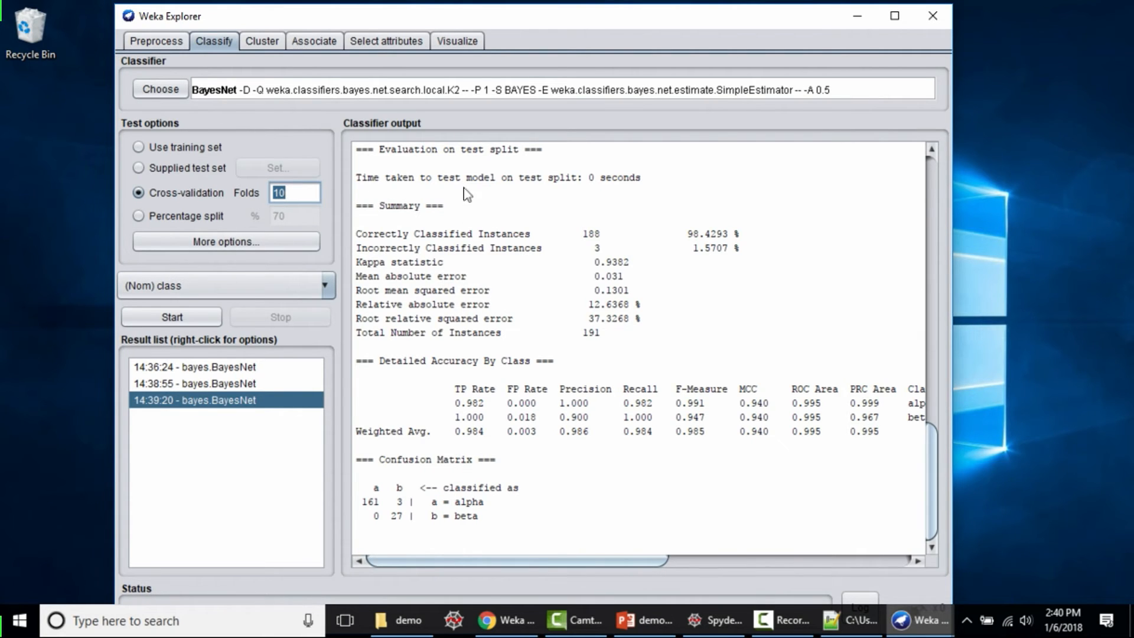
click(221, 192)
click(158, 317)
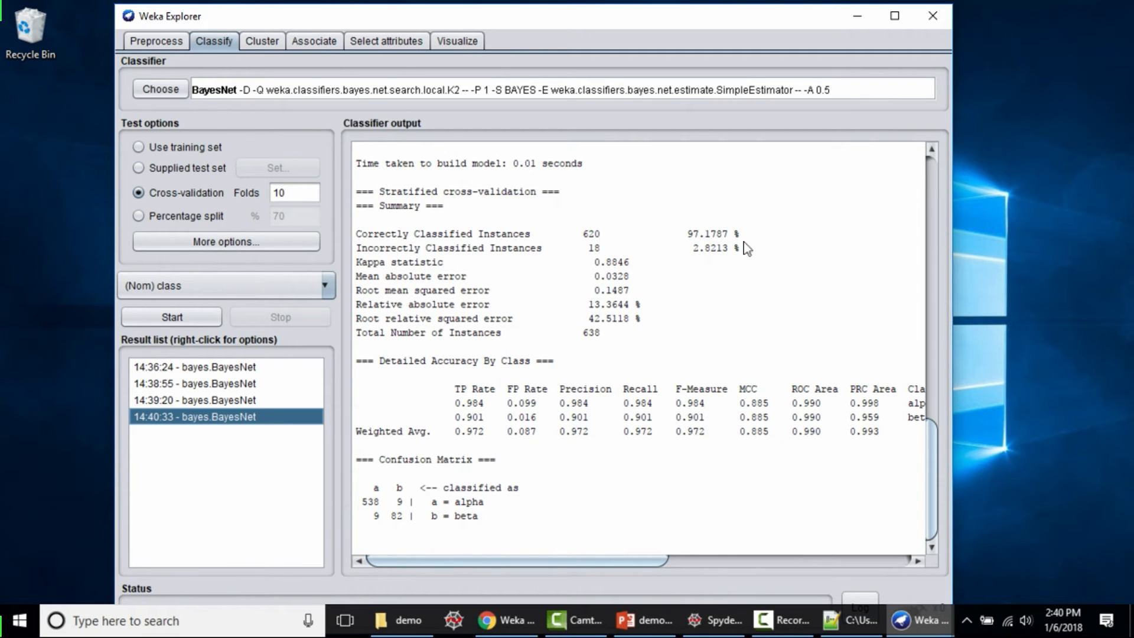
drag(688, 235, 745, 236)
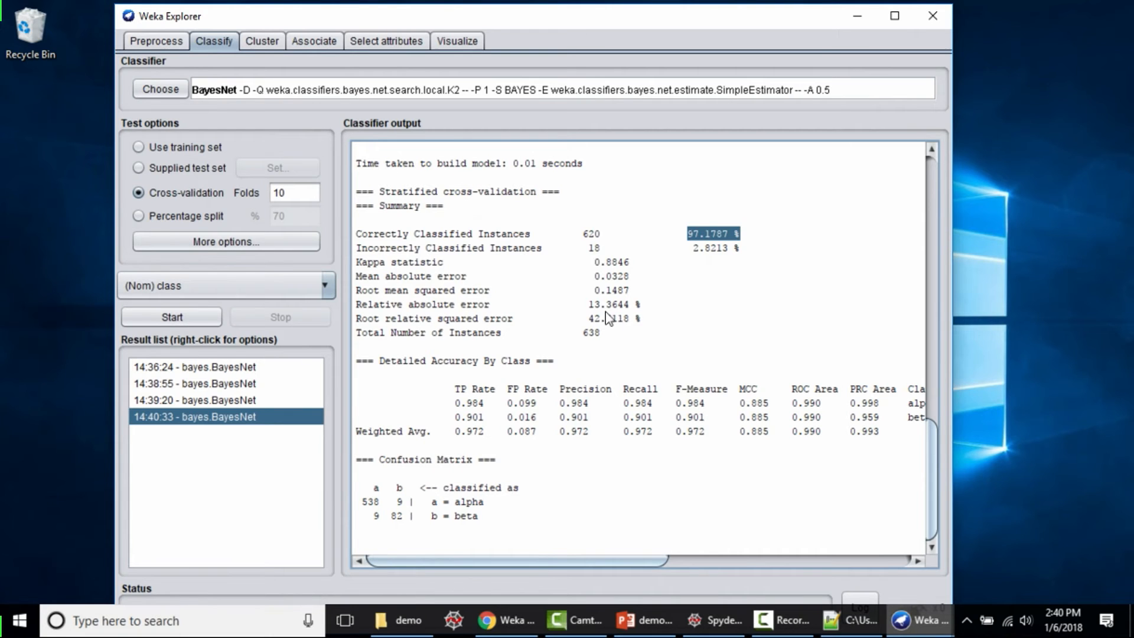
click(567, 356)
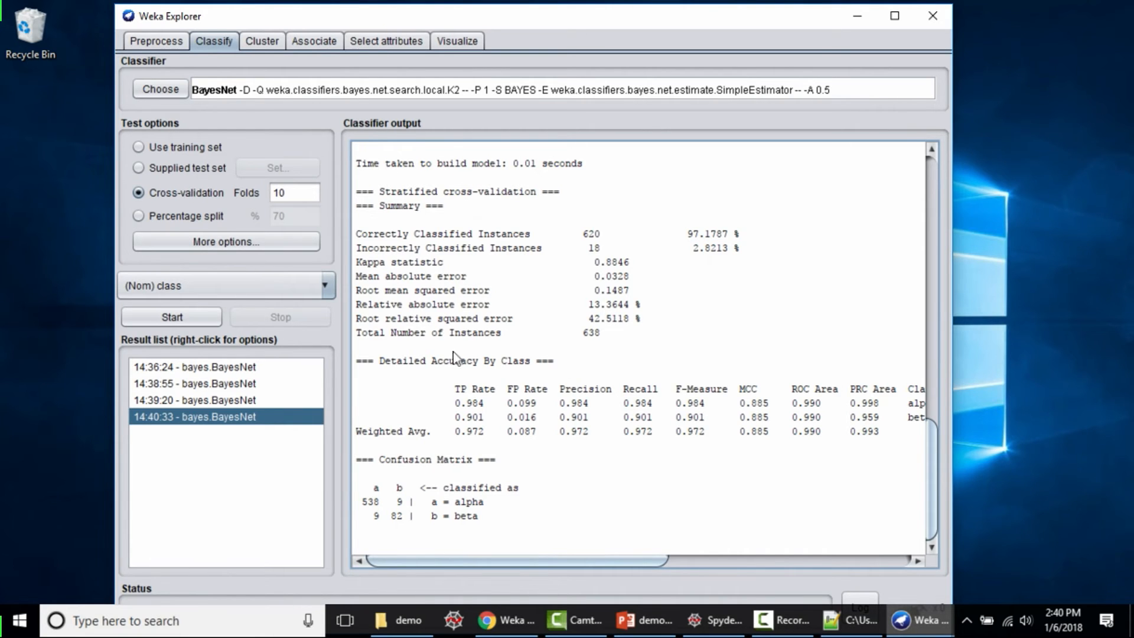
click(155, 89)
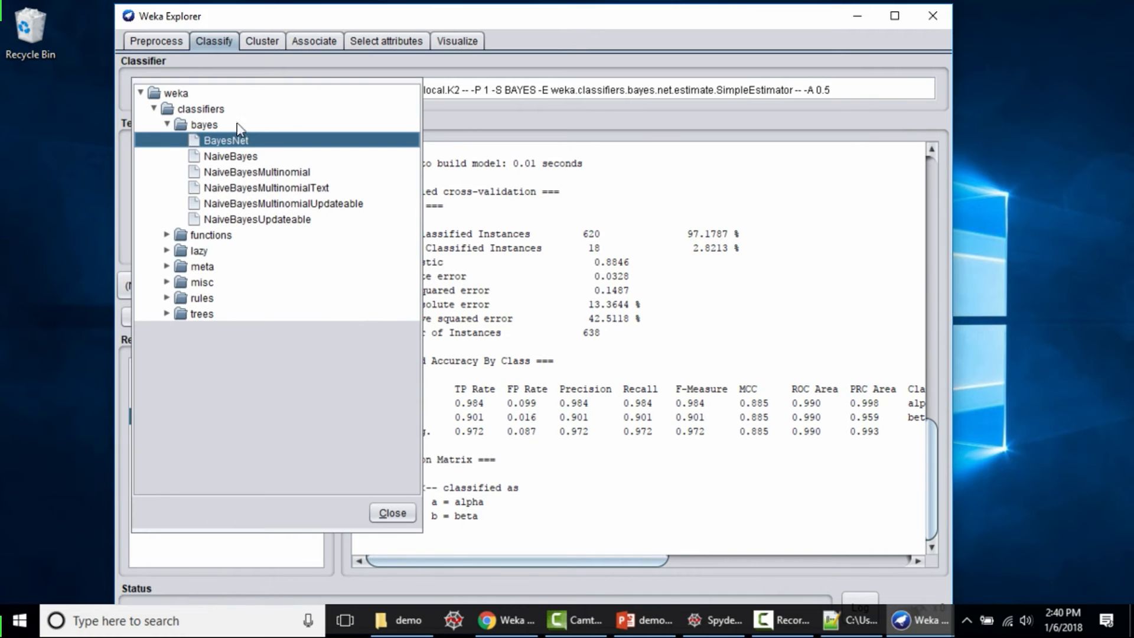
click(167, 235)
key(Escape)
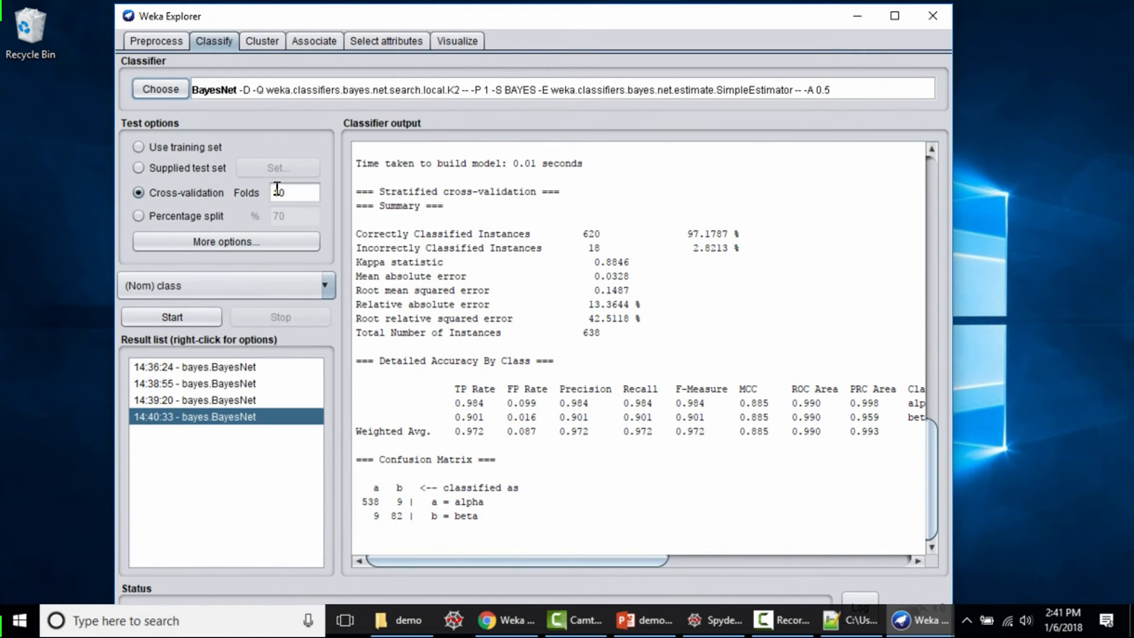
- Choose Bagging from the meta classifiers as the classifier
click(163, 84)
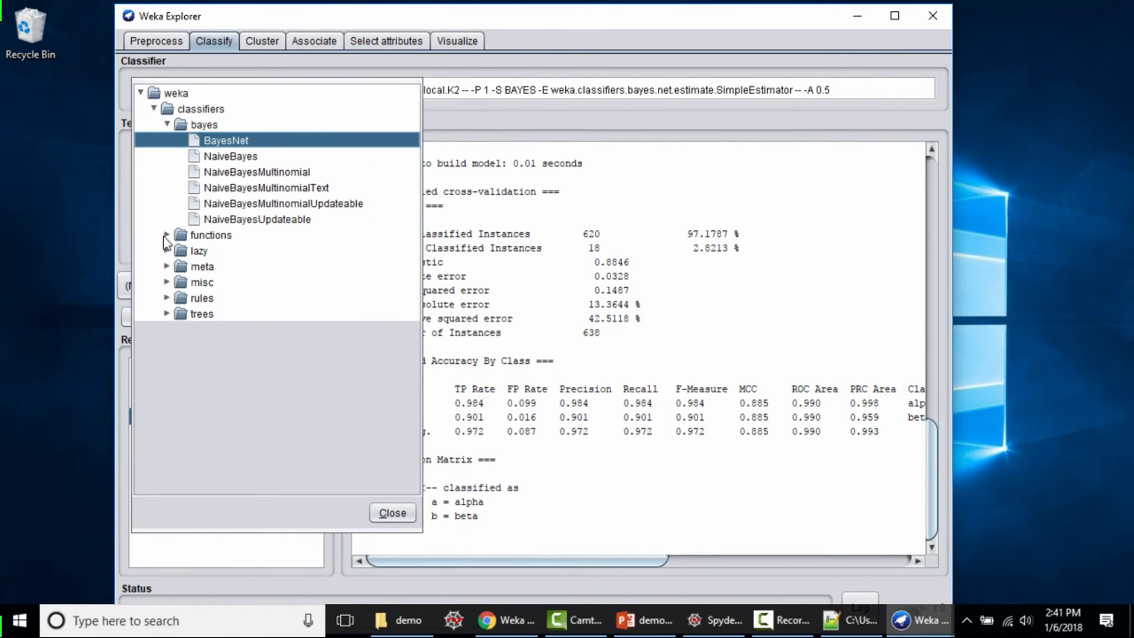
click(167, 266)
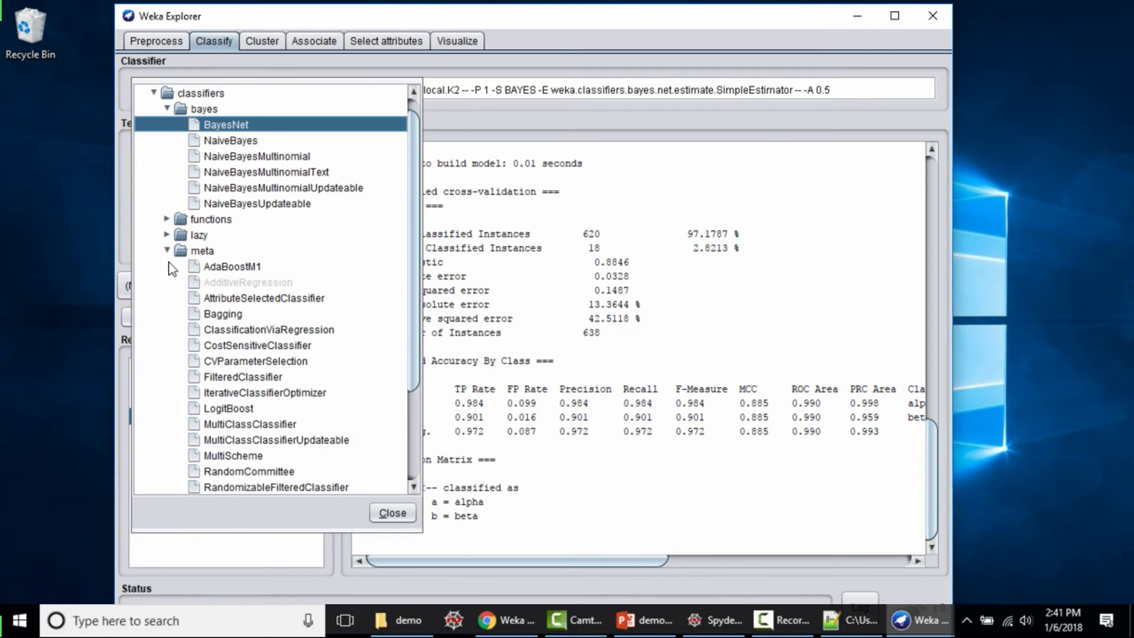
scroll(223, 250, down, 2)
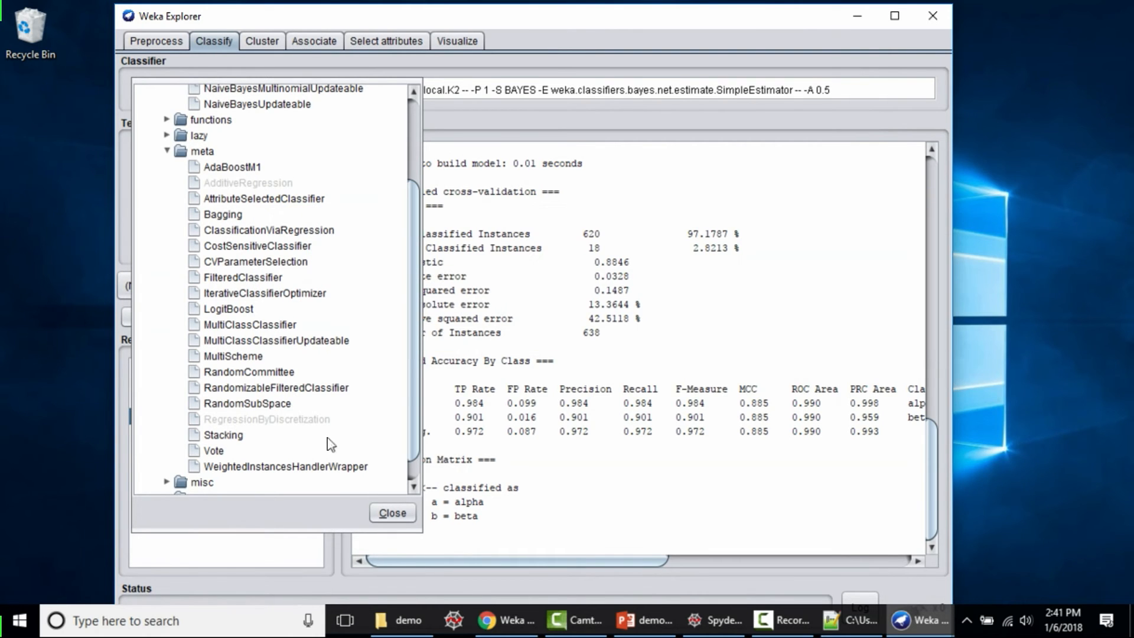
mouse_move(234, 437)
click(233, 213)
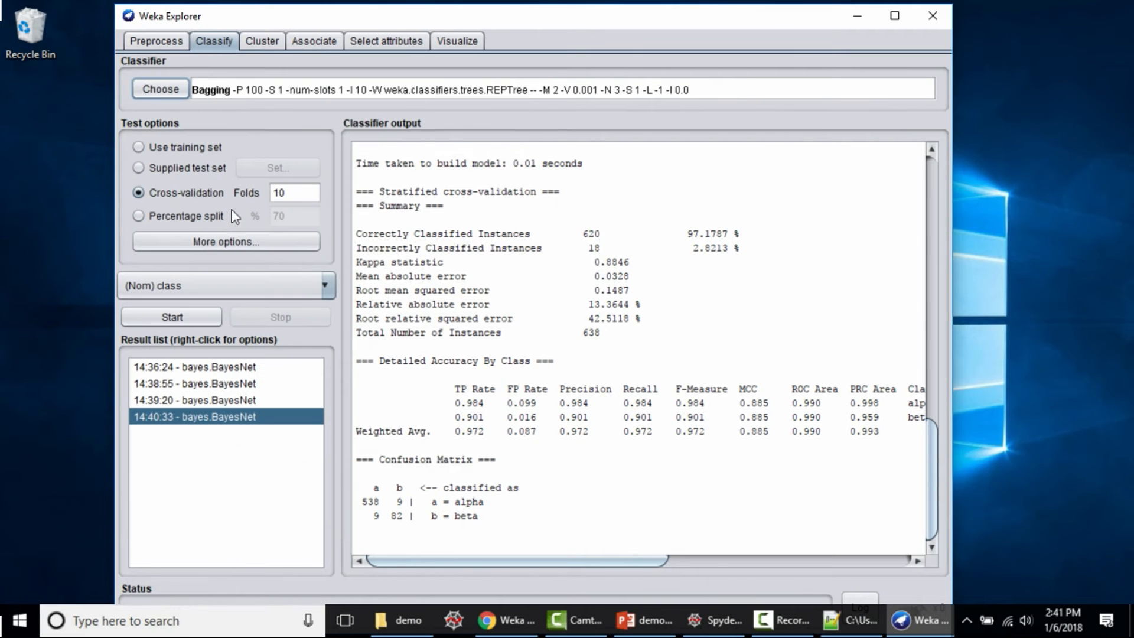
- Set the base classifier of Bagging to the J48 tree, confirm the settings, and run it with 10-fold cross-validation
click(447, 95)
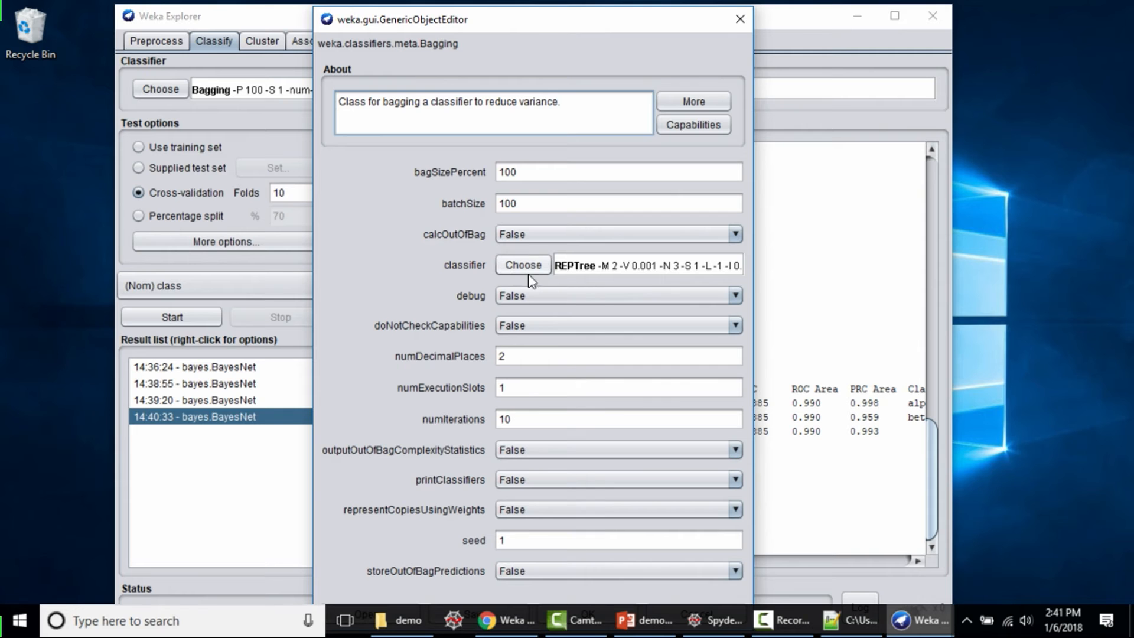
drag(498, 30, 602, 23)
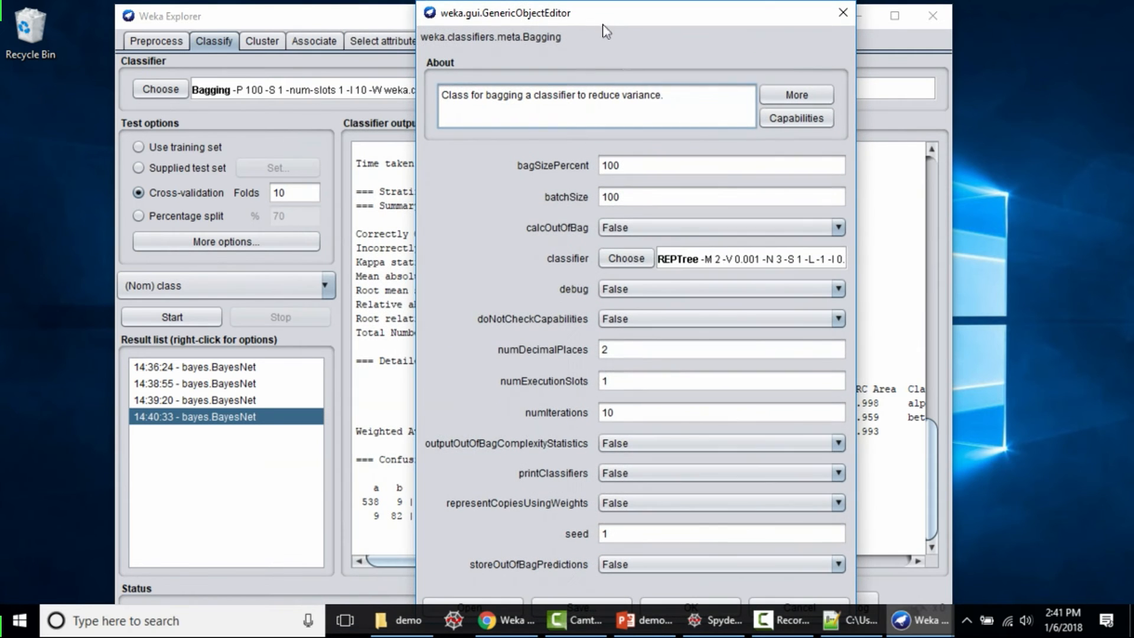
click(633, 258)
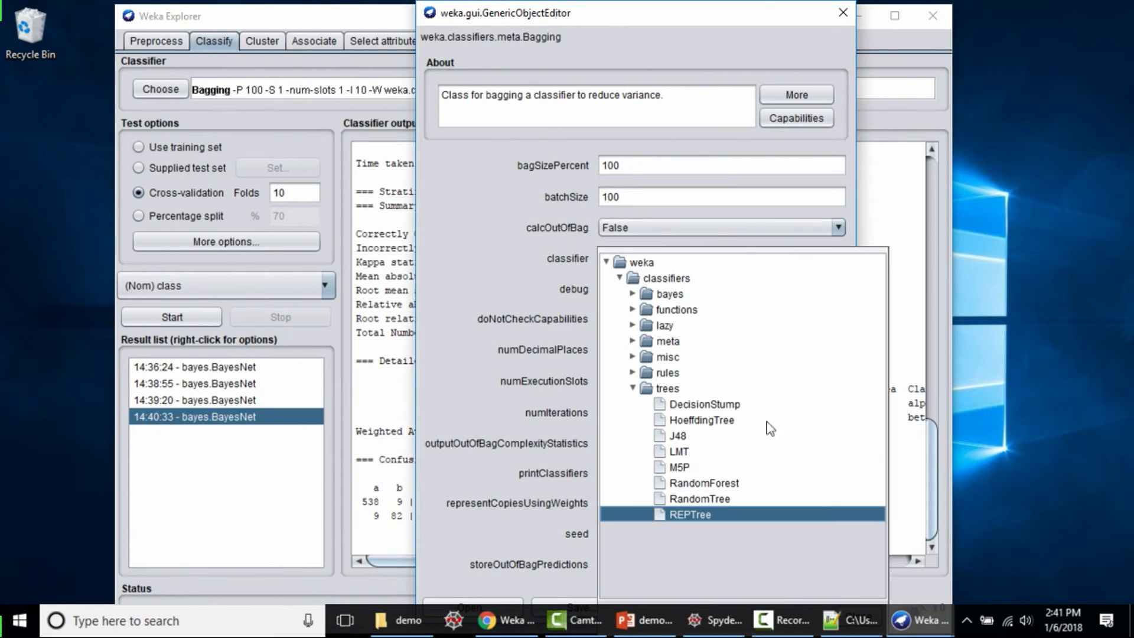
click(678, 436)
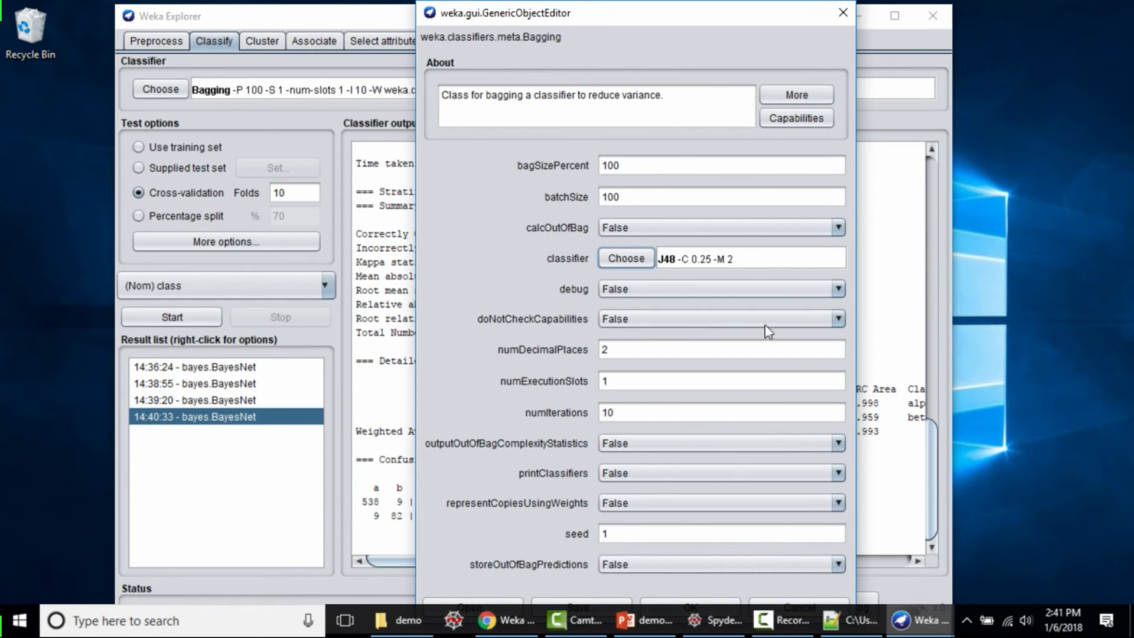
click(640, 260)
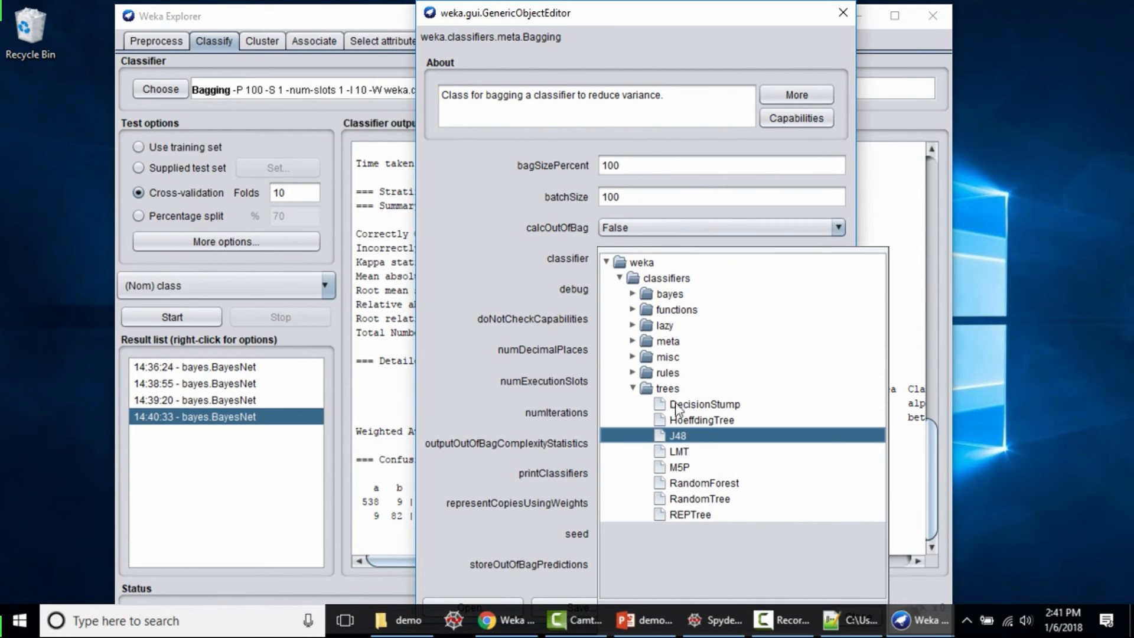
click(680, 439)
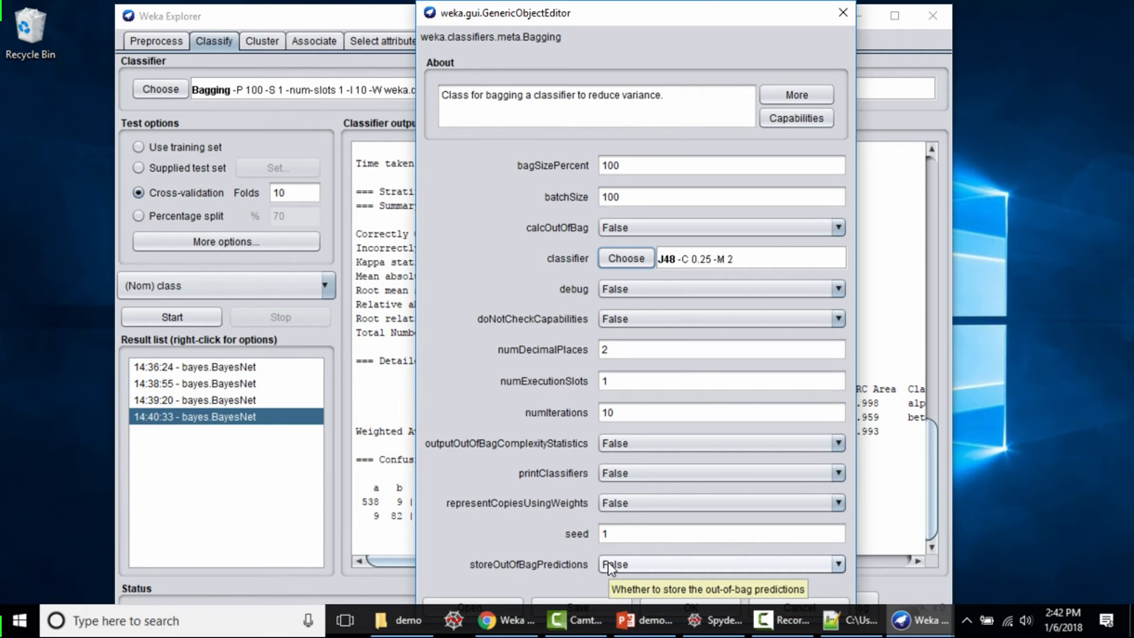
drag(700, 1, 707, 26)
click(720, 544)
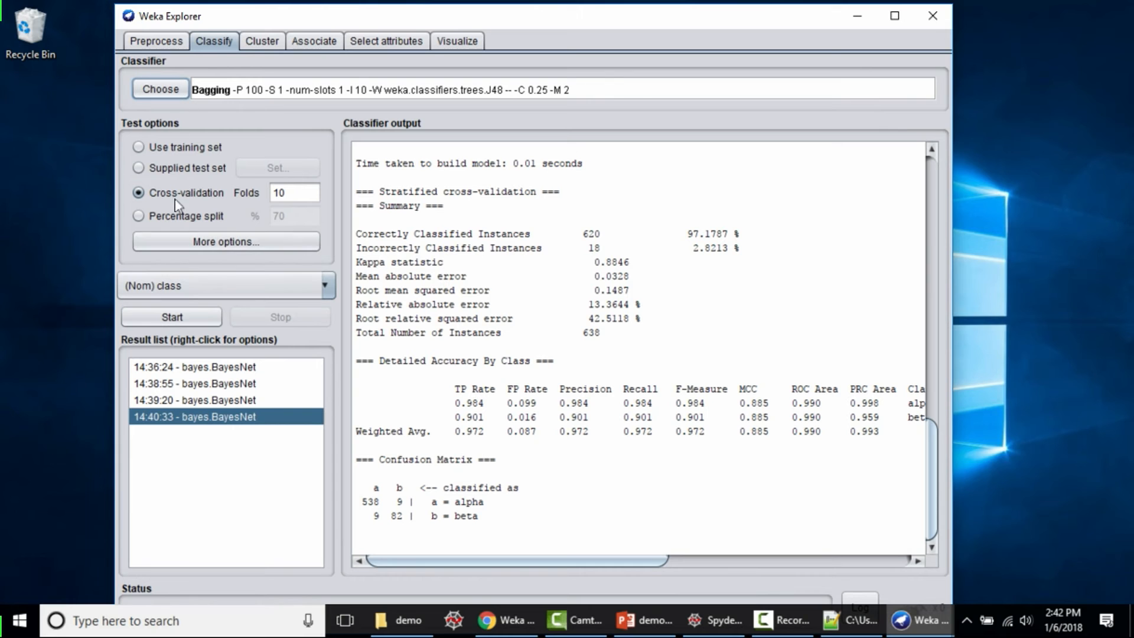
click(168, 319)
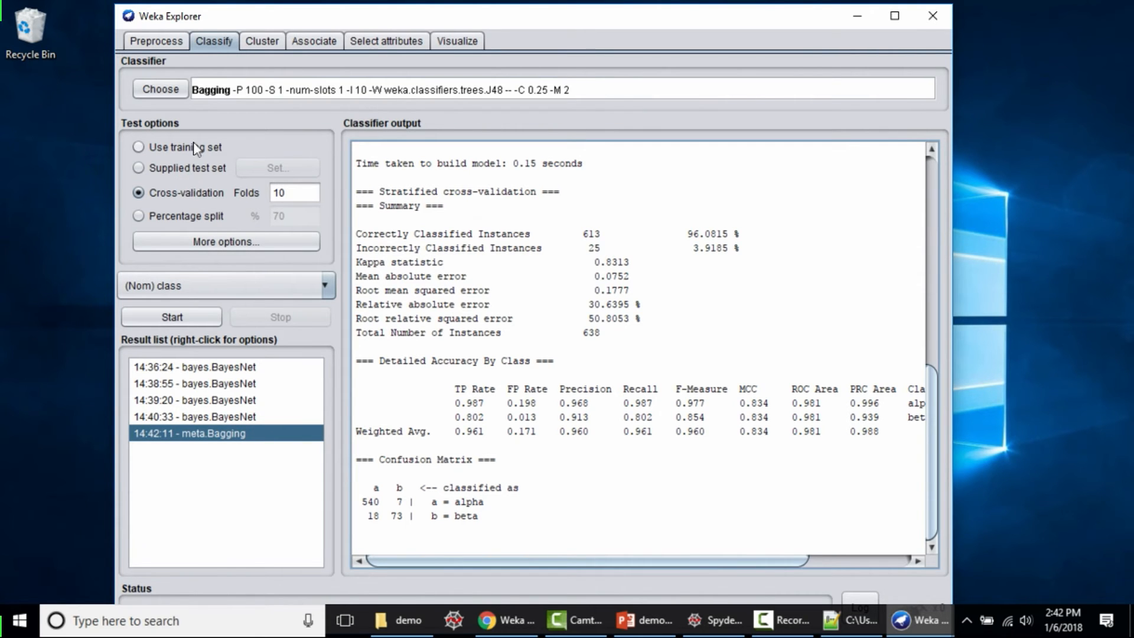
- Look through the dataset's full attribute list from A to class and return to the Bagging results
click(161, 41)
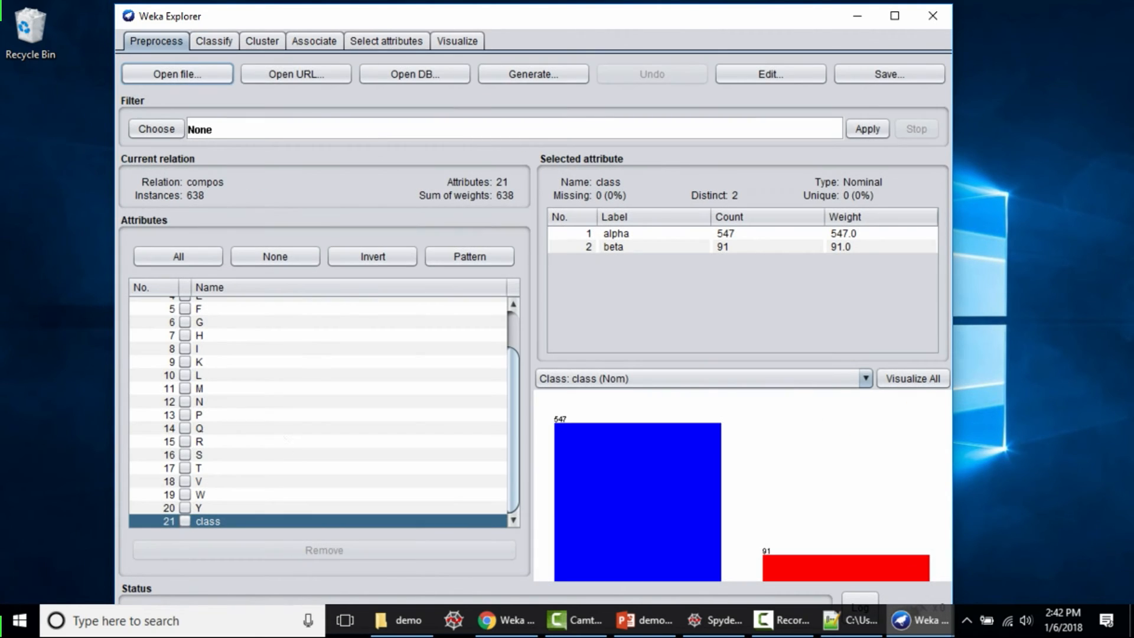
scroll(286, 438, up, 2)
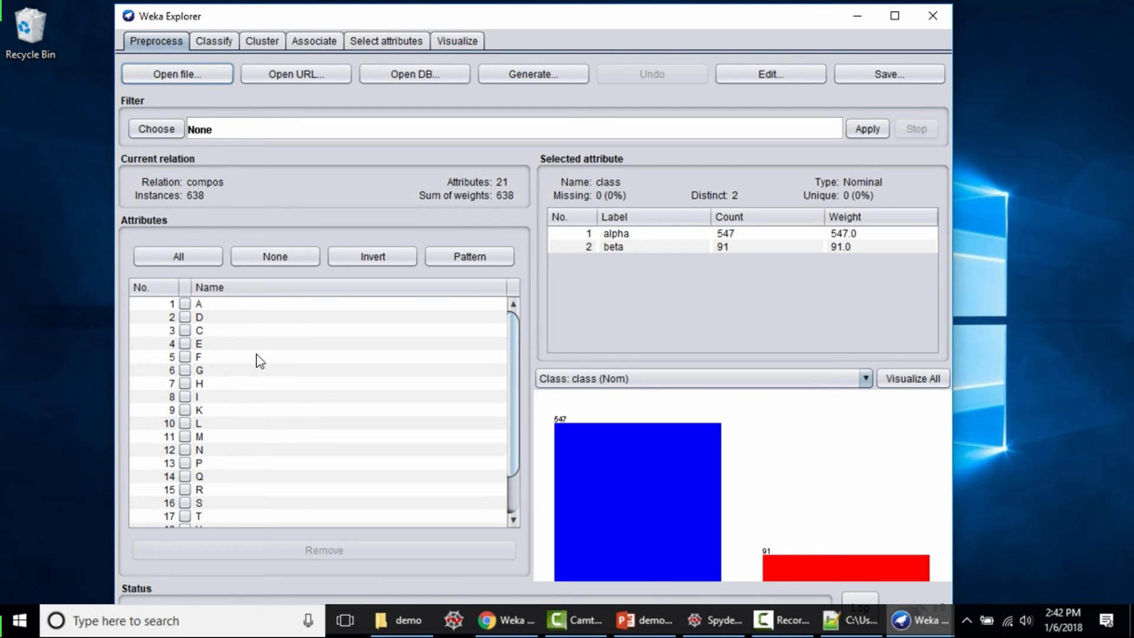
scroll(262, 361, down, 2)
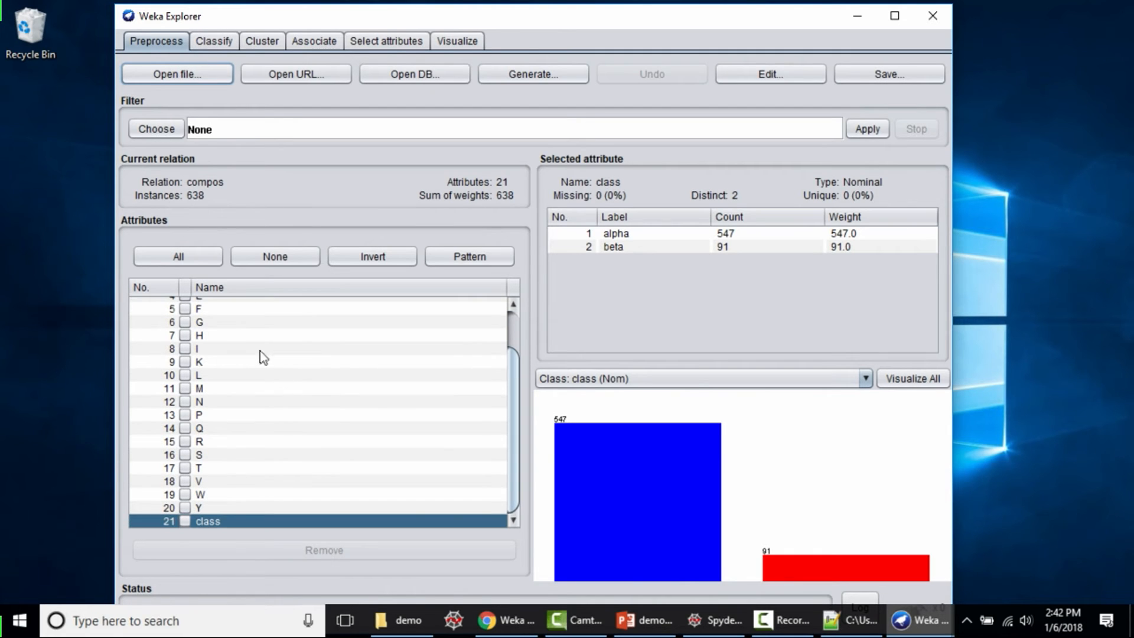
scroll(263, 353, up, 2)
scroll(238, 355, down, 2)
scroll(303, 399, up, 2)
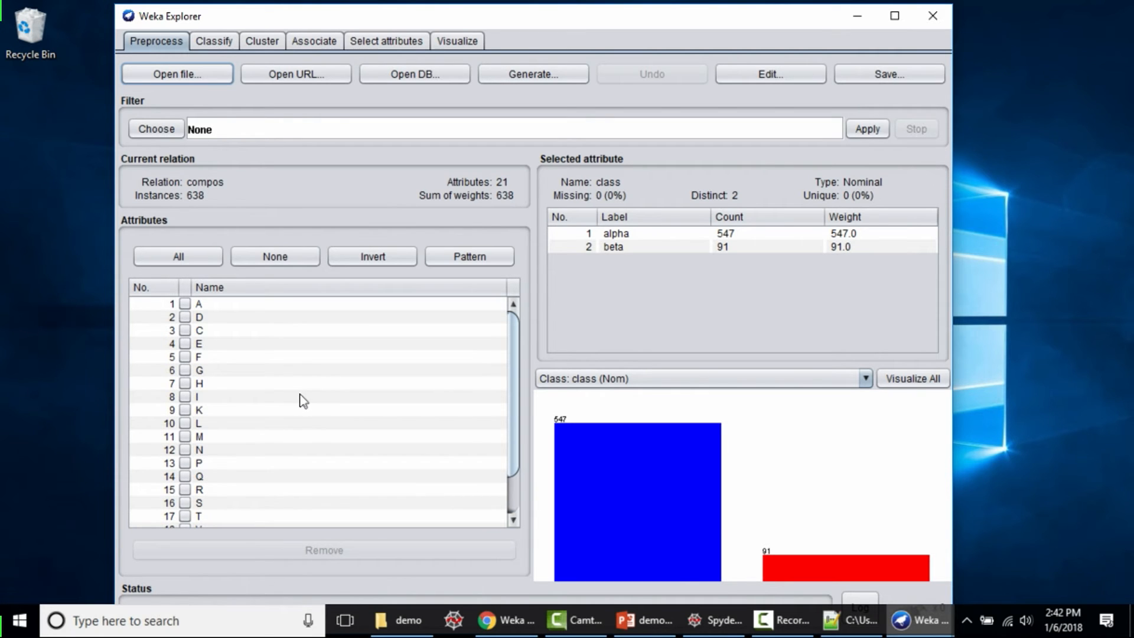
click(204, 40)
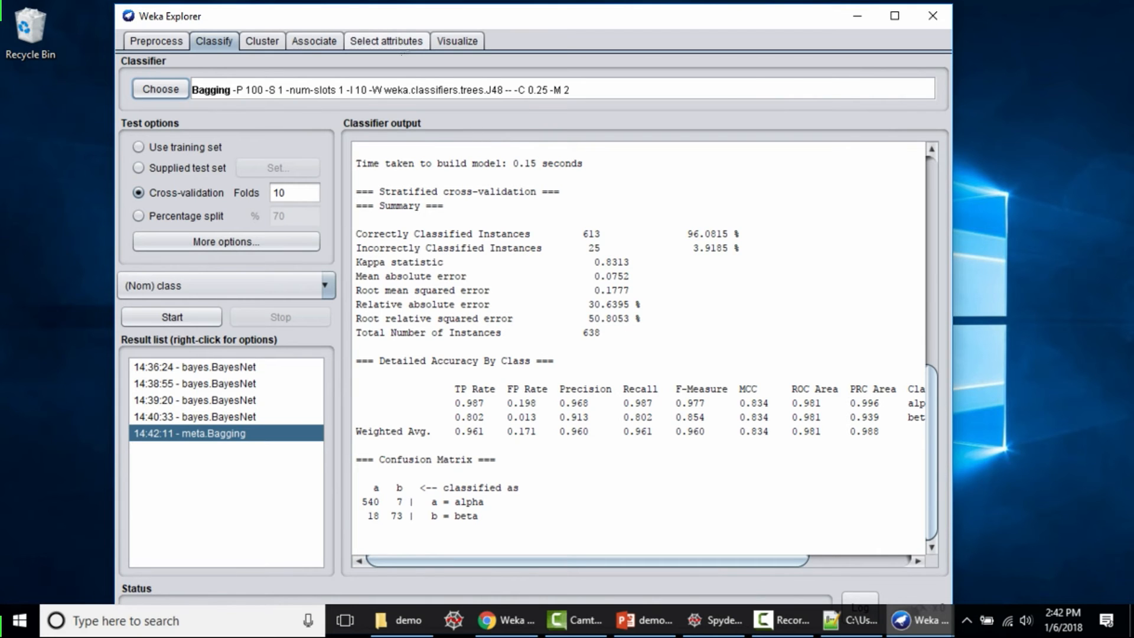
- Set up attribute selection with ClassifierAttributeEval as the attribute evaluator and Ranker as the search method
click(389, 41)
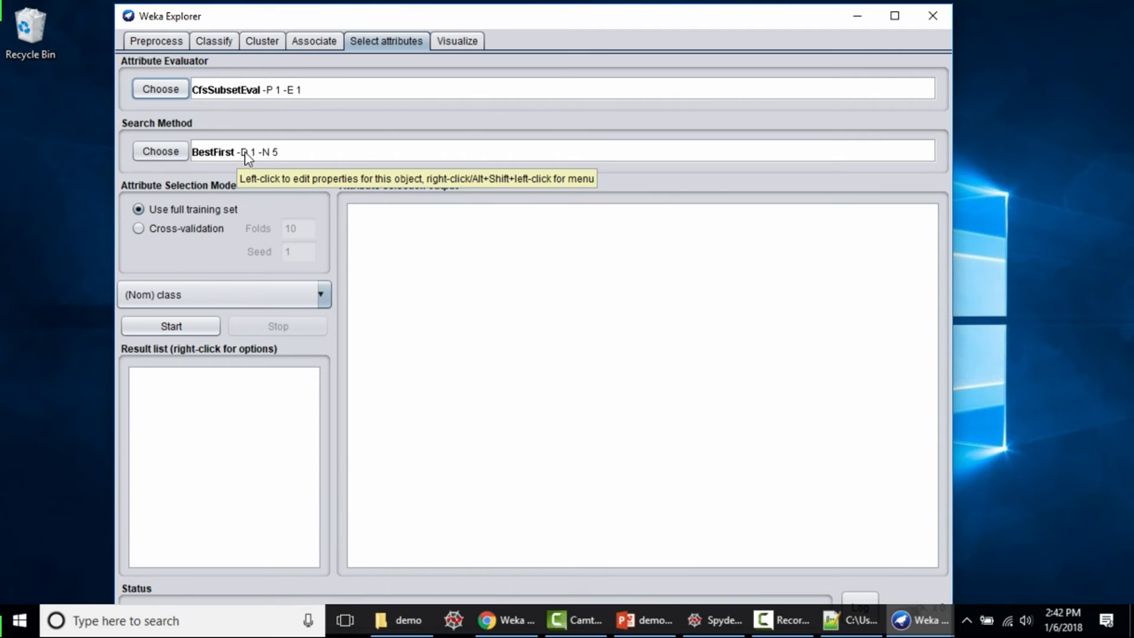
click(176, 94)
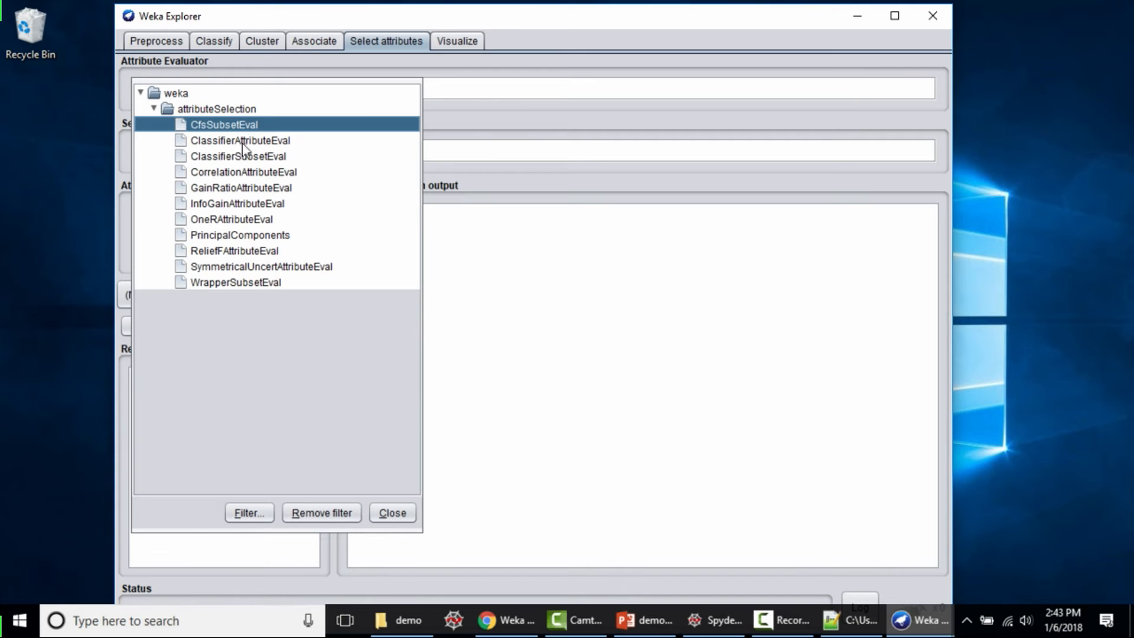
click(242, 143)
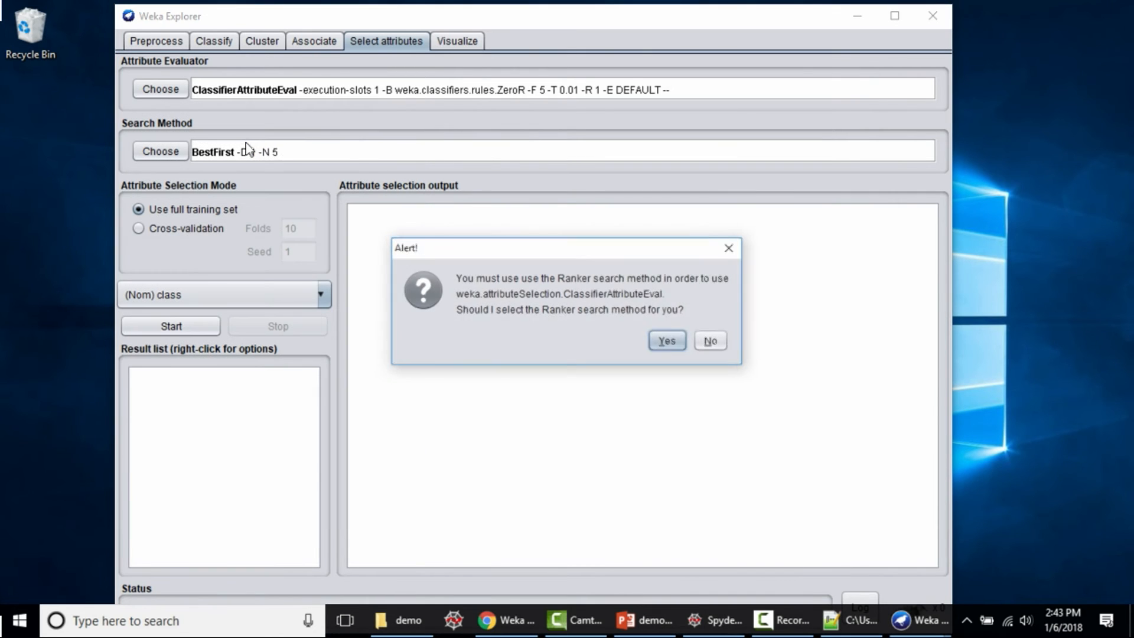
click(668, 342)
click(160, 152)
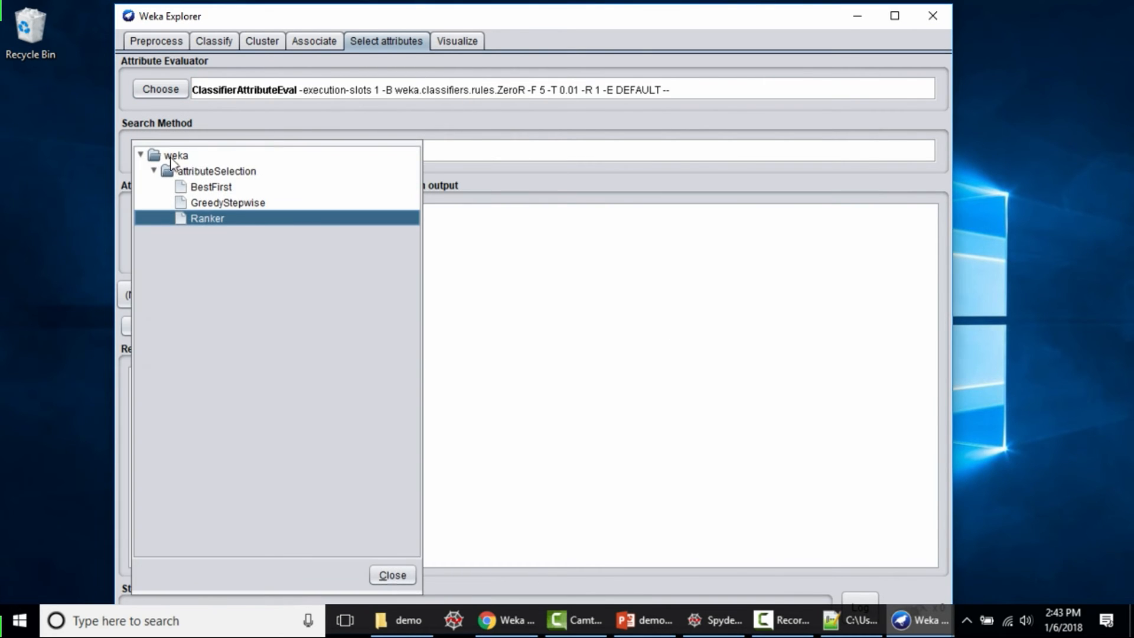
click(220, 218)
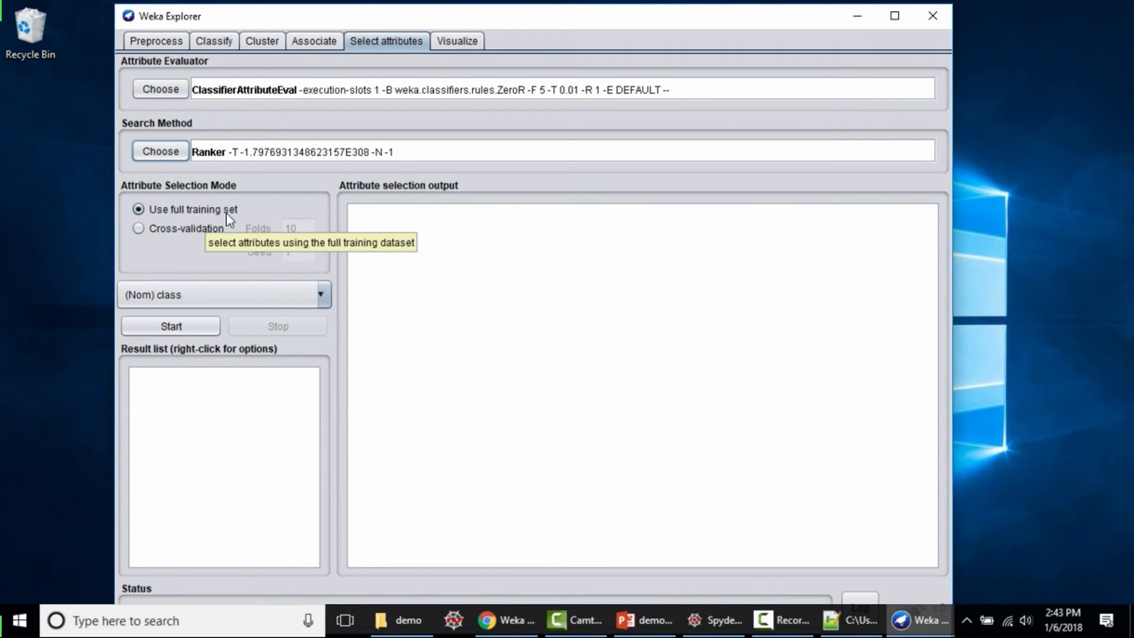
- Set the classifier used by ClassifierAttributeEval to the J48 tree and confirm the evaluator settings
click(555, 95)
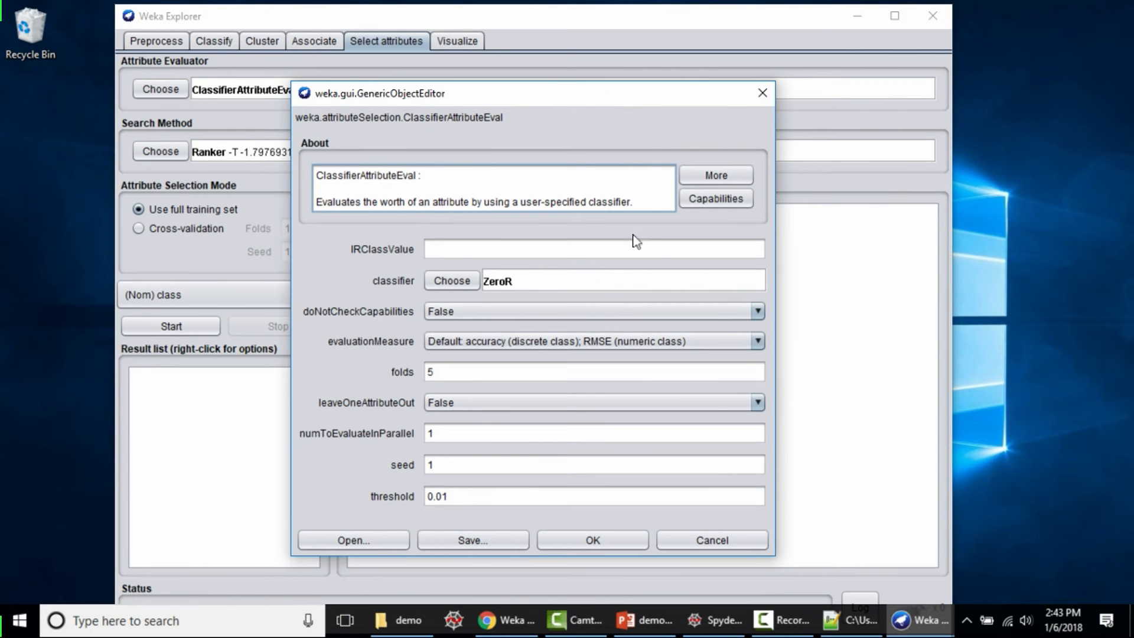
drag(600, 97, 758, 82)
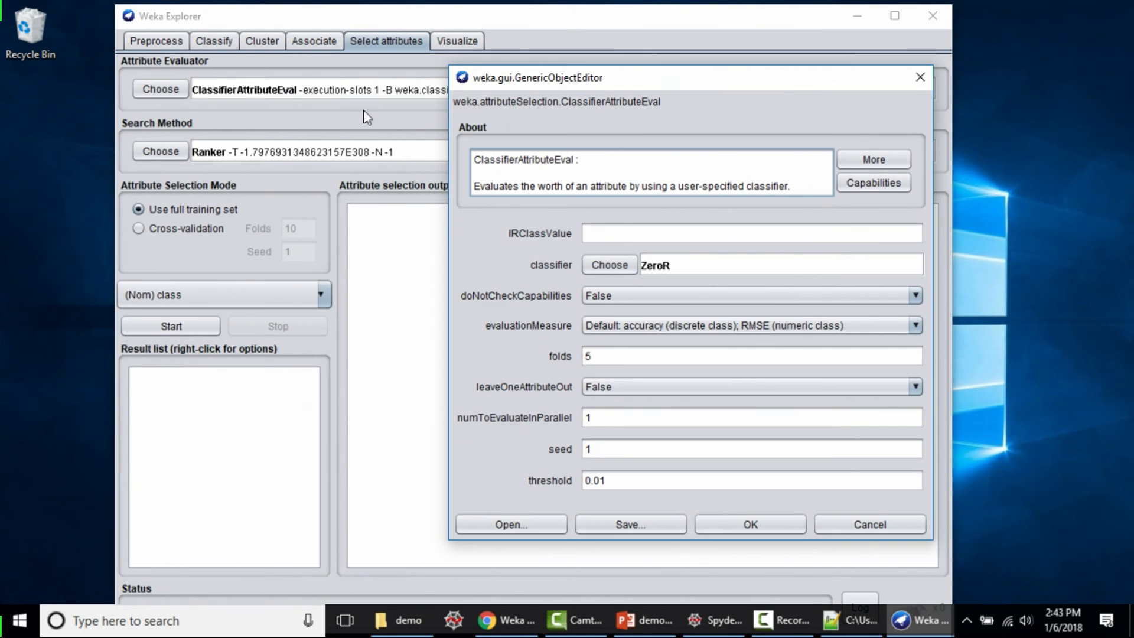
drag(566, 96, 620, 82)
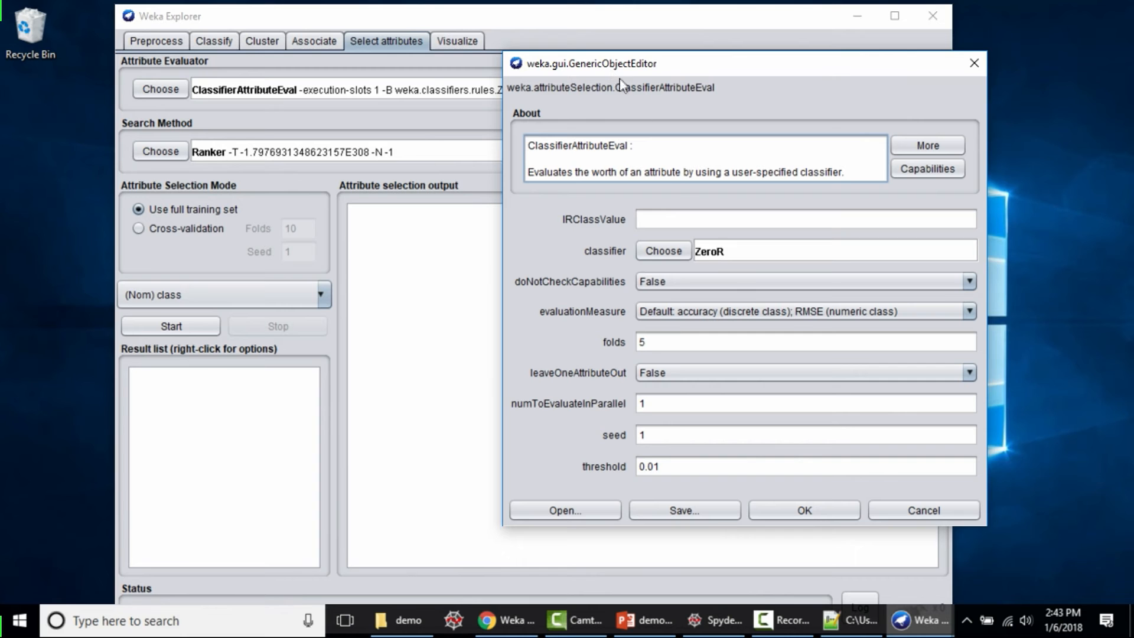
click(674, 253)
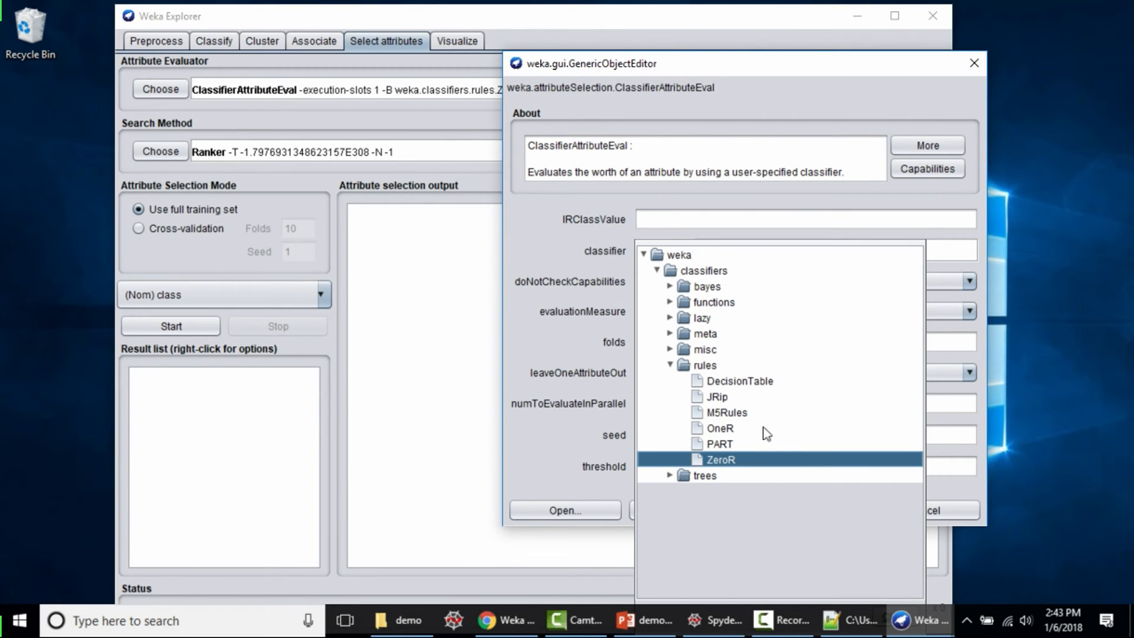
click(697, 369)
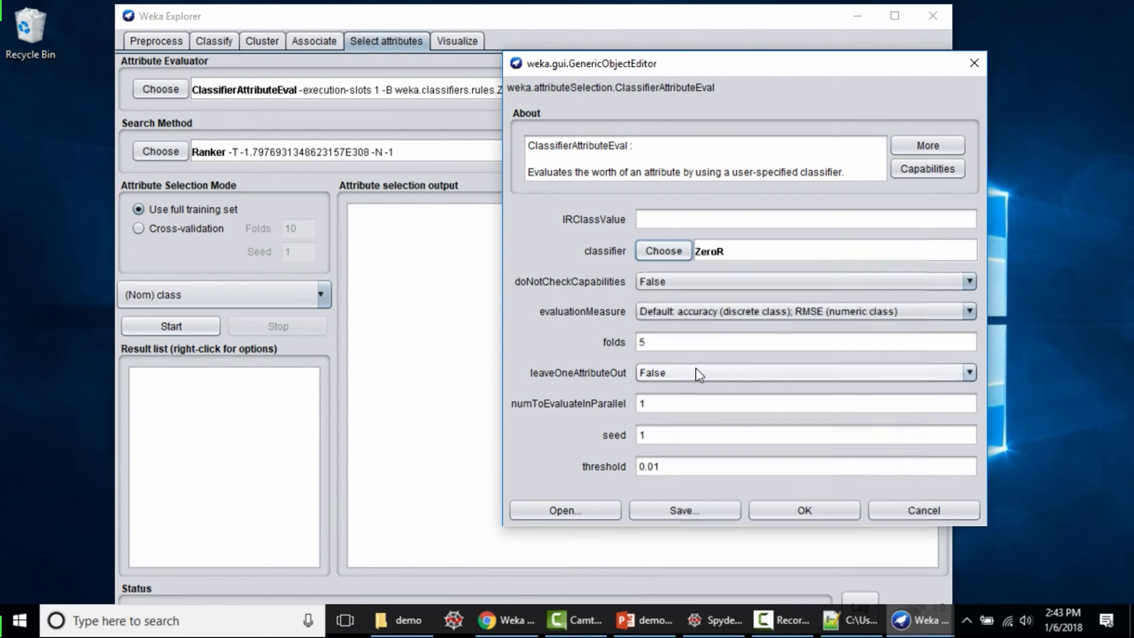
click(687, 246)
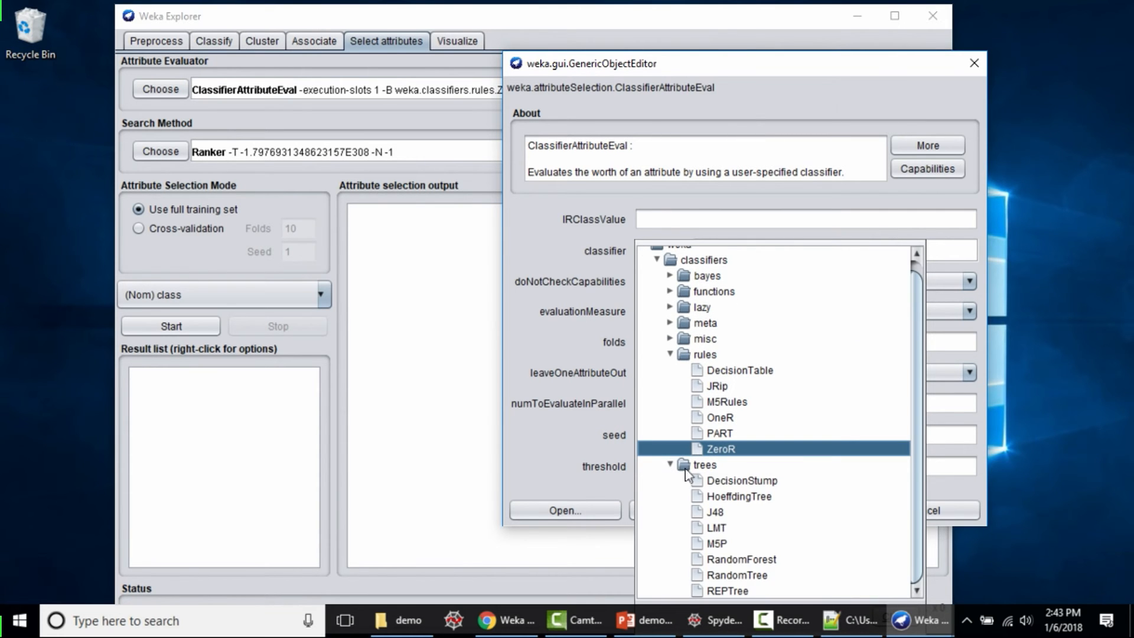
click(716, 513)
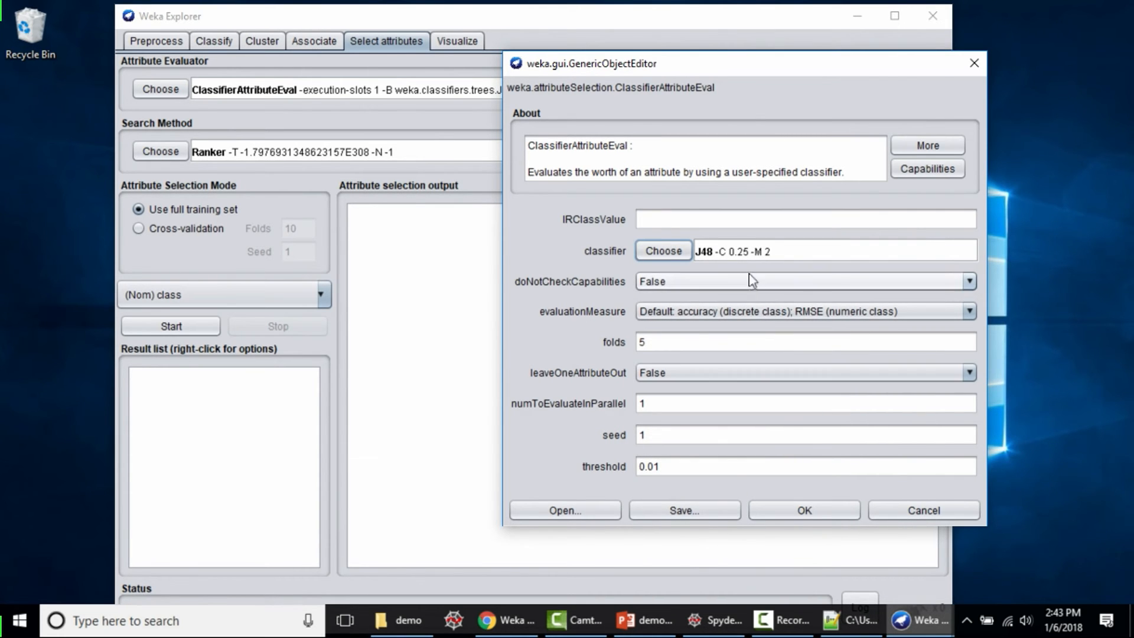
click(794, 510)
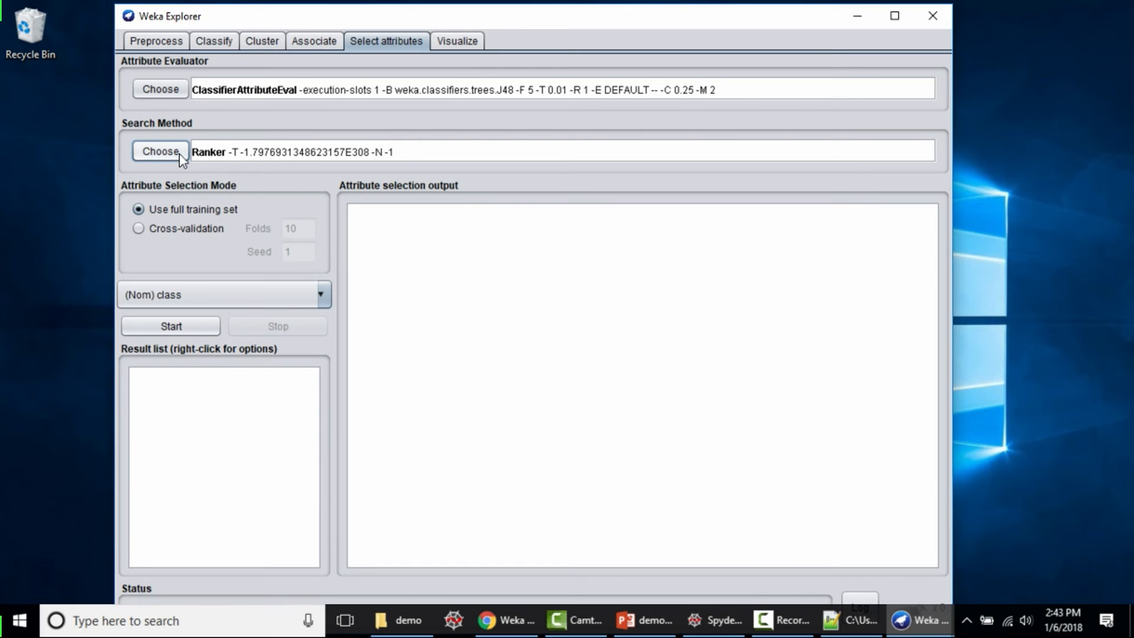
- Run the attribute selection on the full training set and review the ranked attributes and the selected attribute list
click(171, 327)
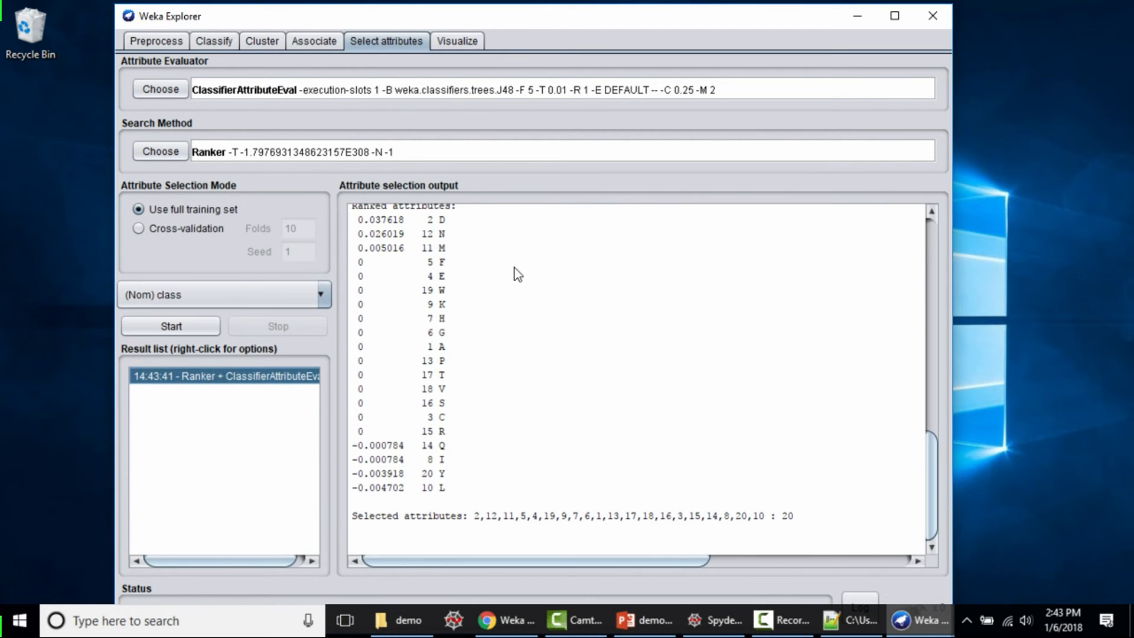
scroll(518, 274, up, 1)
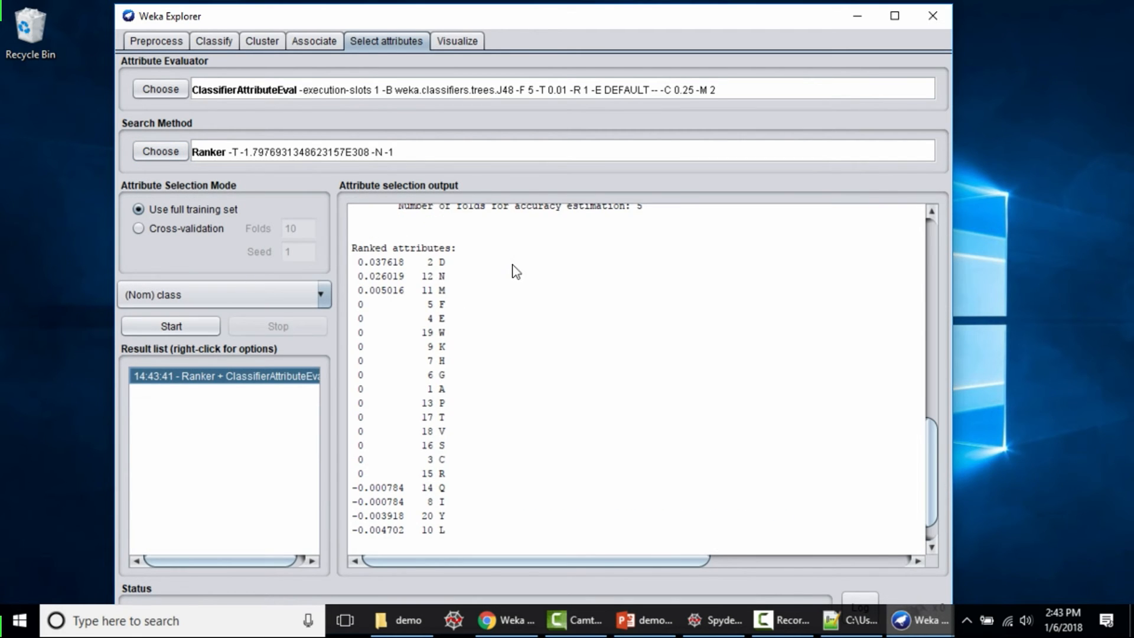
scroll(517, 281, down, 1)
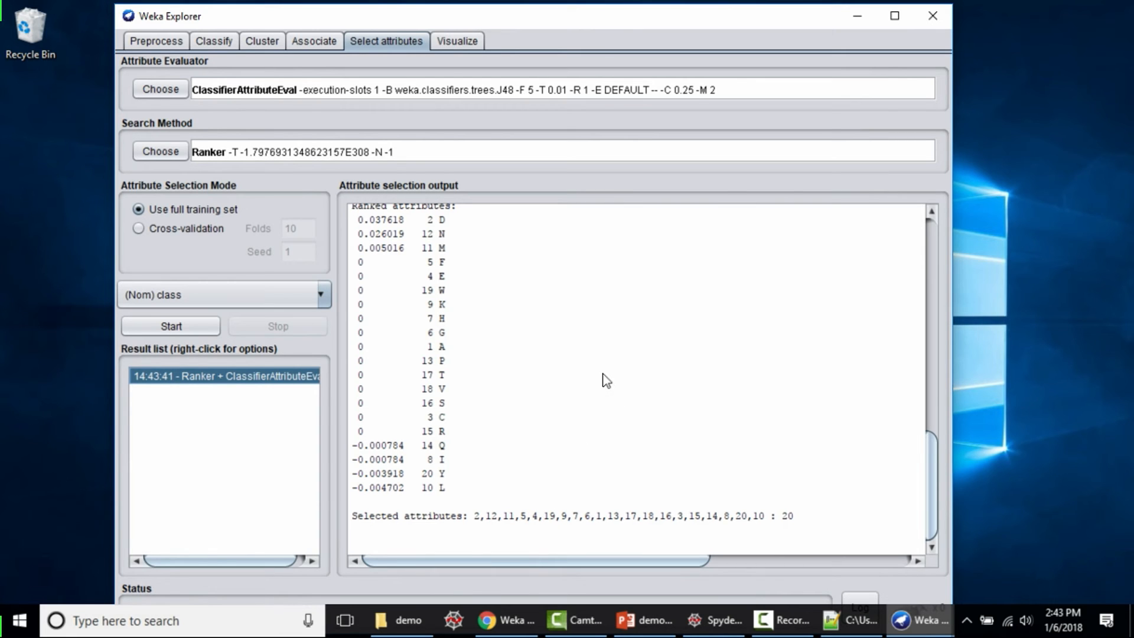
scroll(604, 378, up, 1)
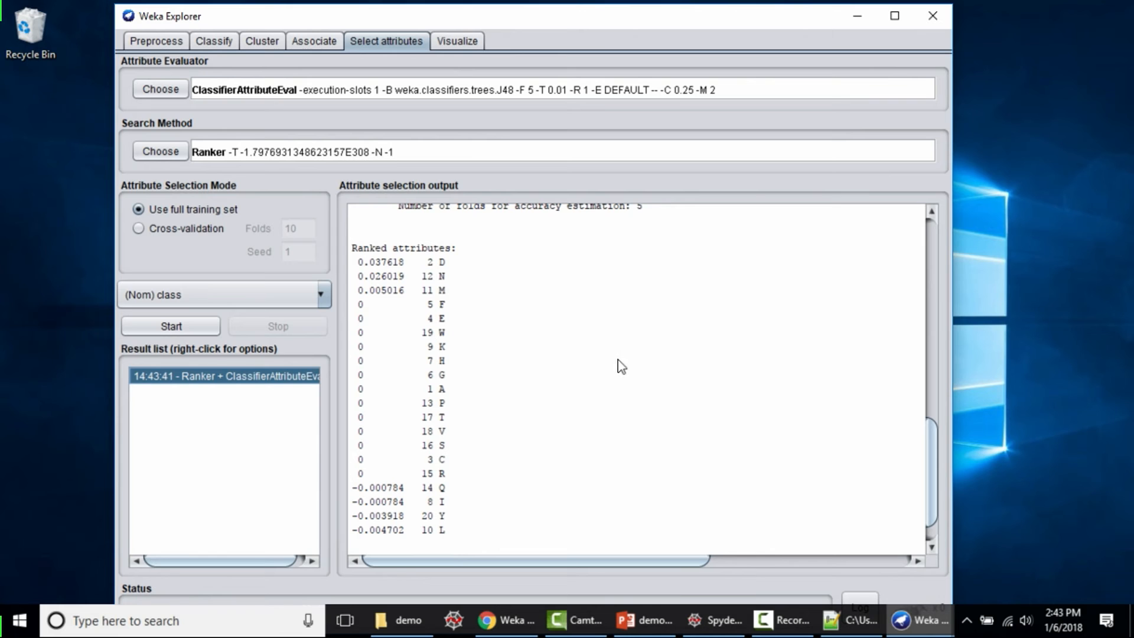
scroll(521, 435, down, 1)
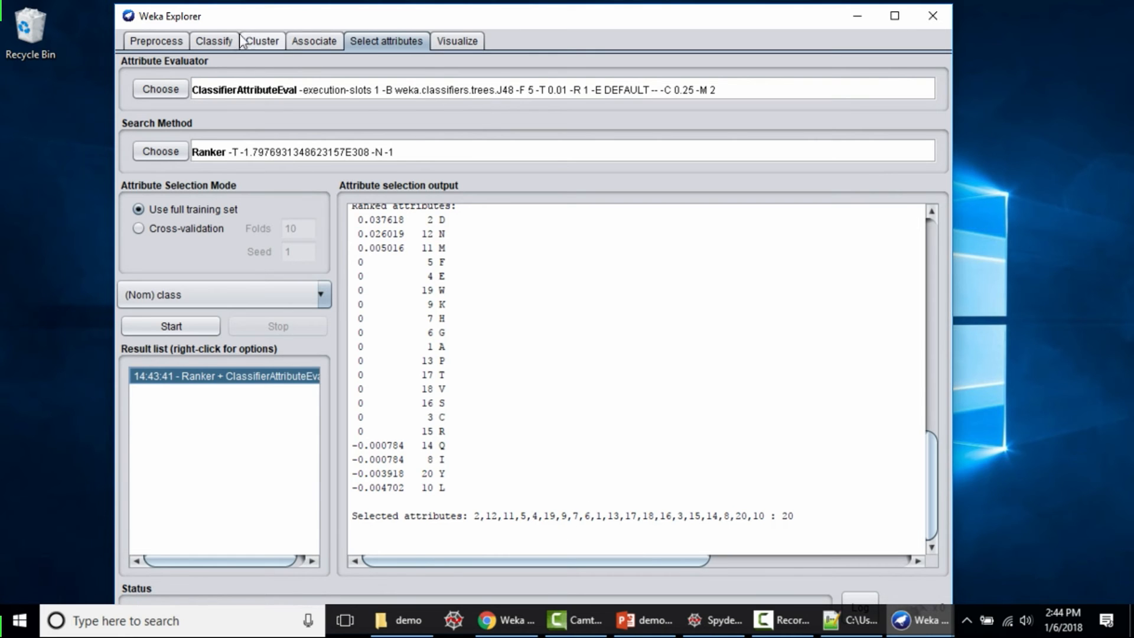
- Remove the attributes C, L, M and Y from the loaded compos dataset
click(171, 41)
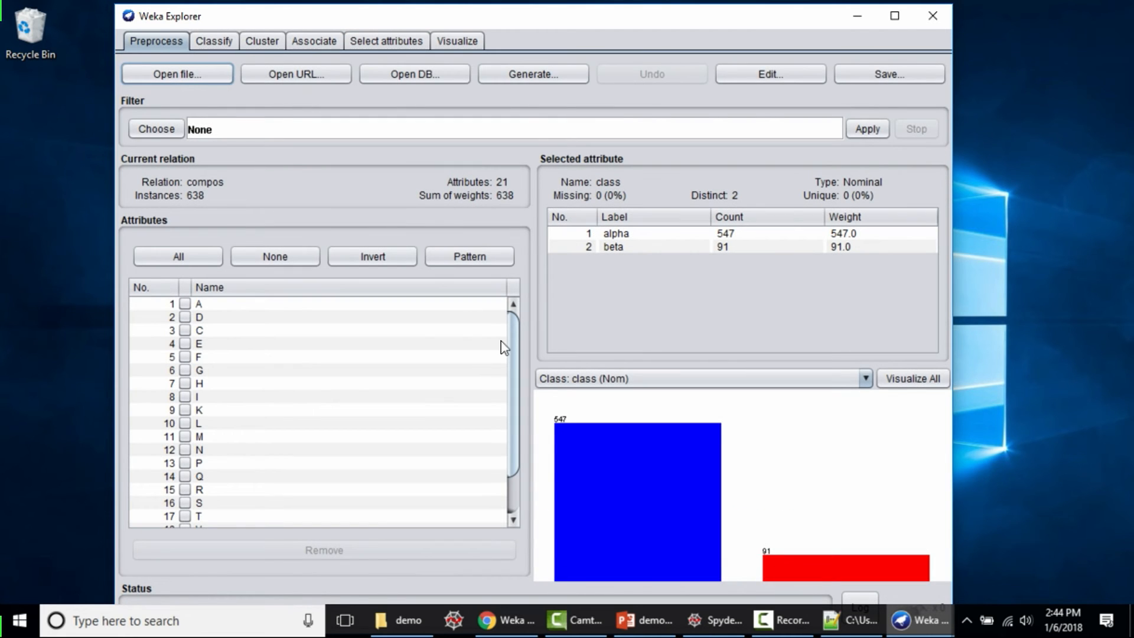
scroll(337, 392, down, 2)
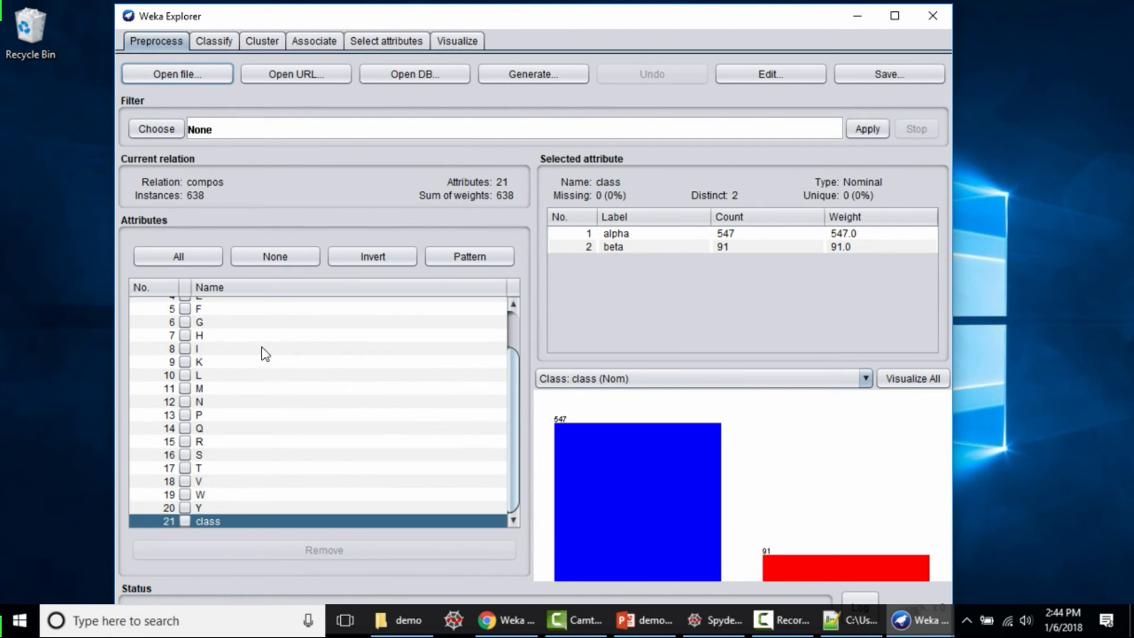
scroll(205, 352, up, 1)
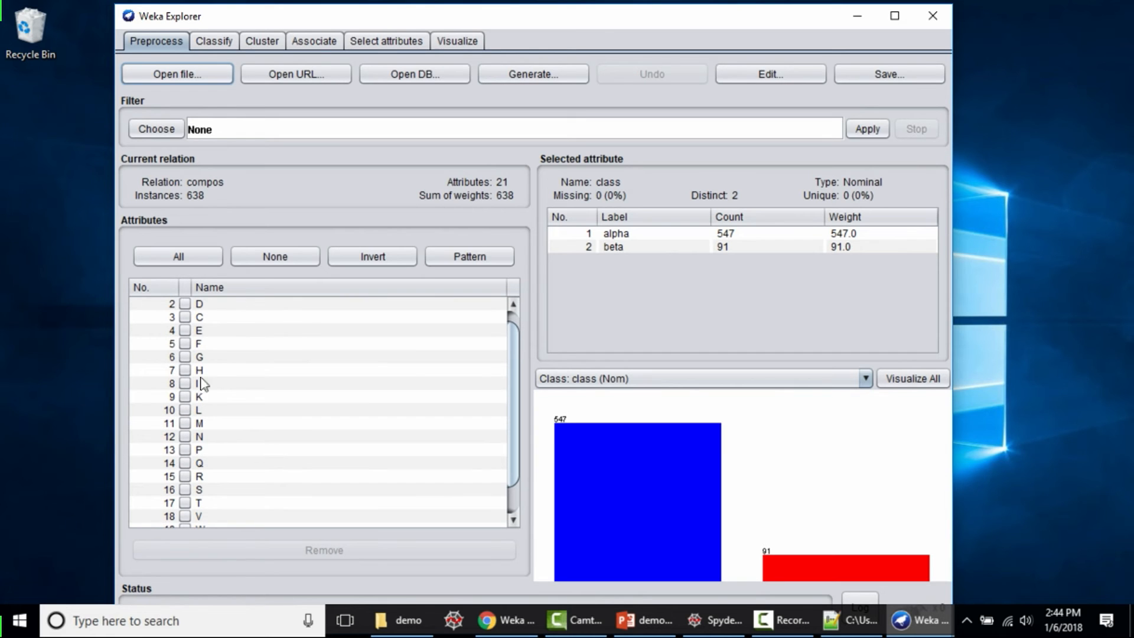
scroll(208, 384, up, 1)
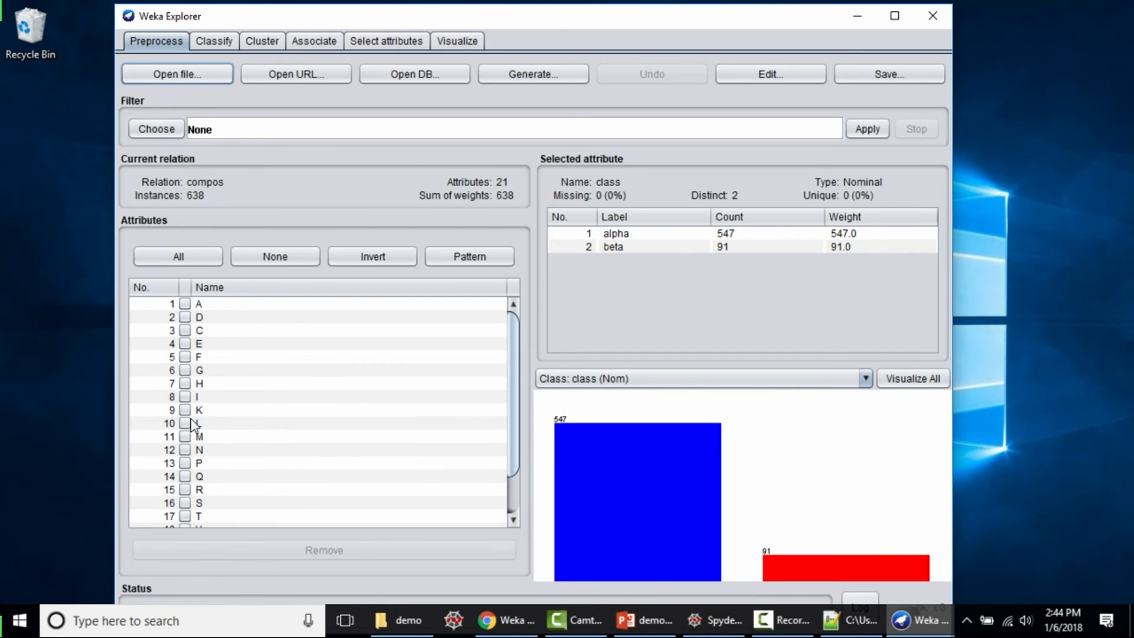
scroll(192, 427, down, 1)
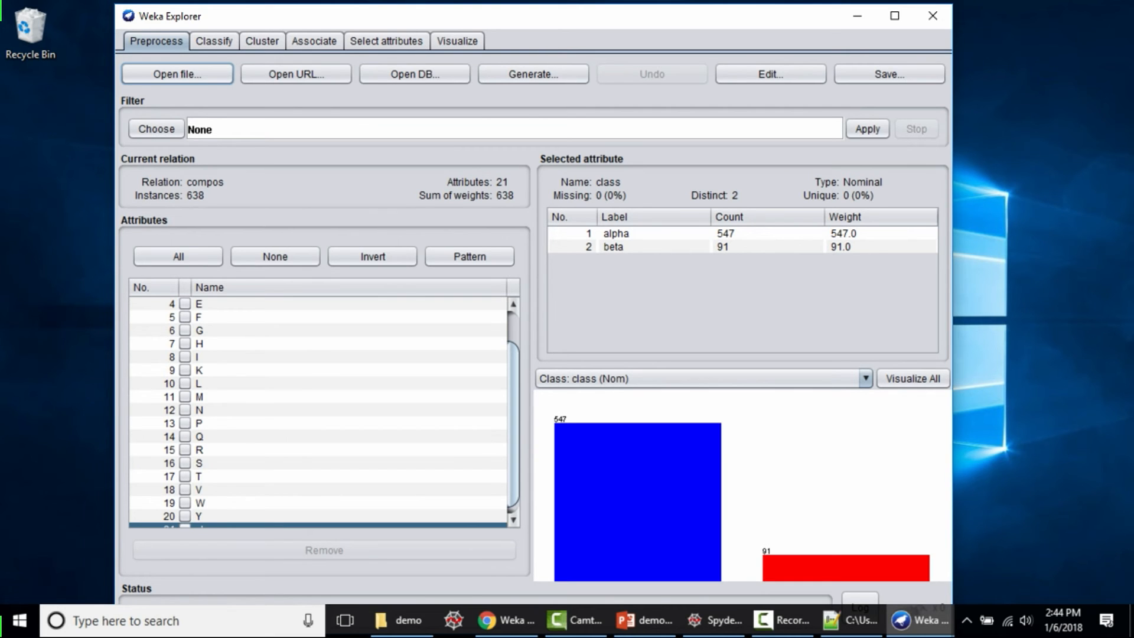
scroll(189, 393, up, 1)
click(185, 330)
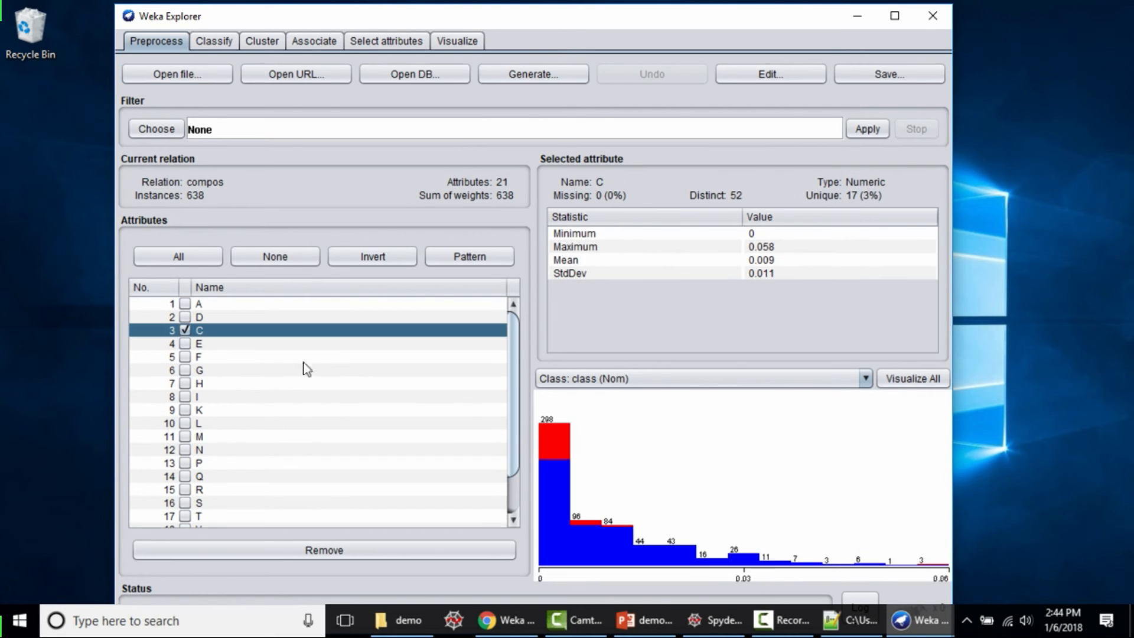
scroll(218, 395, down, 2)
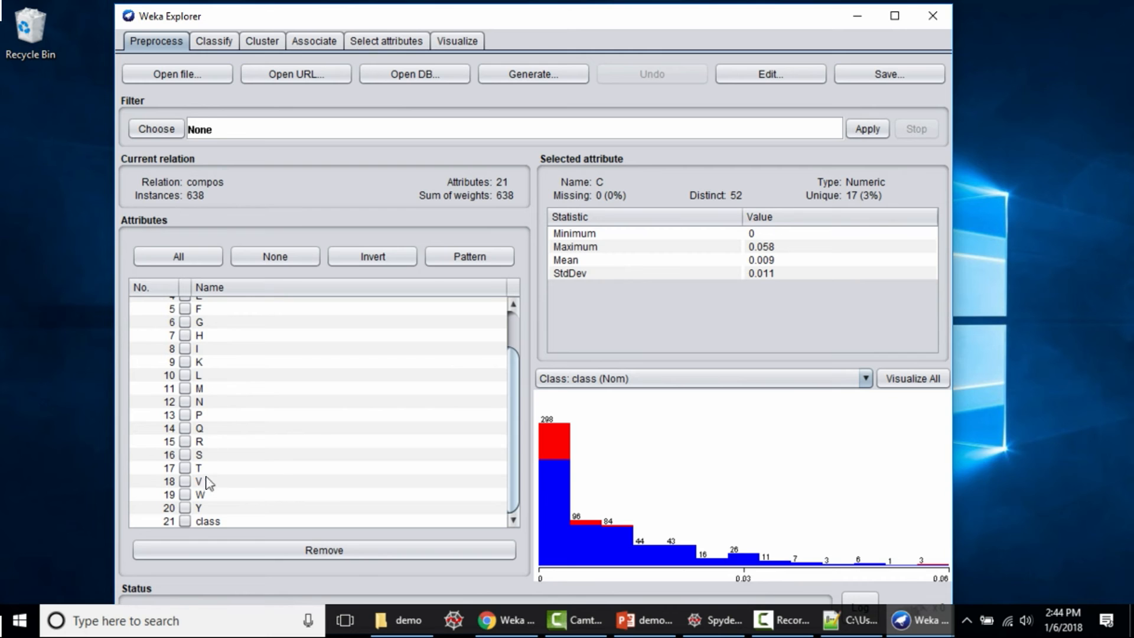
click(185, 509)
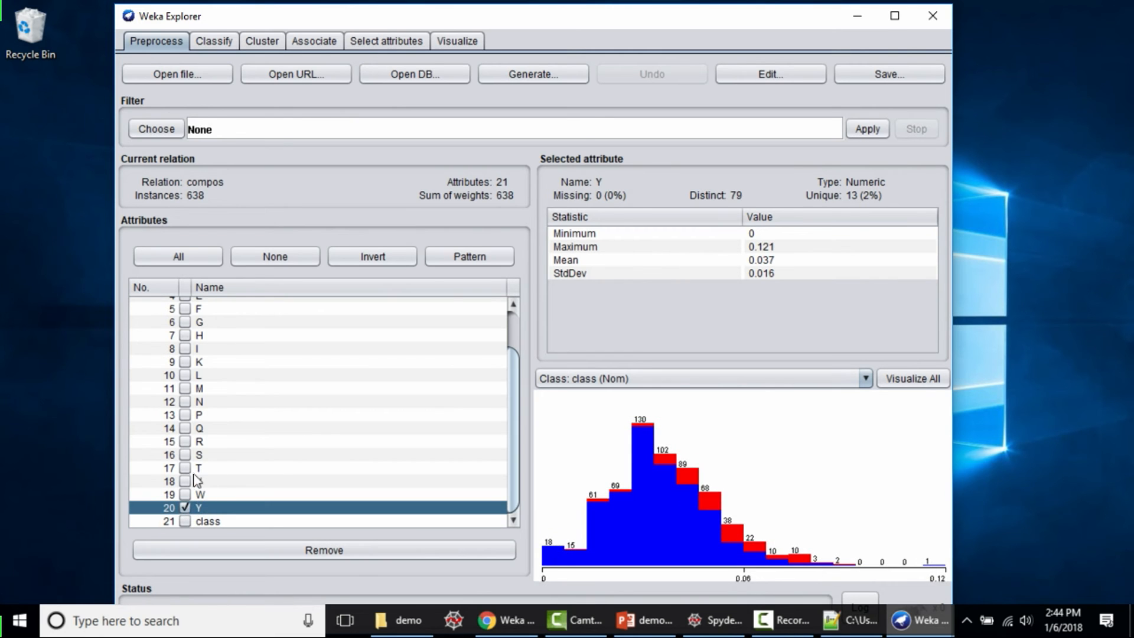
click(185, 377)
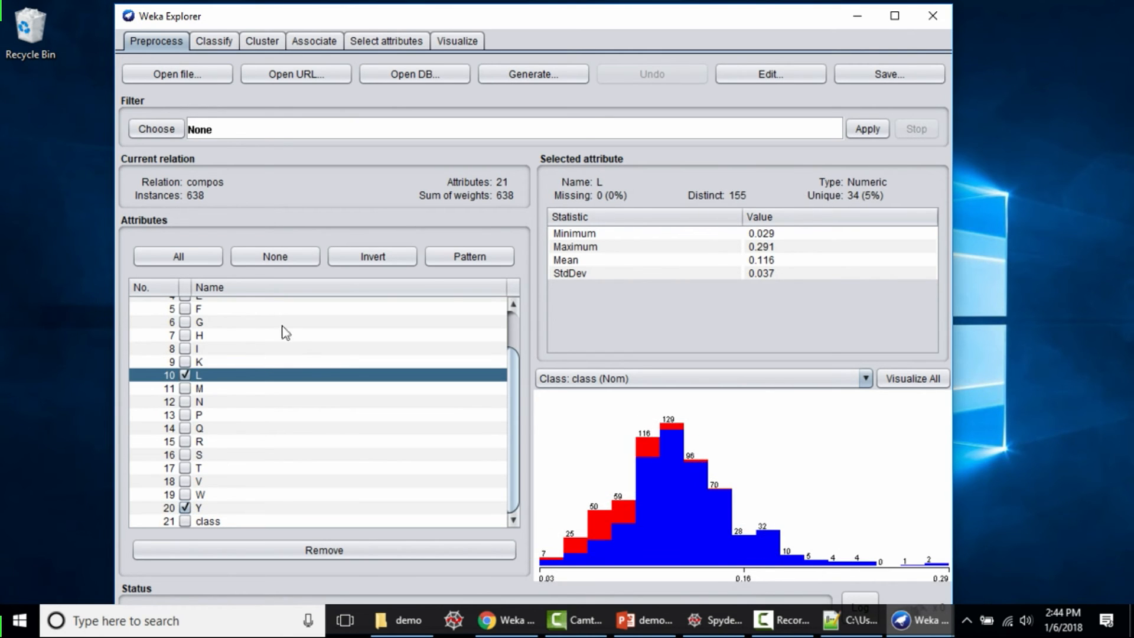
click(185, 390)
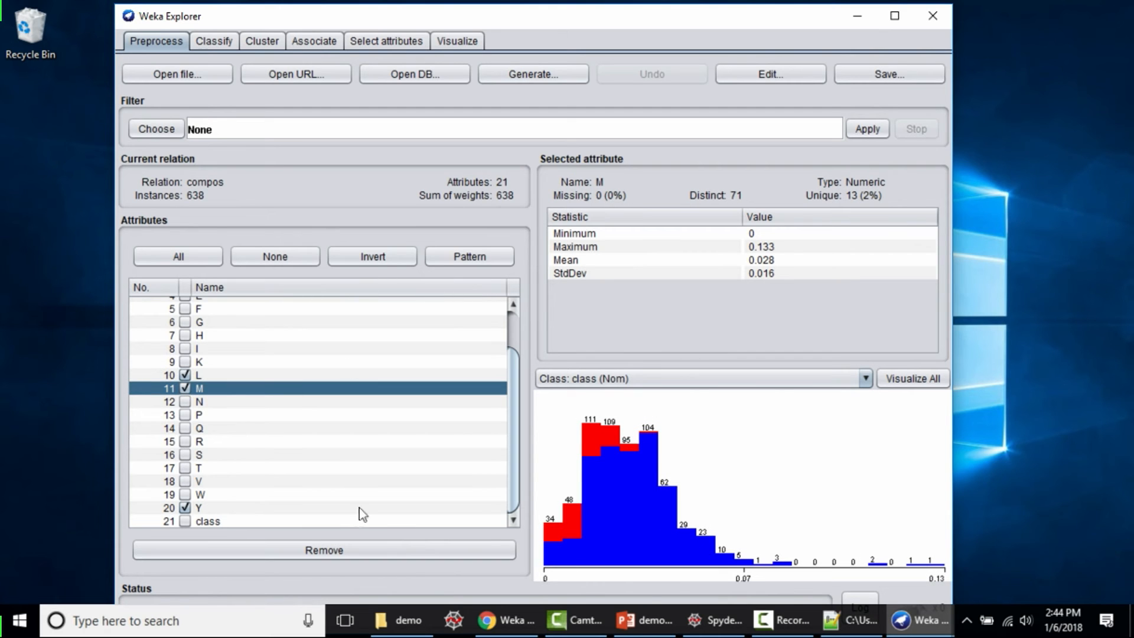
click(334, 550)
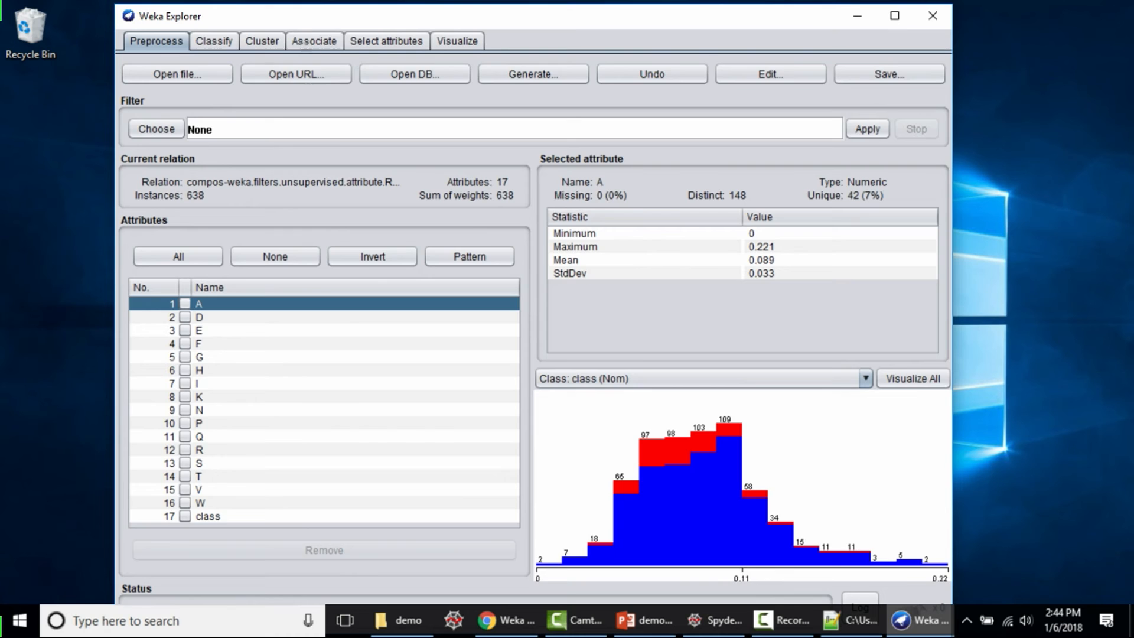
- Rerun Bagging with J48 on the reduced dataset using 10-fold cross-validation and compare its results with the previous Bagging run
click(215, 42)
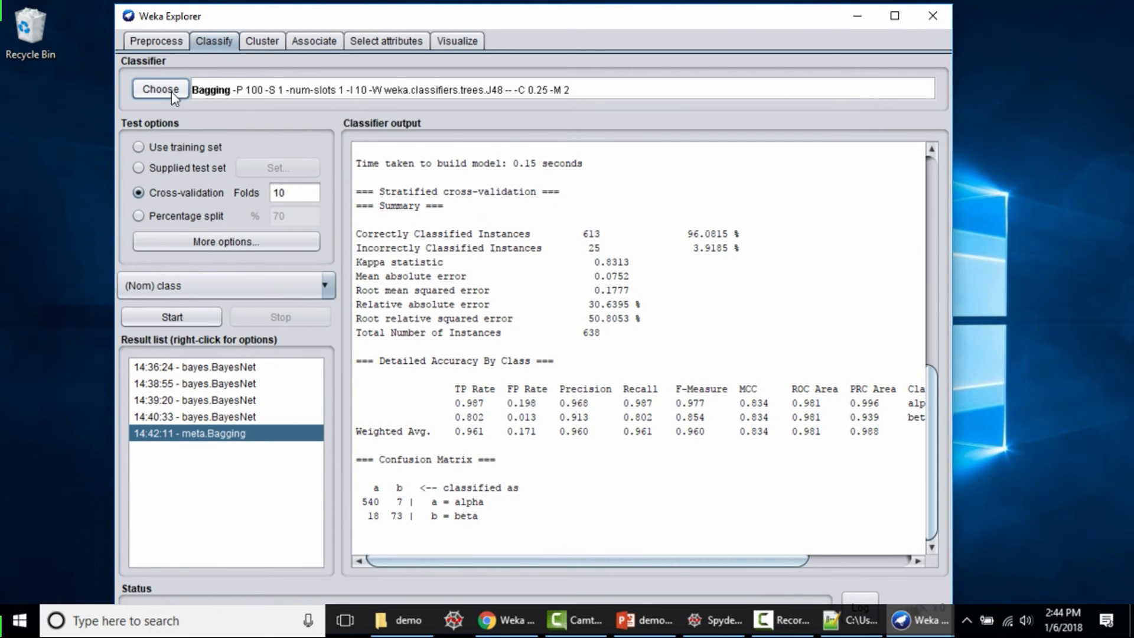
click(175, 320)
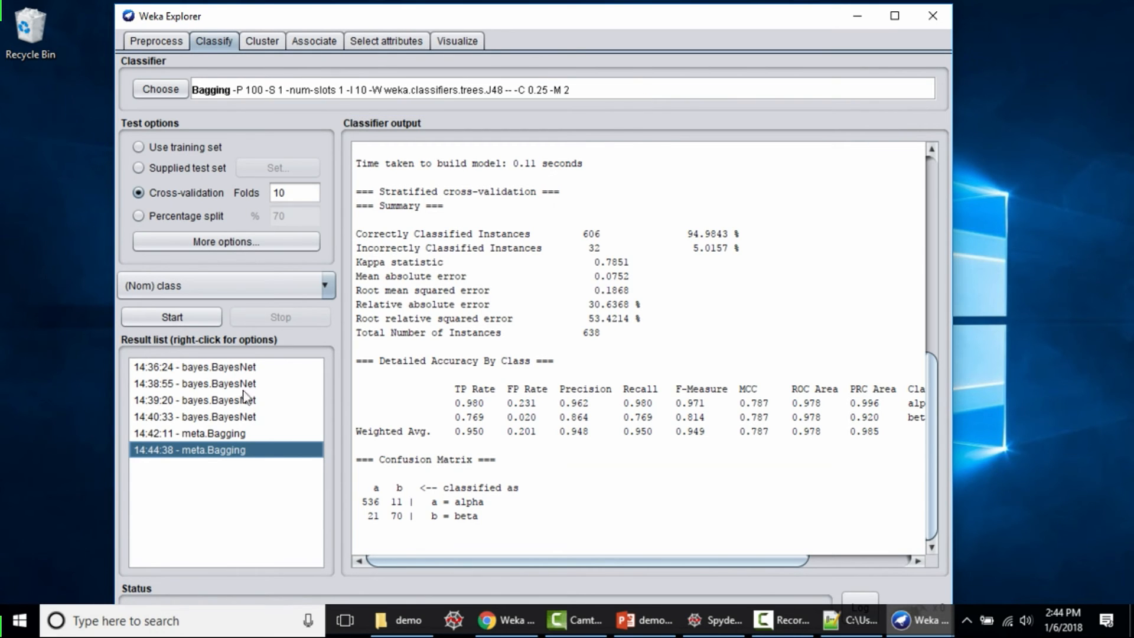
click(218, 435)
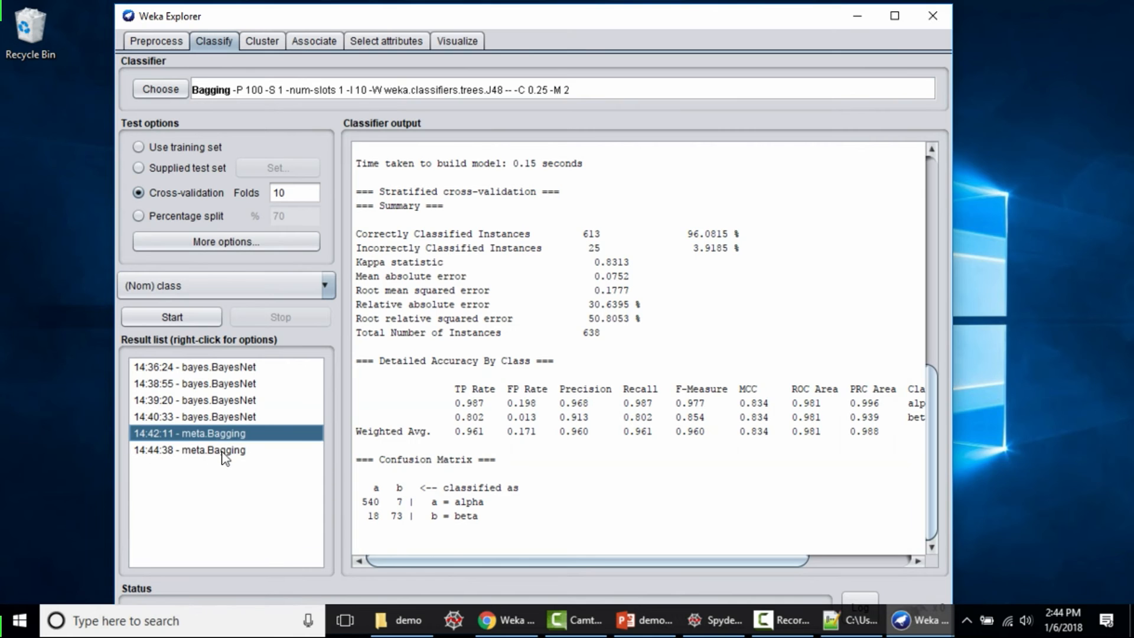
click(227, 456)
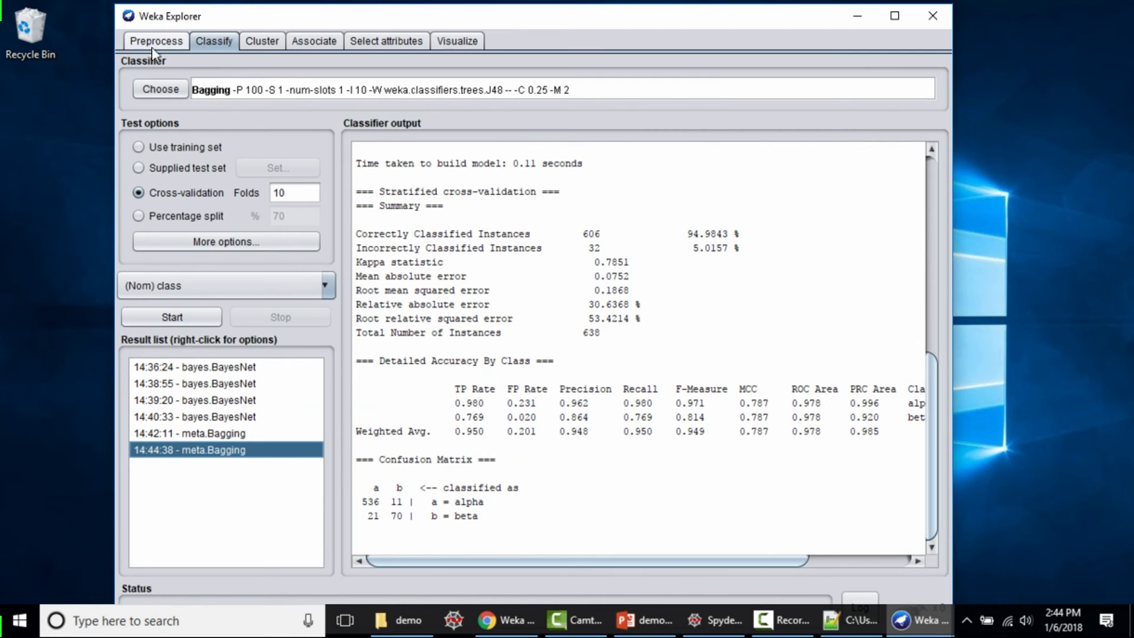
- Choose NaiveBayes from the Bayes classifiers as the classifier
click(161, 89)
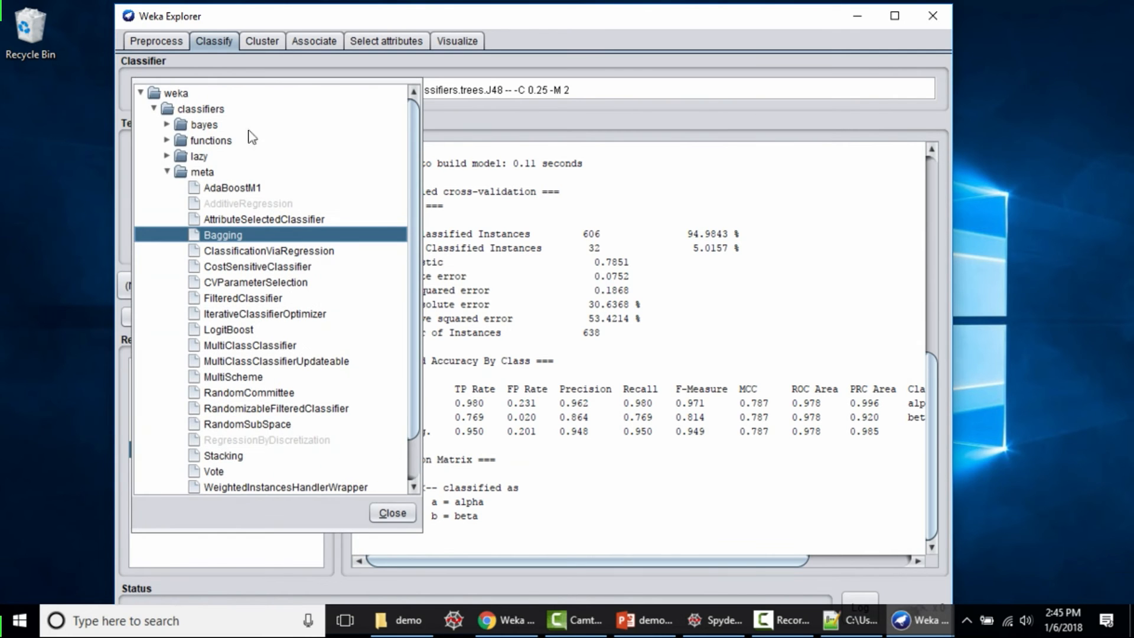
click(167, 125)
click(211, 157)
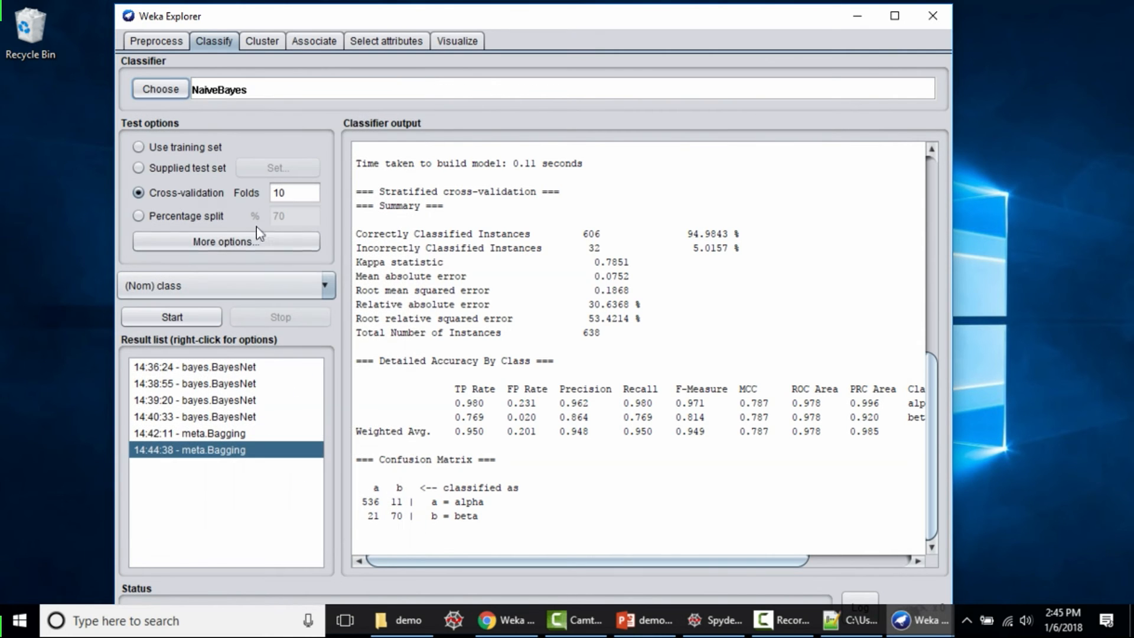
- Evaluate NaiveBayes on the reduced dataset with 10-fold cross-validation, and evaluate the ZeroR rules classifier the same way as a baseline
click(179, 322)
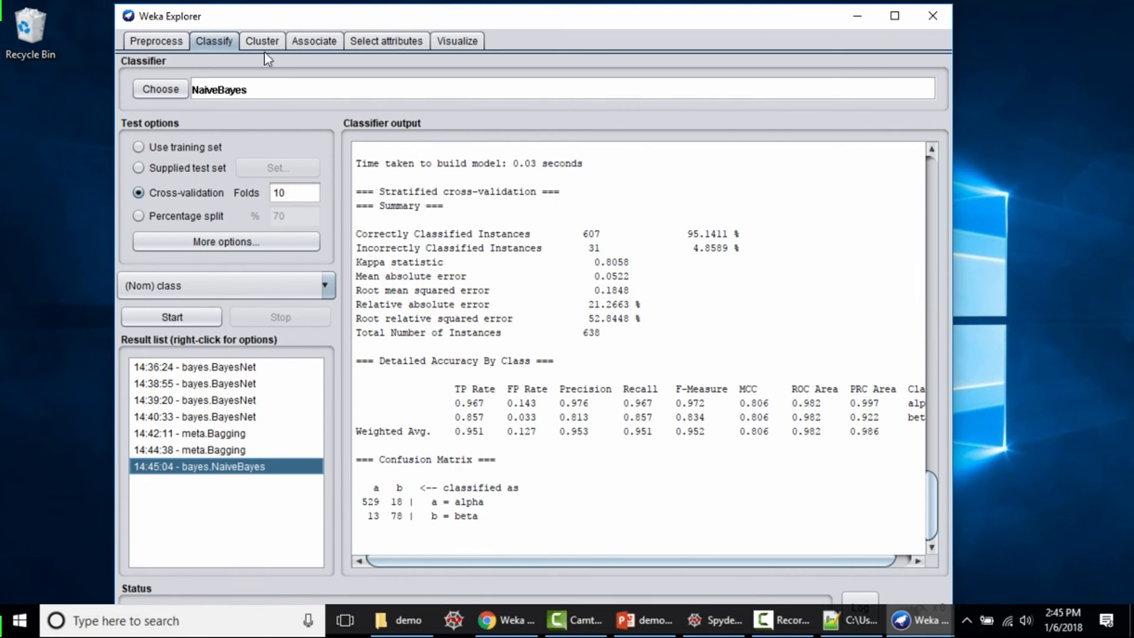
click(160, 90)
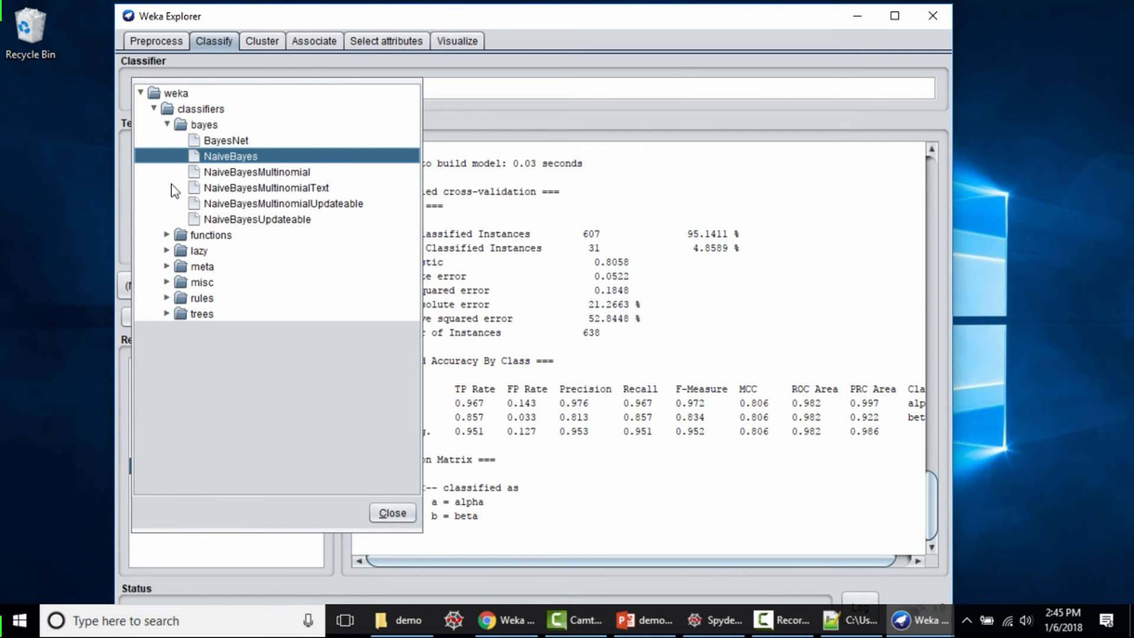
click(168, 299)
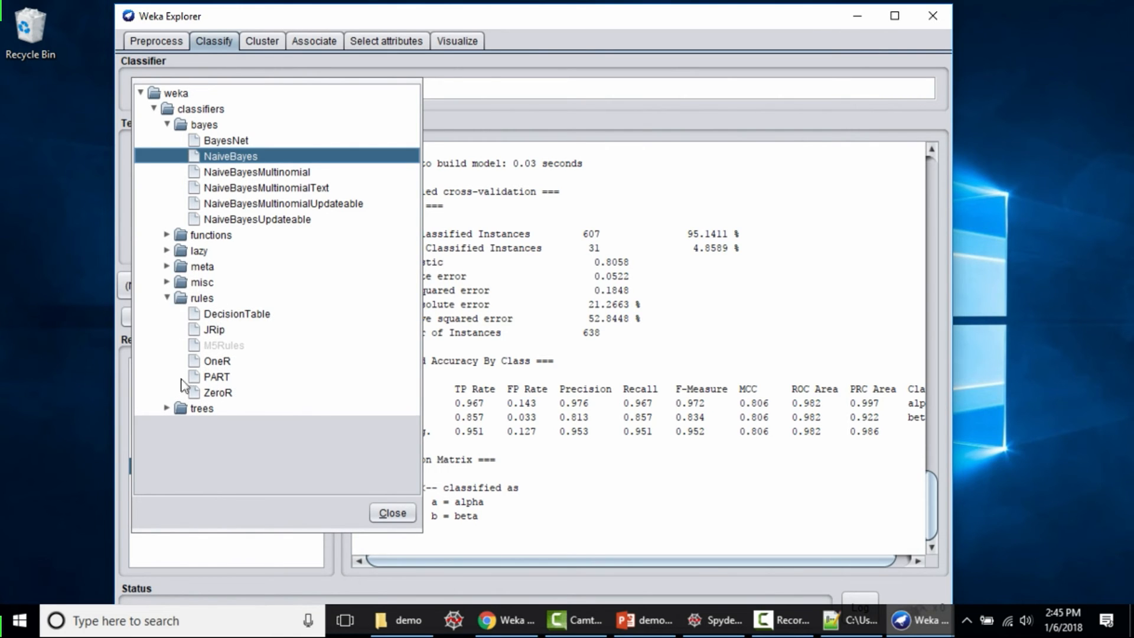
click(210, 393)
click(172, 317)
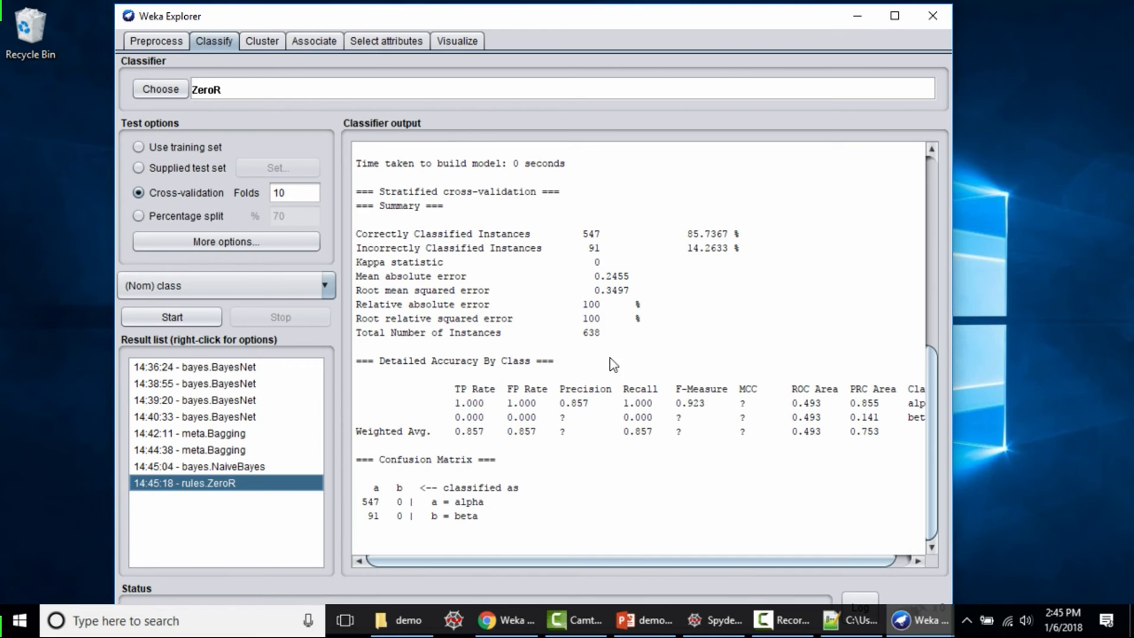
click(190, 316)
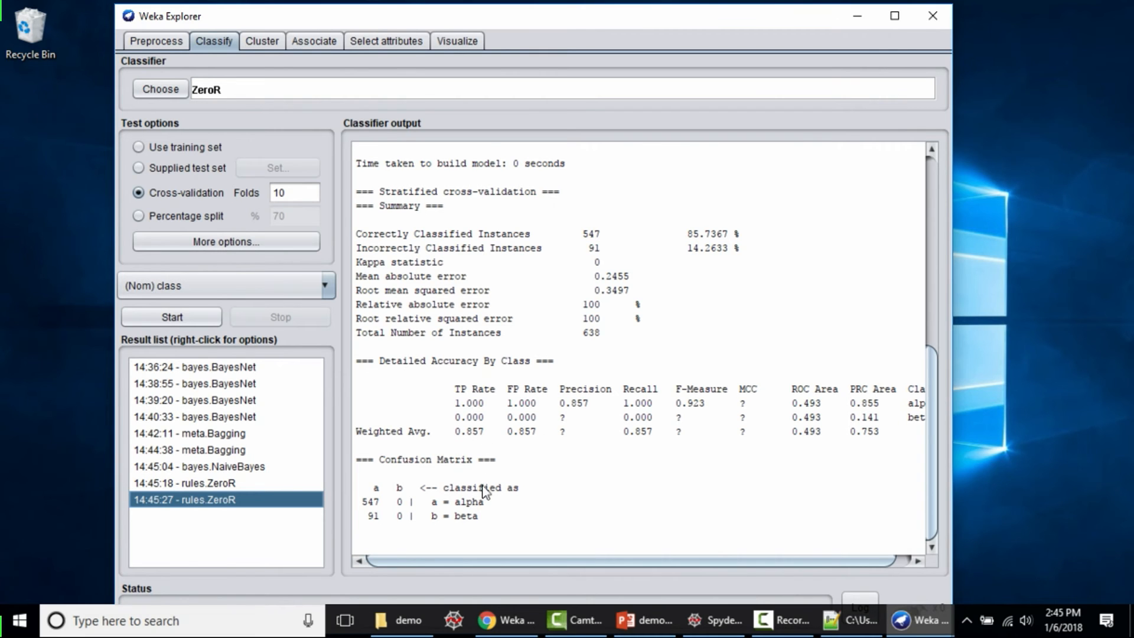
- Check the class attribute's alpha and beta counts and compare them with ZeroR's TP rates for alpha and the weighted average
click(159, 39)
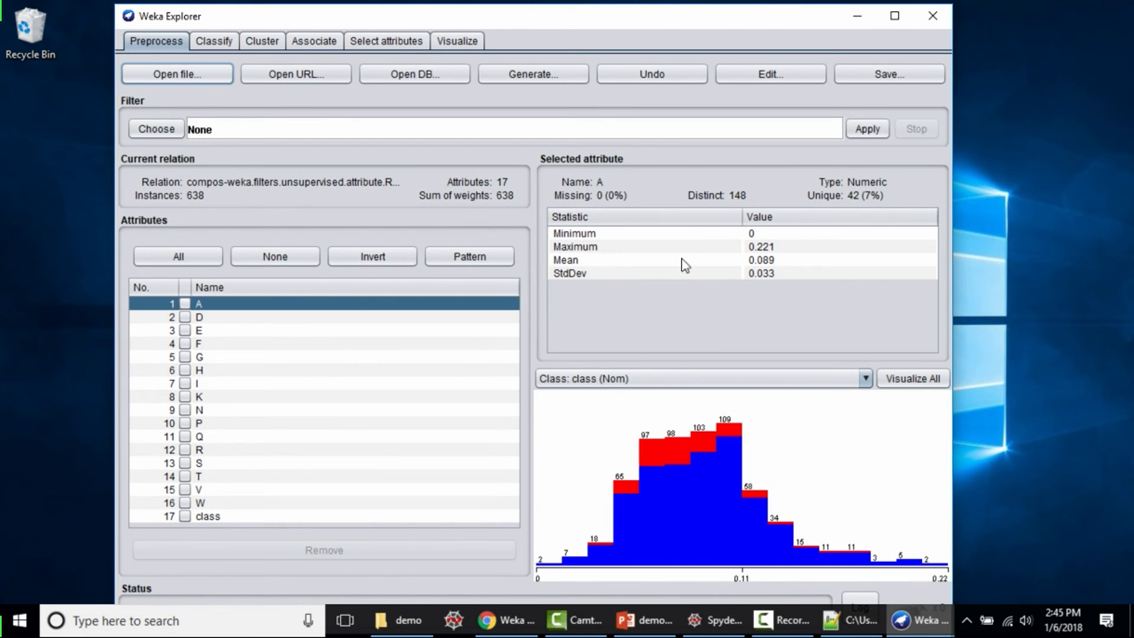
click(220, 516)
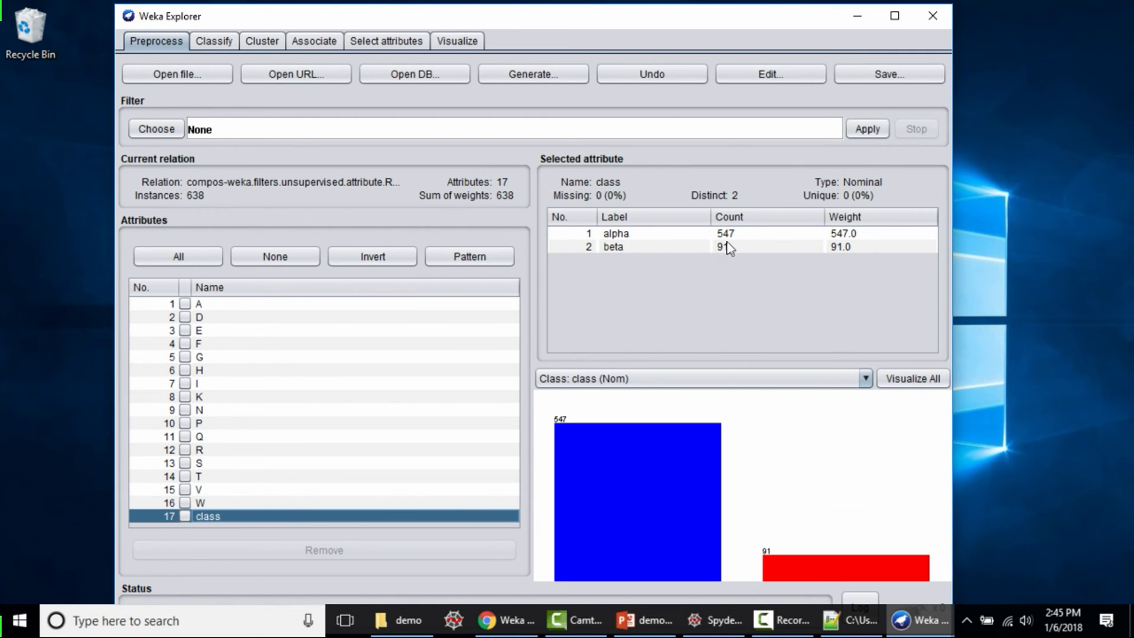
click(213, 41)
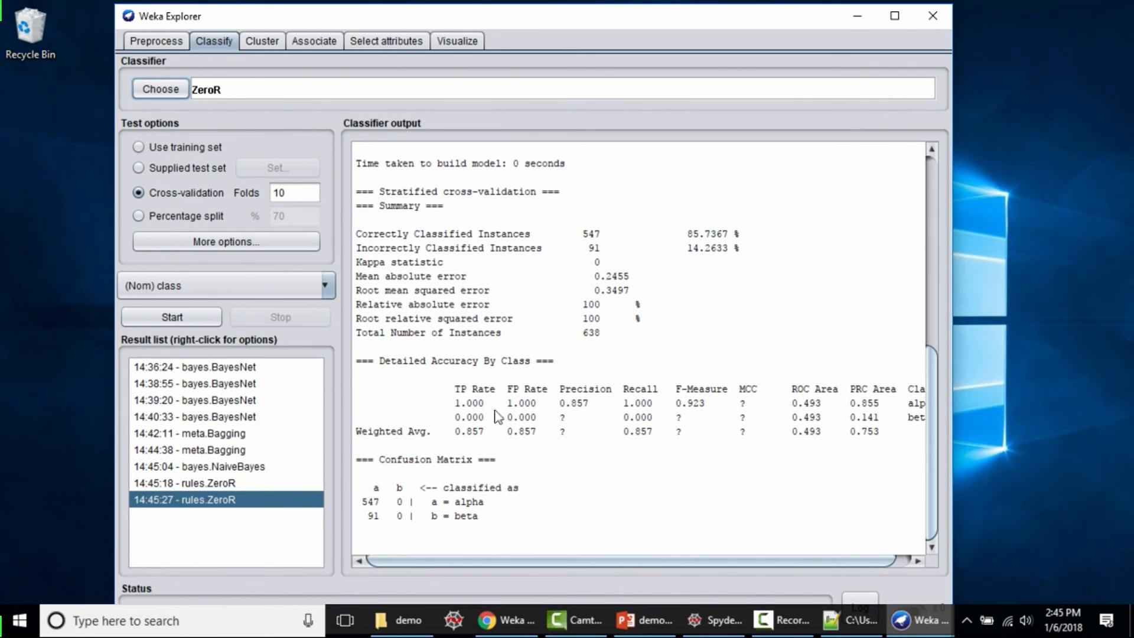
drag(452, 404, 488, 405)
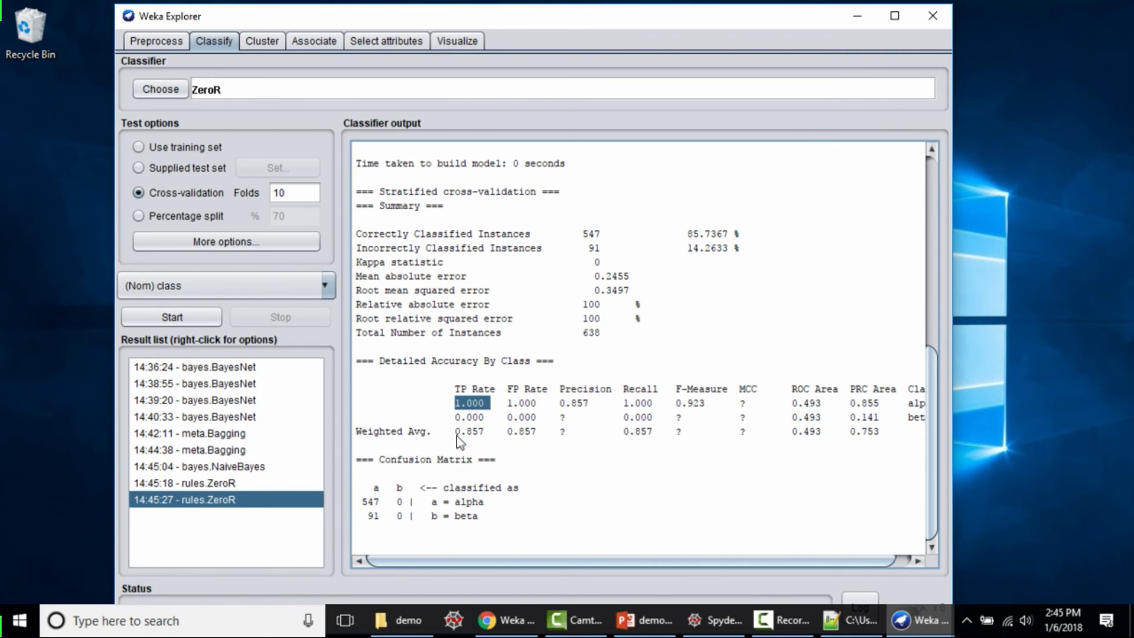
drag(450, 431, 486, 434)
click(496, 449)
drag(451, 433, 481, 437)
key(ctrl+c)
click(498, 448)
drag(453, 434, 474, 432)
click(495, 455)
drag(457, 431, 480, 432)
click(494, 437)
- Run attribute selection with the CfsSubsetEval evaluator and GreedyStepwise search using 10-fold cross-validation and seed 1
click(167, 44)
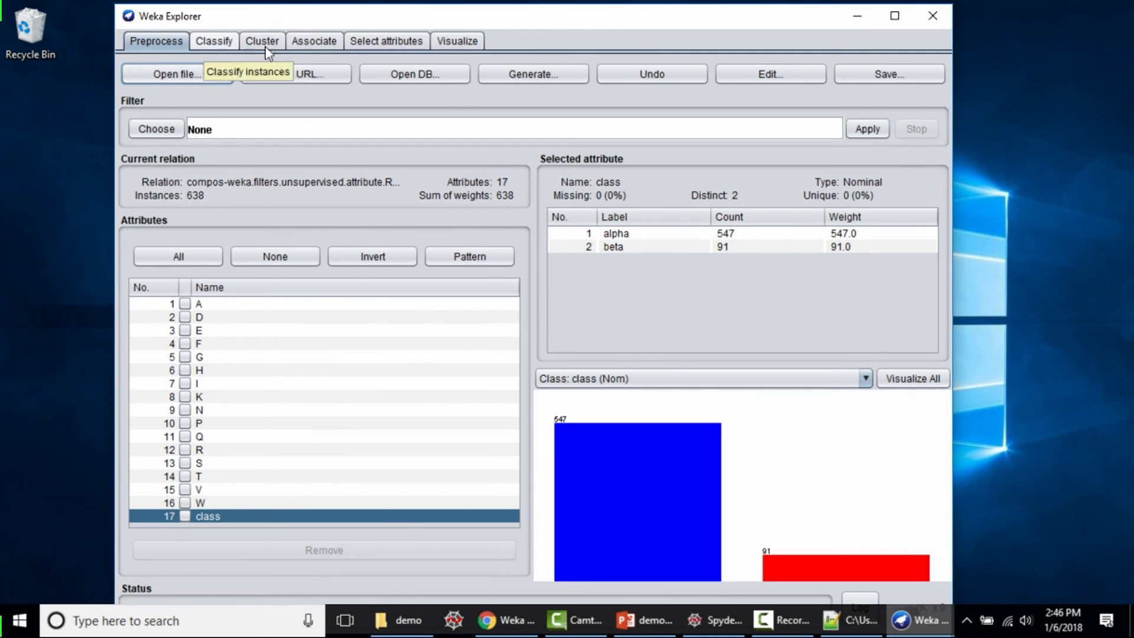
click(385, 43)
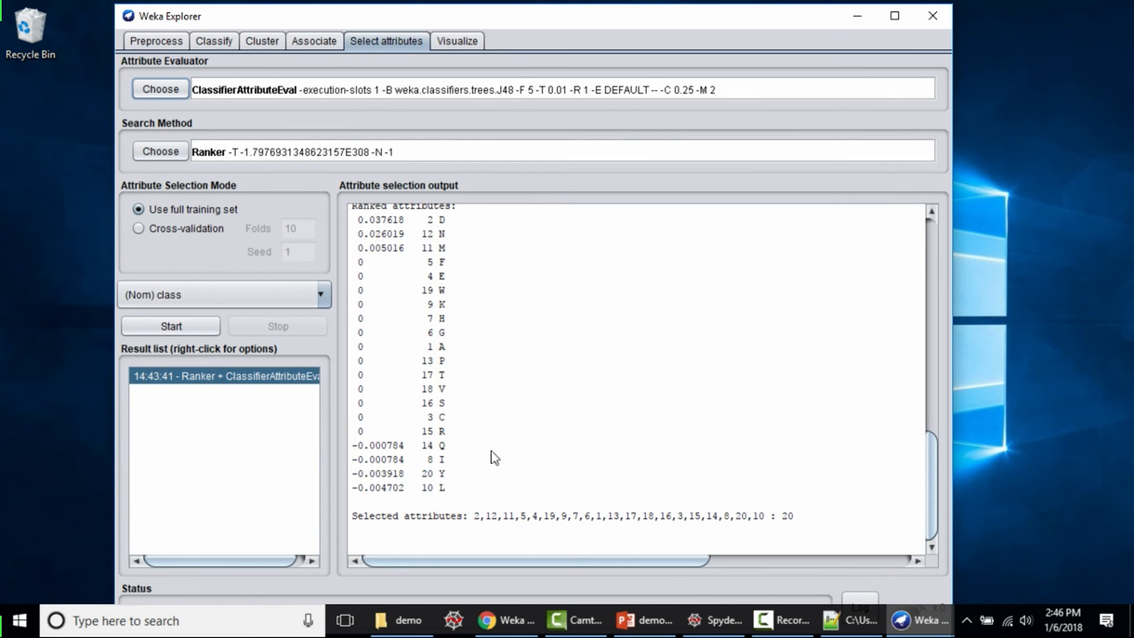
scroll(441, 297, up, 1)
scroll(441, 297, down, 1)
click(183, 229)
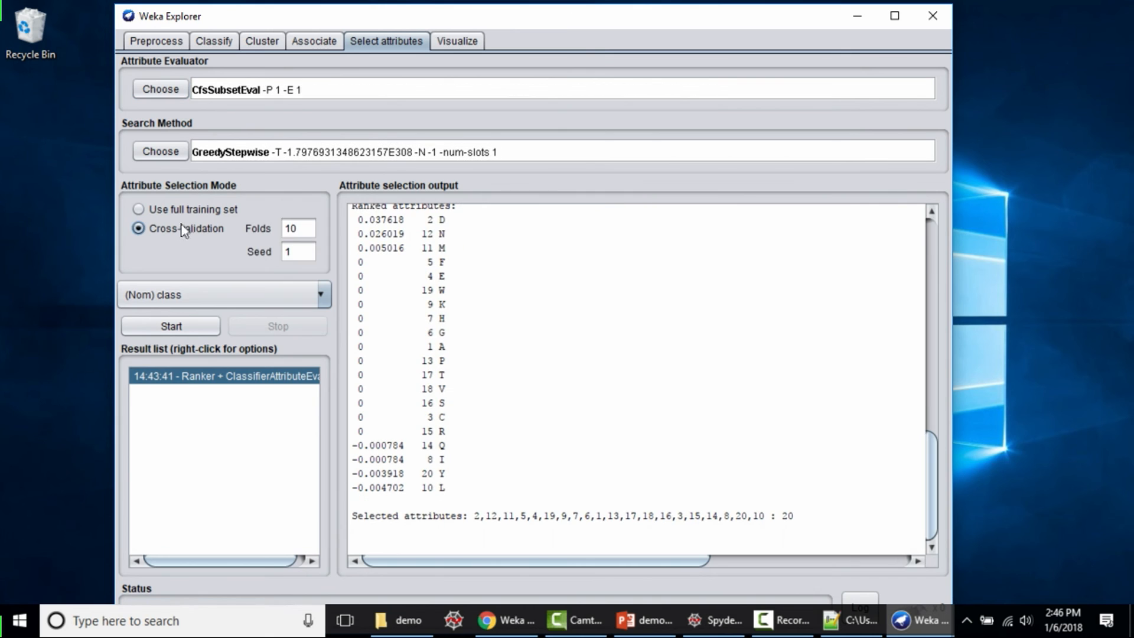
click(177, 326)
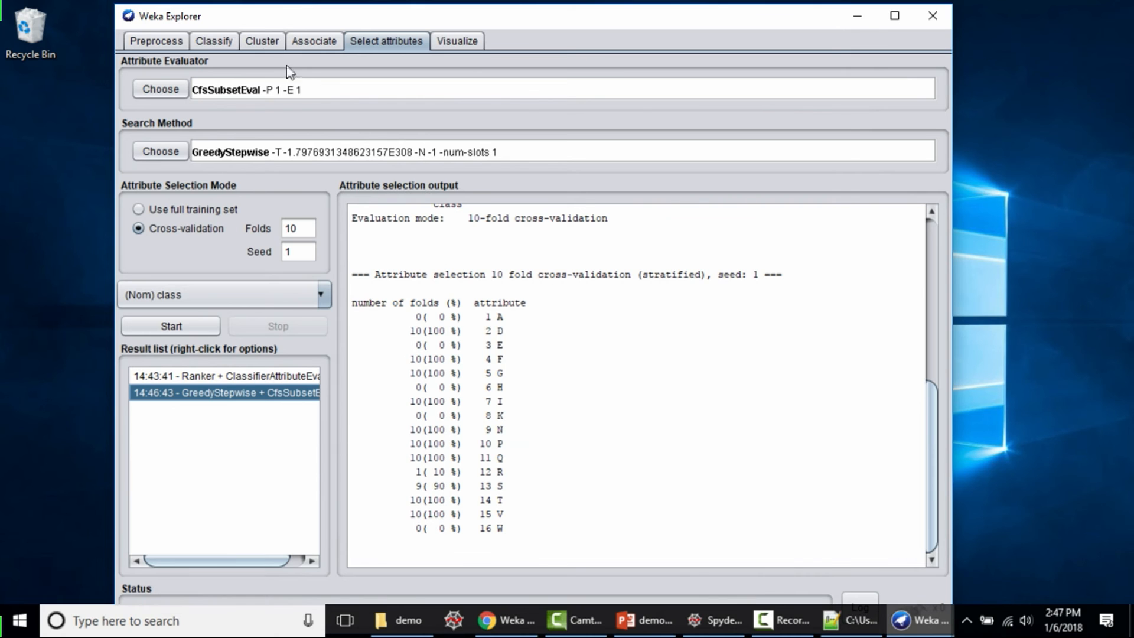
- Remove the attributes A, E, H, K, R and S from the dataset, consulting the attribute selection output
click(147, 43)
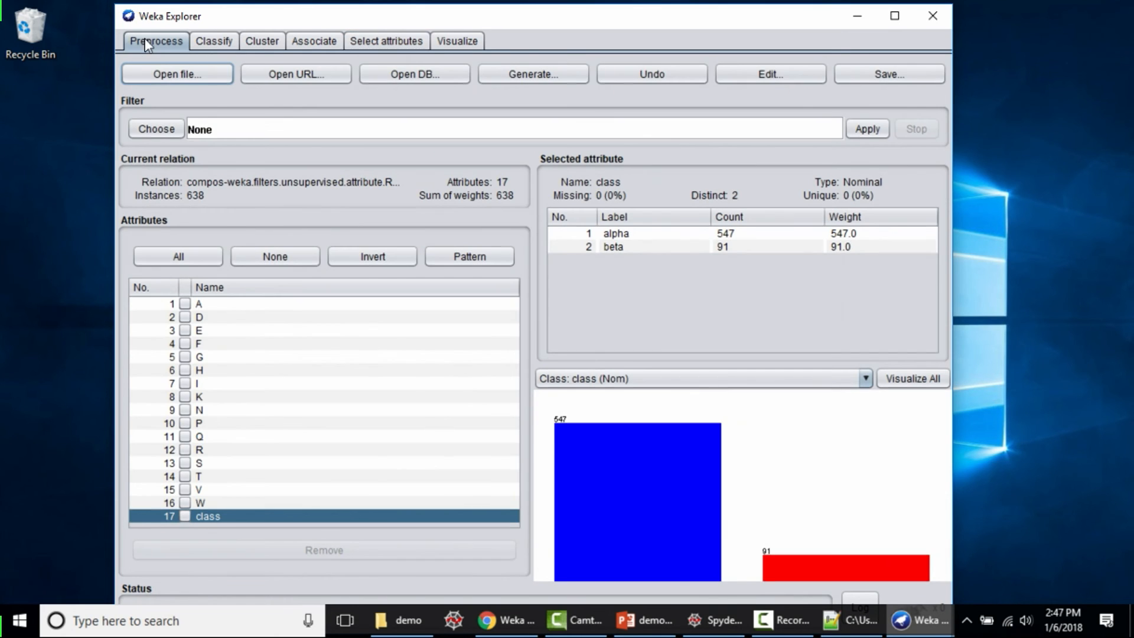
click(186, 331)
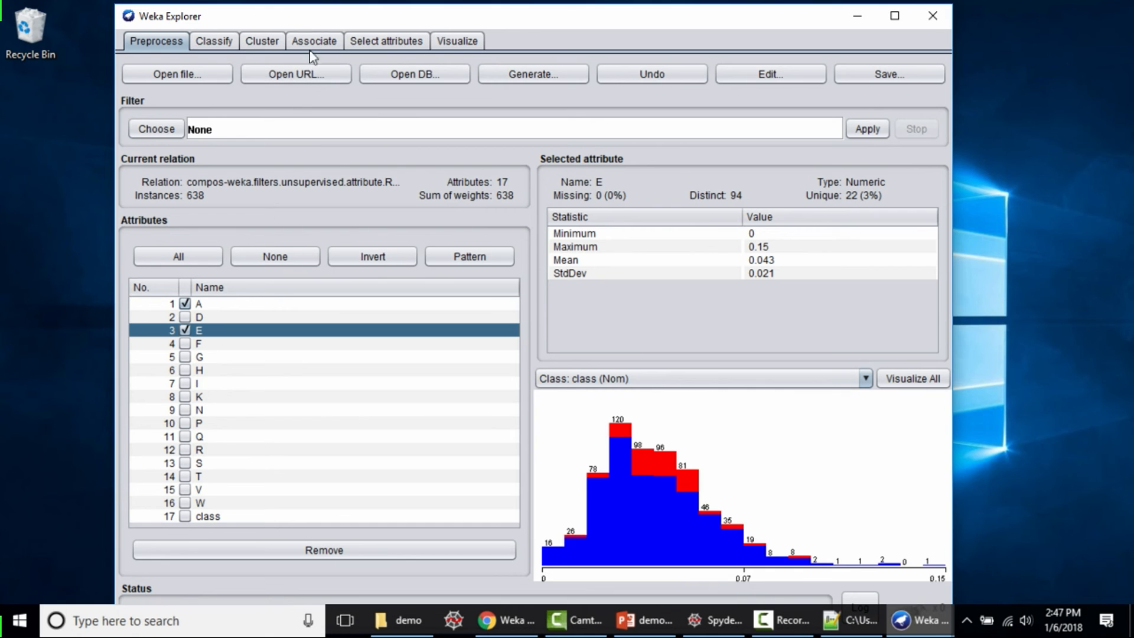
click(381, 42)
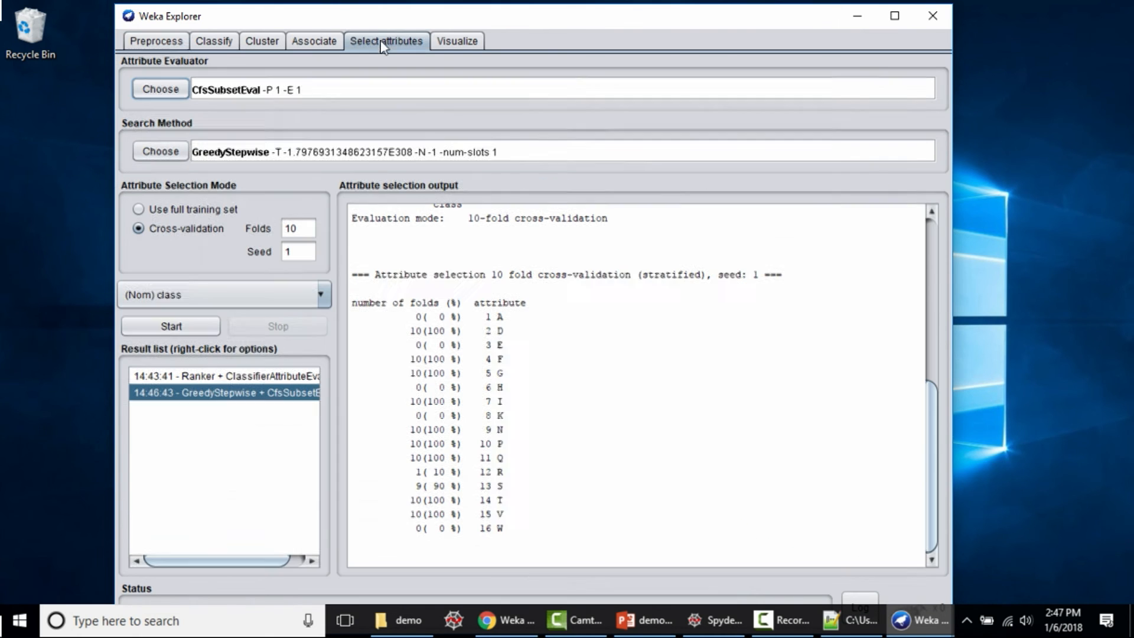
click(161, 39)
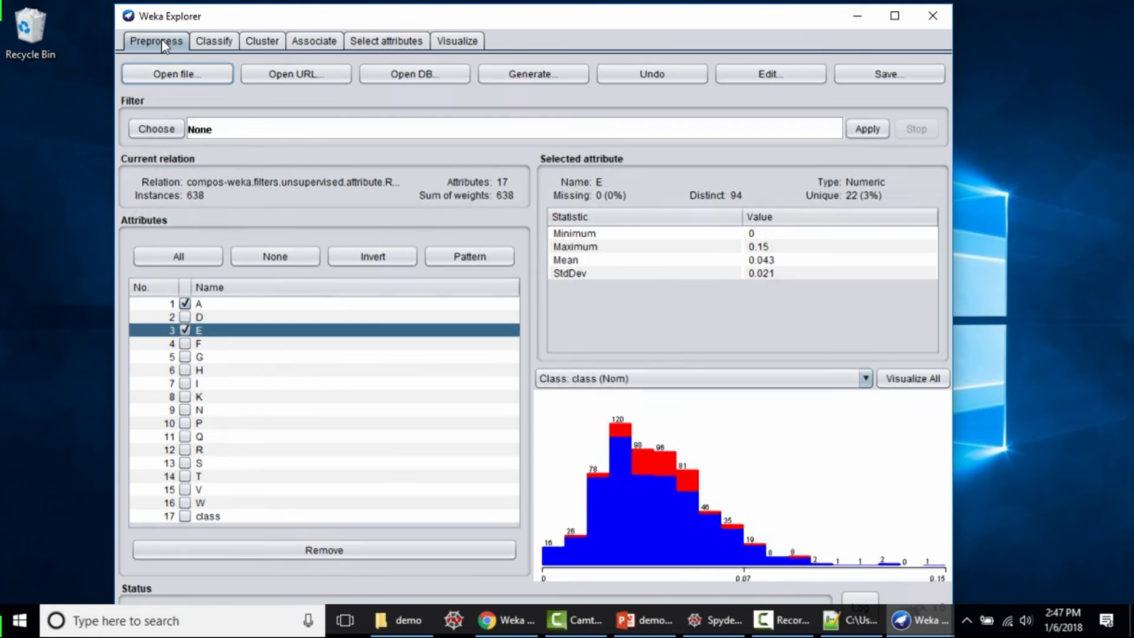
click(186, 370)
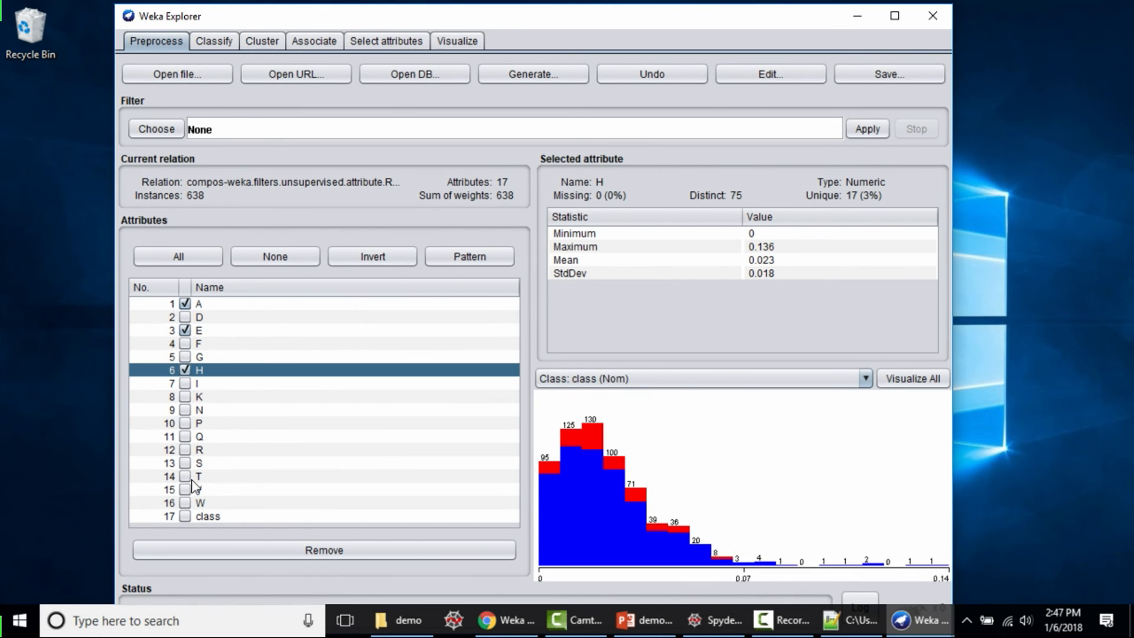
click(186, 397)
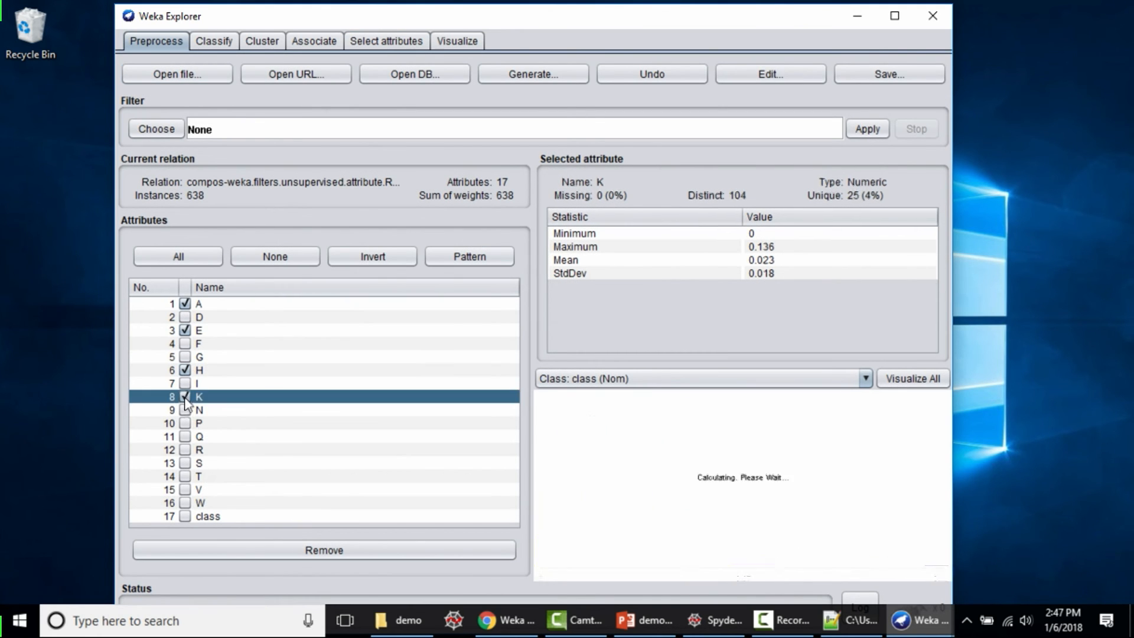
click(185, 450)
click(186, 463)
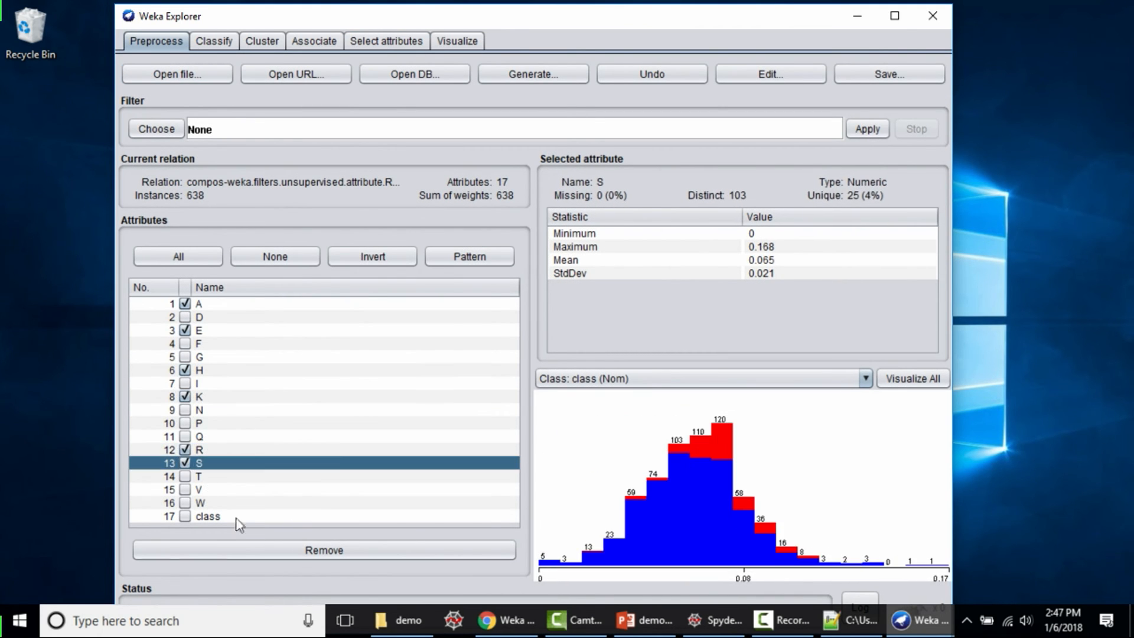
click(280, 552)
- Recheck the attribute selection output and remove attribute W from the dataset
click(377, 45)
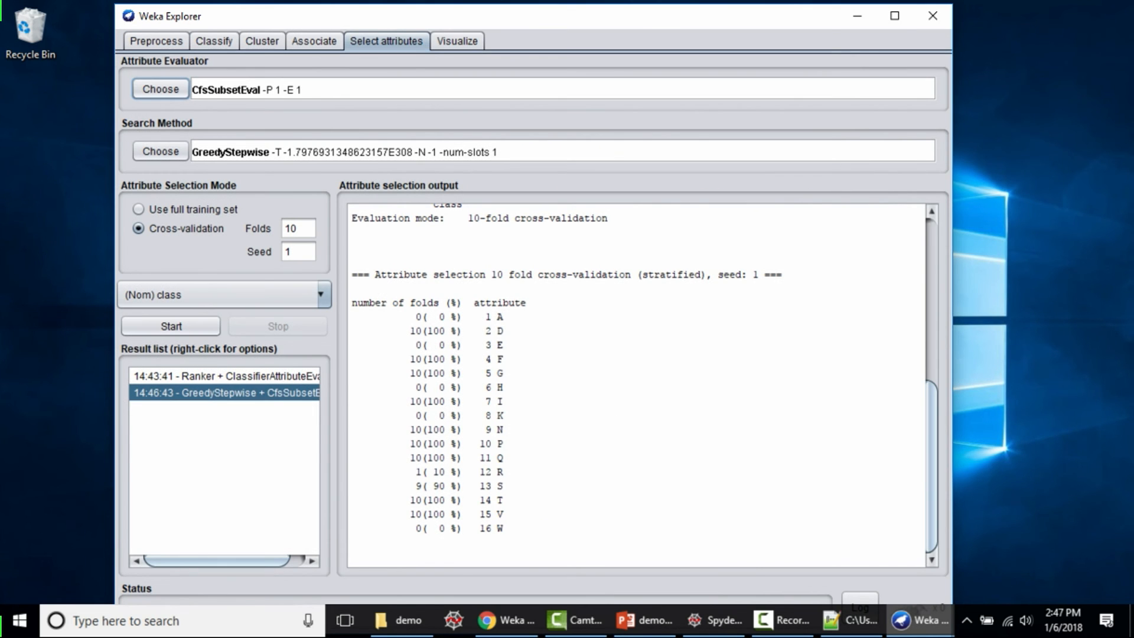
click(145, 44)
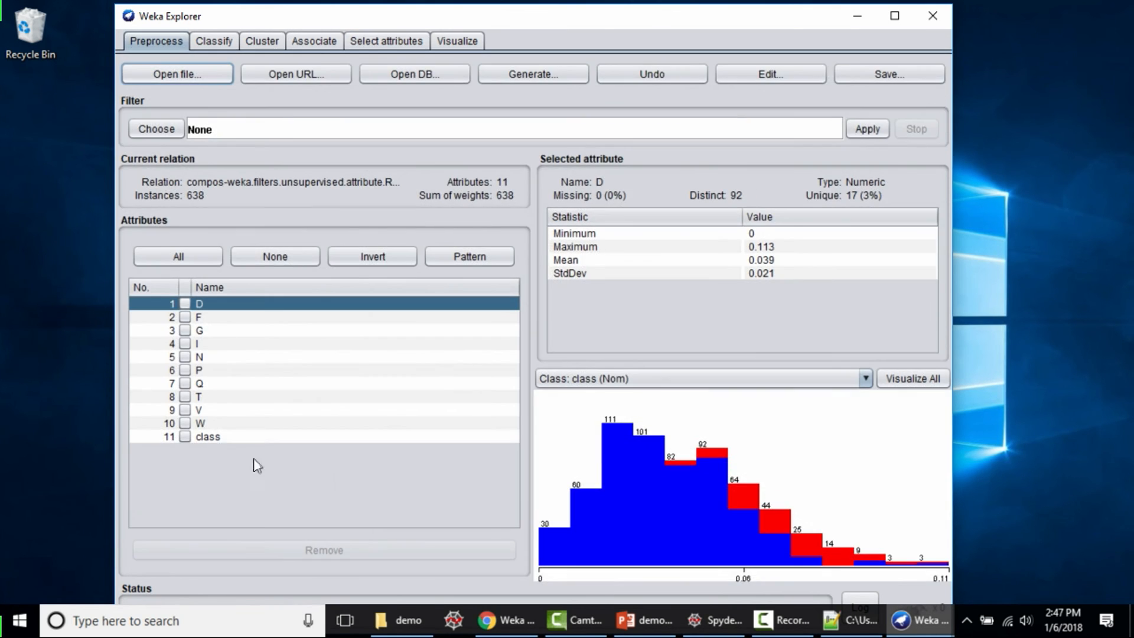
click(187, 423)
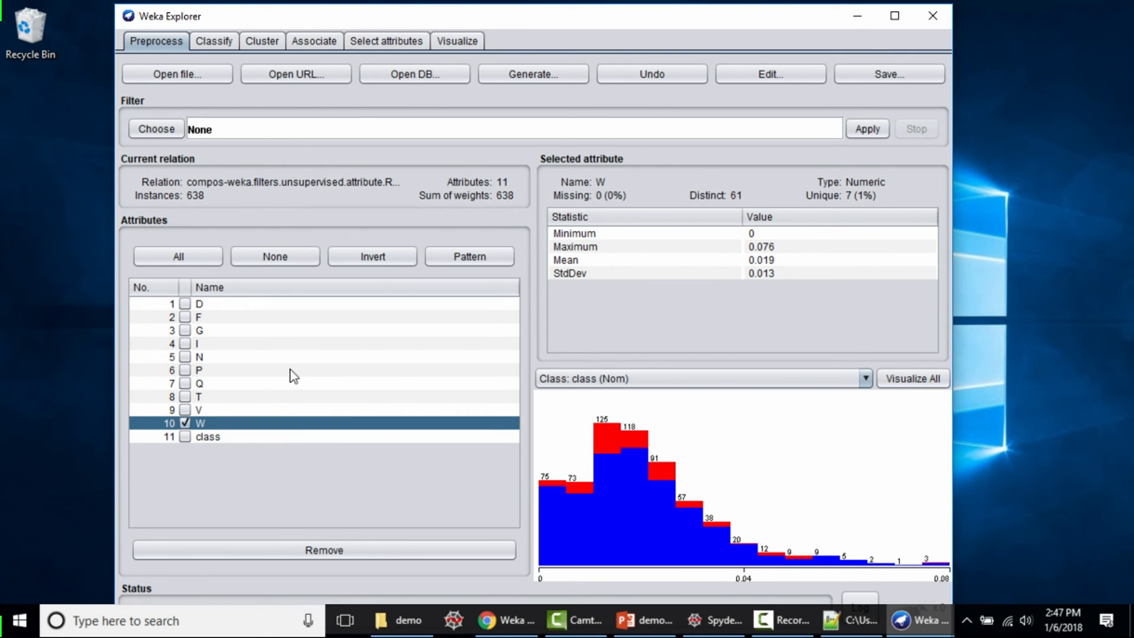
click(296, 552)
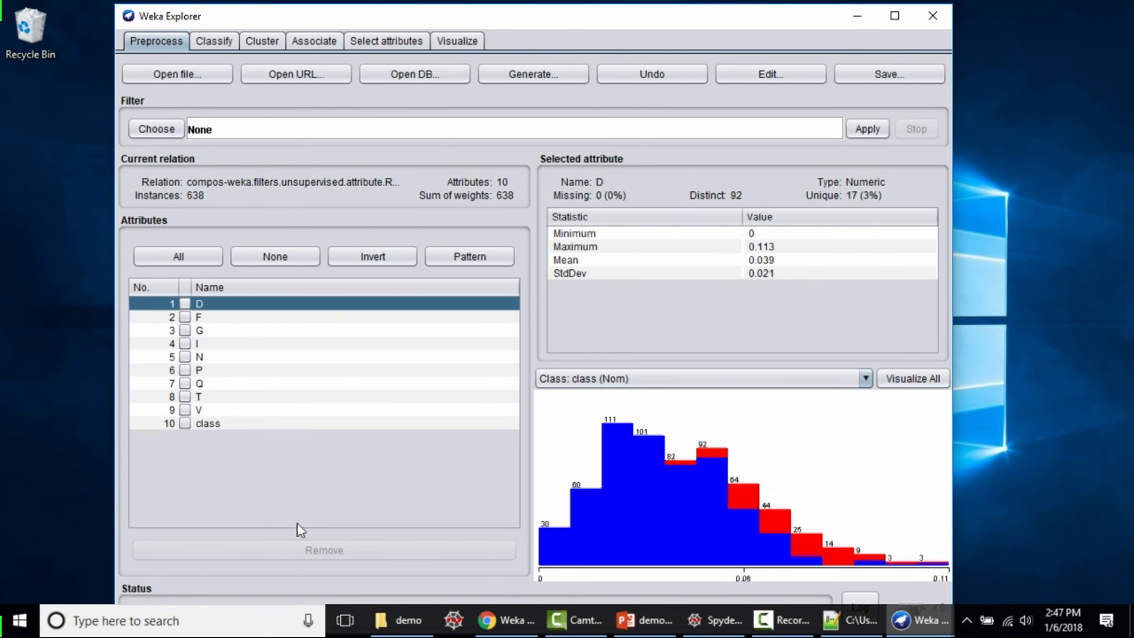
- Compare the cross-validated attribute selection output with the attributes remaining in the dataset
click(387, 41)
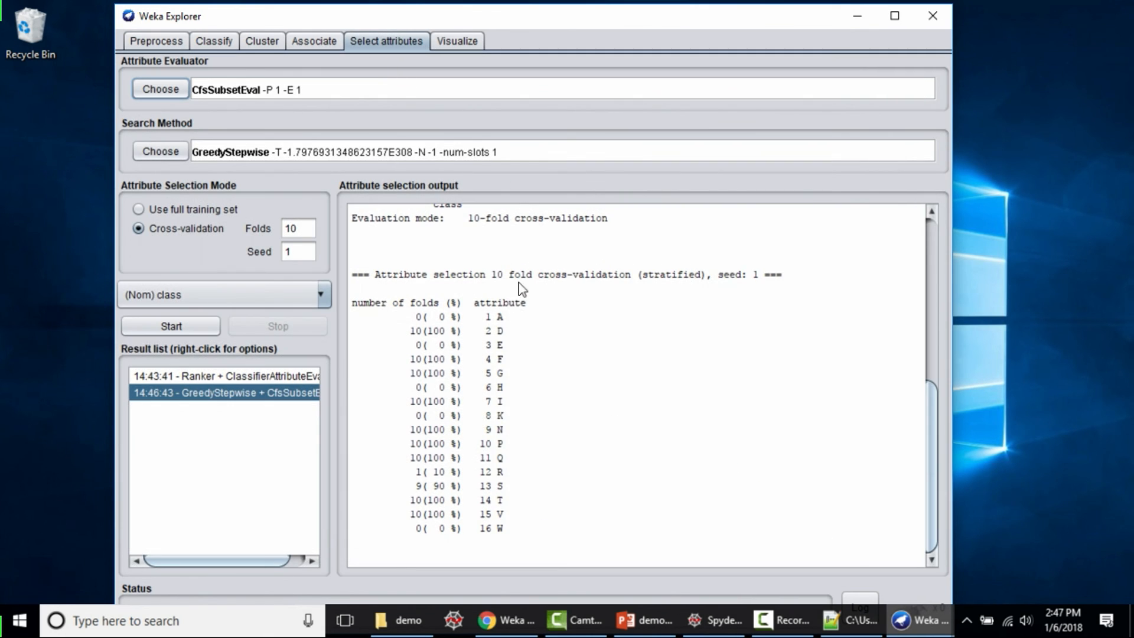
scroll(520, 310, up, 1)
scroll(519, 316, down, 1)
click(156, 42)
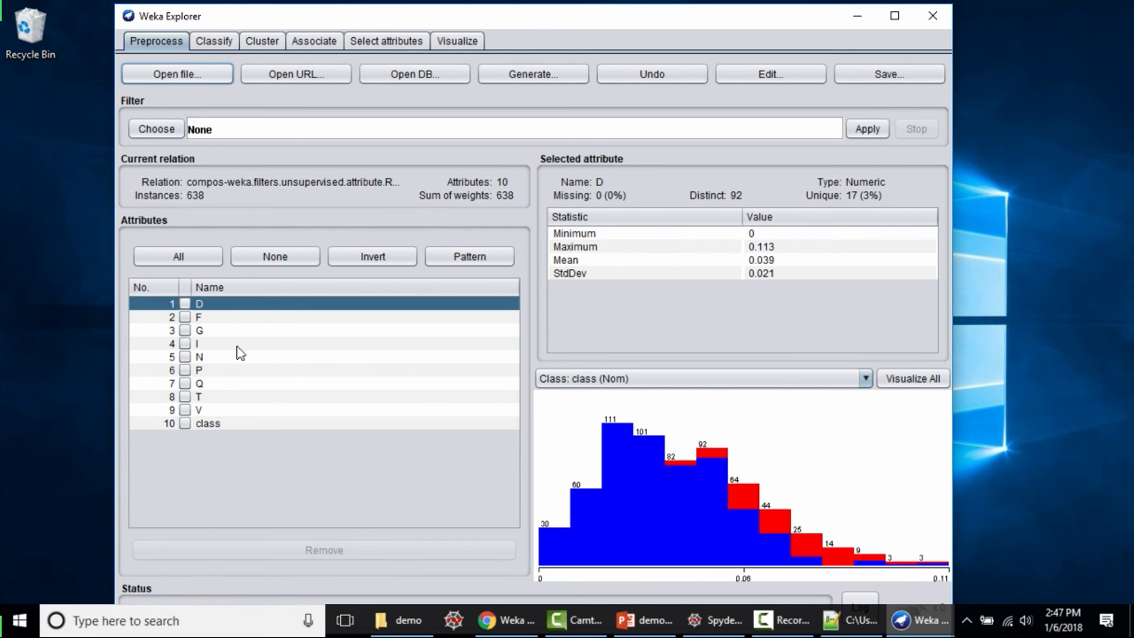
click(201, 319)
click(206, 304)
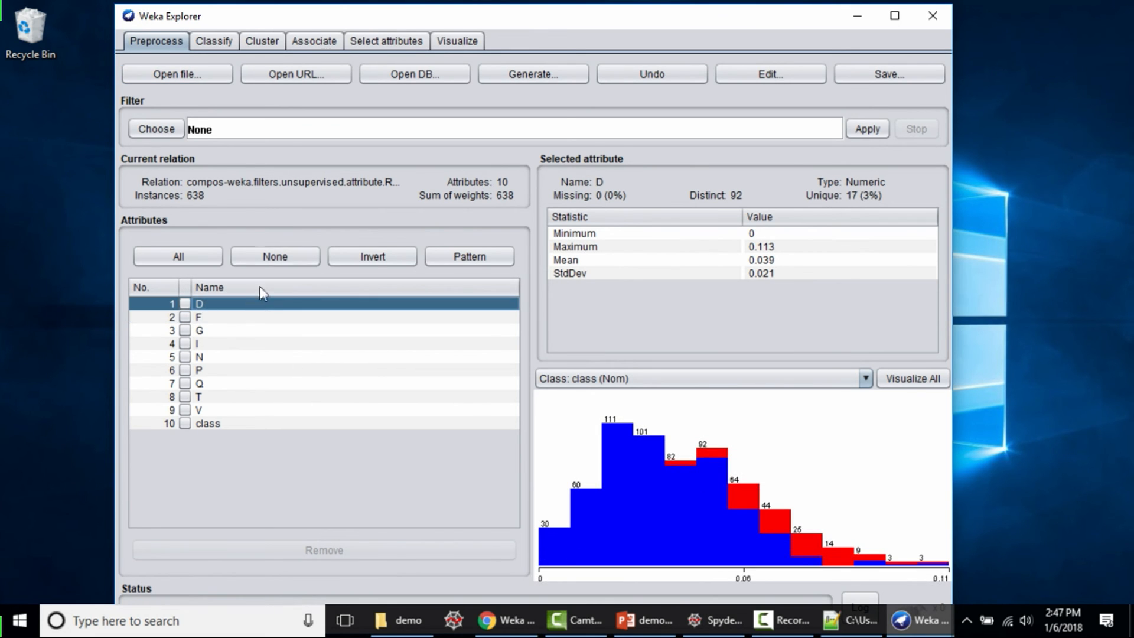
- Choose BayesNet from the Bayes classifiers and evaluate it on the reduced dataset with 10-fold cross-validation
click(215, 41)
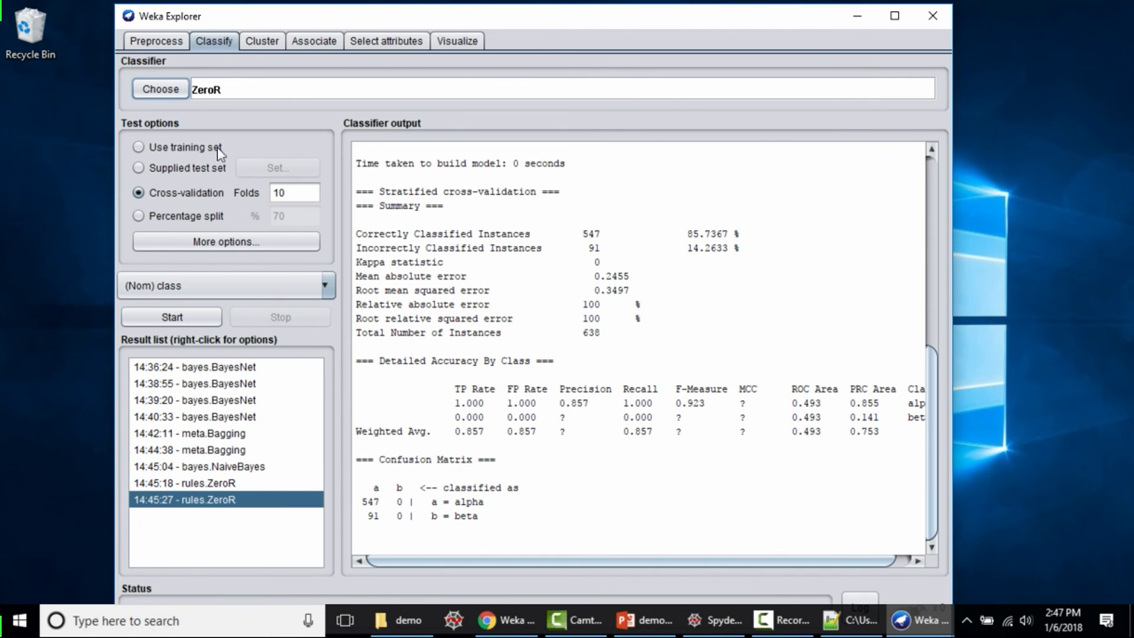
click(160, 89)
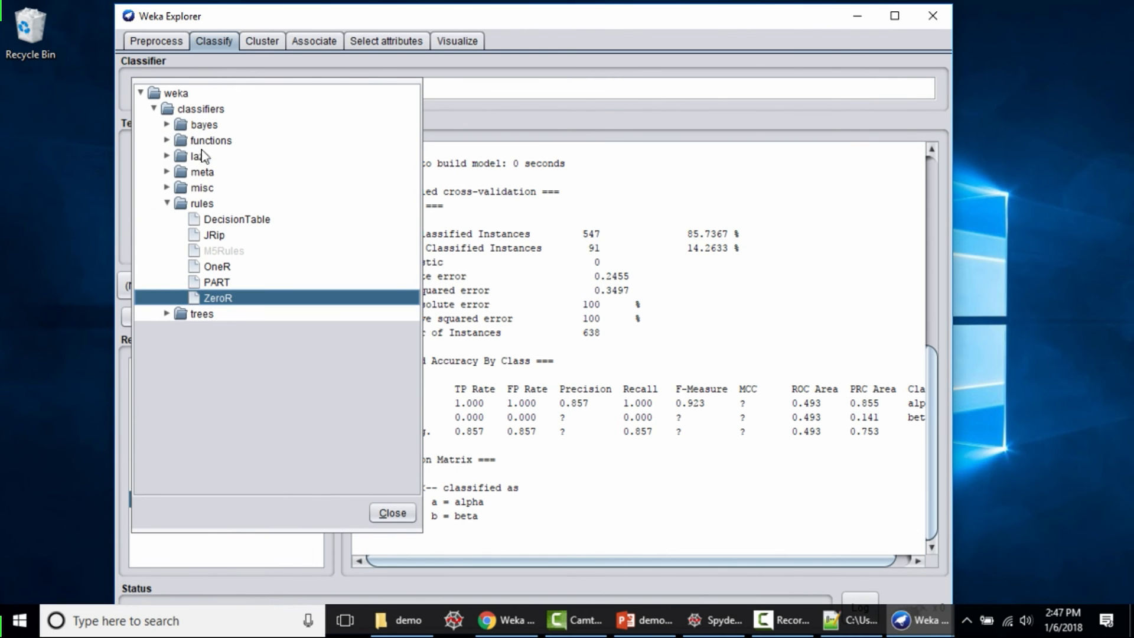
click(166, 125)
click(212, 140)
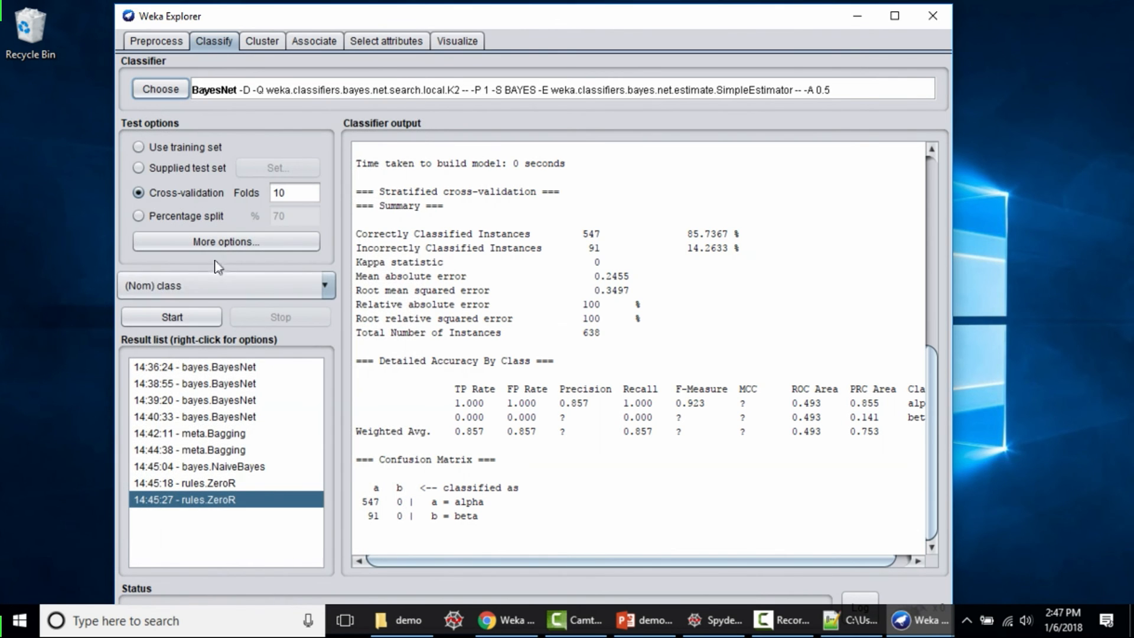
click(196, 324)
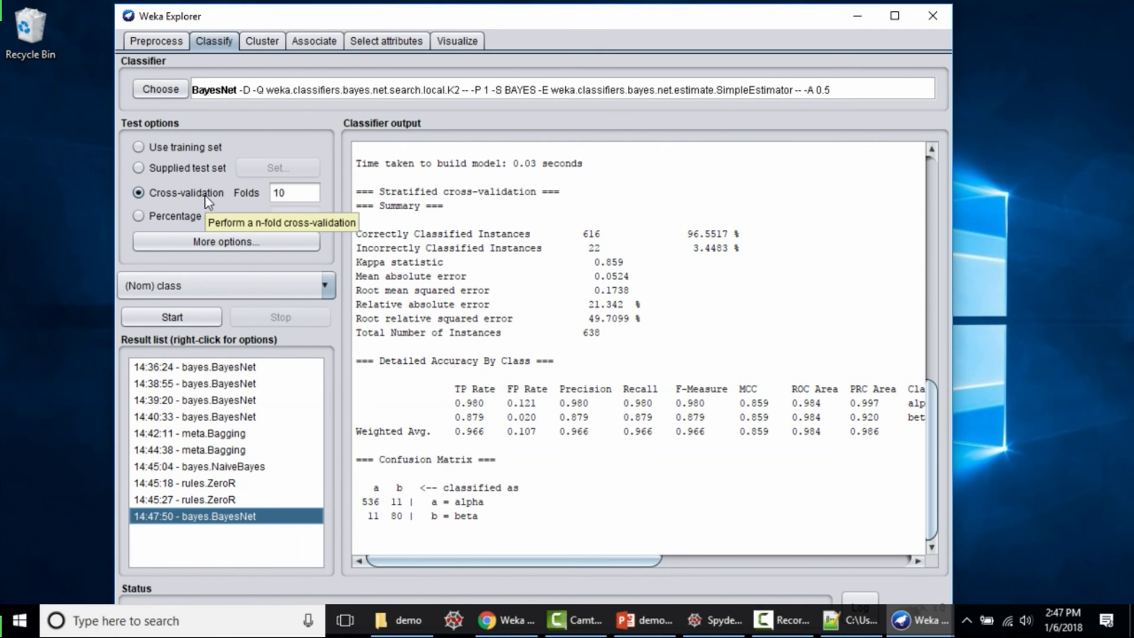
- Switch the test option to a supplied test set and open the file chooser for the test instances
click(188, 168)
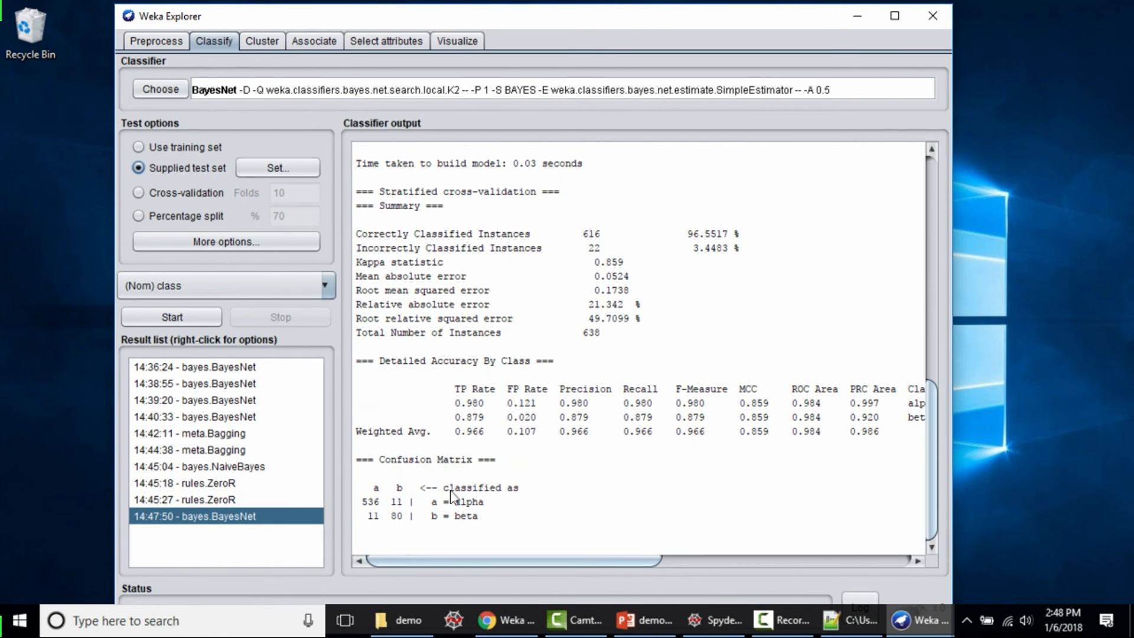
click(271, 173)
click(431, 321)
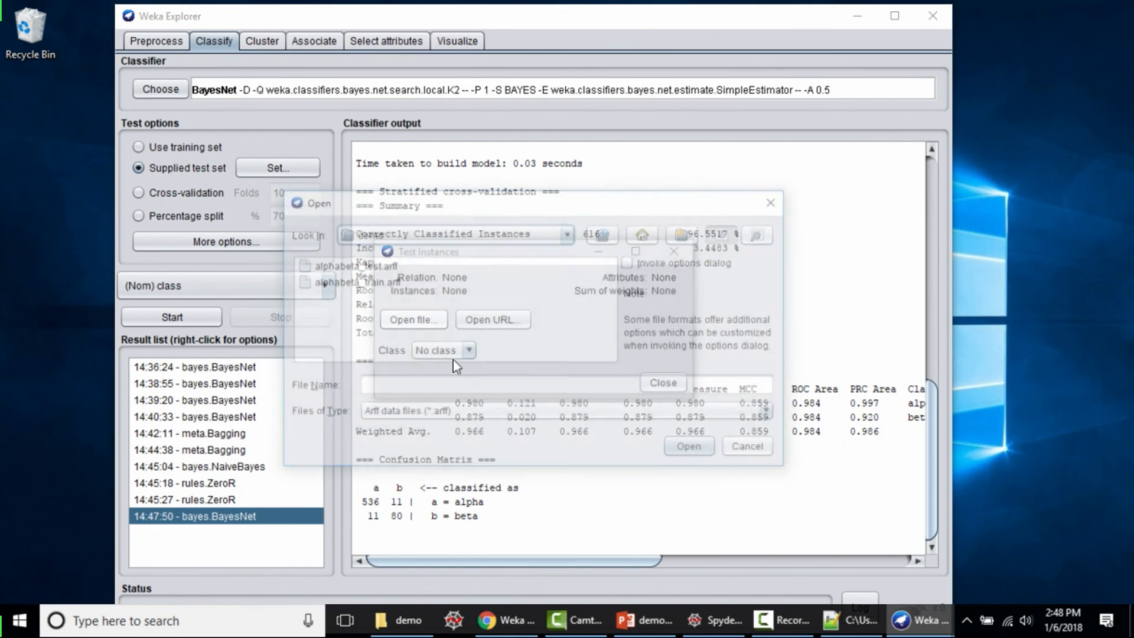
drag(497, 204, 760, 163)
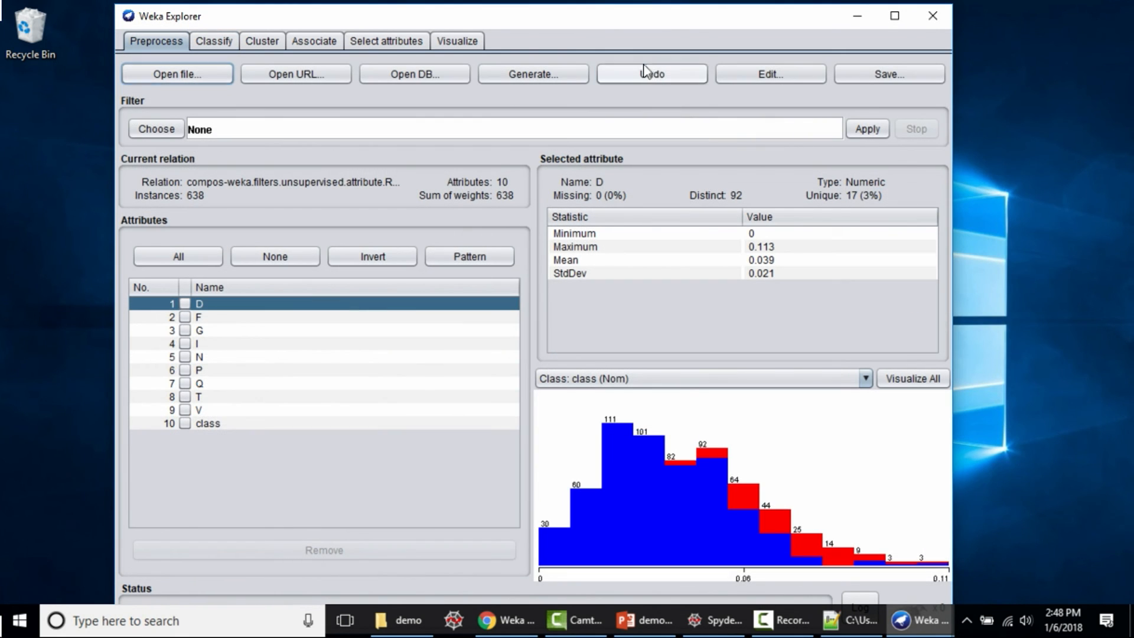
- Undo the removals of attribute W and of attributes A, E, H, K, R and S
click(645, 72)
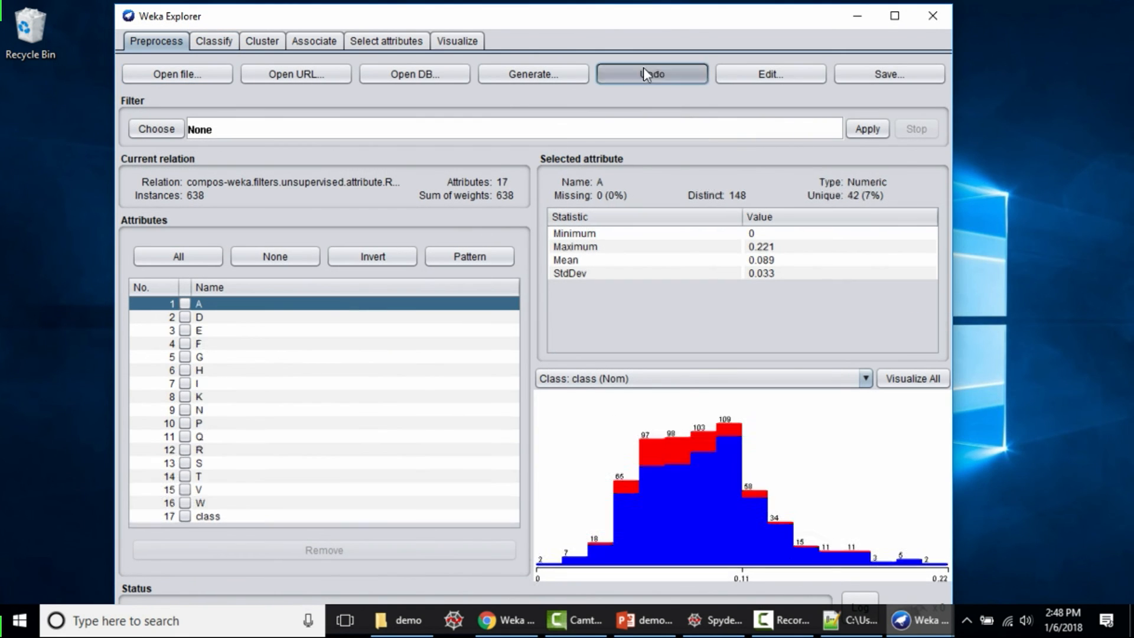
- Undo the remaining attribute removal to restore the full compos dataset and evaluate BayesNet on the supplied test set
click(645, 73)
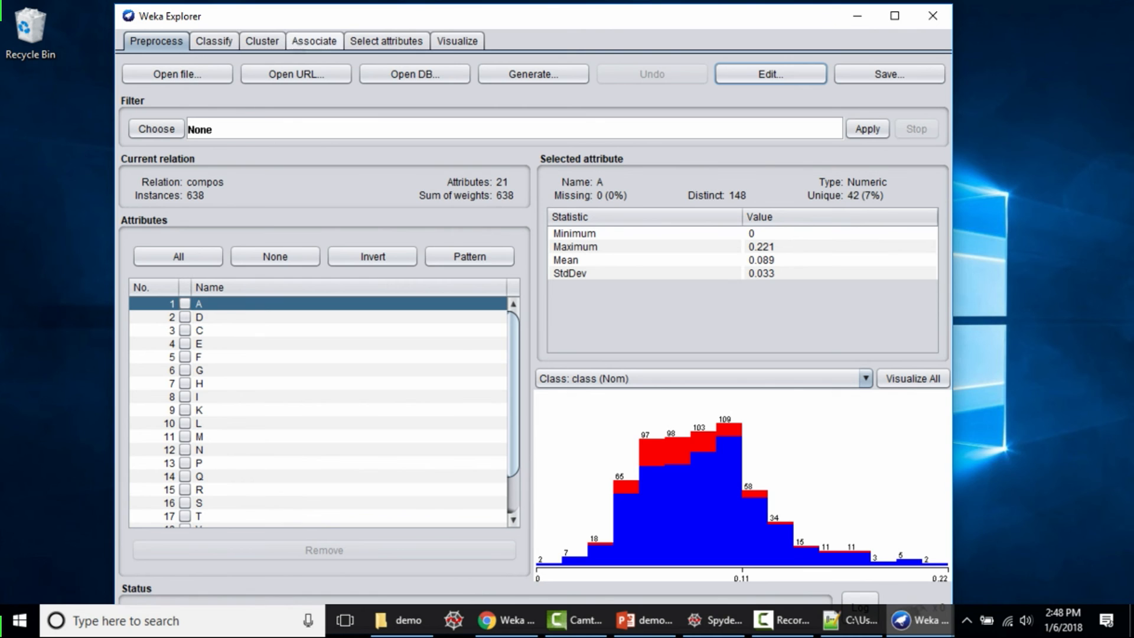
click(386, 41)
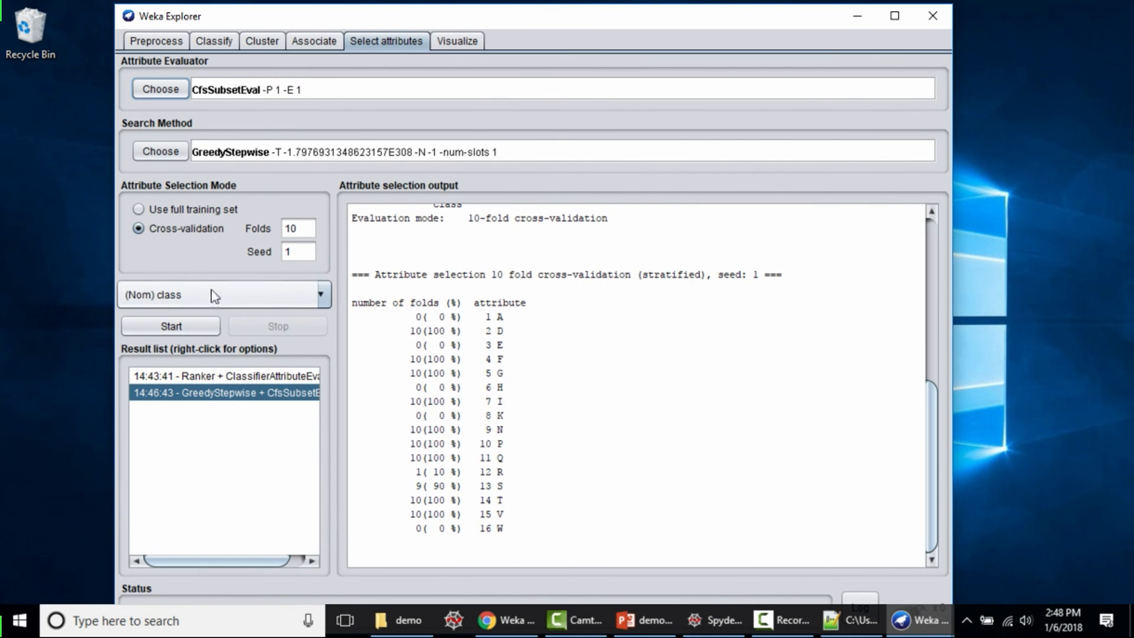
click(214, 41)
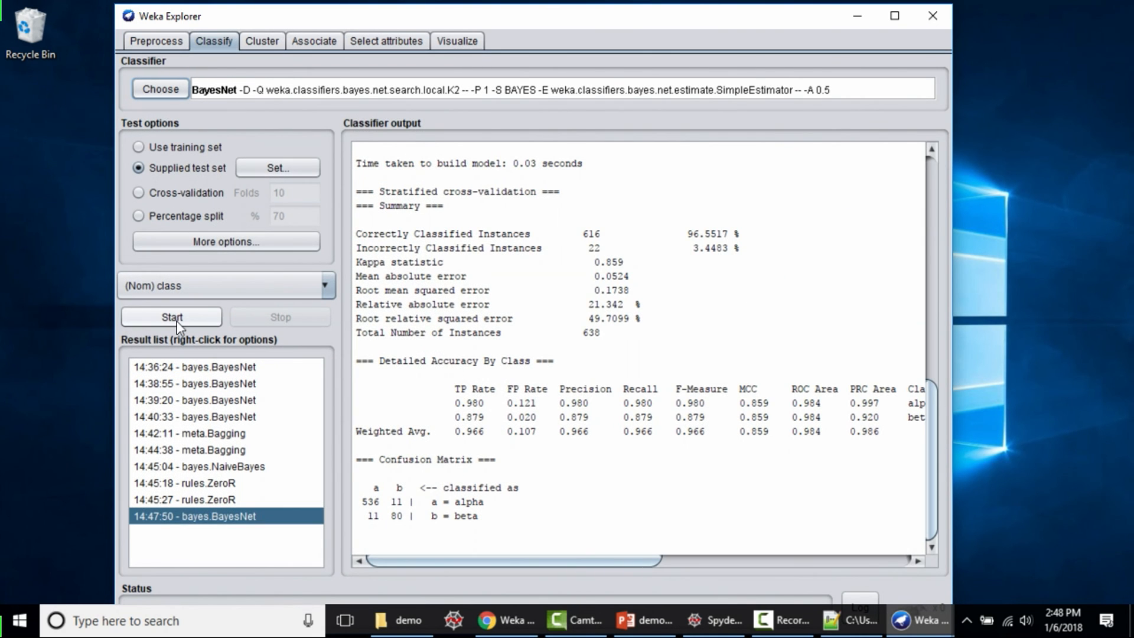
click(173, 318)
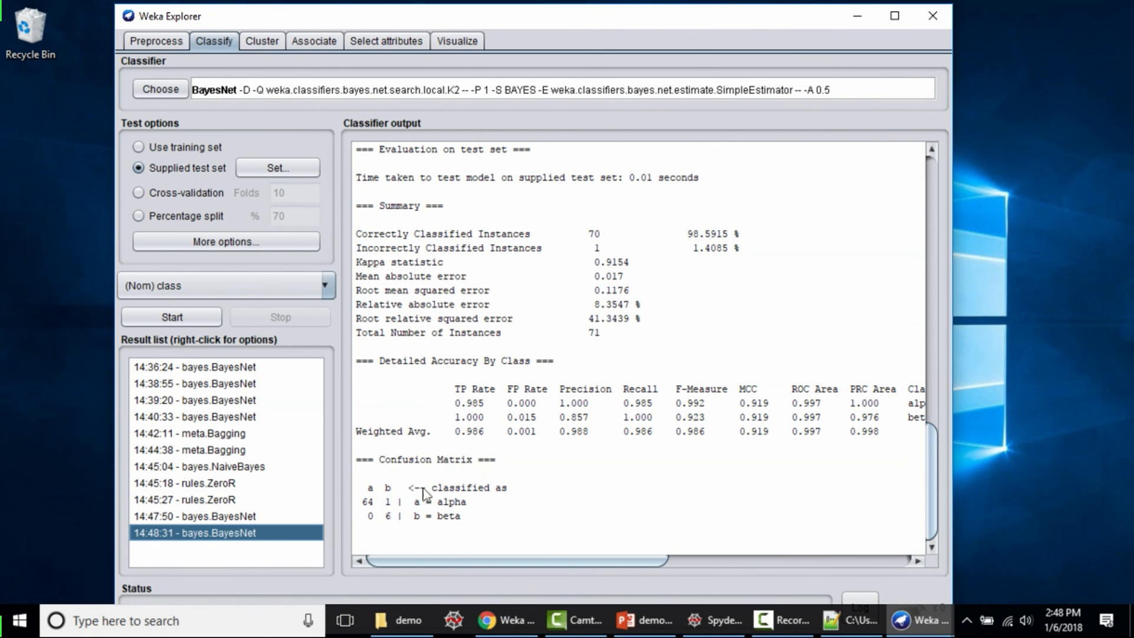
- Examine the BayesNet test set evaluation, including the summary, weighted average TP rate and confusion matrix
scroll(707, 329, up, 5)
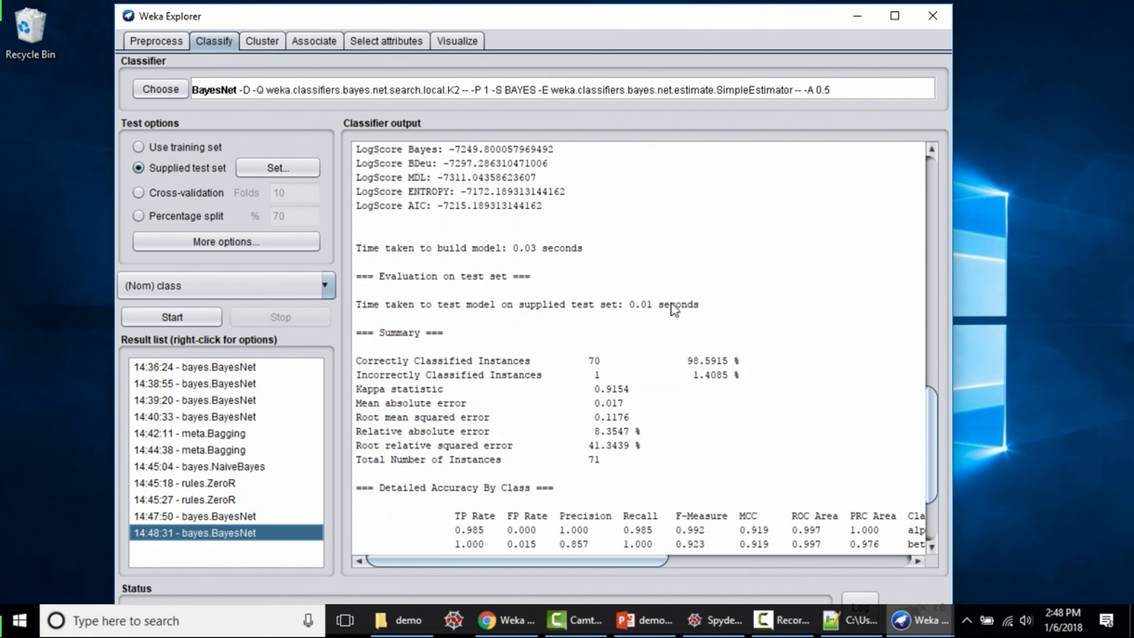
scroll(676, 308, down, 5)
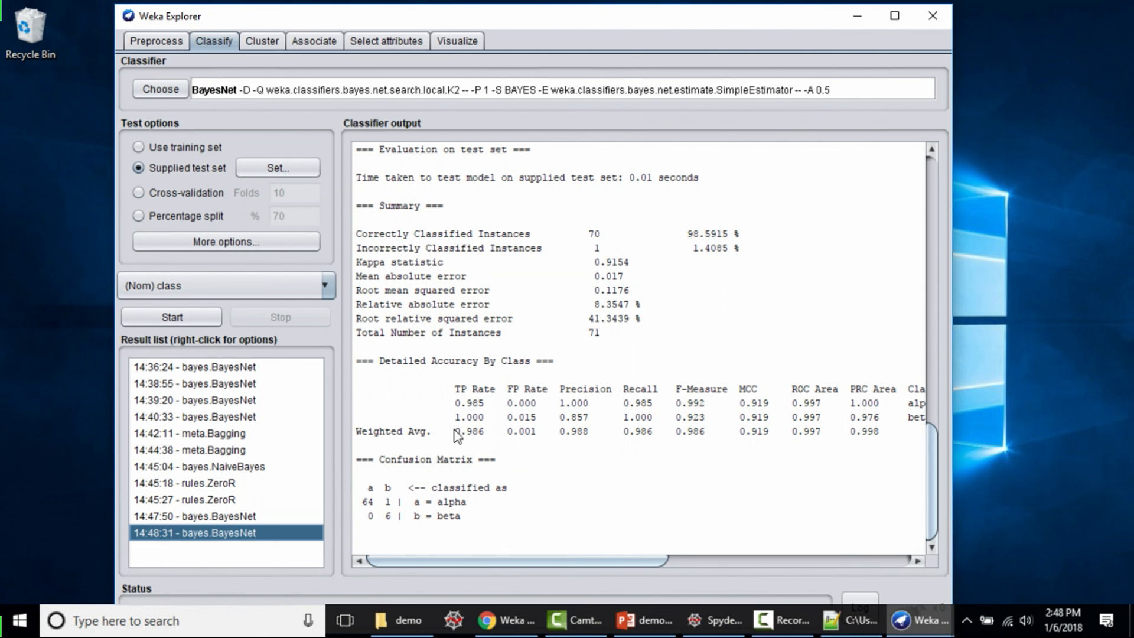
drag(455, 432, 488, 435)
click(501, 449)
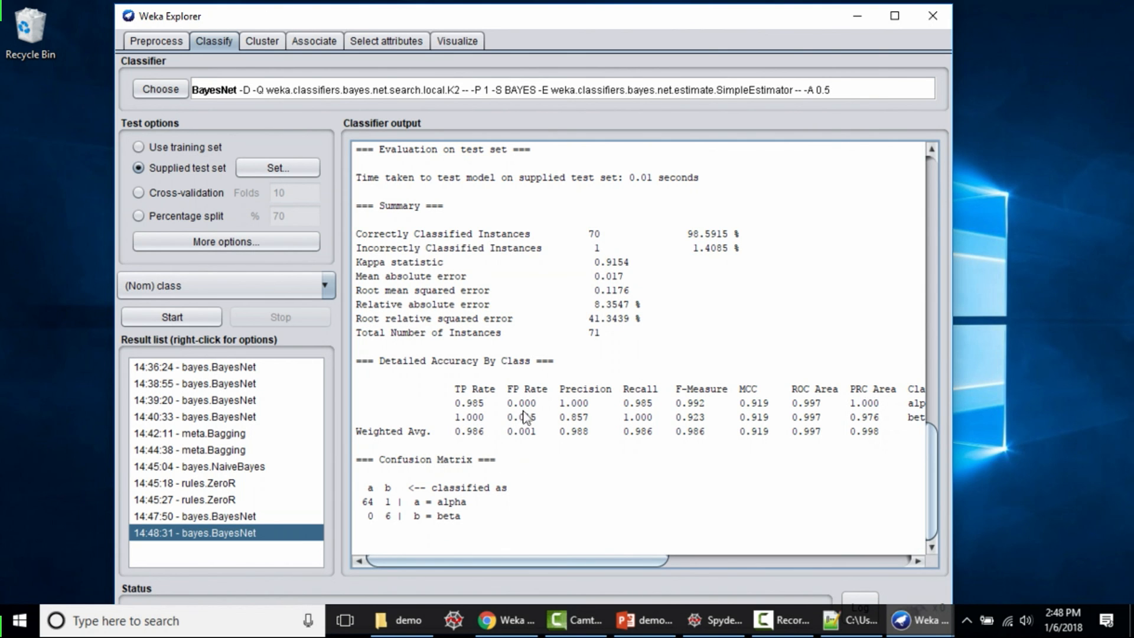
scroll(552, 275, up, 6)
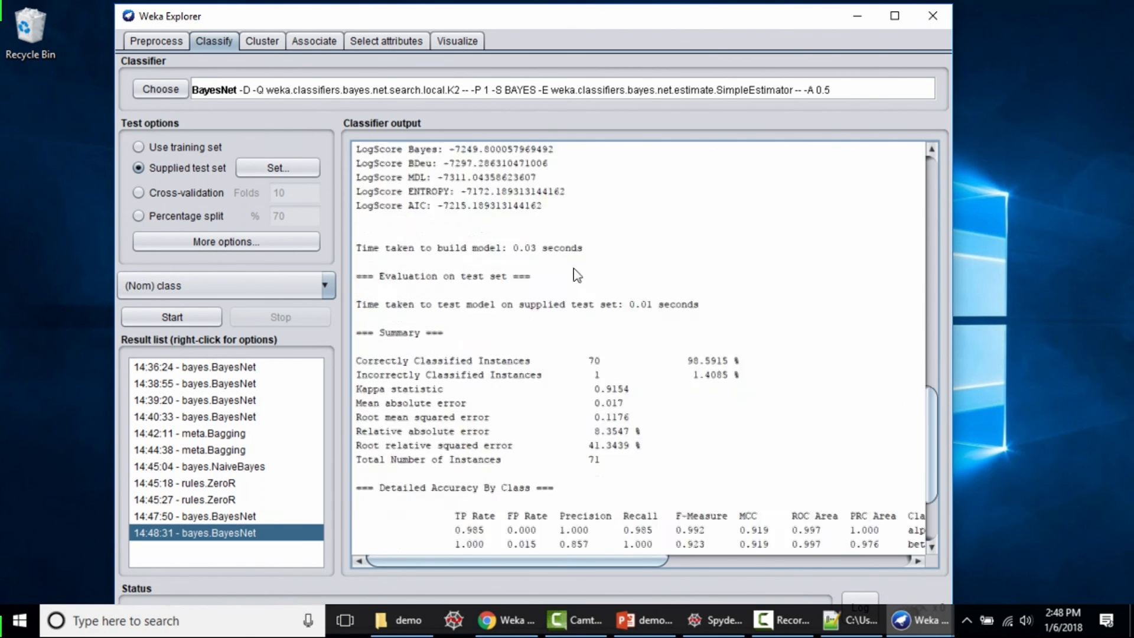
scroll(576, 275, up, 5)
scroll(576, 275, down, 9)
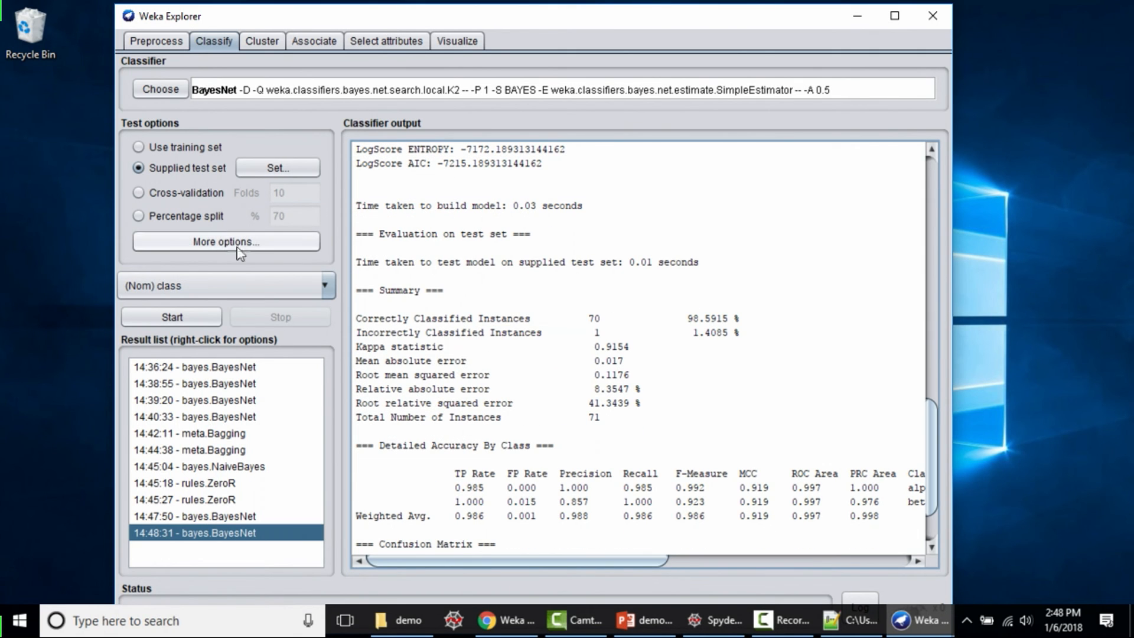
- Set the classifier evaluation to output predictions as PlainText and rerun BayesNet on the supplied test set
click(223, 242)
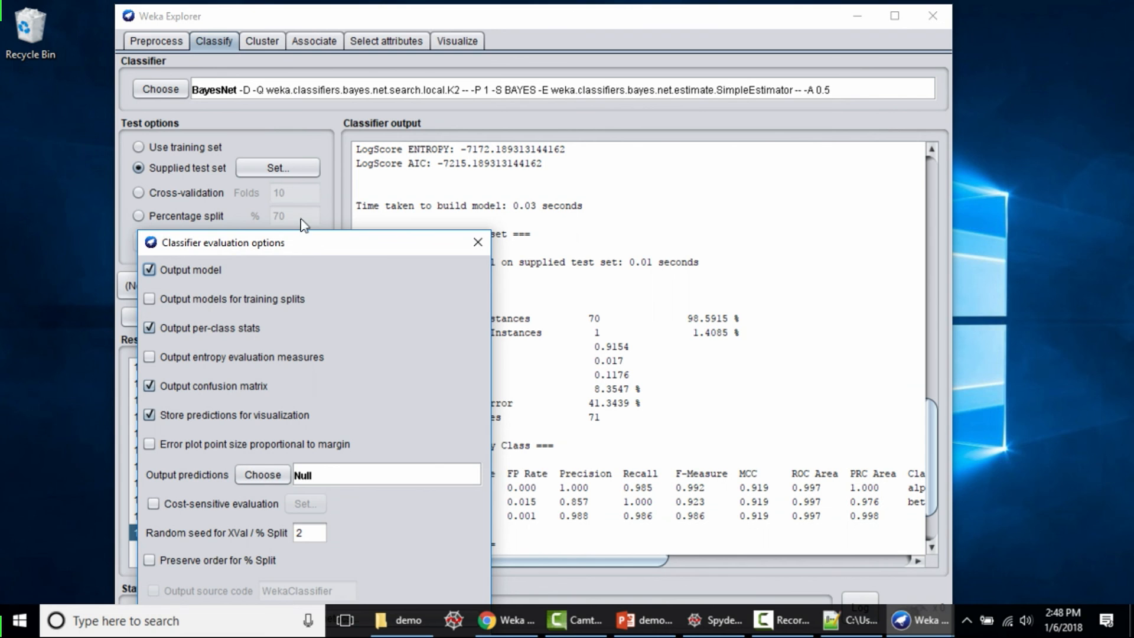
drag(290, 247, 378, 106)
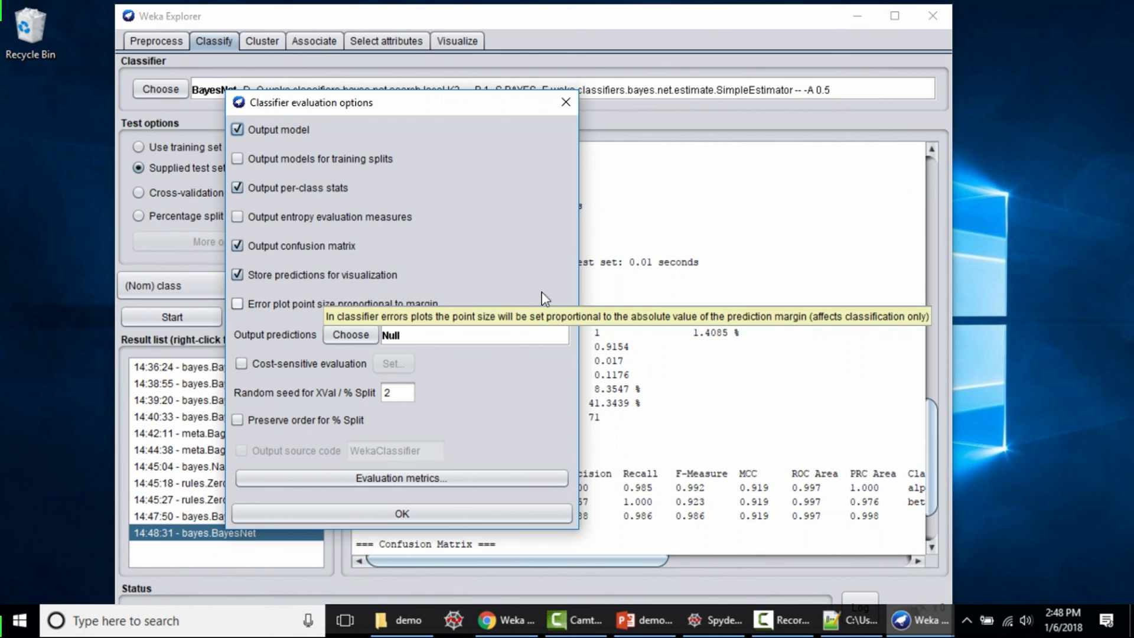
click(346, 335)
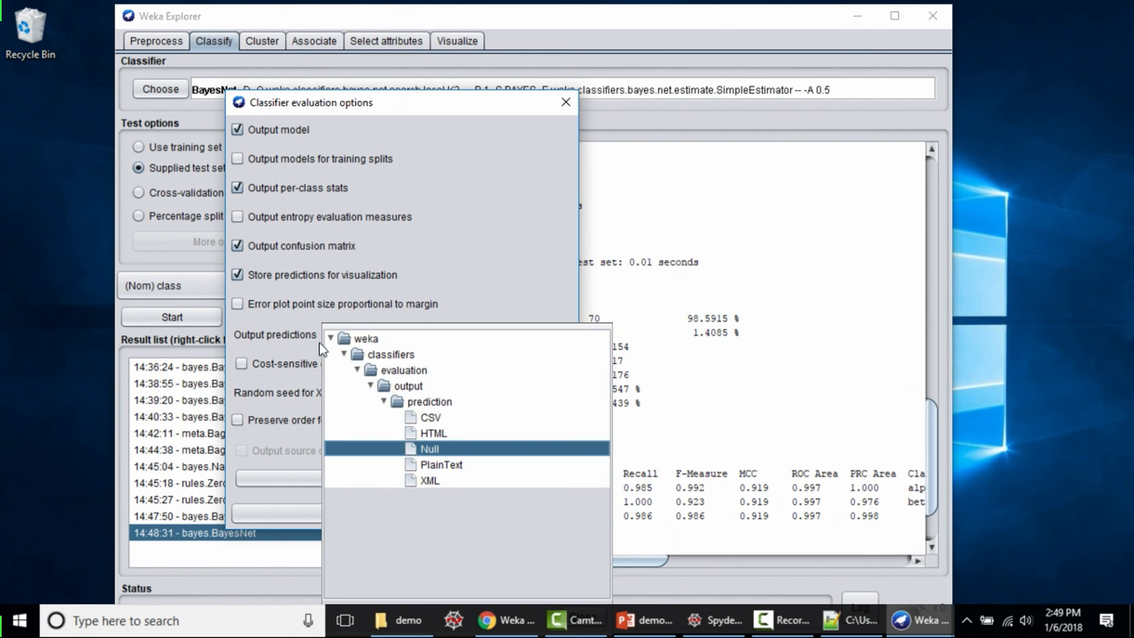
click(444, 470)
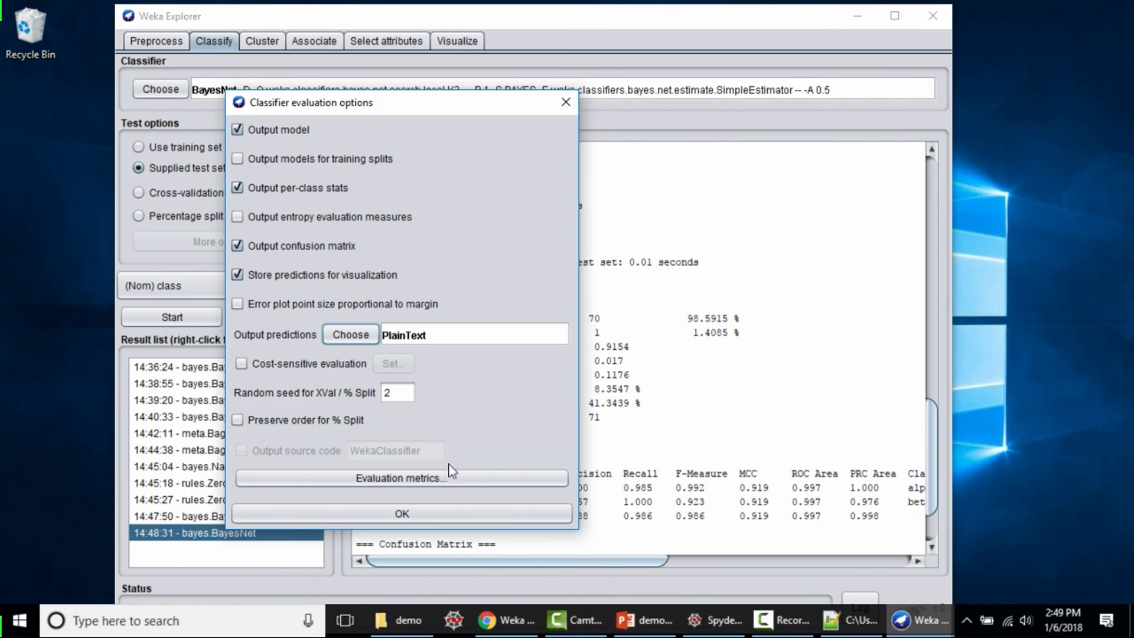
click(405, 515)
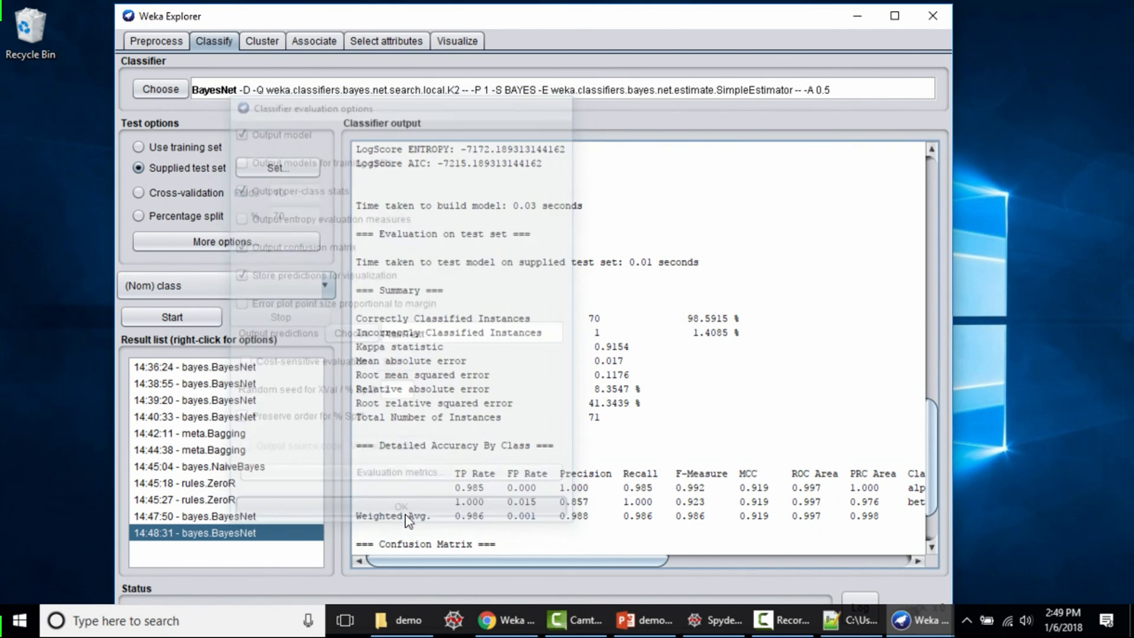
click(183, 319)
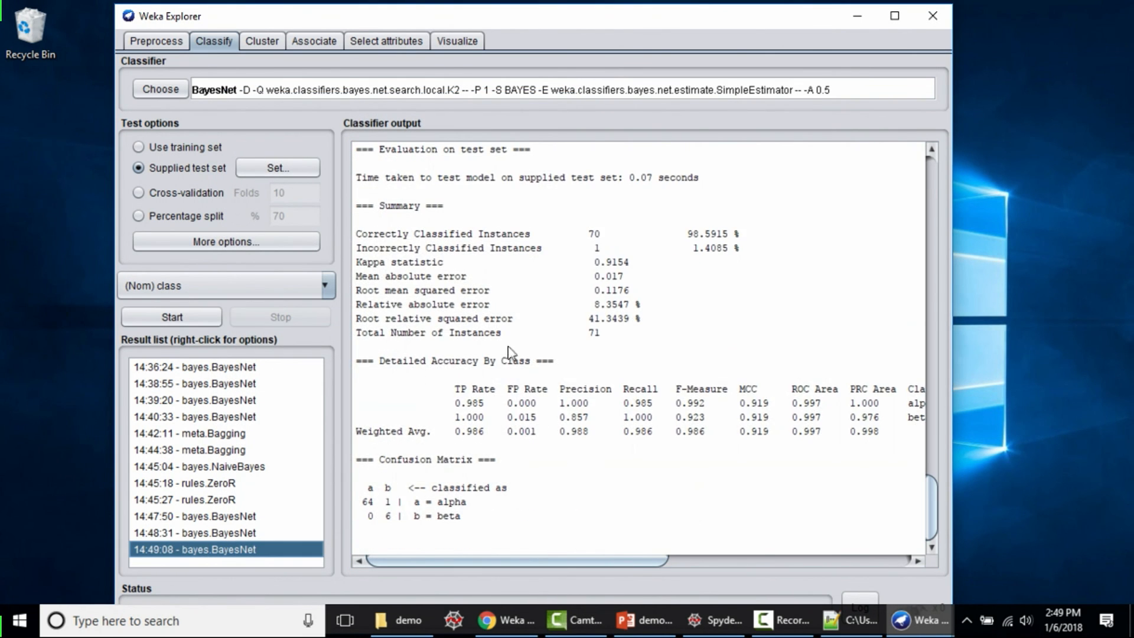
- Examine the predictions on the test set, comparing actual class, predicted class, error flag and prediction value per instance
scroll(513, 345, up, 18)
scroll(513, 346, up, 14)
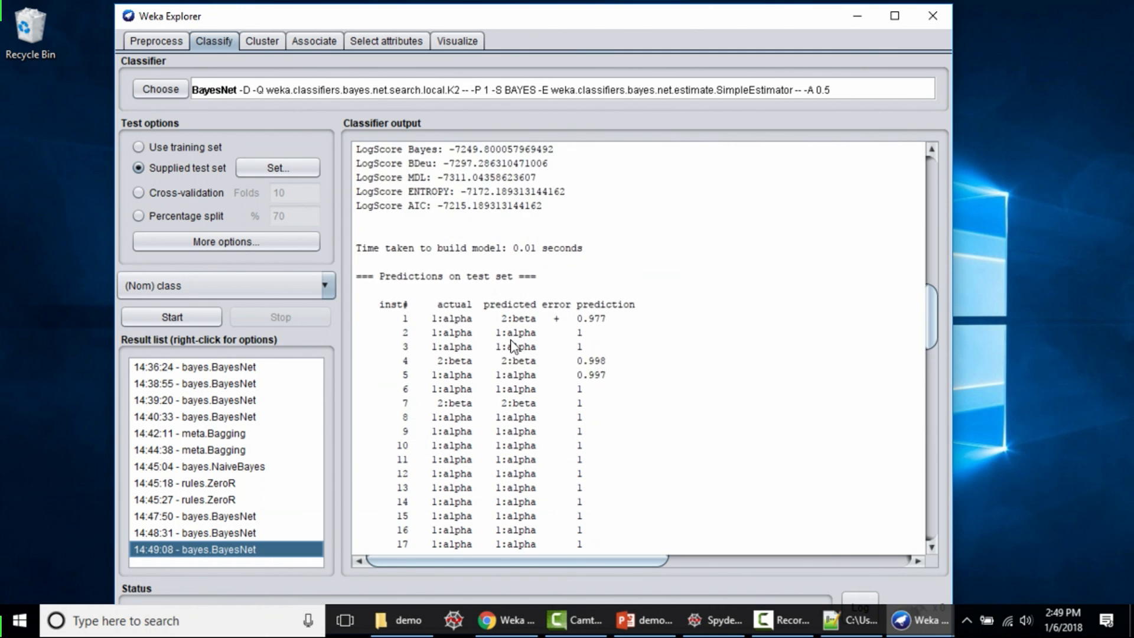
scroll(509, 345, down, 7)
scroll(508, 345, down, 1)
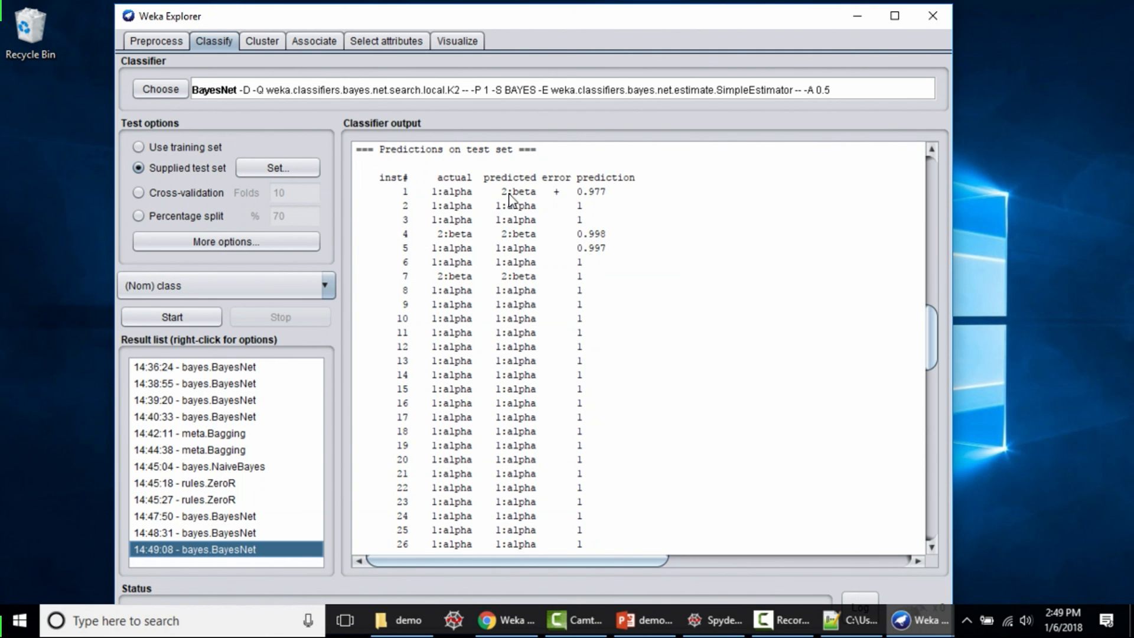
scroll(510, 198, up, 1)
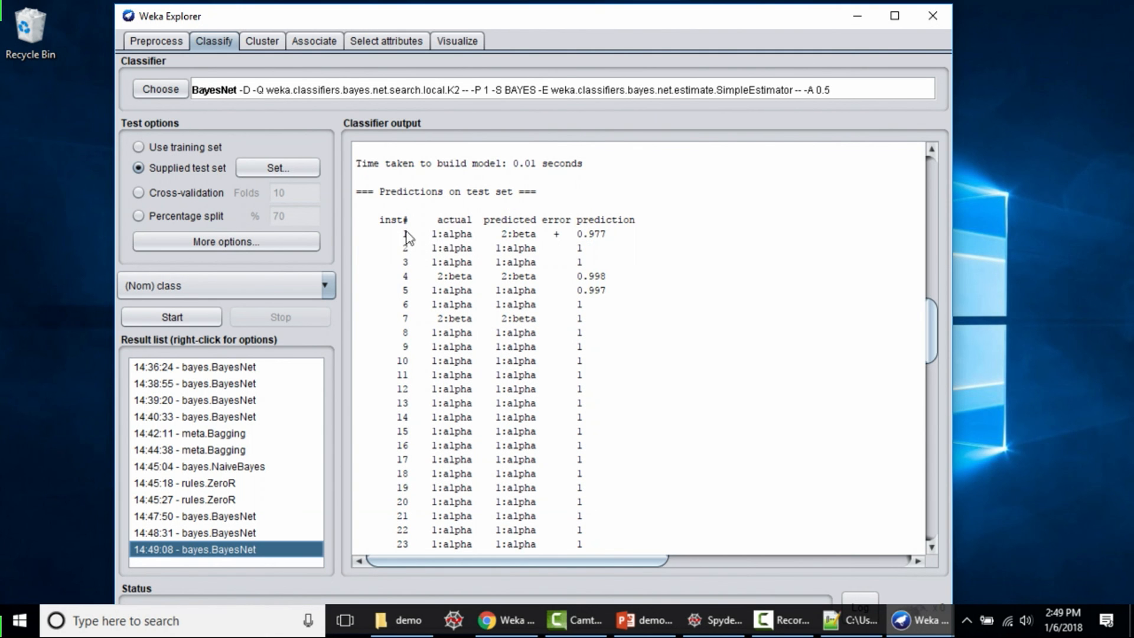
double_click(458, 234)
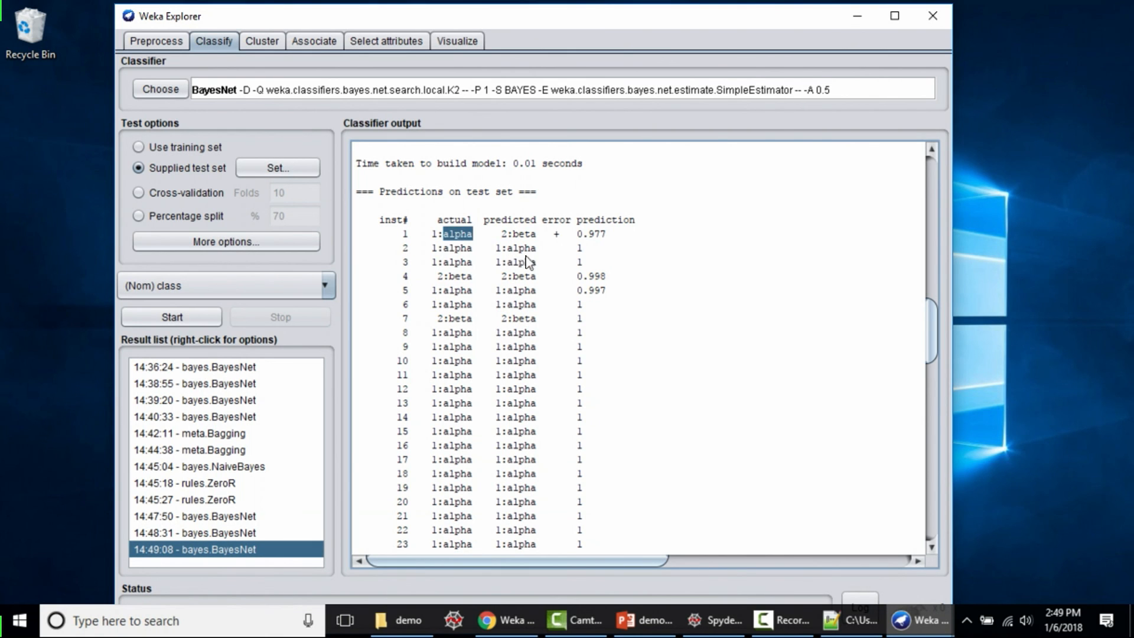
click(435, 234)
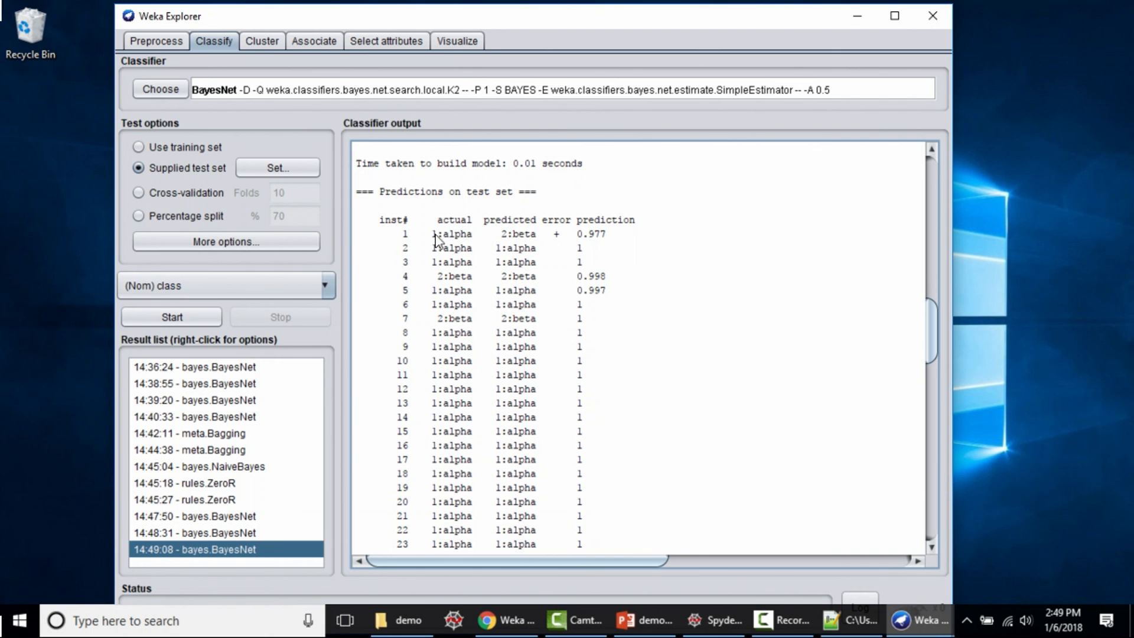
double_click(525, 235)
click(534, 248)
double_click(604, 236)
scroll(622, 254, down, 5)
scroll(621, 260, up, 5)
scroll(621, 269, down, 3)
scroll(620, 272, down, 13)
scroll(567, 408, up, 18)
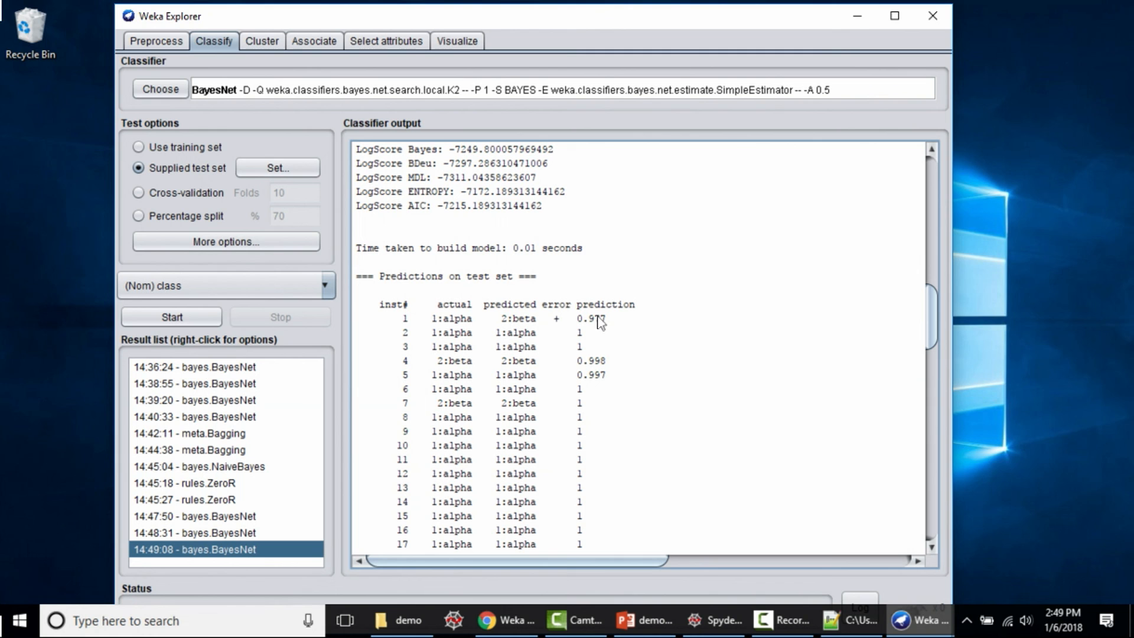
- Recheck the first instance's prediction value, the evaluation summary and the dataset's attribute list
click(161, 90)
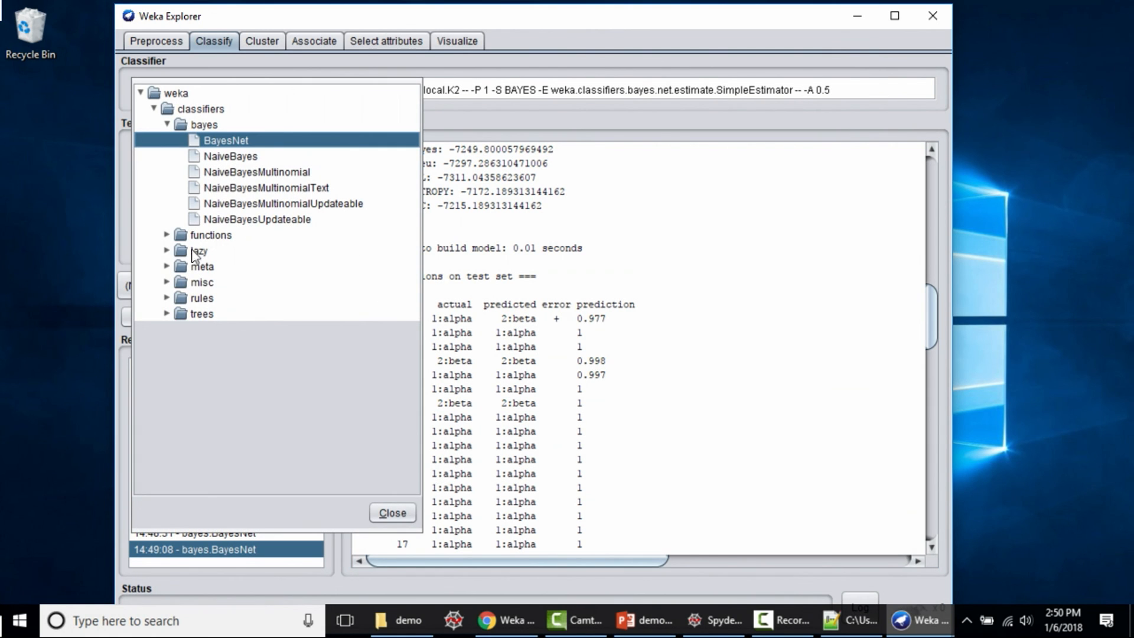
click(591, 322)
double_click(591, 322)
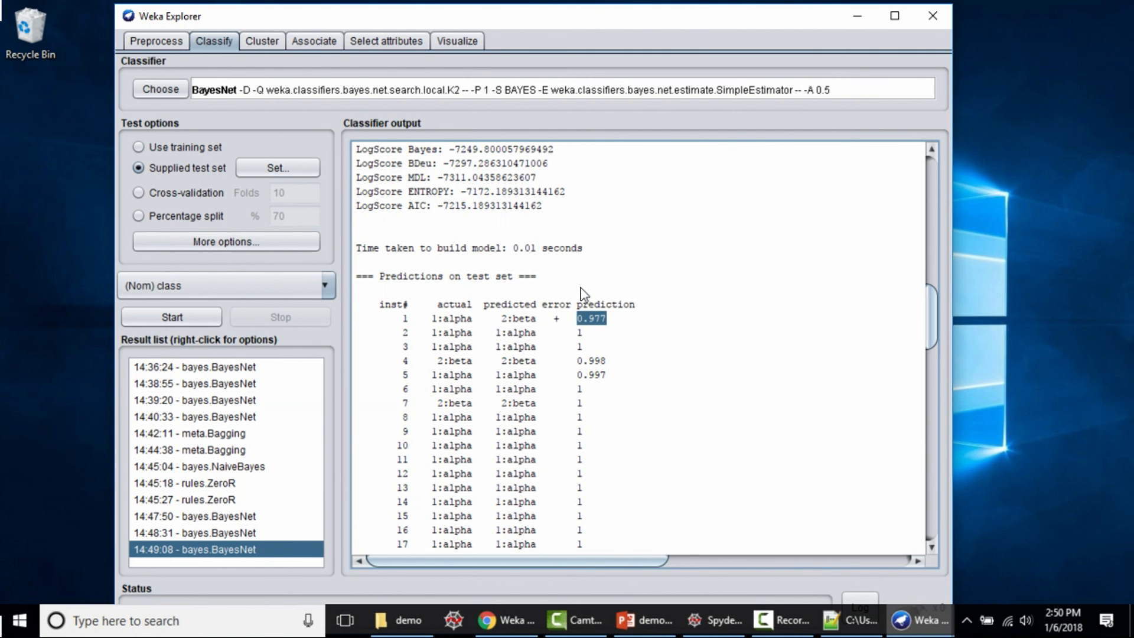
scroll(584, 295, down, 15)
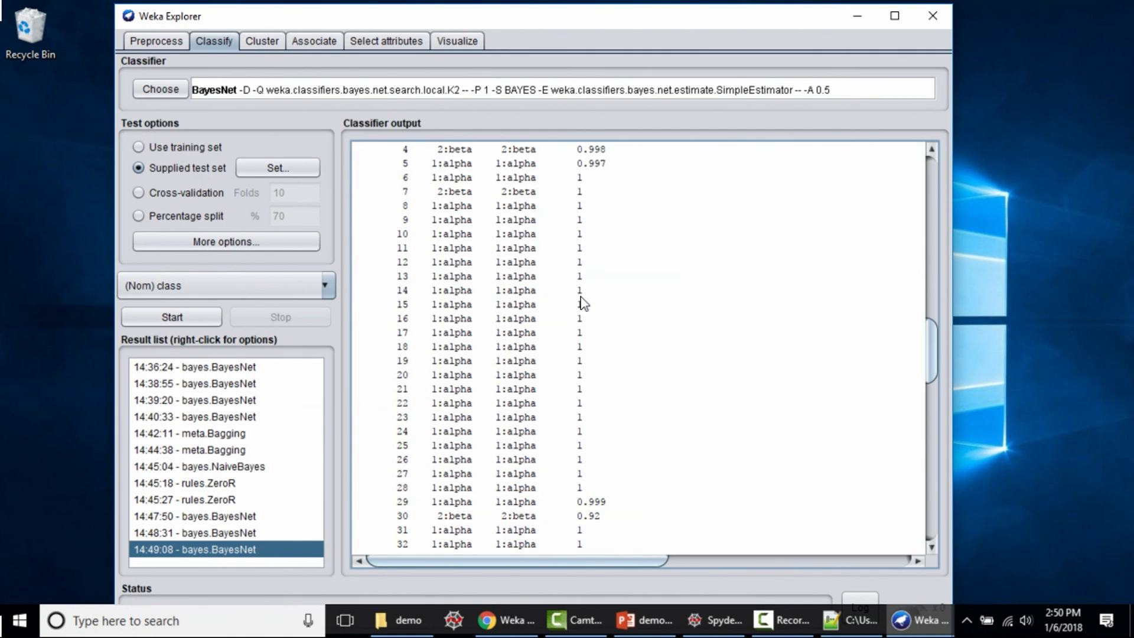
scroll(584, 305, down, 13)
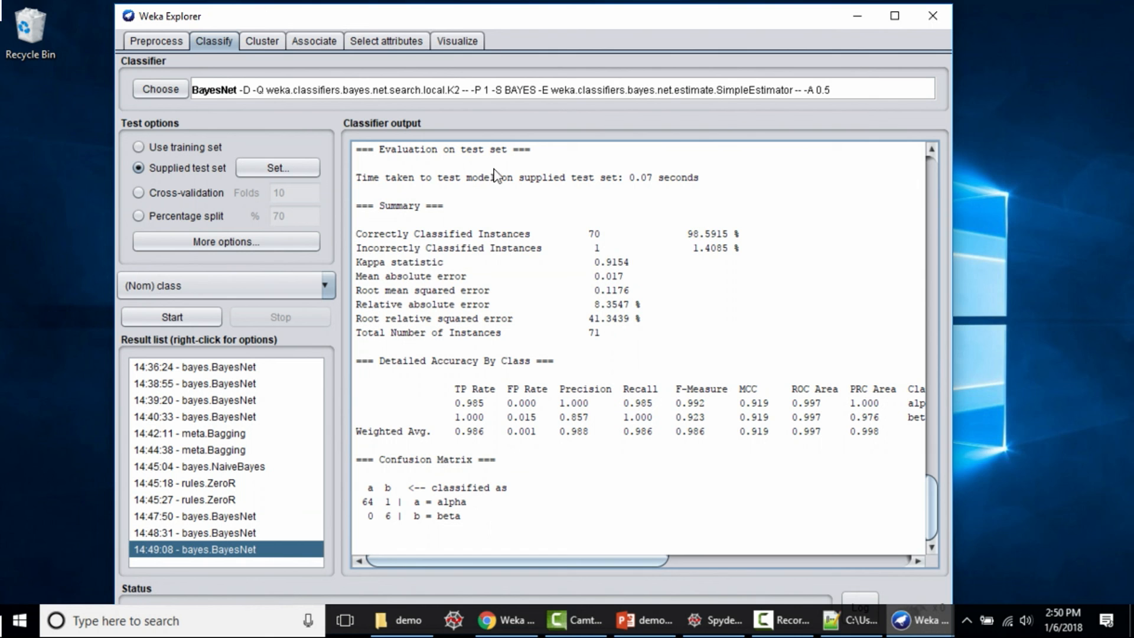
click(156, 41)
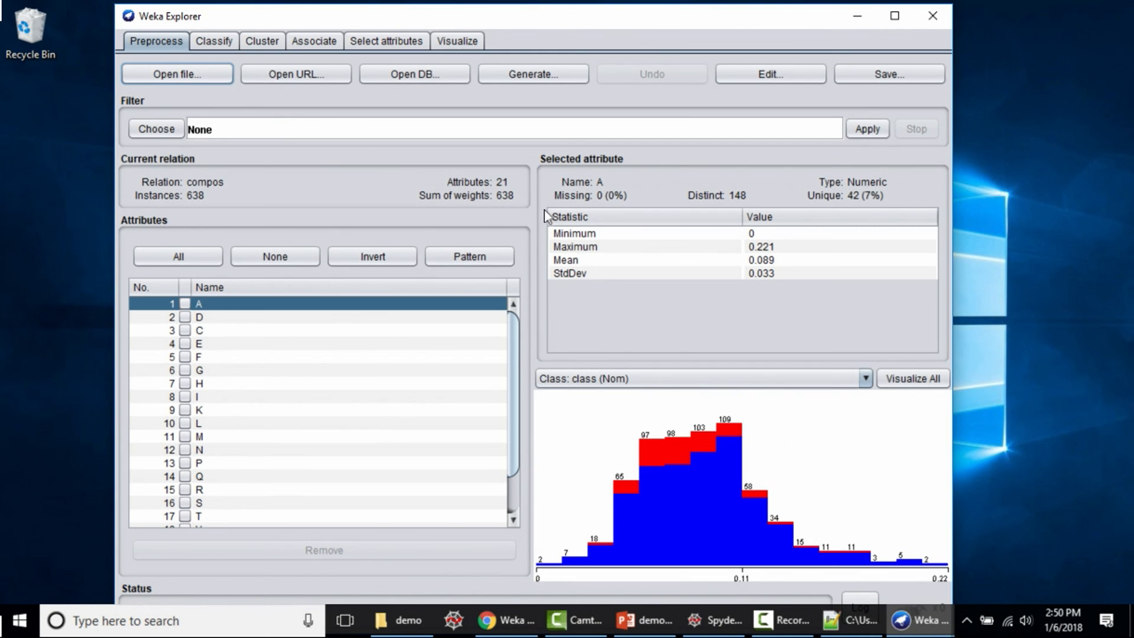
click(214, 41)
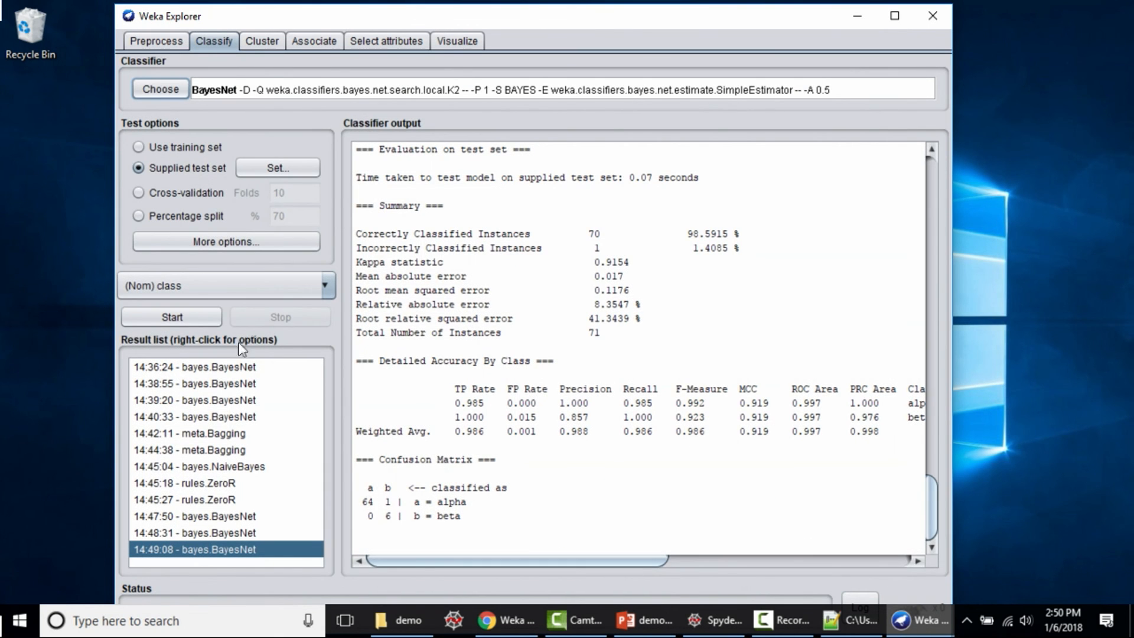
- Save the latest BayesNet model in the demo folder under Documents with the file name weka_bayesnet_
right_click(220, 550)
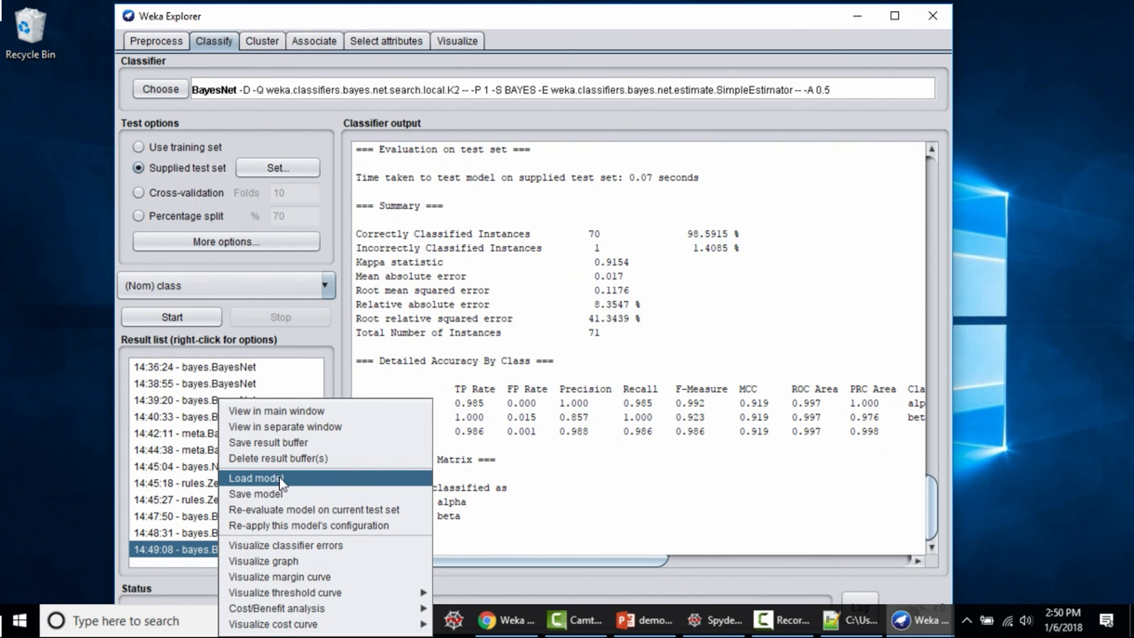
click(286, 495)
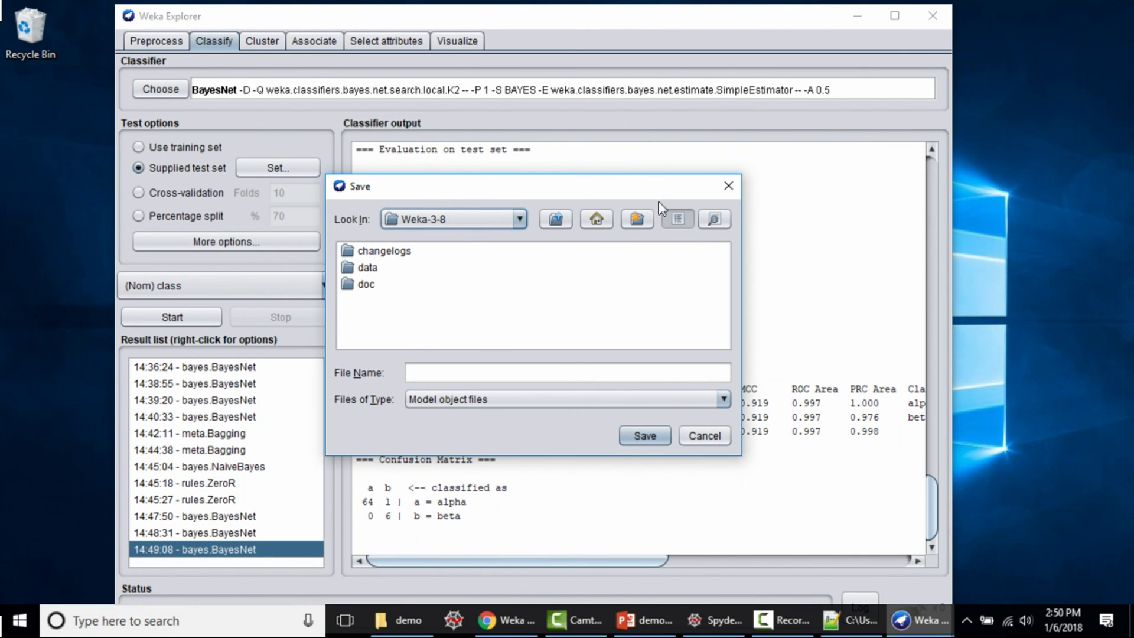
click(597, 219)
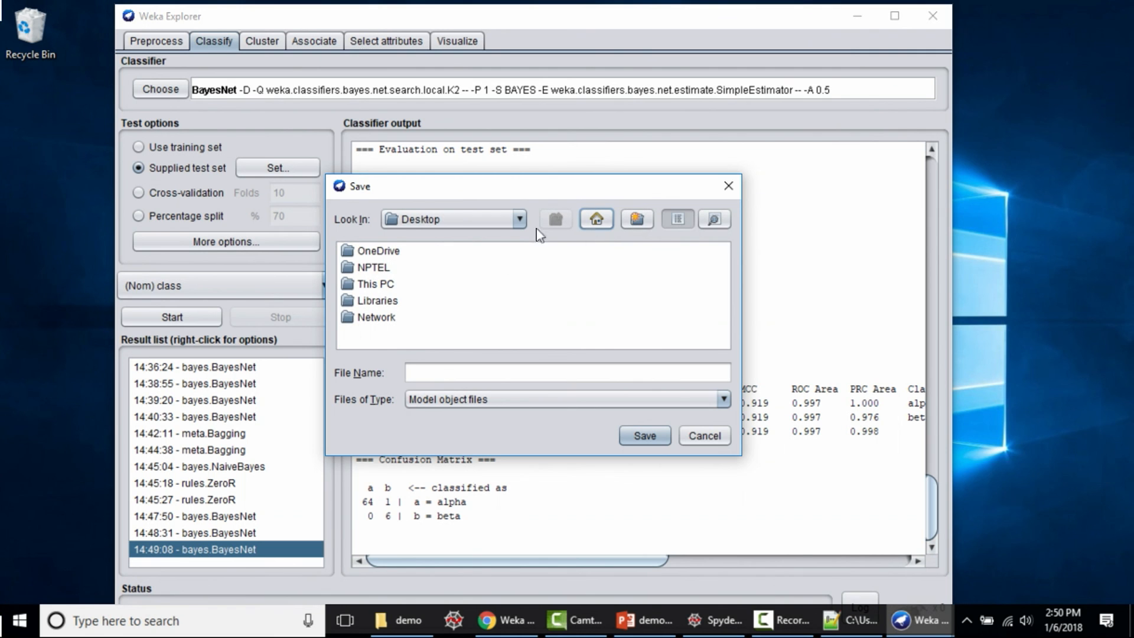
click(391, 268)
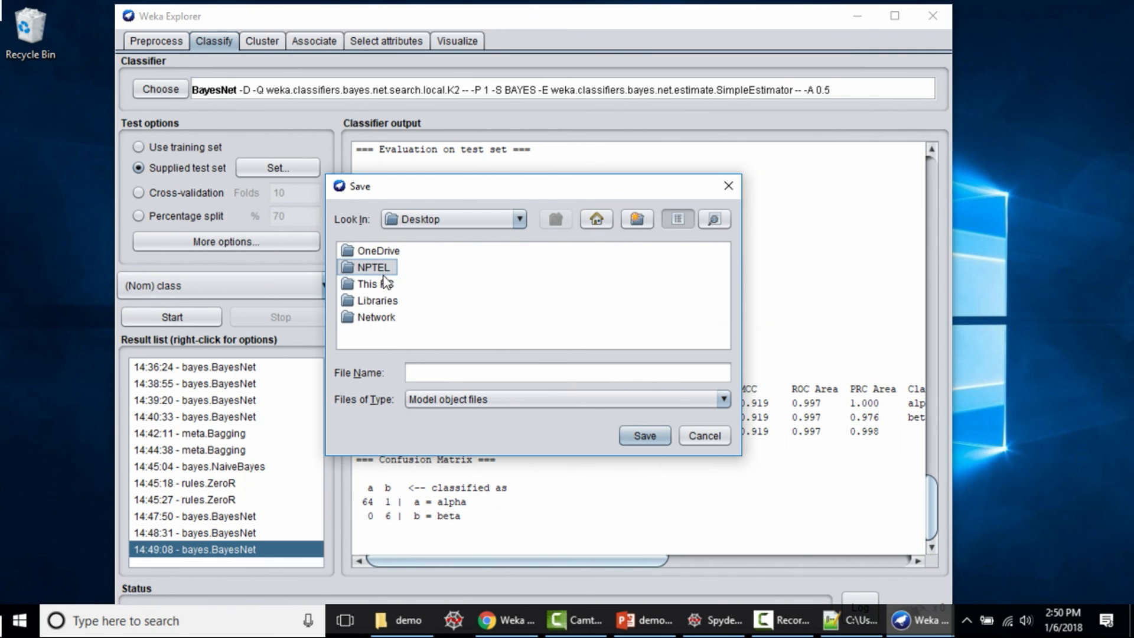
click(376, 284)
double_click(378, 268)
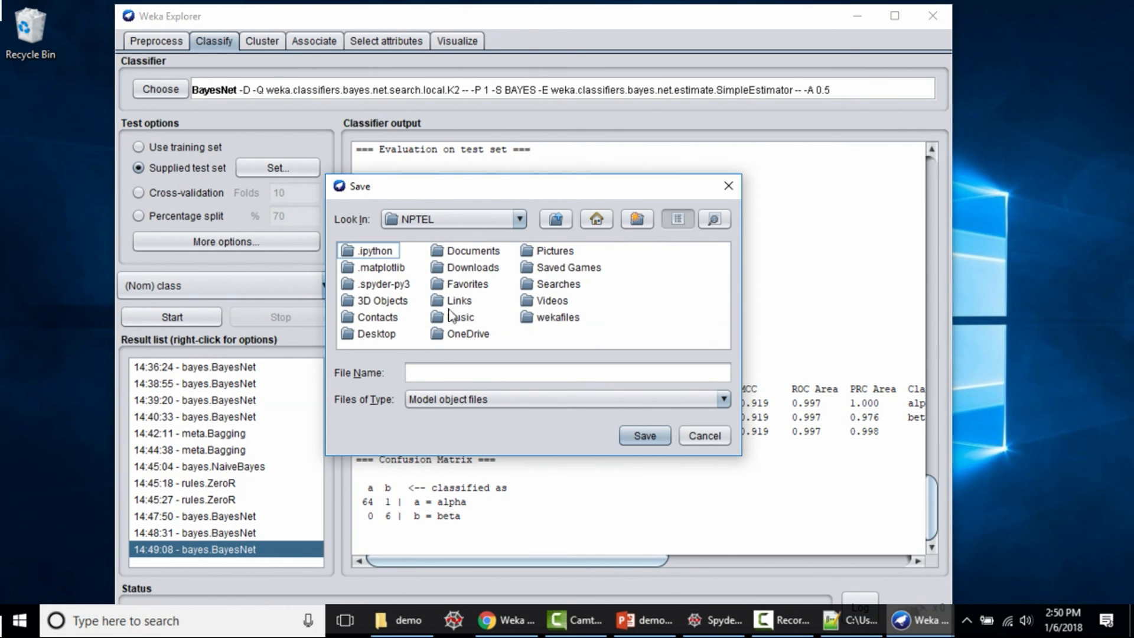
double_click(473, 251)
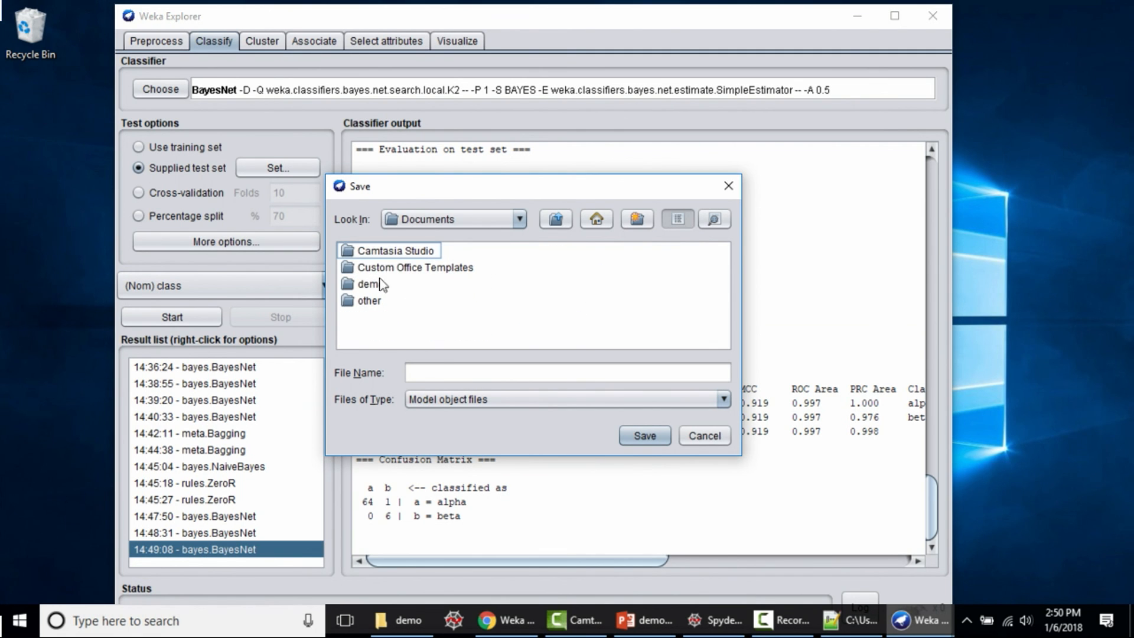
double_click(370, 284)
click(467, 375)
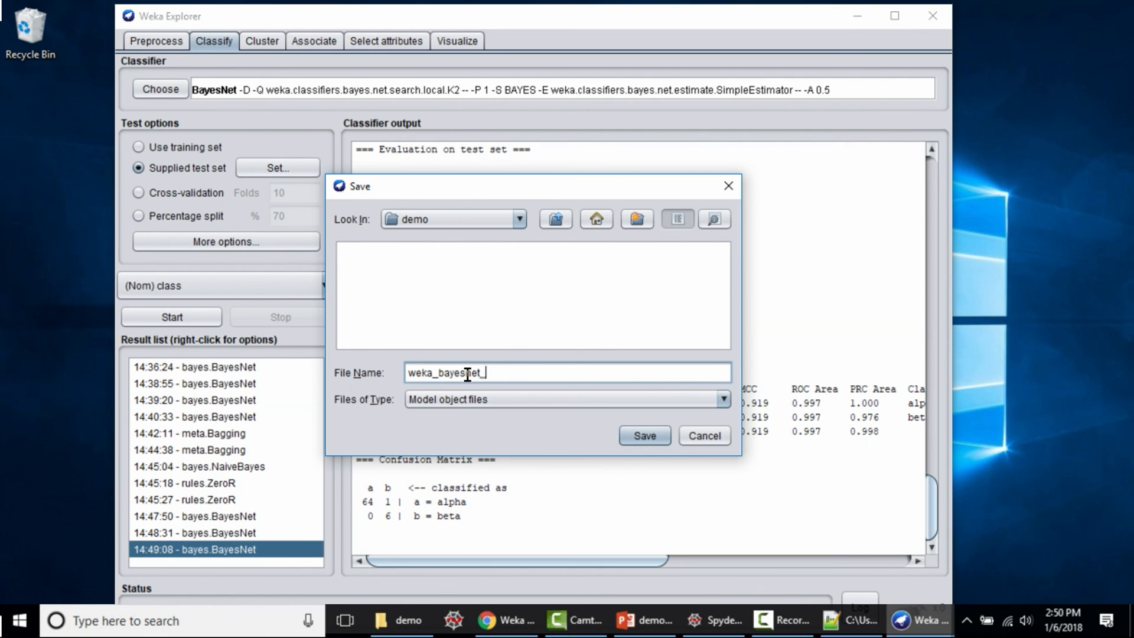
key(Return)
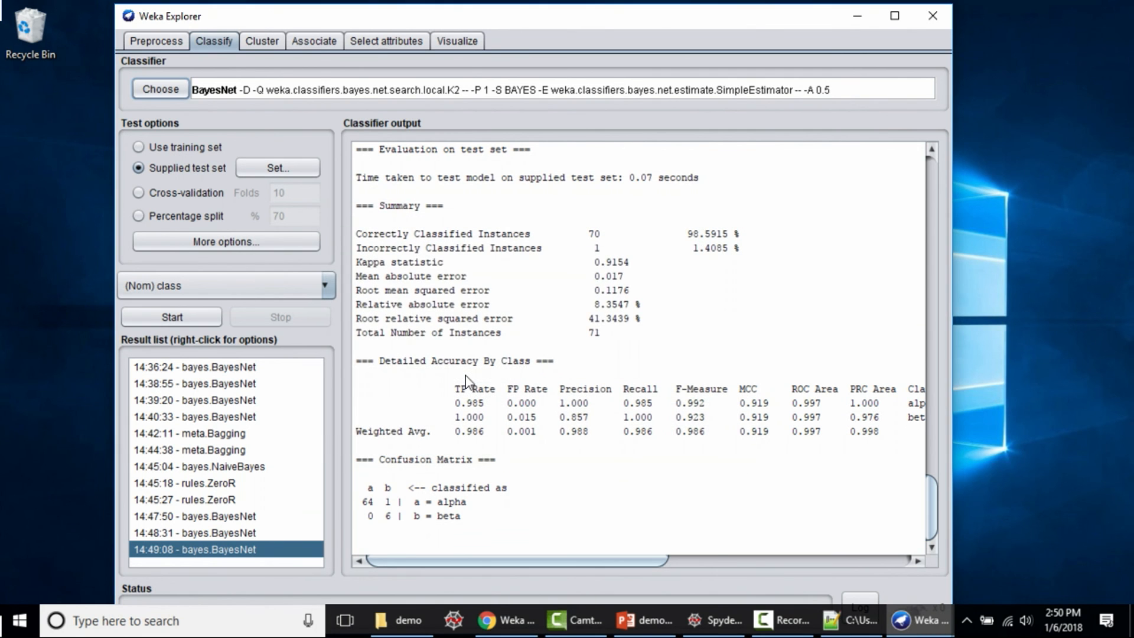